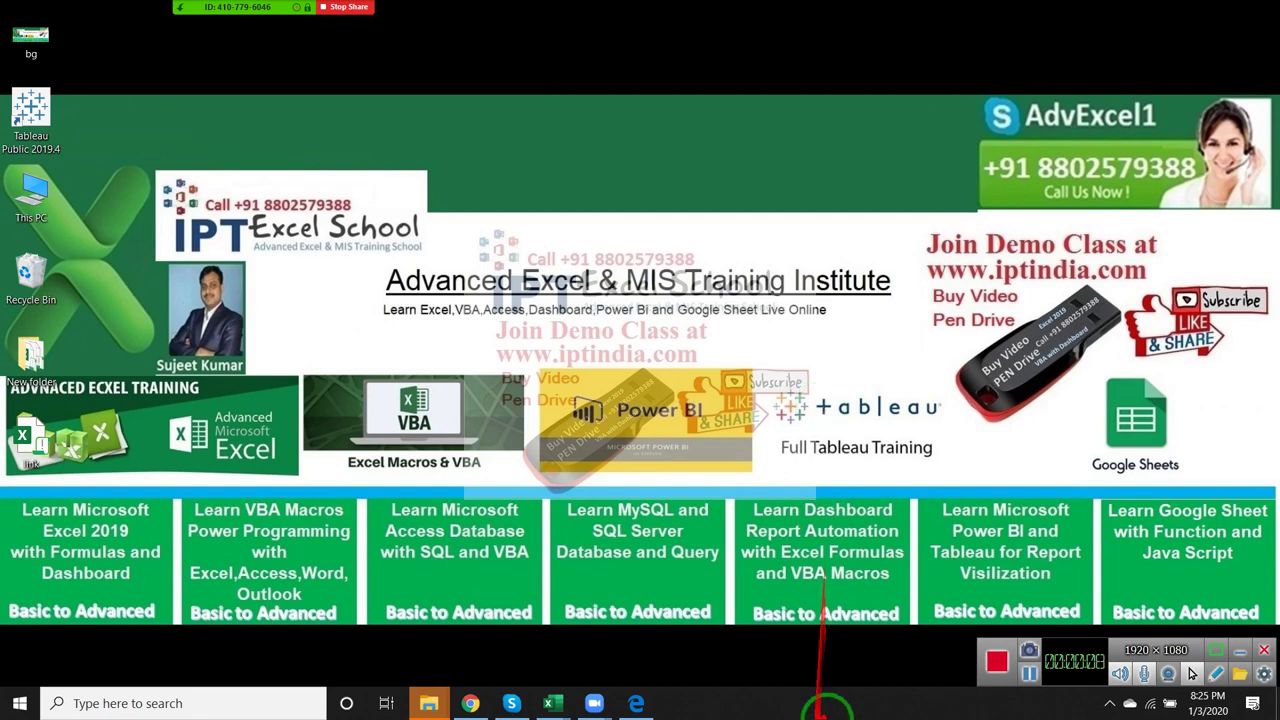
- Bring the blank Book12 workbook up full screen from the Excel taskbar icon
click(562, 703)
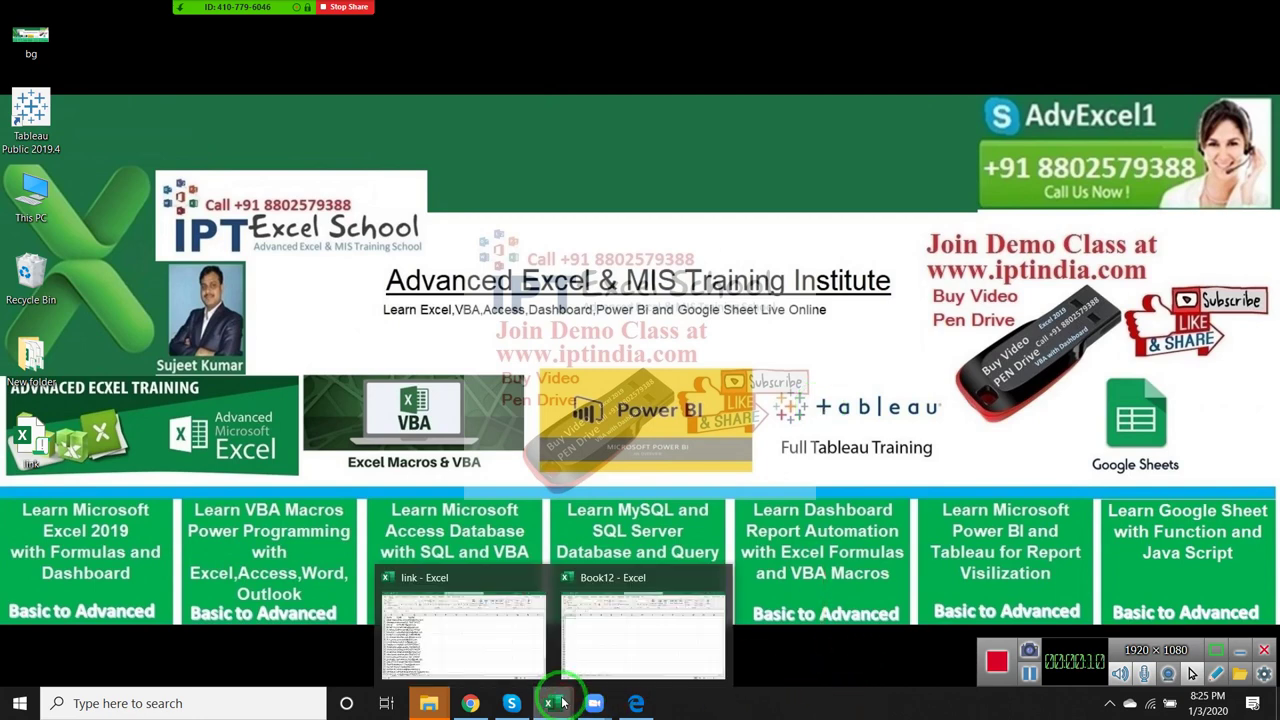
click(600, 540)
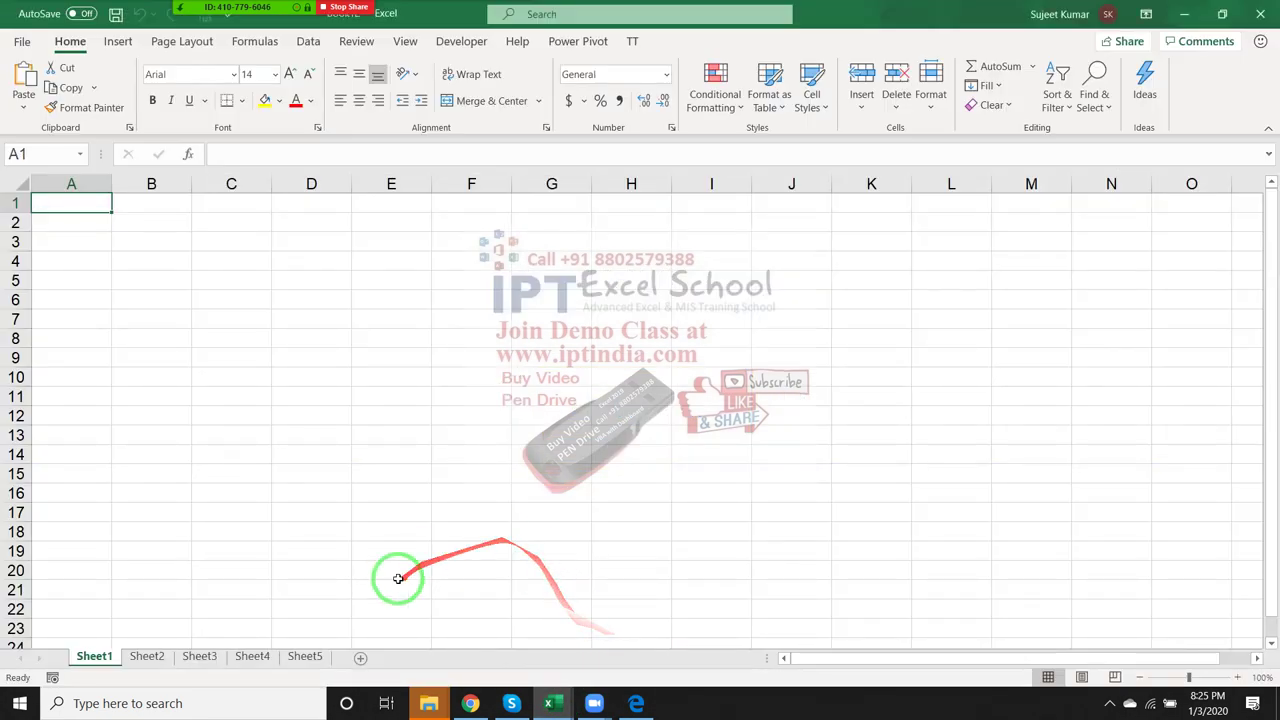
- Enter 20 in D3, then clear it again
click(273, 245)
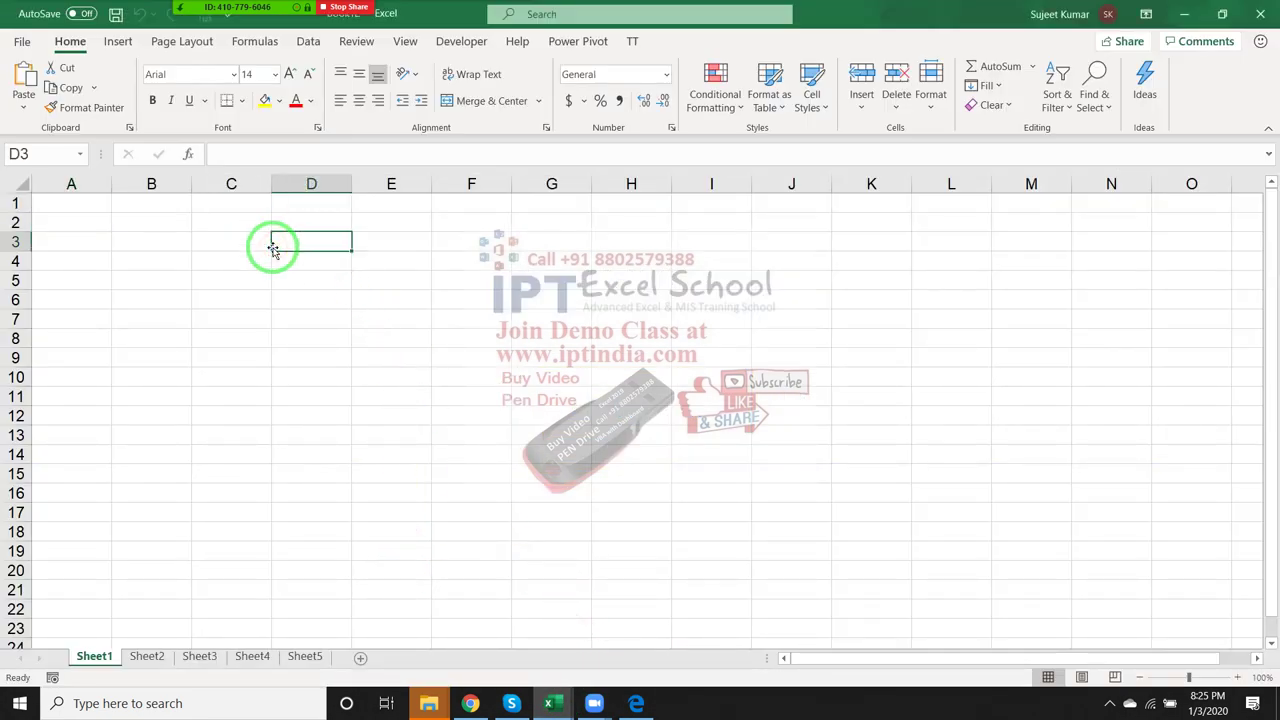
text(20)
key(Return)
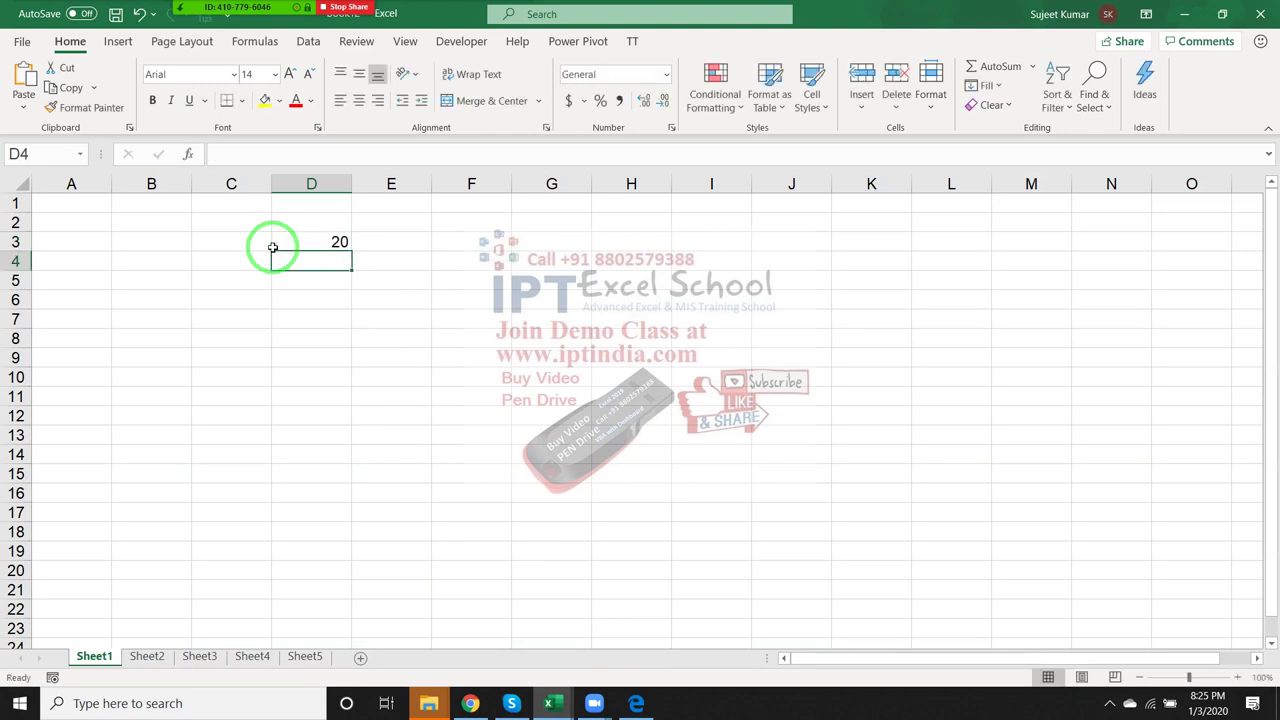
click(273, 247)
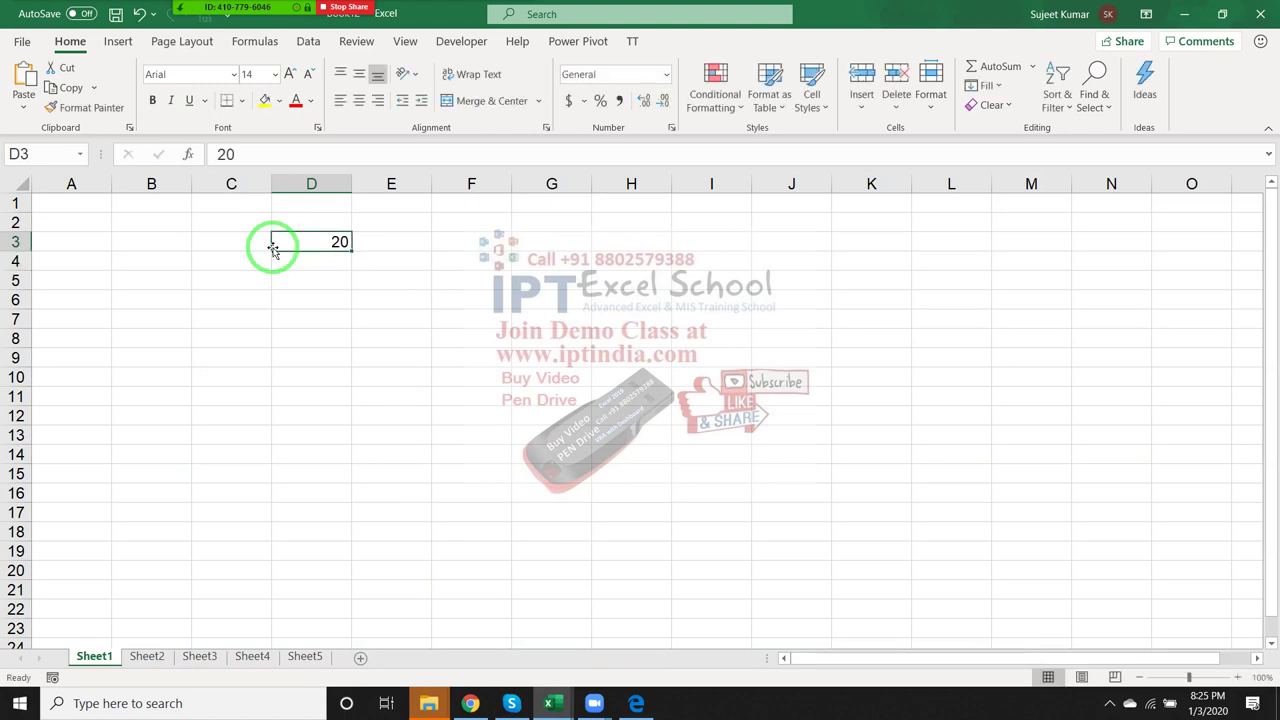
key(Up)
key(Up)
key(Down)
key(Down)
key(Delete)
key(Up)
key(Up)
- Enter the heading AMT in D1 and the text MRP 500 in D2
text(AMT)
key(Return)
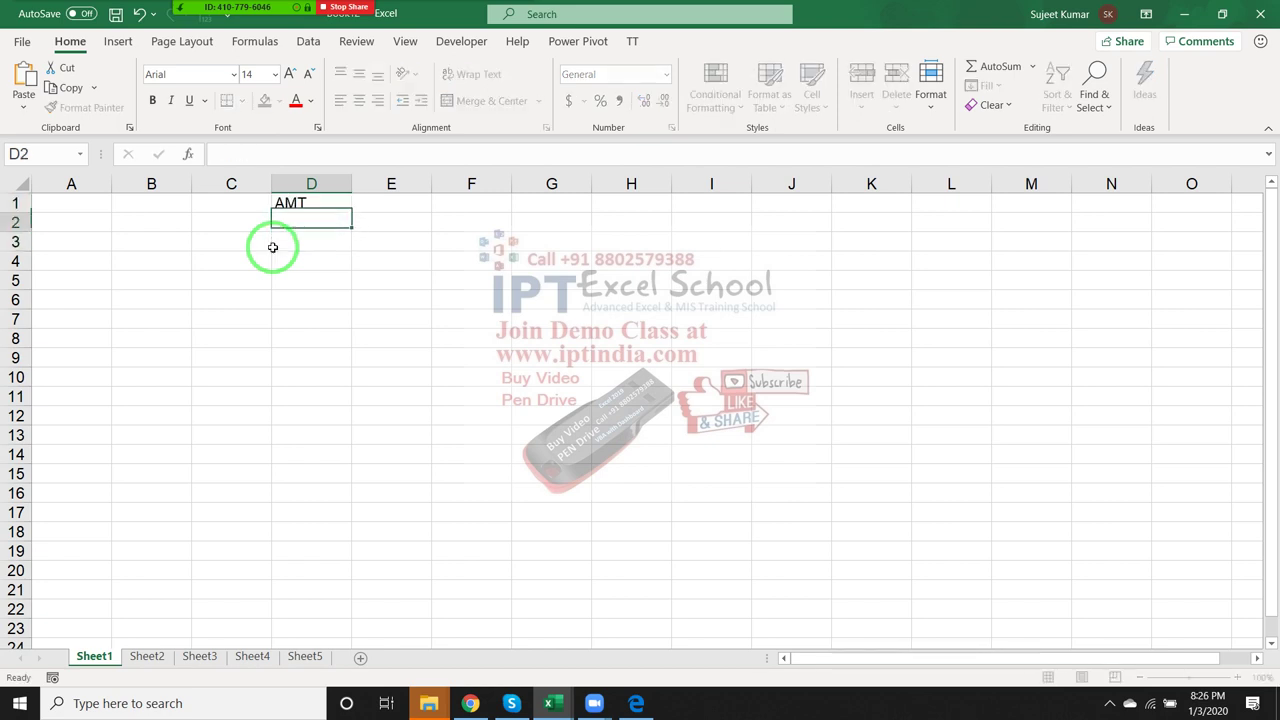
key(Up)
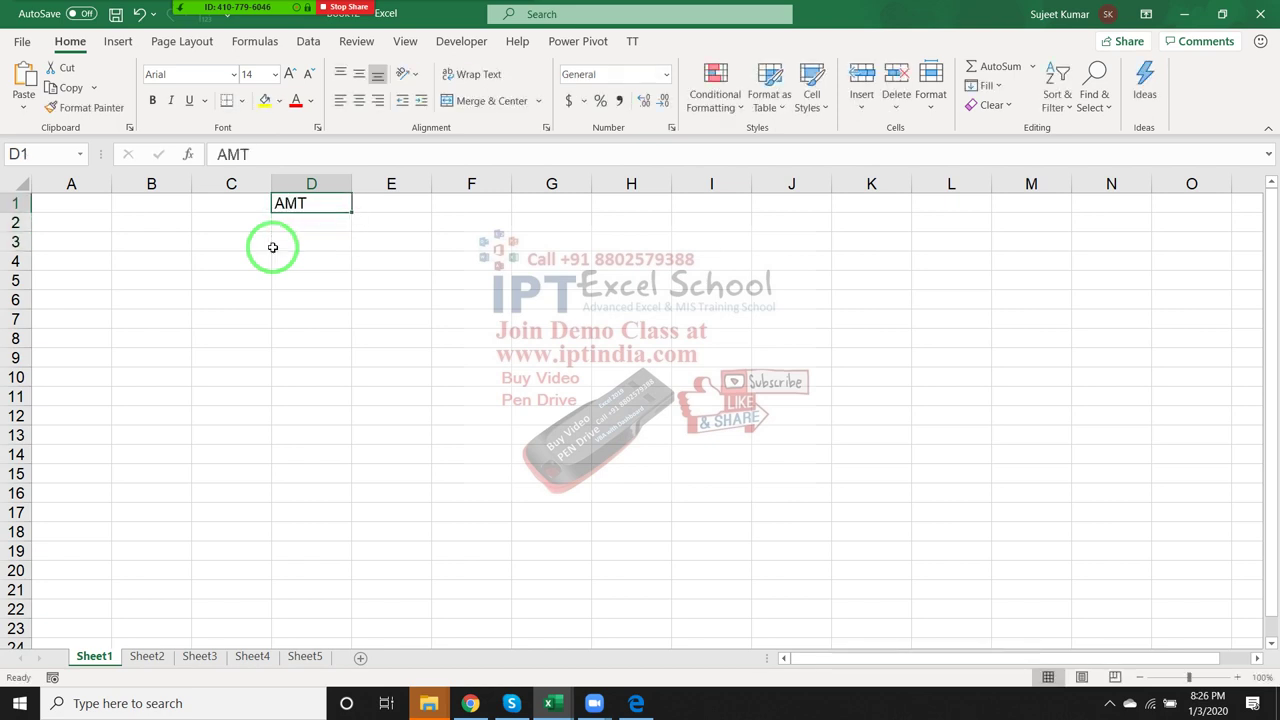
key(Down)
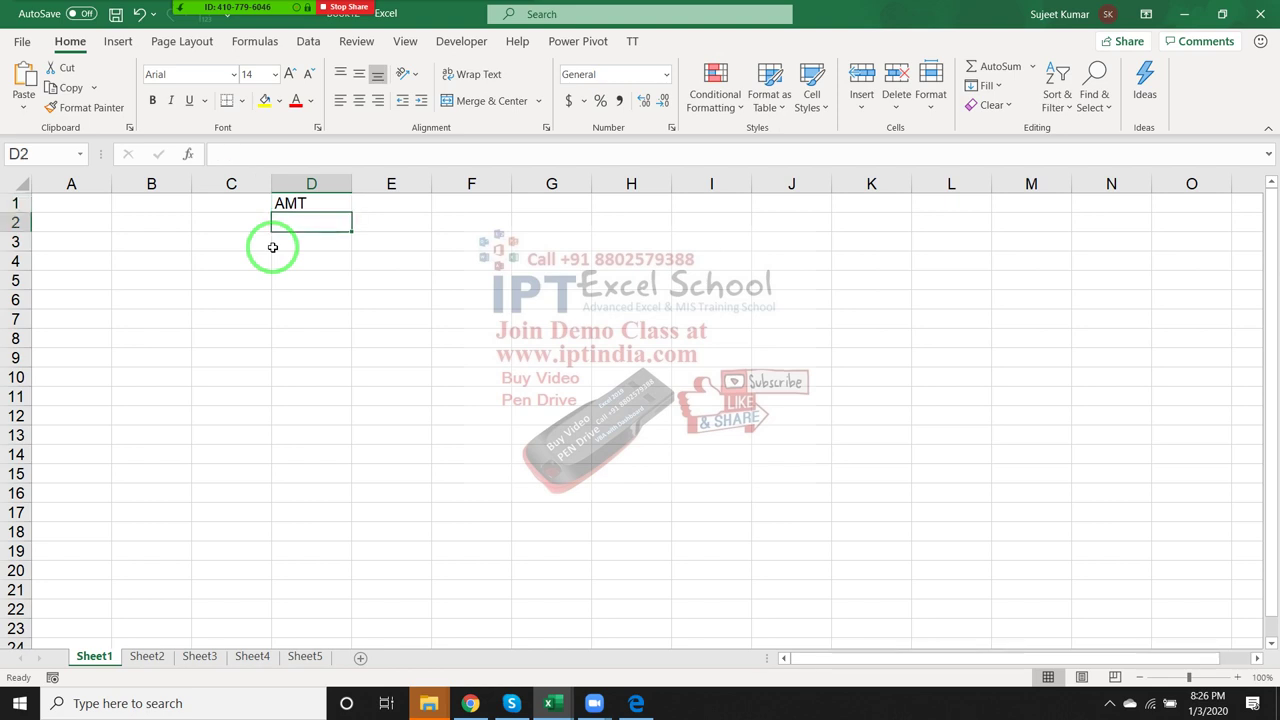
text(M)
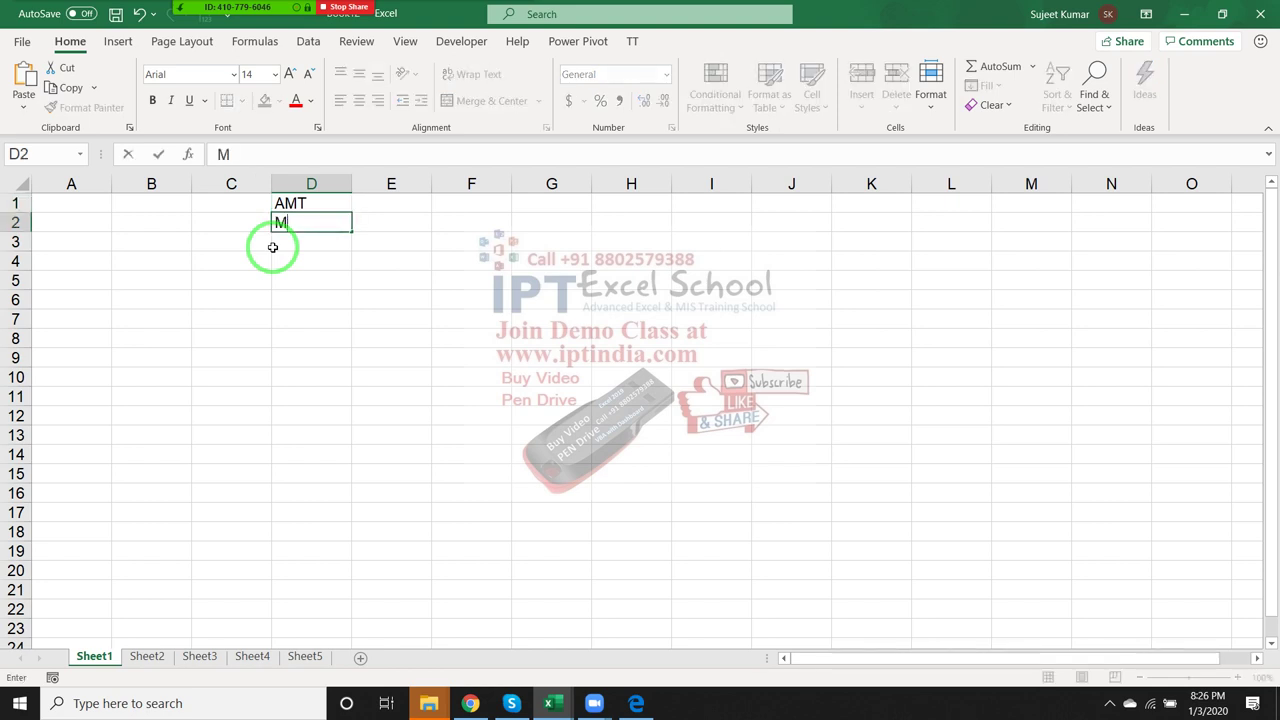
text(RP)
text( 500)
key(Return)
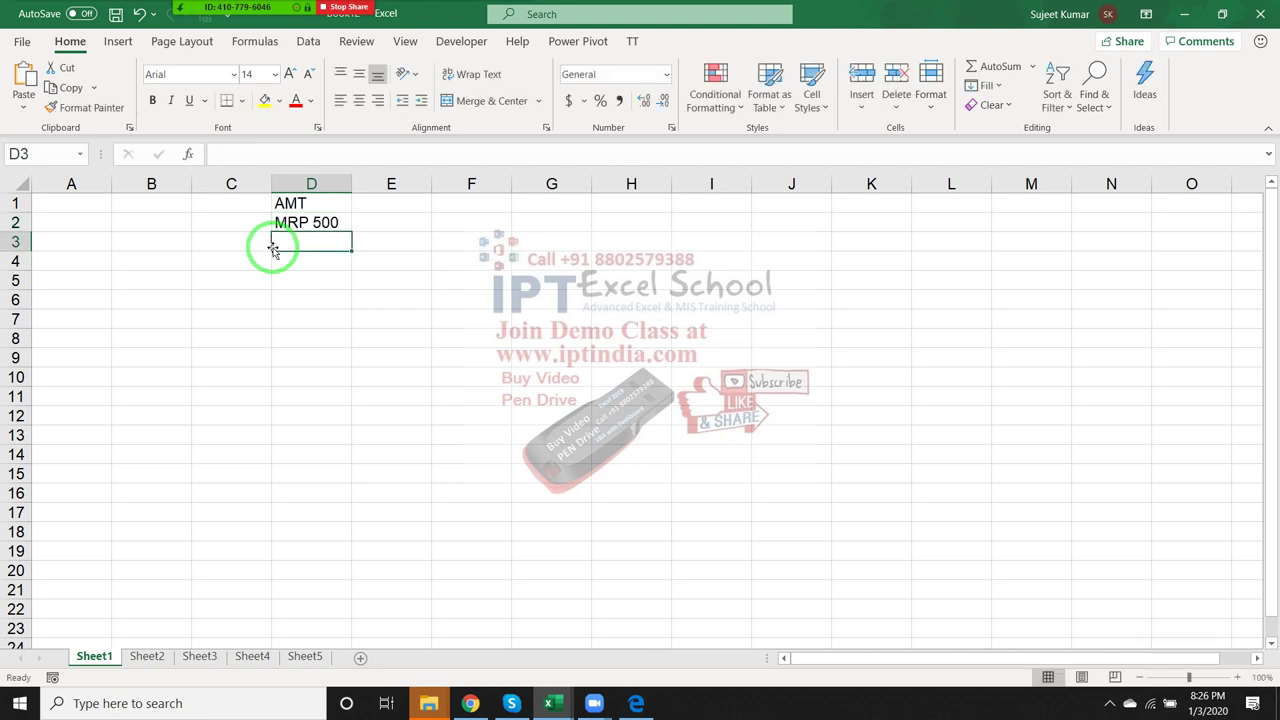
key(Up)
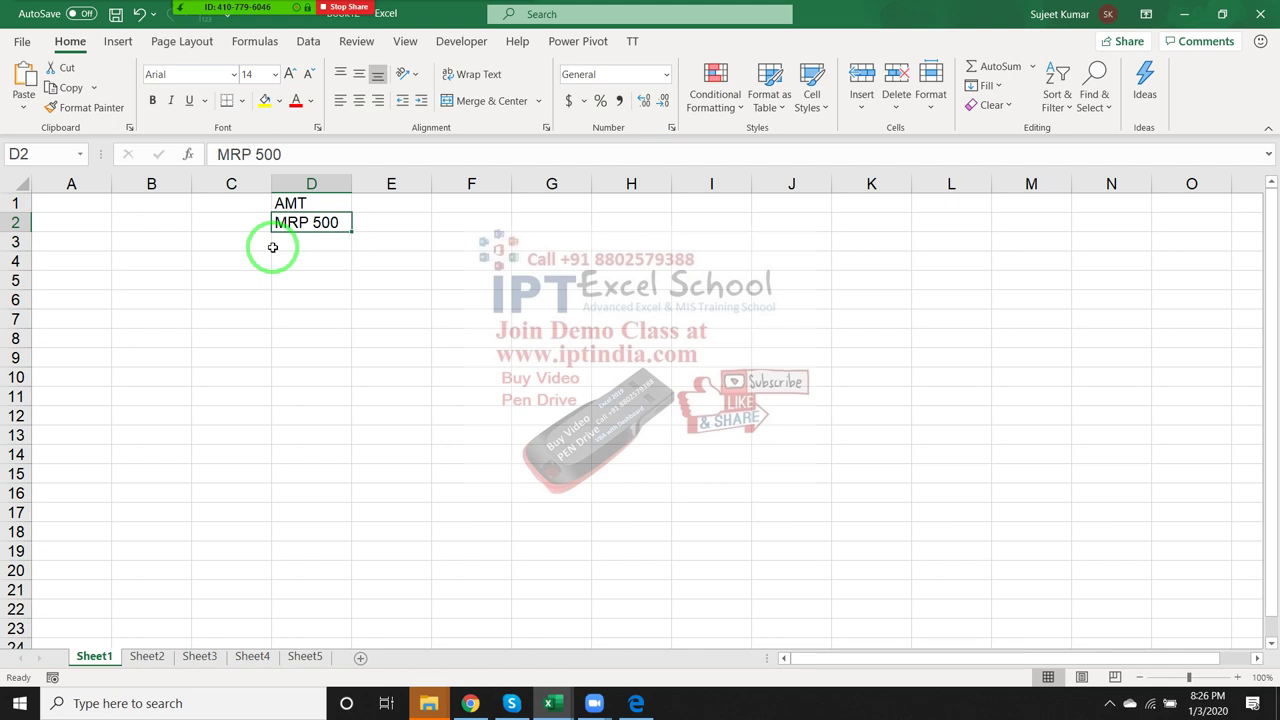
- Enter =D2+20 in E2, which returns the #VALUE! error
key(Right)
text(=)
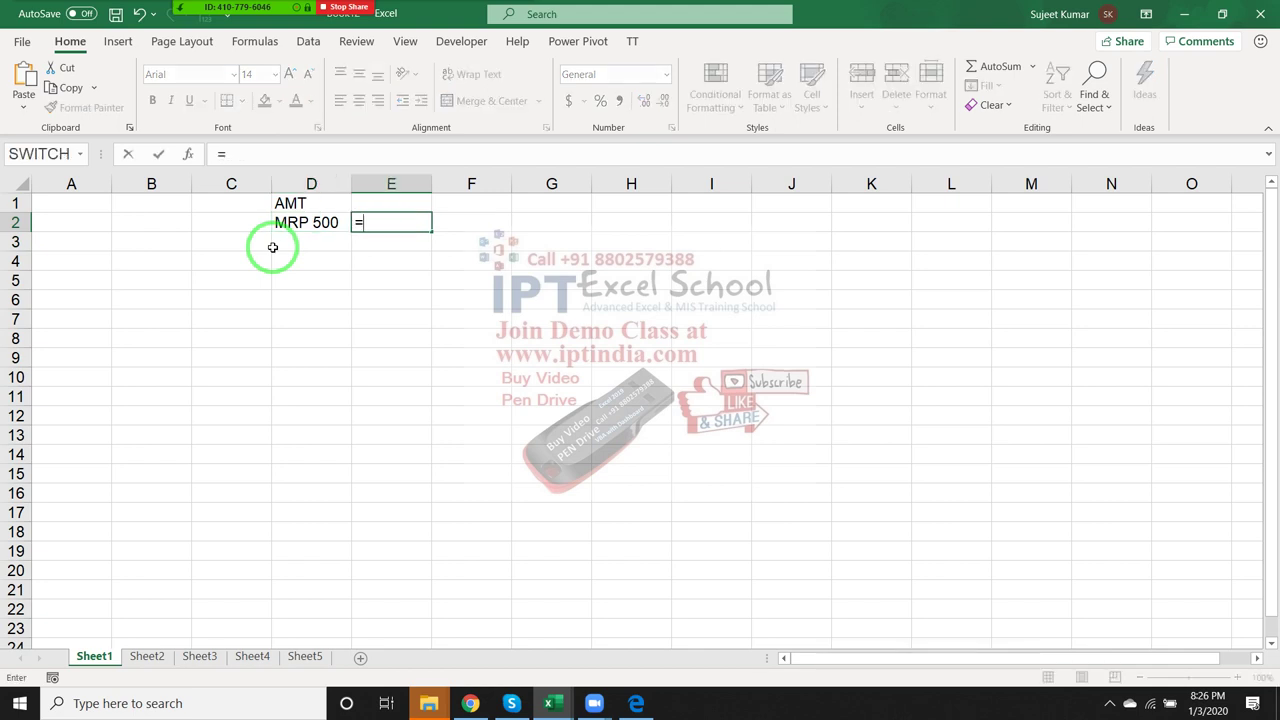
key(Left)
text(+0)
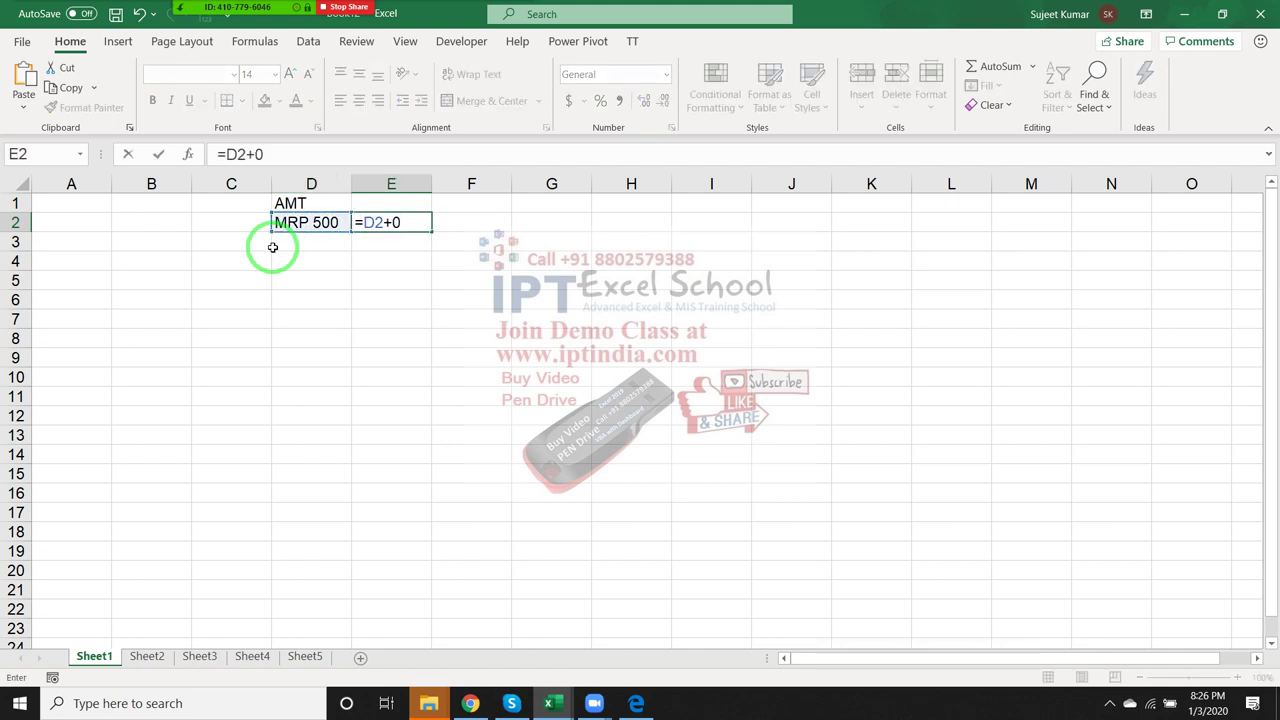
key(BackSpace)
text(20)
key(Return)
key(Up)
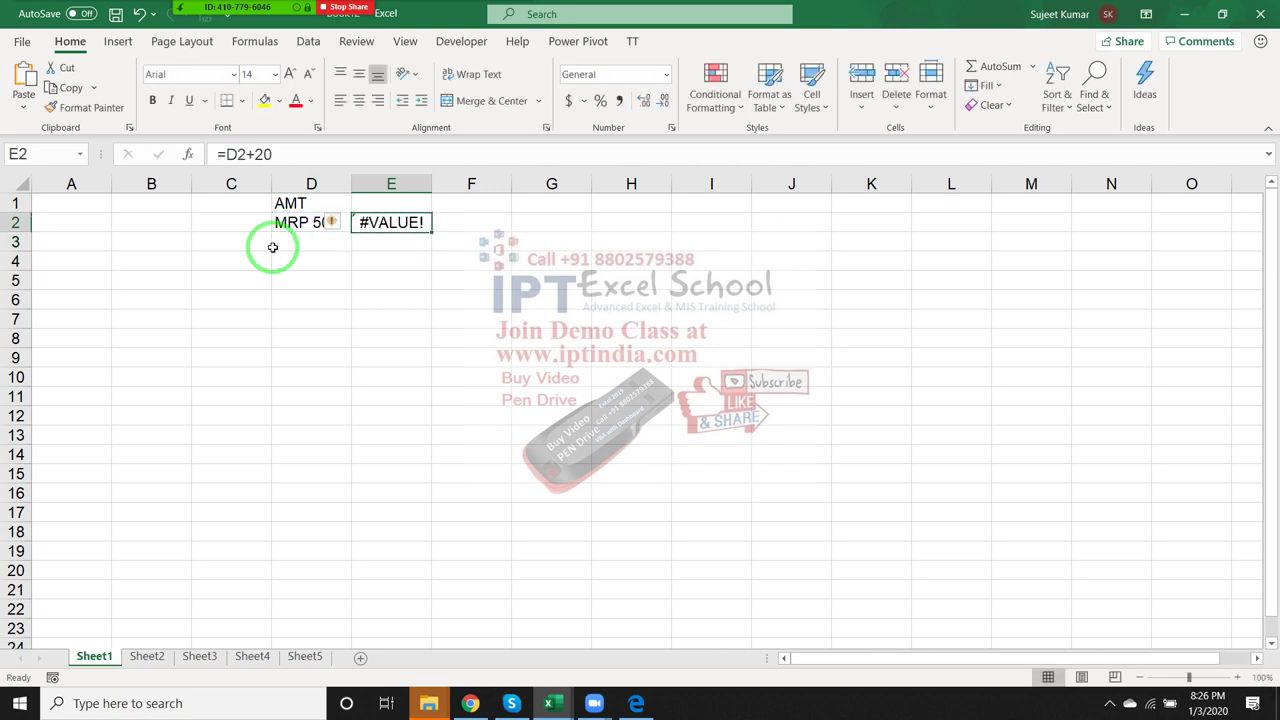
- Start an entry of 124s in G2 and cancel it
key(Right)
key(Right)
text(12)
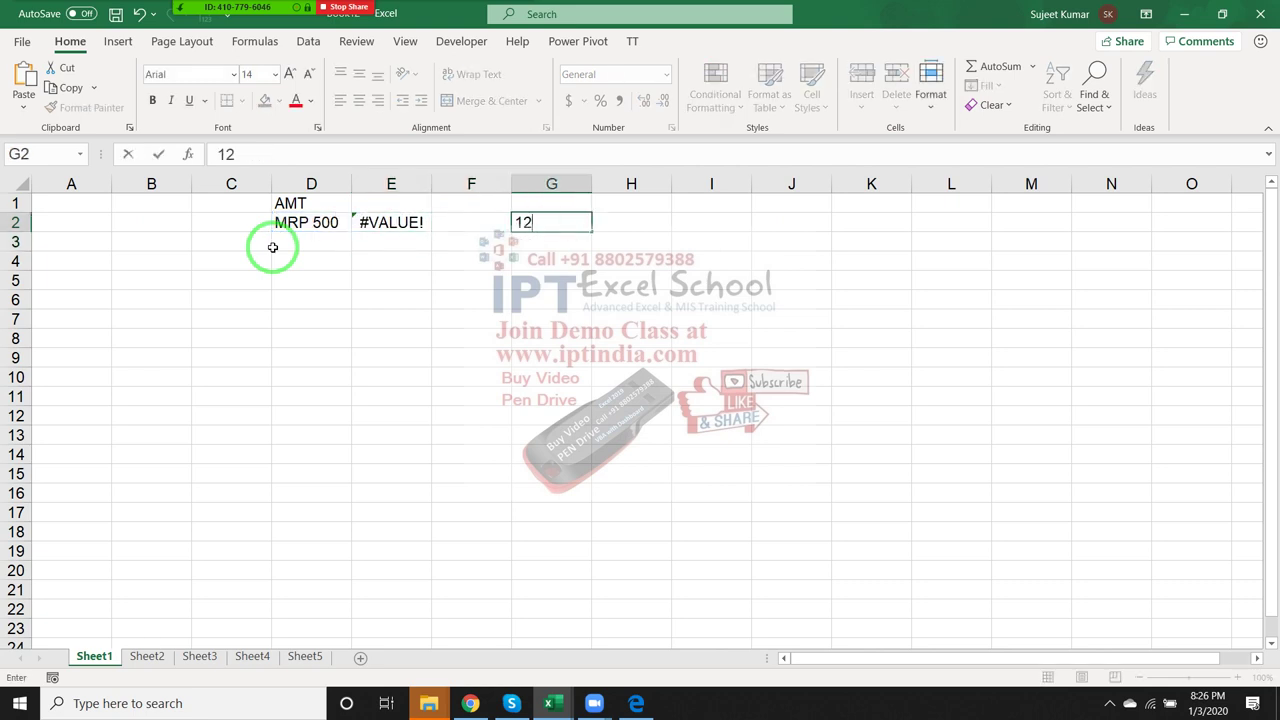
text(4s)
key(Escape)
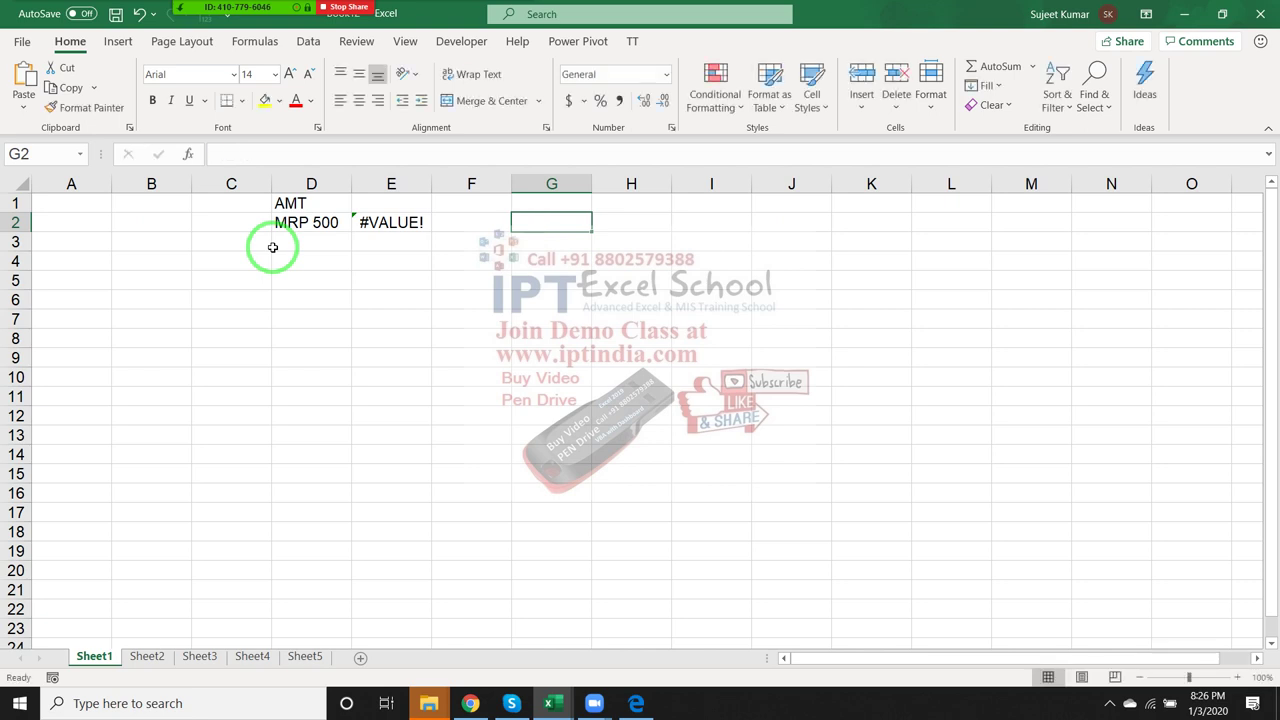
- Clear E2's error formula and replace D2's text with the plain number 500
key(Left)
key(Left)
key(Delete)
key(Left)
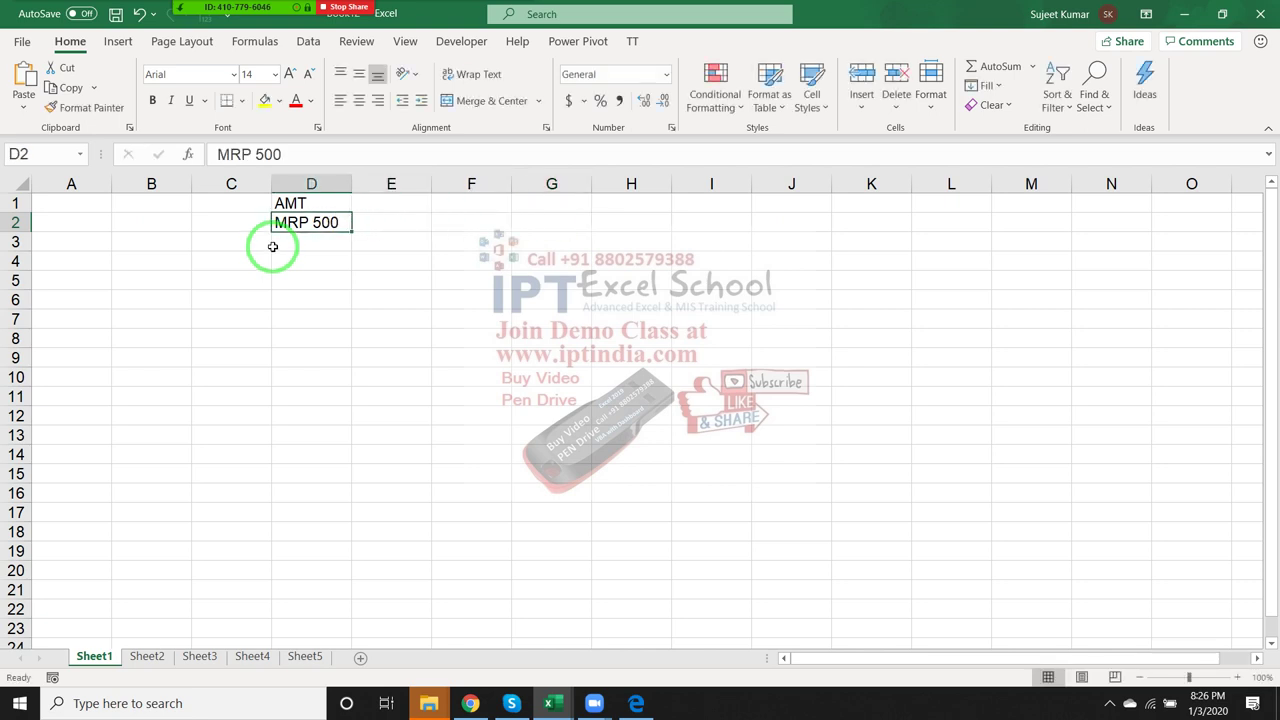
key(ctrl+z)
key(Delete)
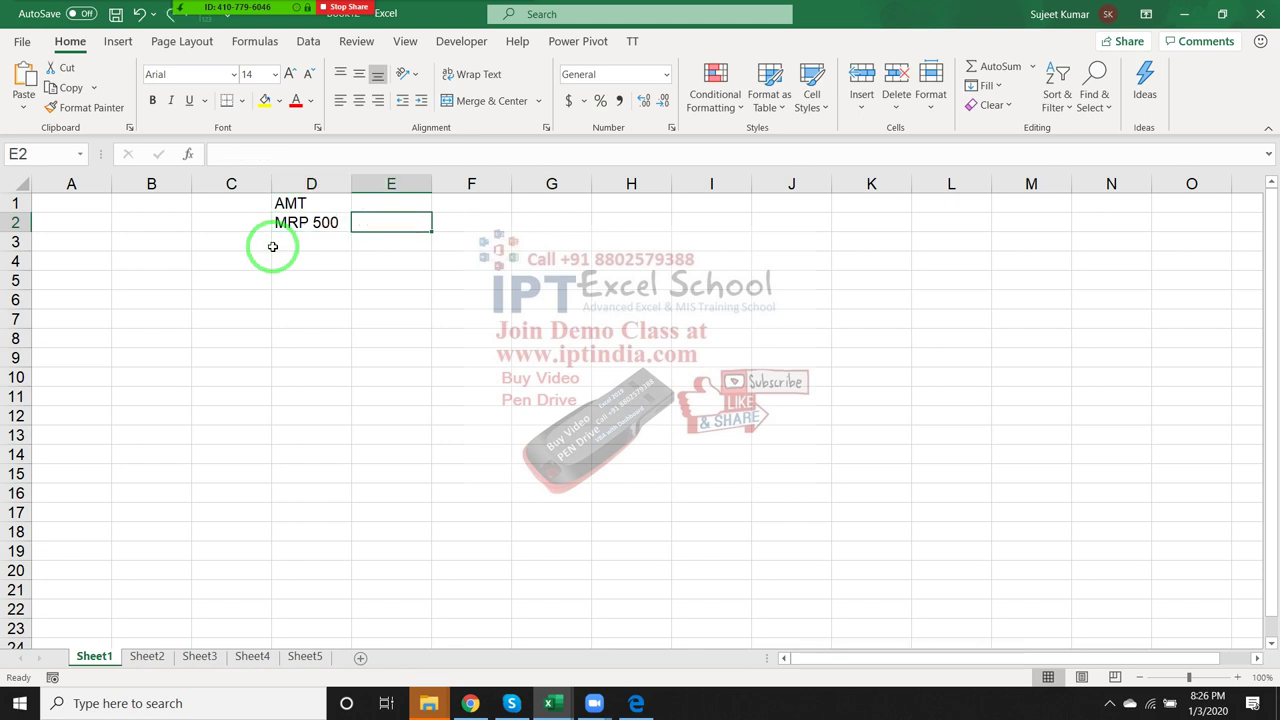
key(Left)
key(Delete)
text(500)
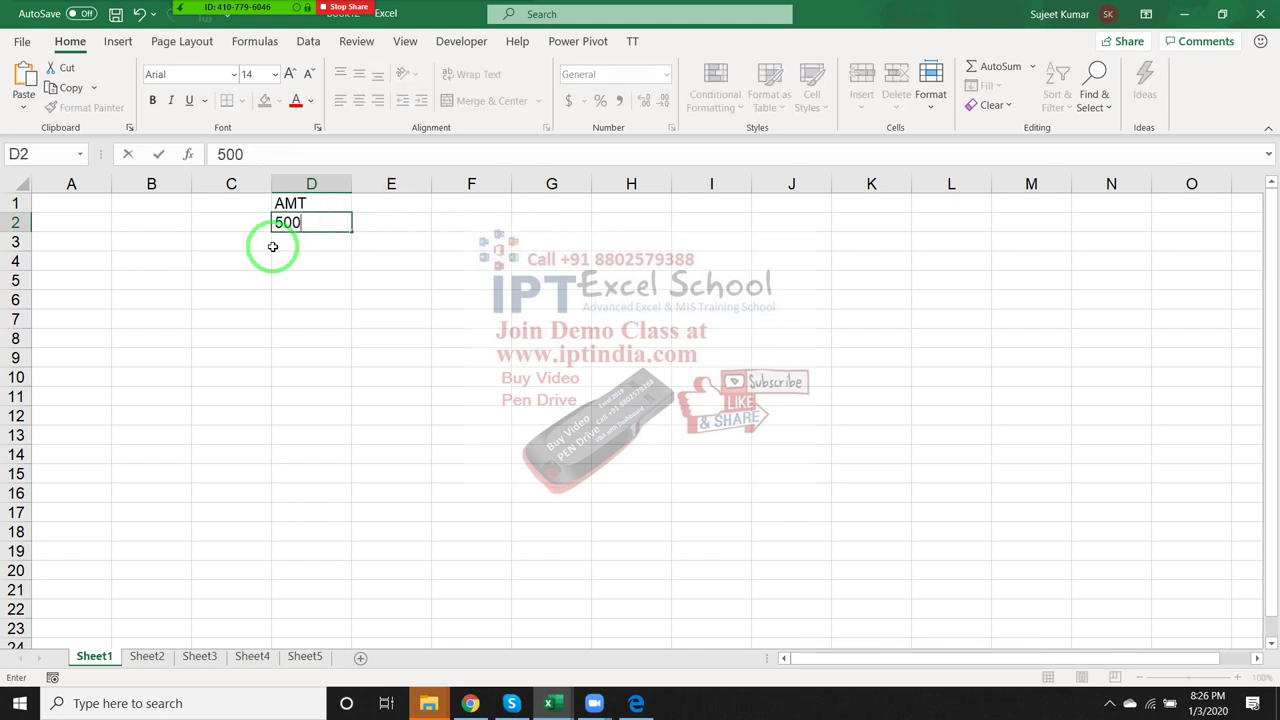
key(Return)
key(Up)
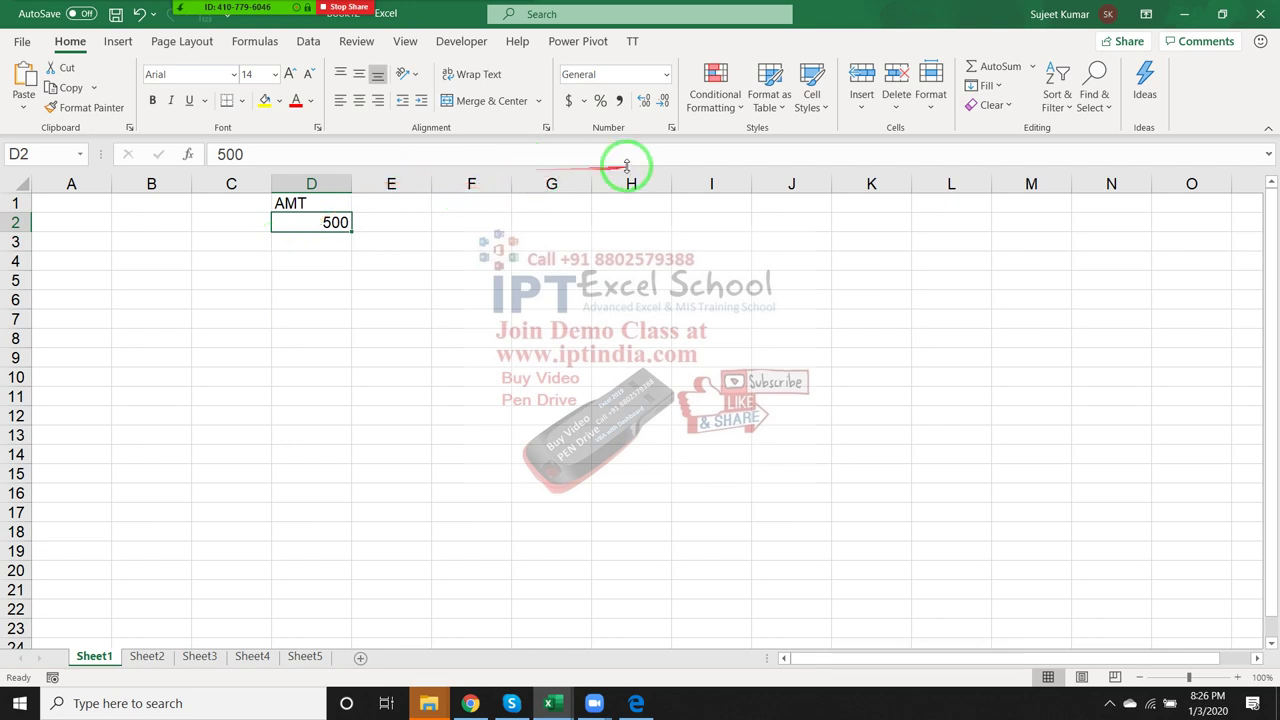
- Look at the Custom number format codes in Format Cells, closing without changes
click(672, 128)
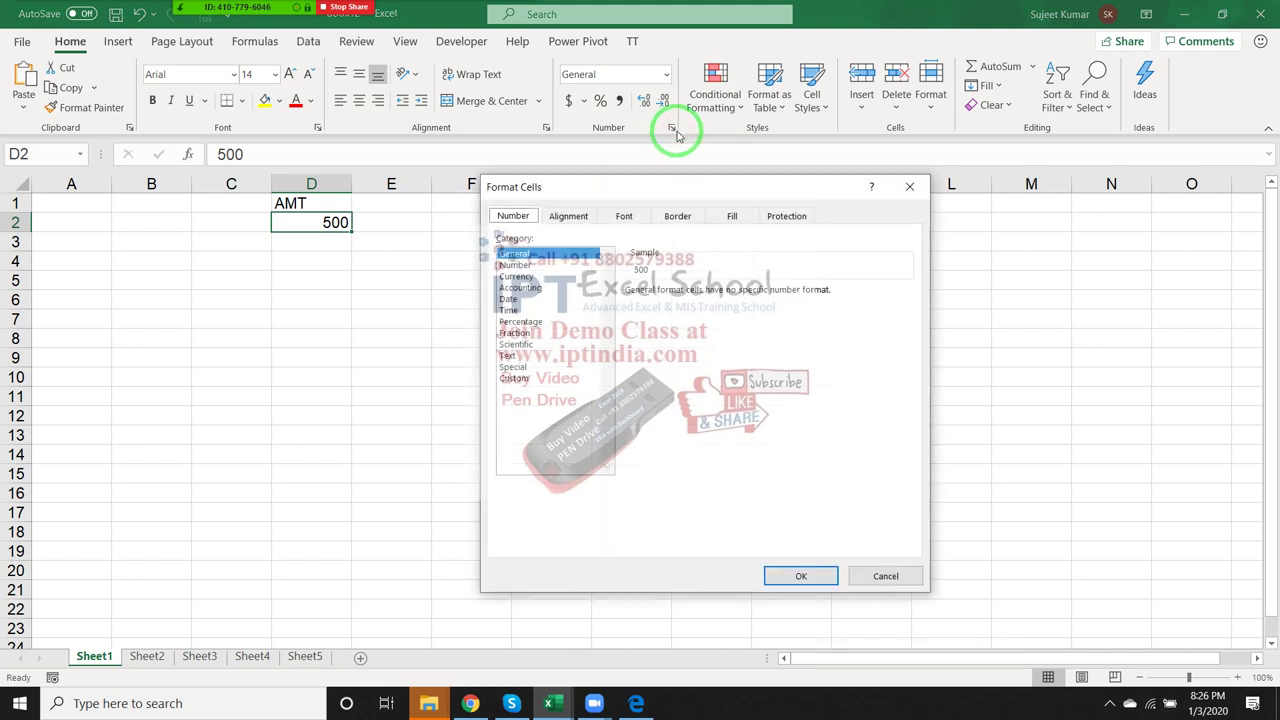
click(528, 379)
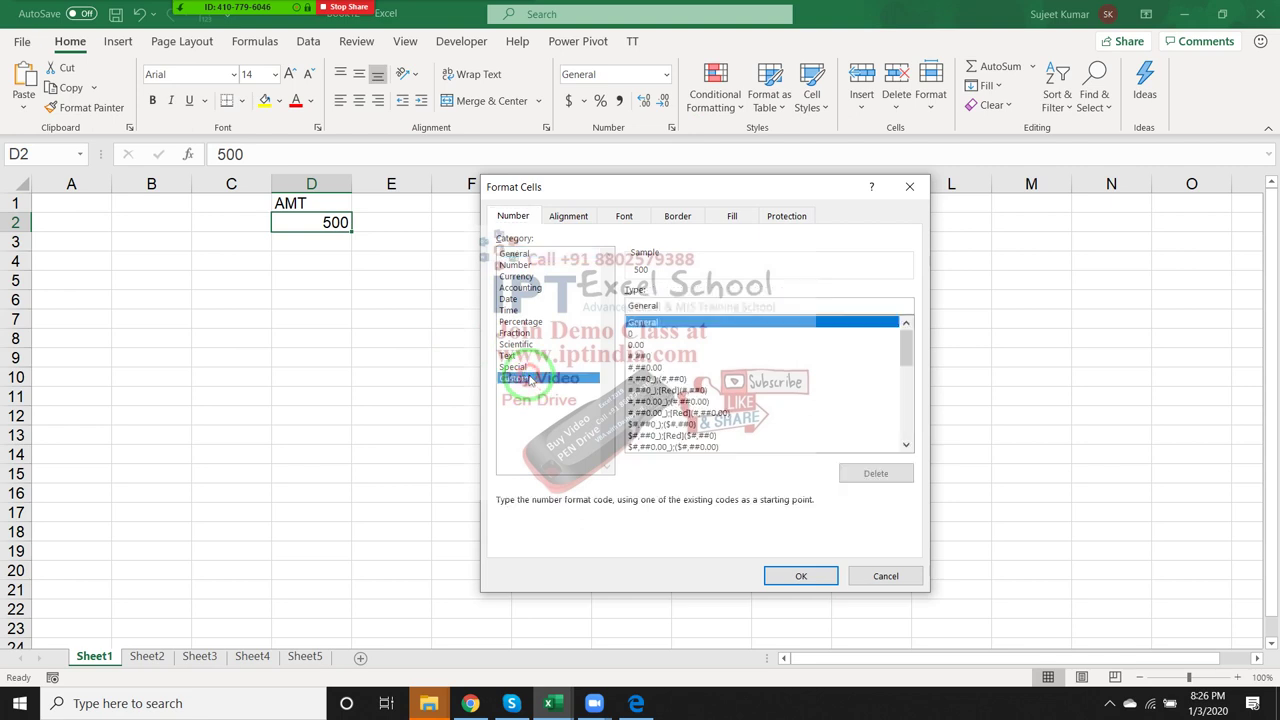
click(898, 192)
- Apply the custom number format "MRP" # to D2:D9
drag(306, 222, 297, 363)
right_click(309, 309)
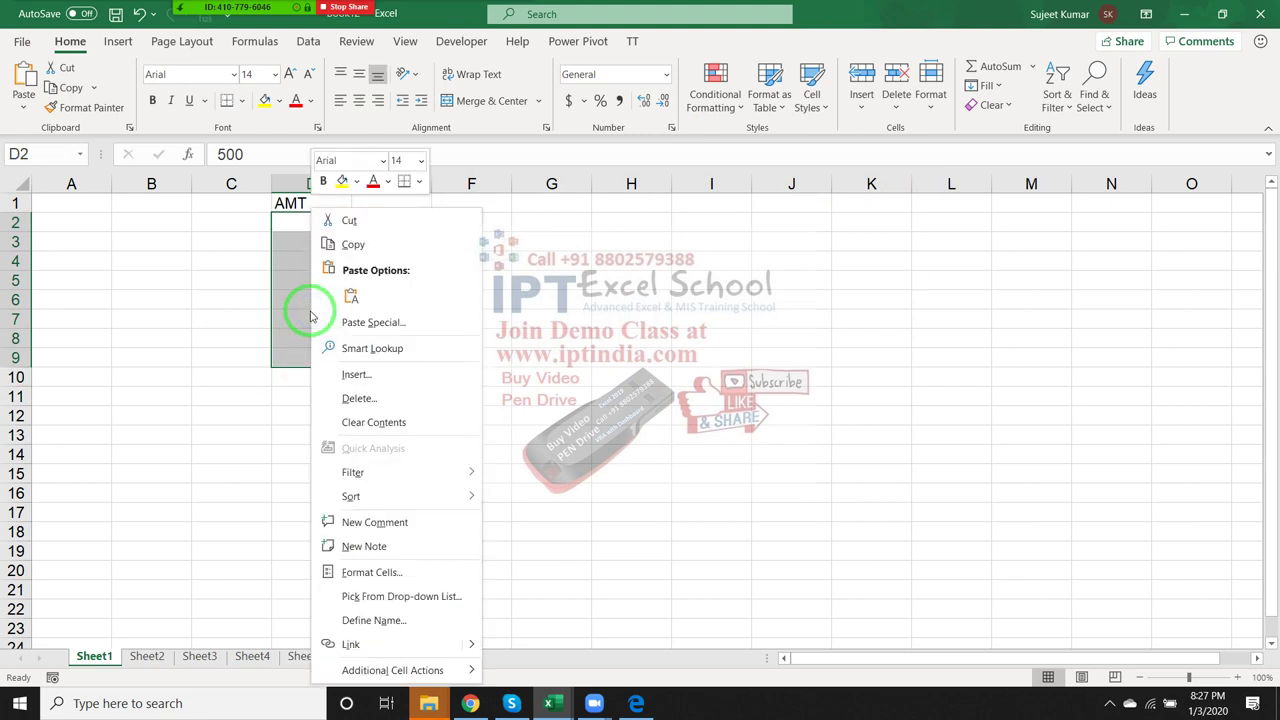
click(390, 572)
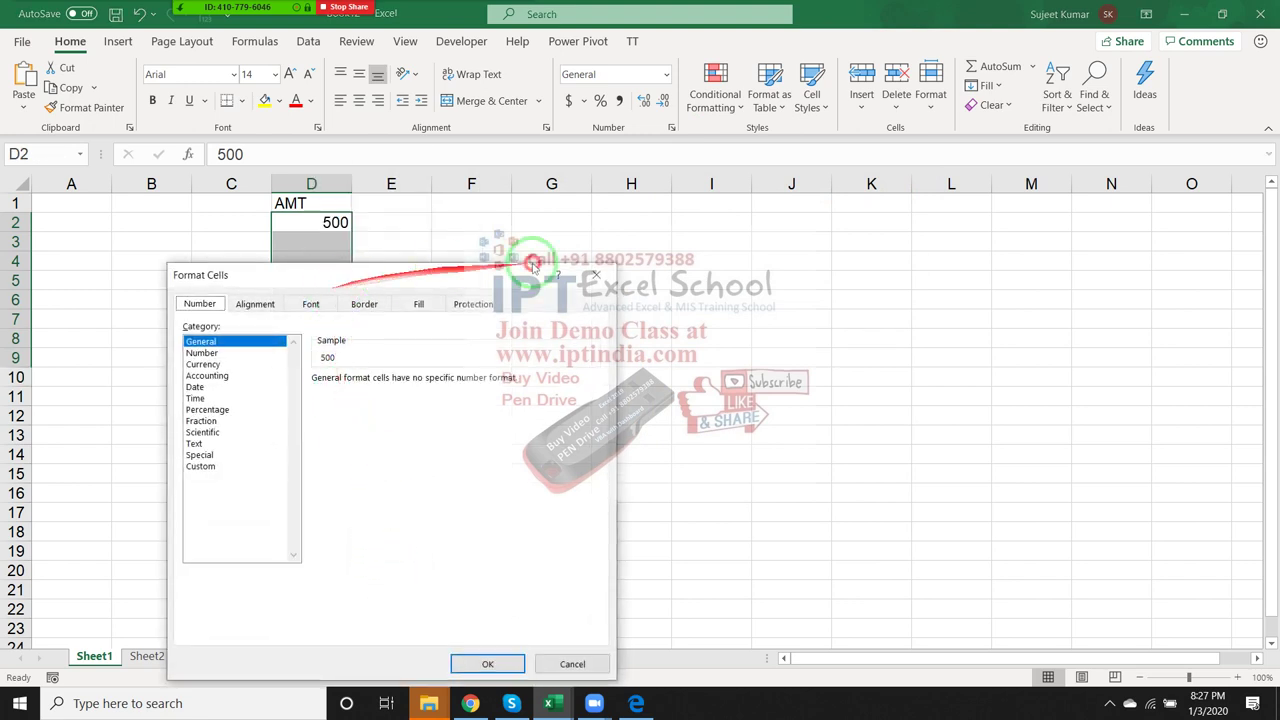
drag(363, 278, 793, 223)
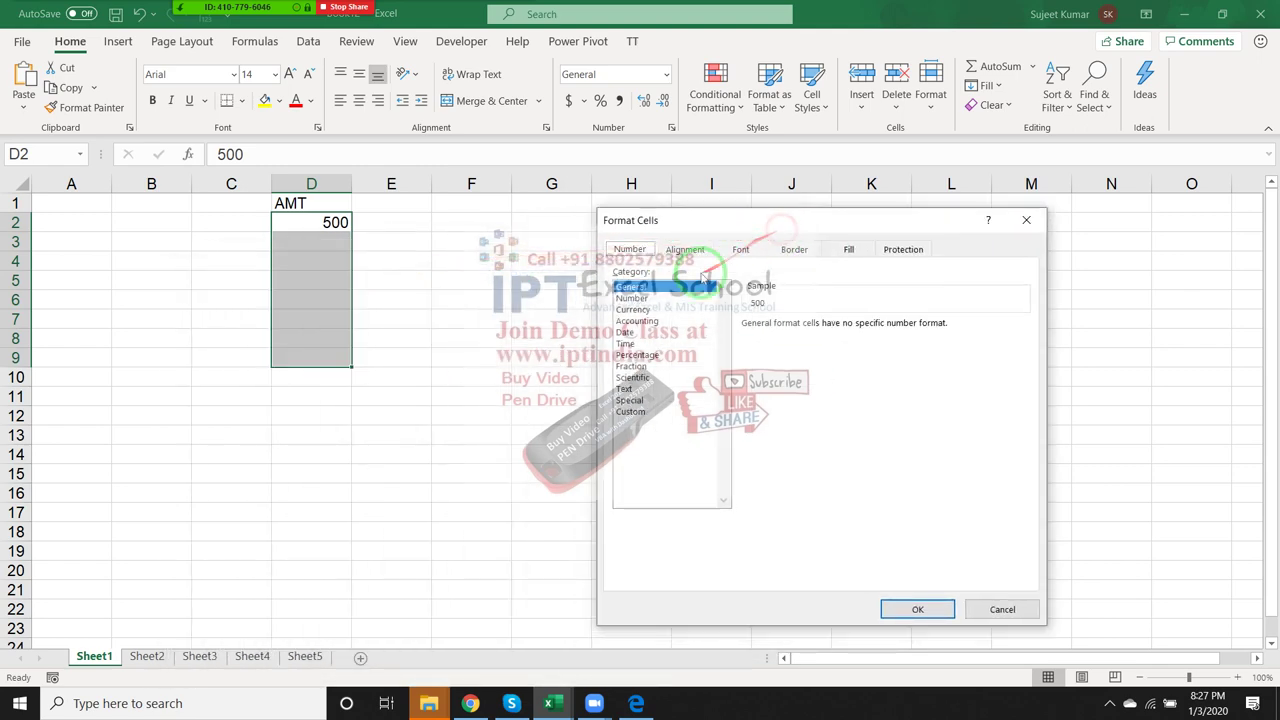
click(632, 411)
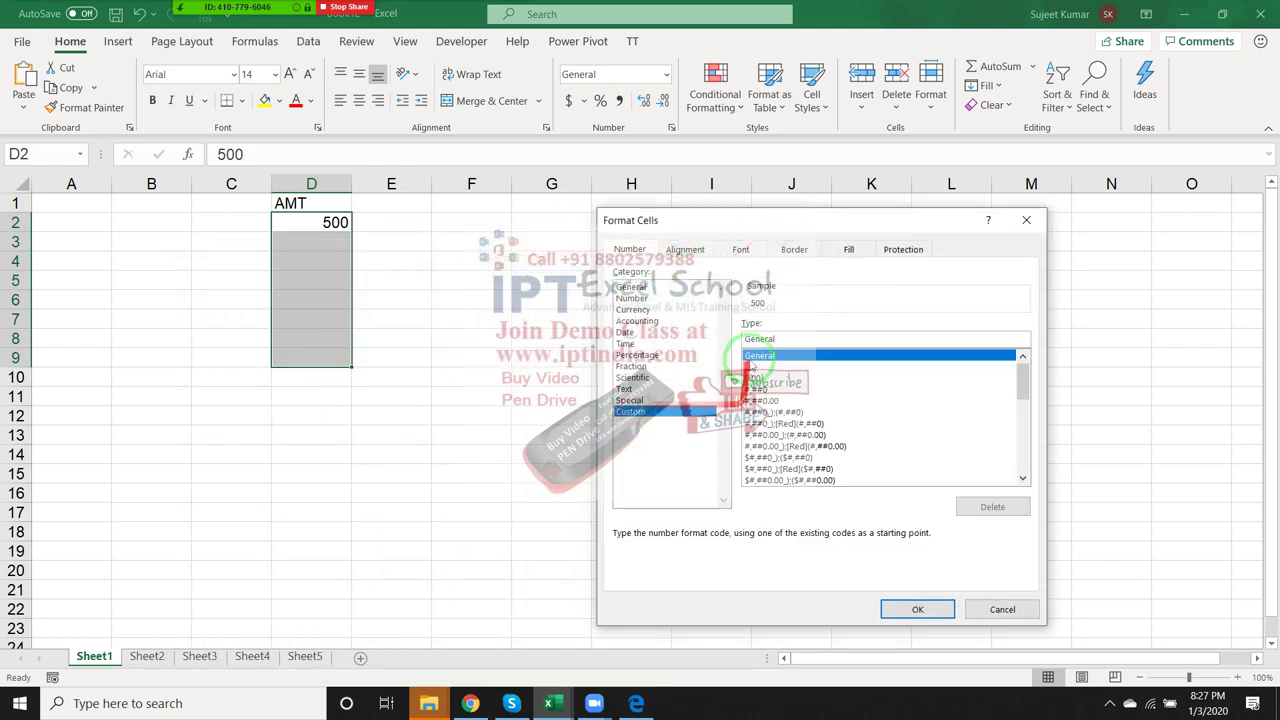
double_click(757, 340)
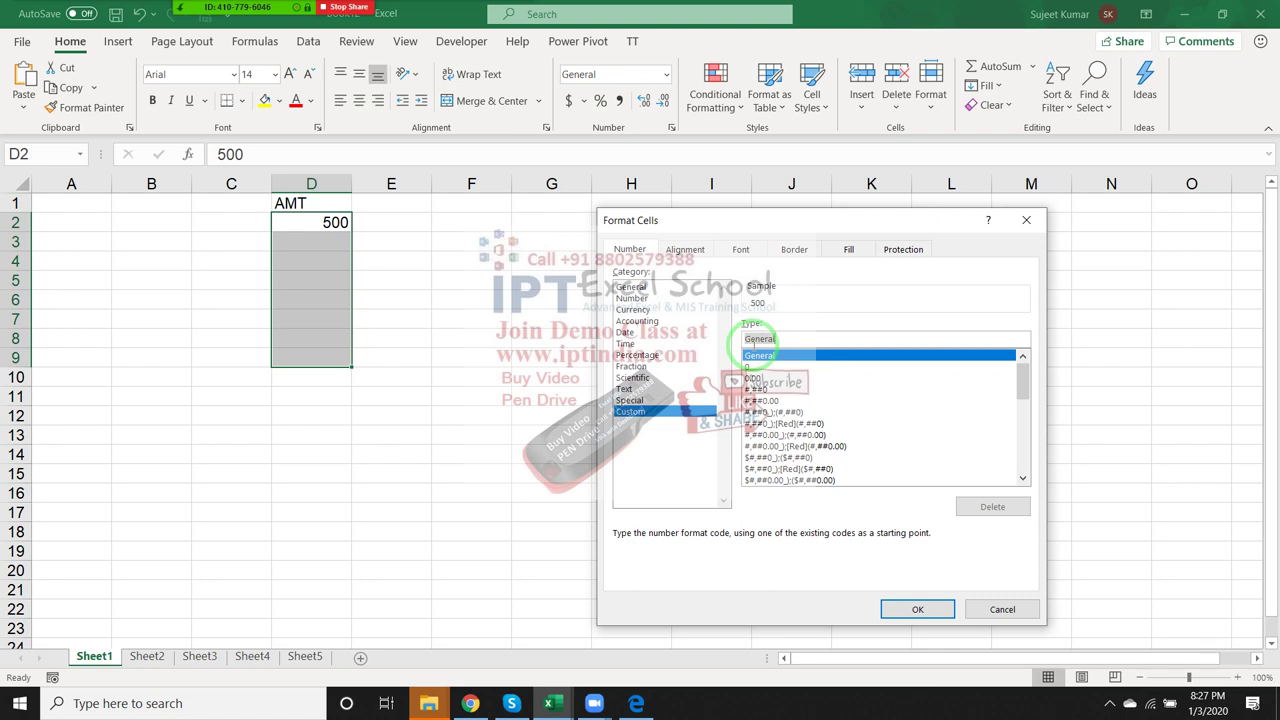
text("M)
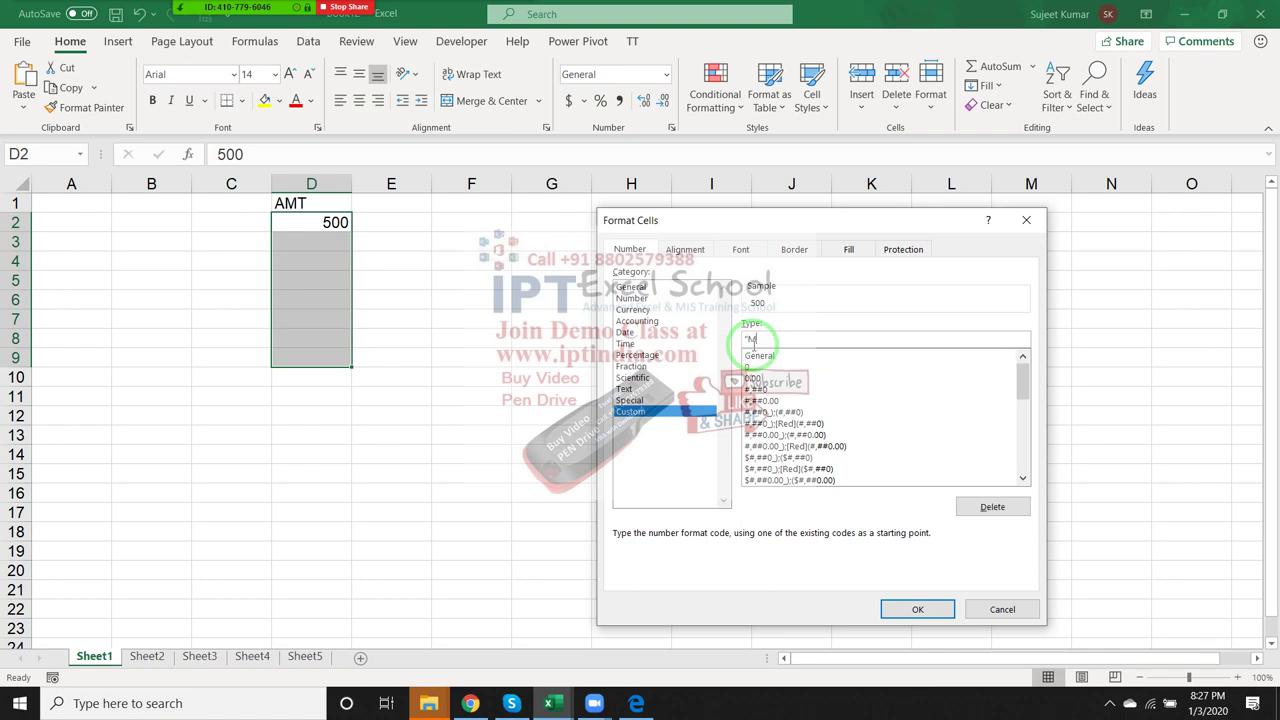
text(RP)
text(")
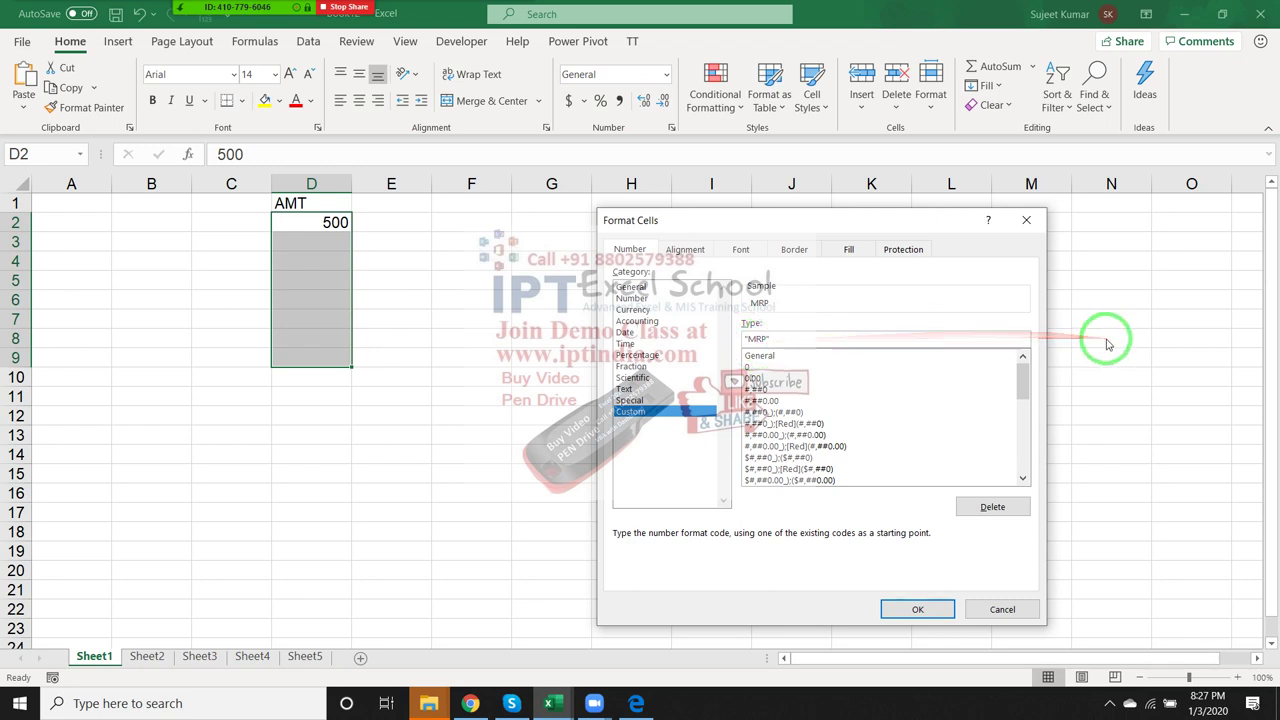
text( #)
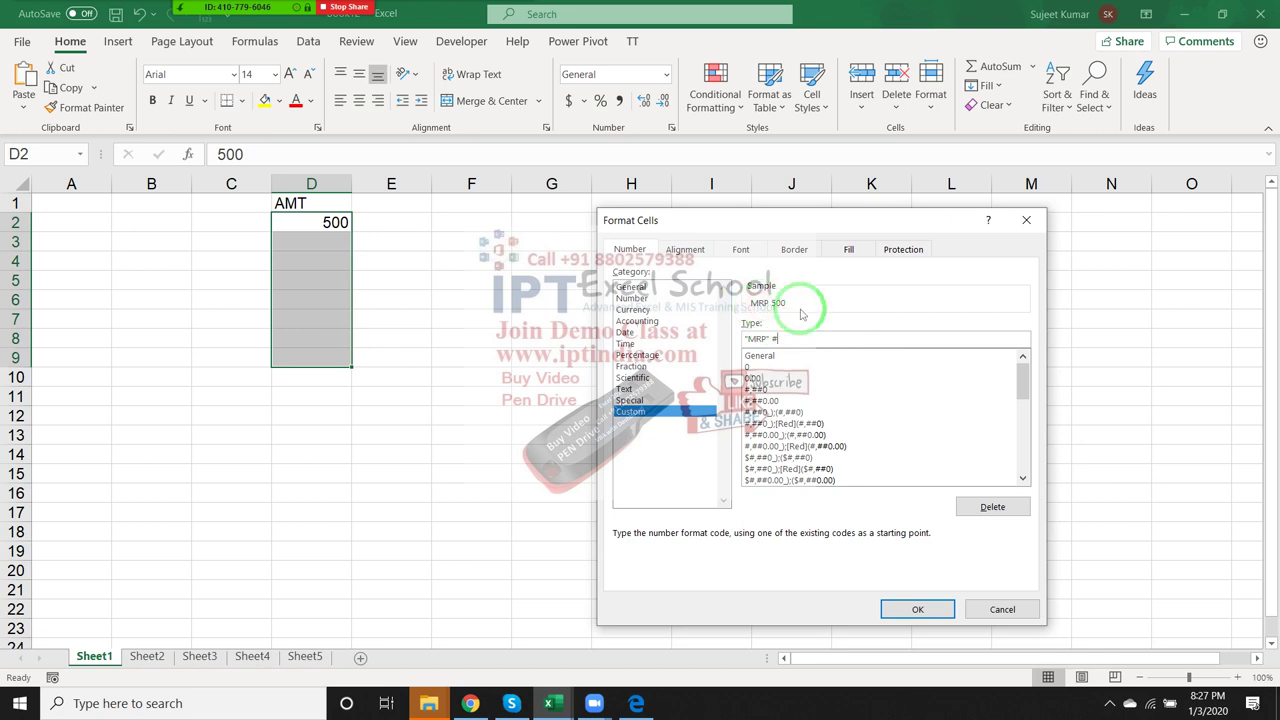
click(915, 609)
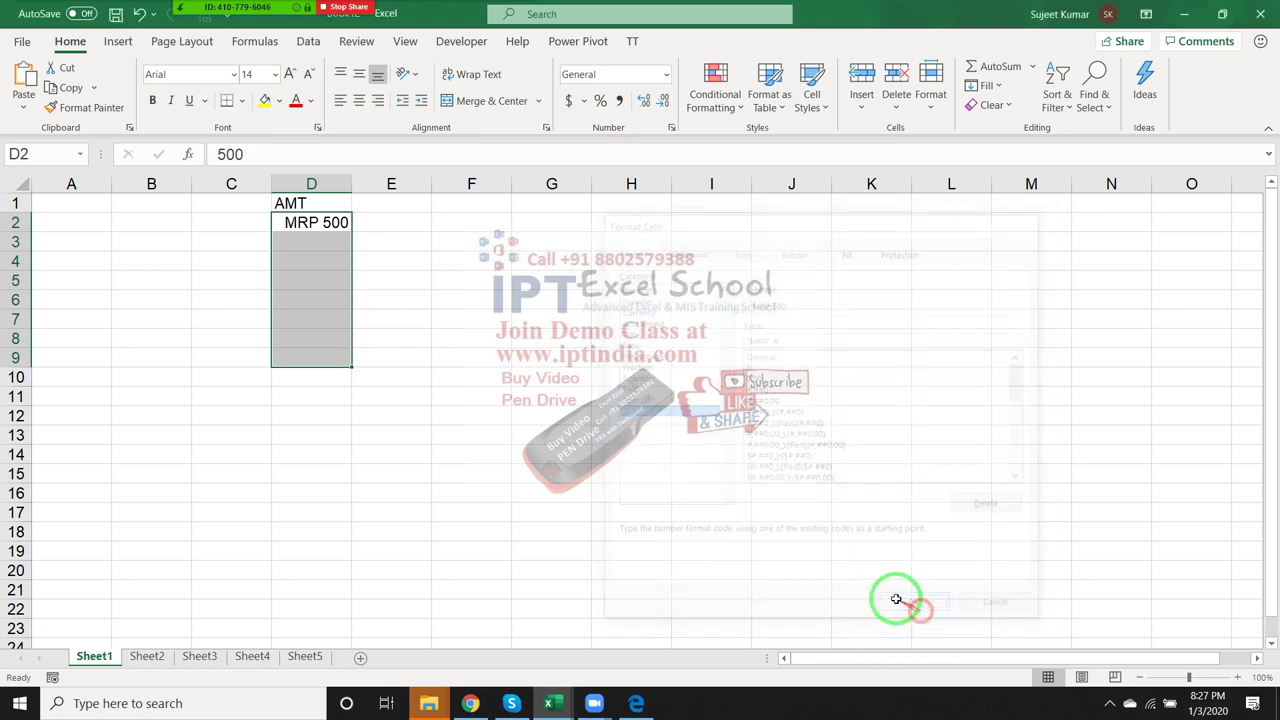
- Enter 85, 26565 and 265 in D3:D5, each shown as an MRP amount
click(318, 258)
click(314, 243)
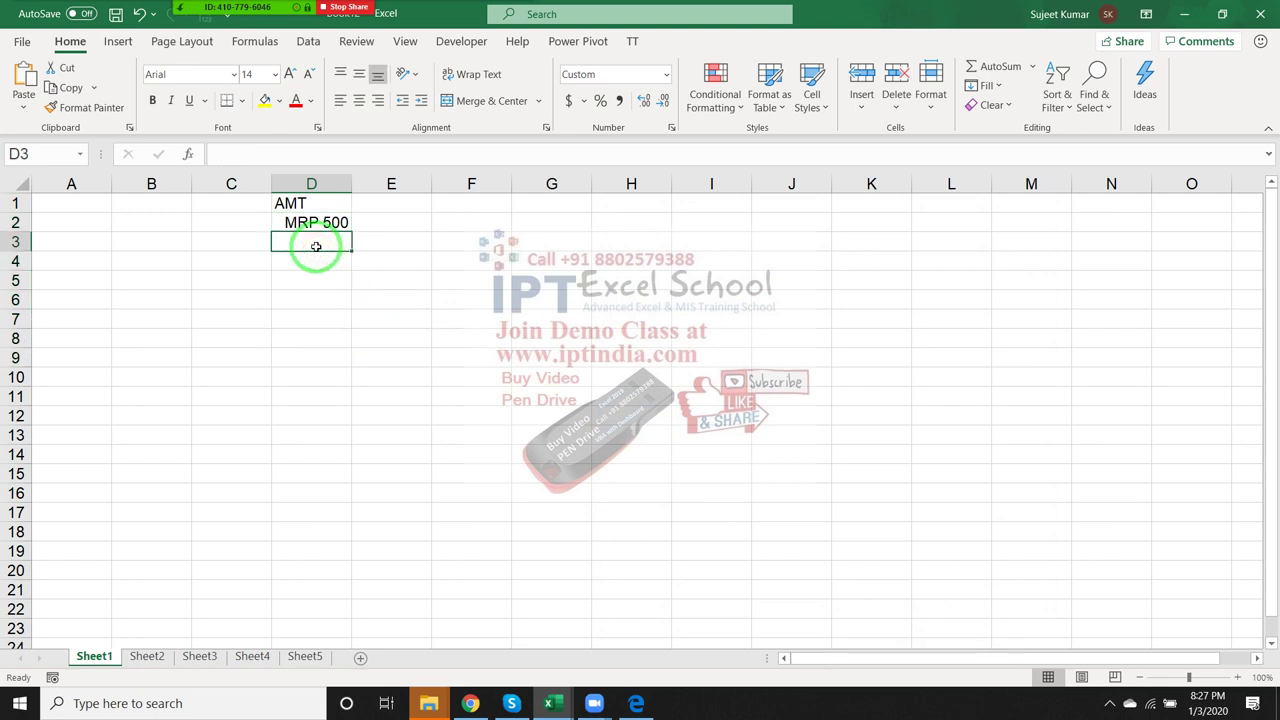
text(85)
key(Return)
text(2656)
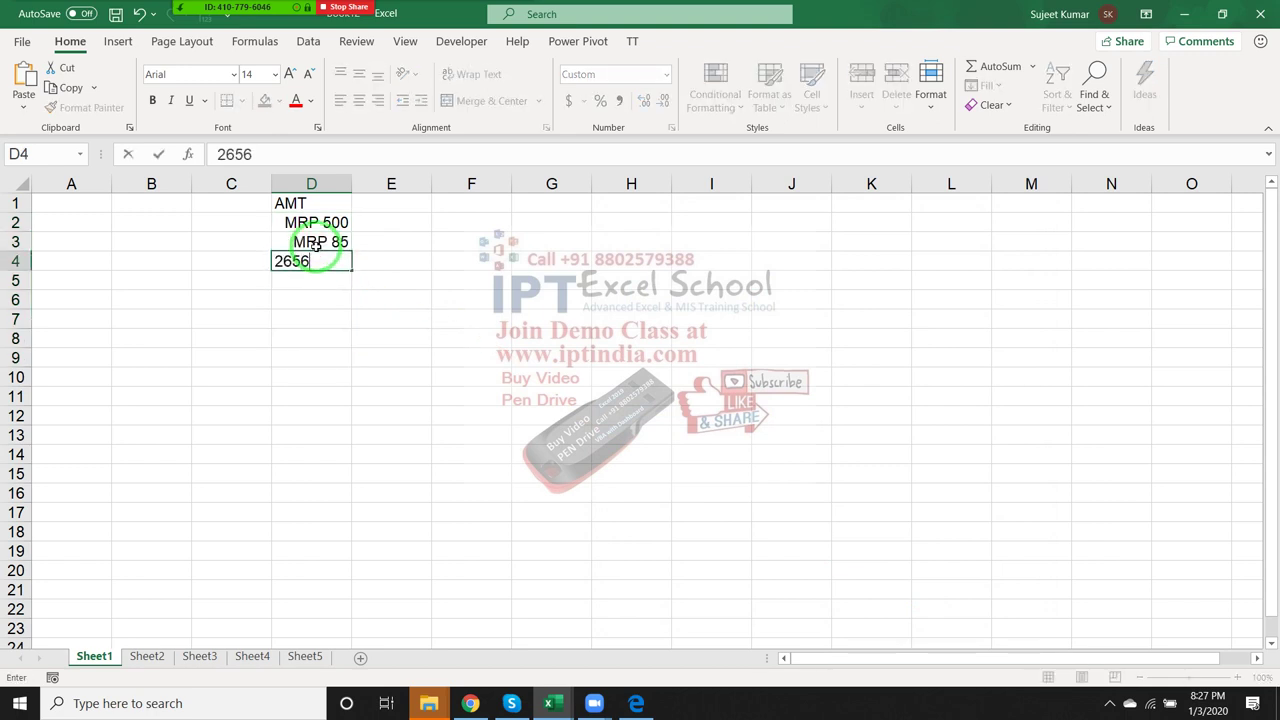
text(5)
key(Return)
text(265)
key(Return)
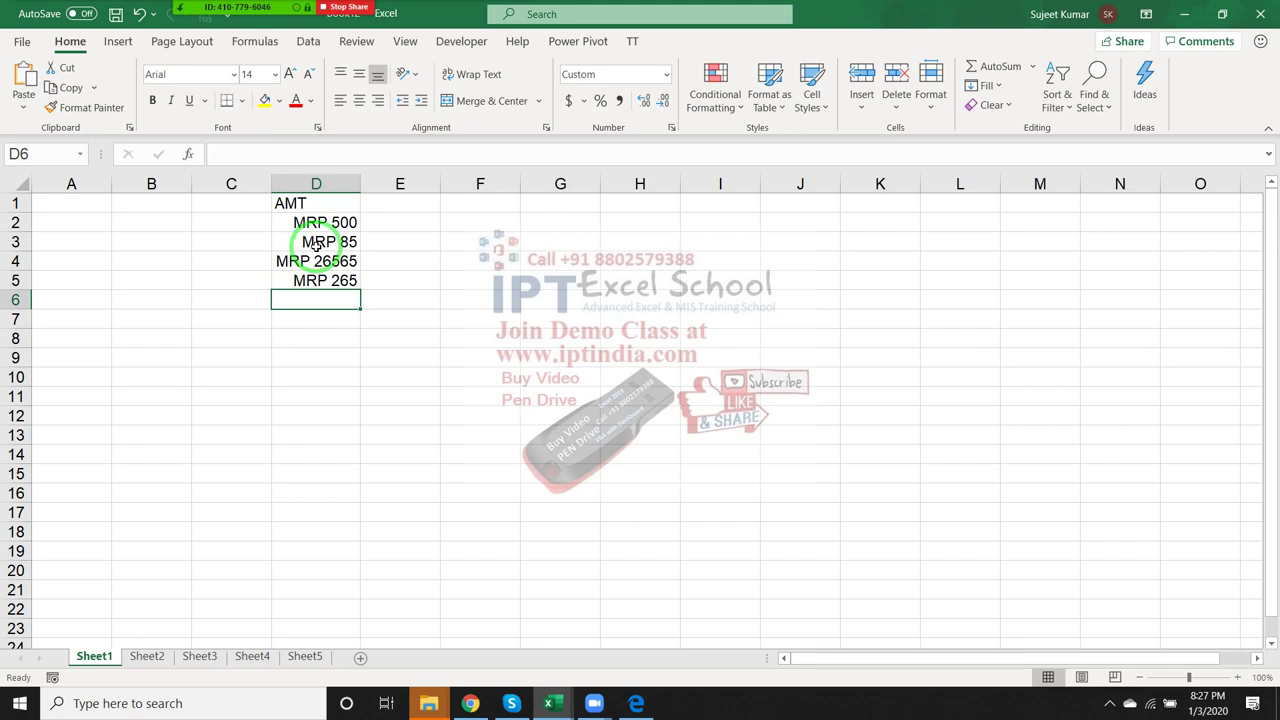
drag(640, 222, 640, 318)
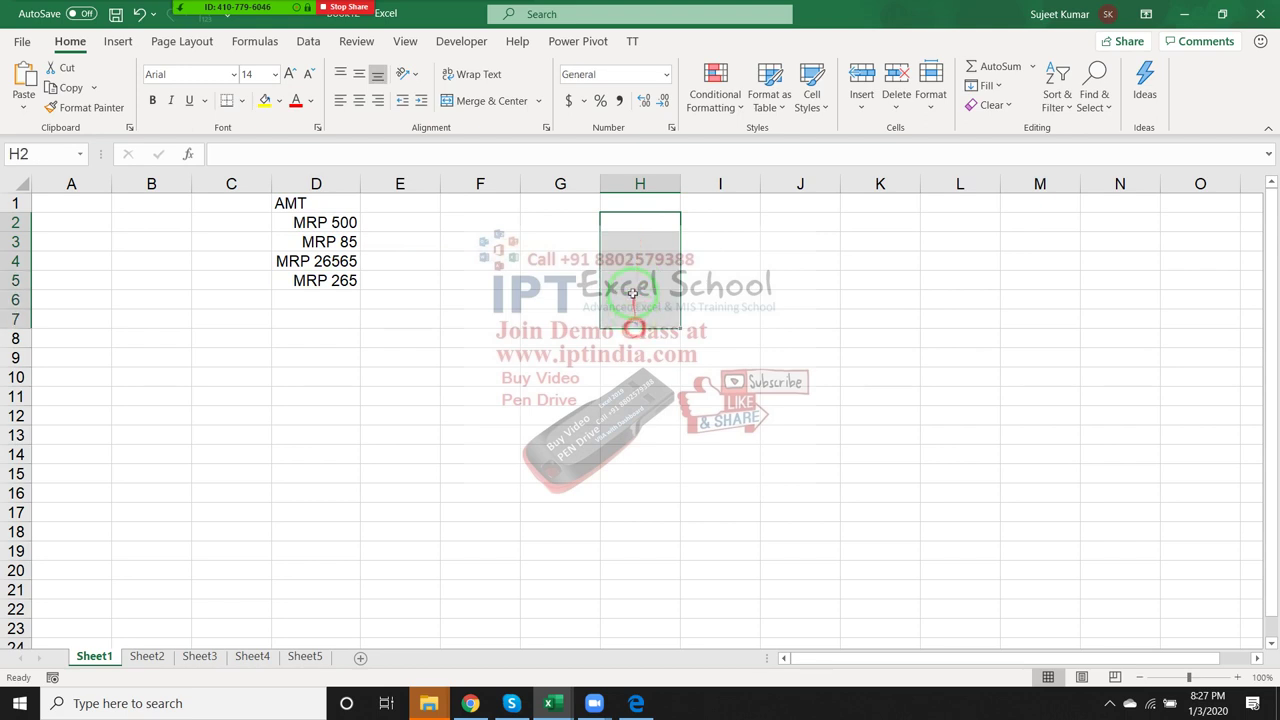
- Give H2:H7 the custom format code MRP and enter 50 in H2
click(672, 127)
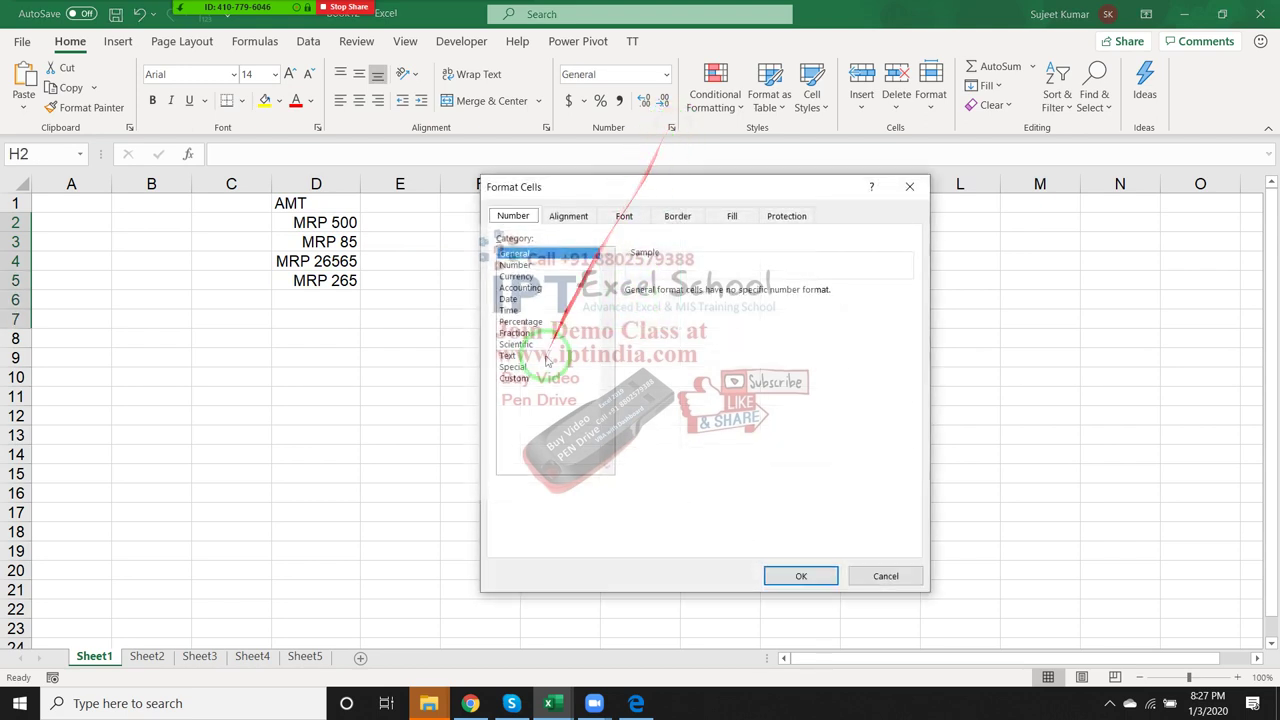
click(519, 378)
click(641, 306)
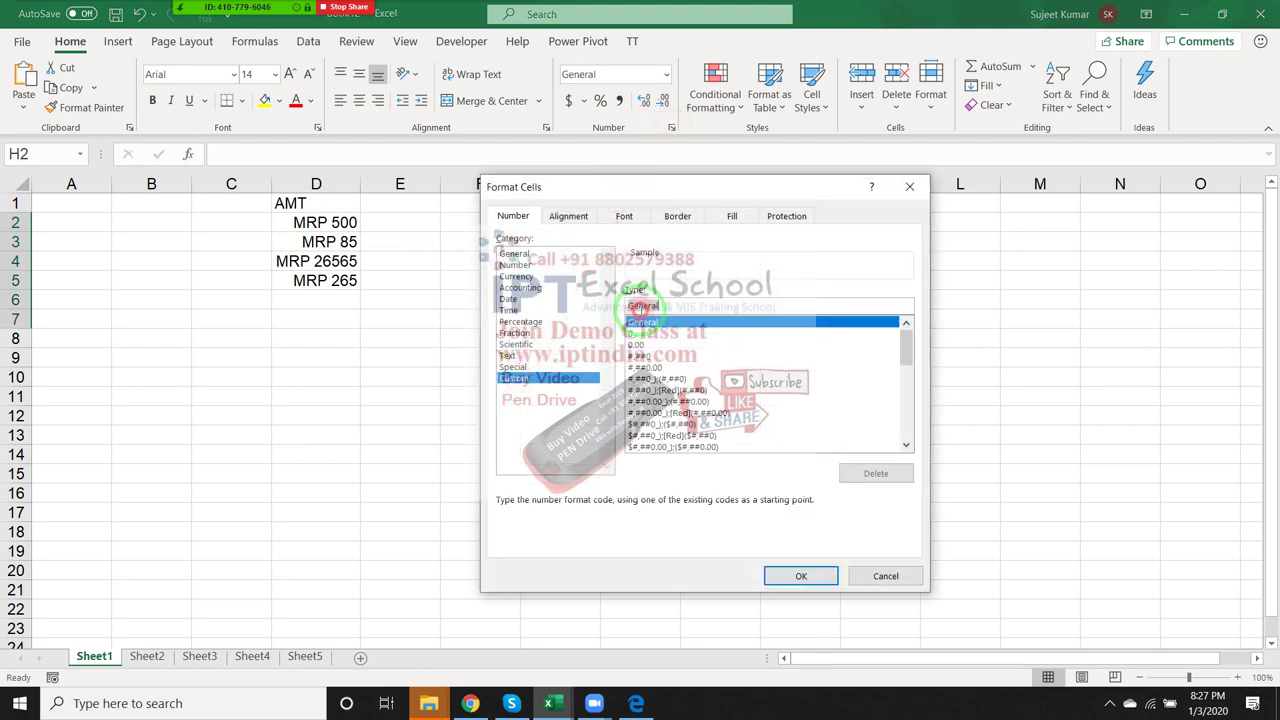
text(MR)
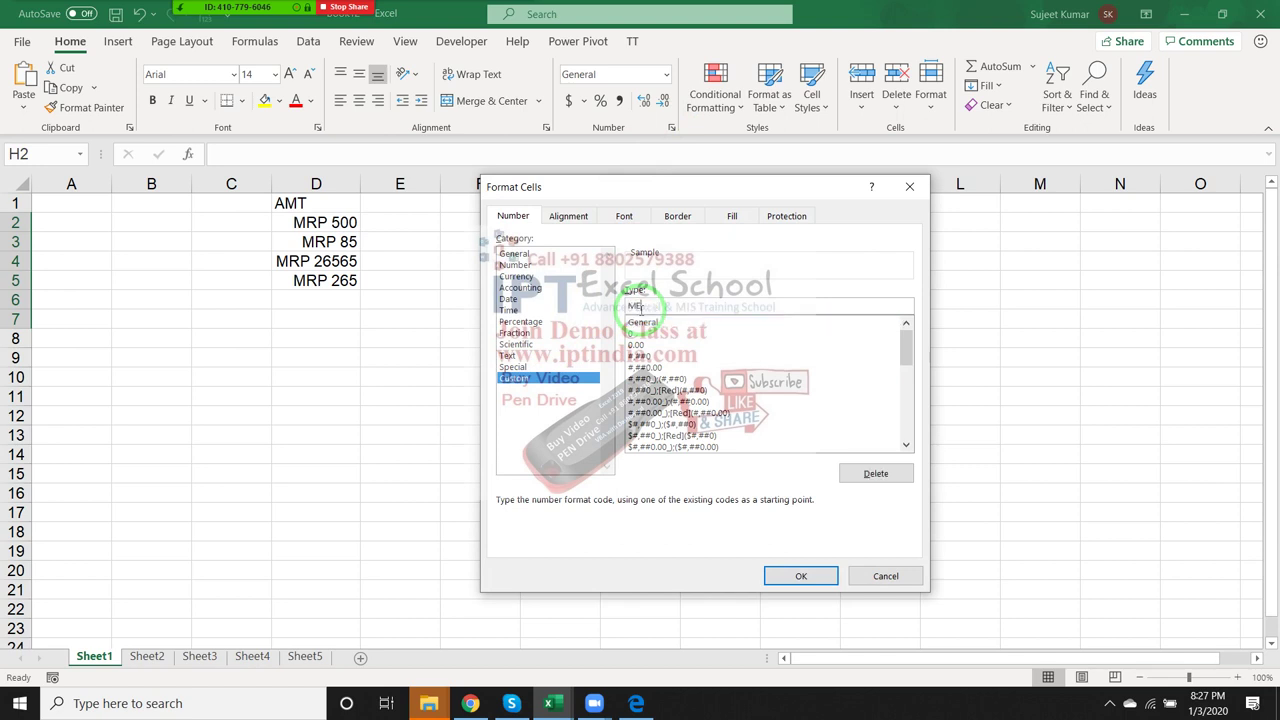
text(P)
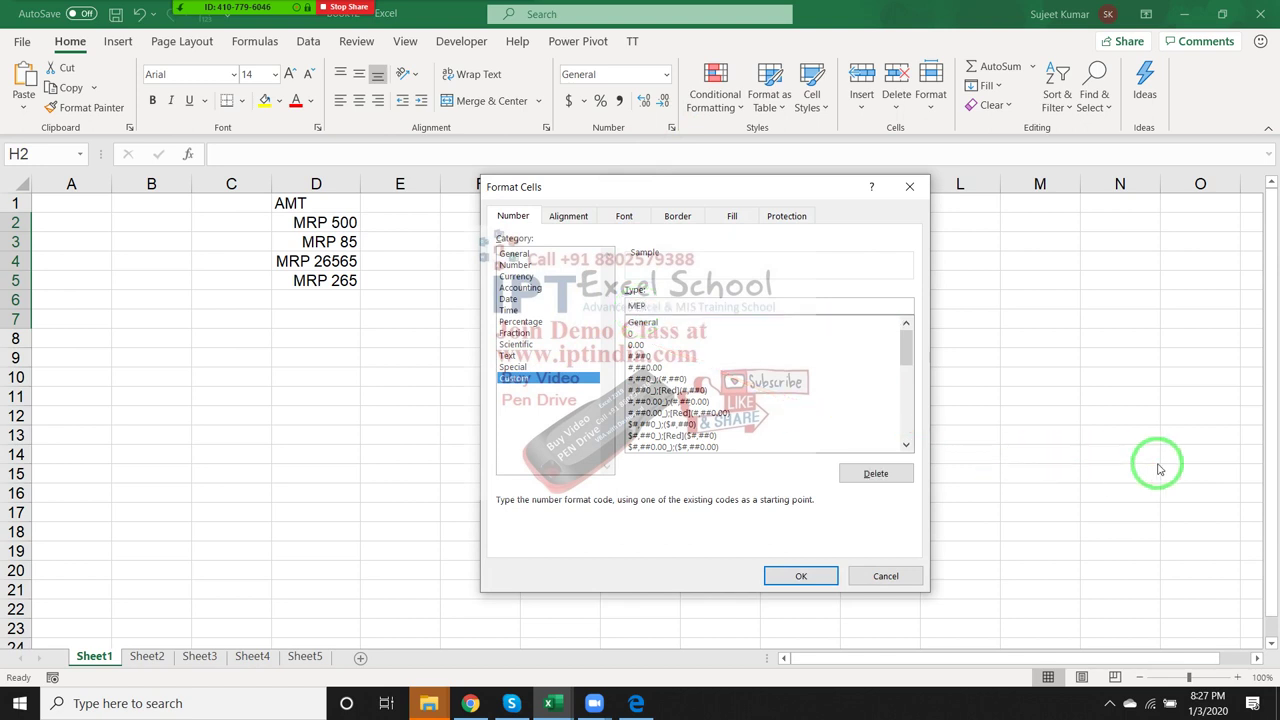
key(BackSpace)
key(BackSpace)
text(R)
text(P)
key(Return)
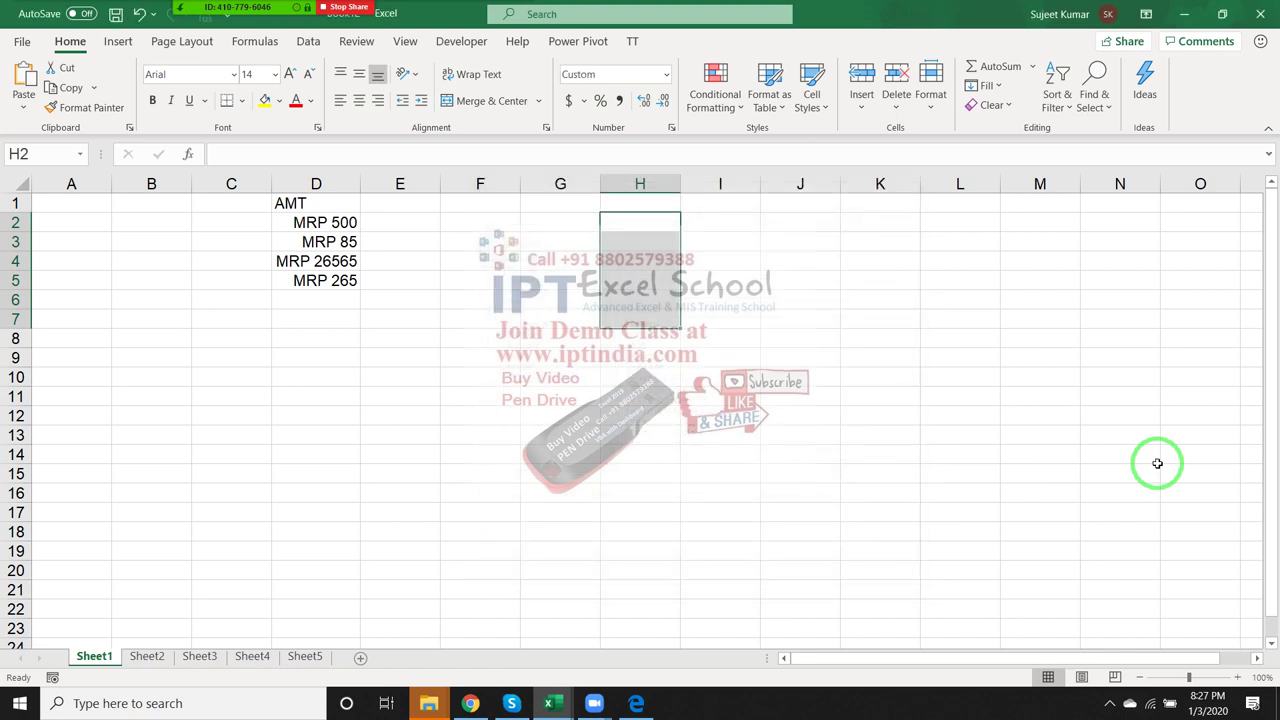
text(50)
key(Return)
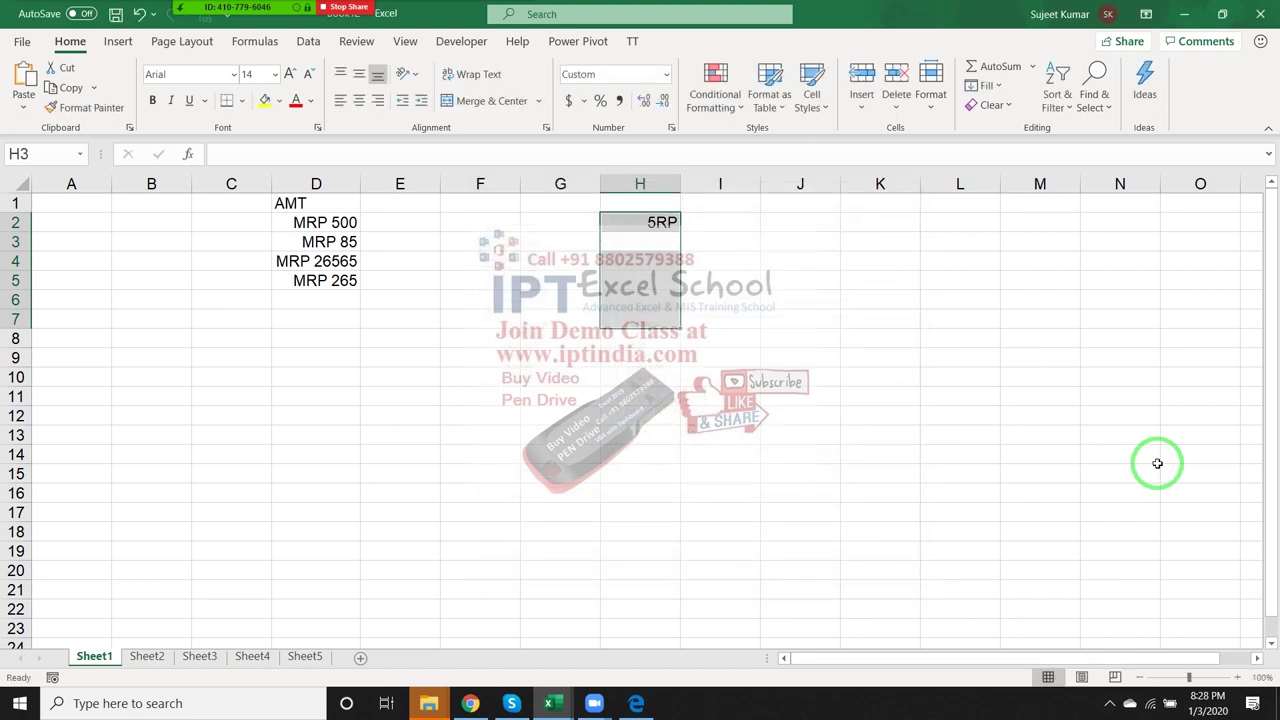
drag(1185, 464, 937, 318)
- Change the H2:H7 format code to "MRP", then "MRP" # so numbers appear
click(671, 127)
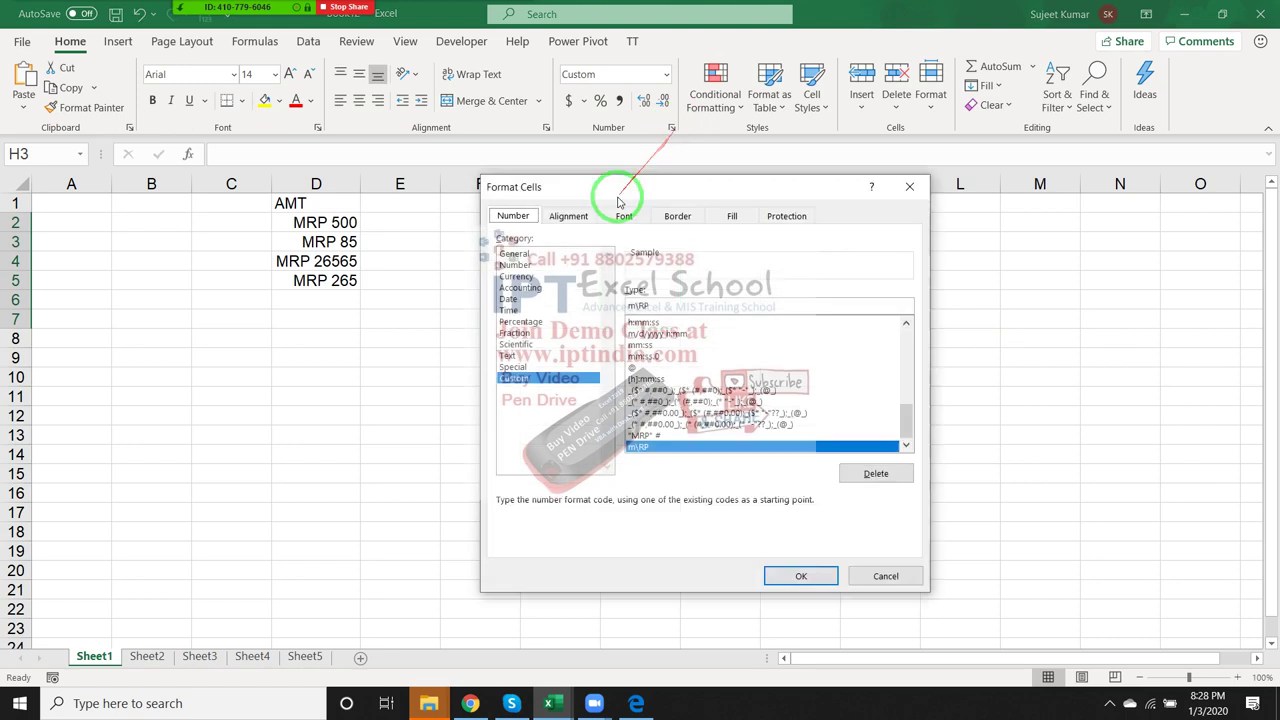
drag(592, 218, 600, 305)
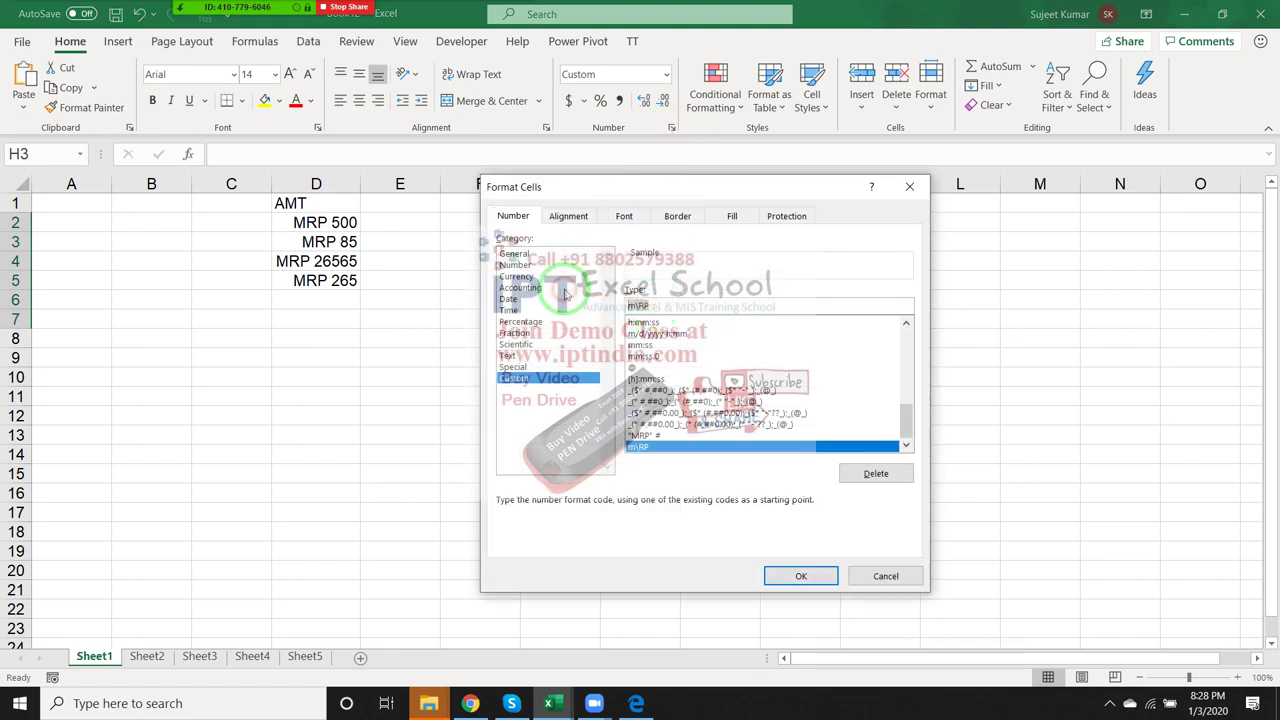
text("MRP)
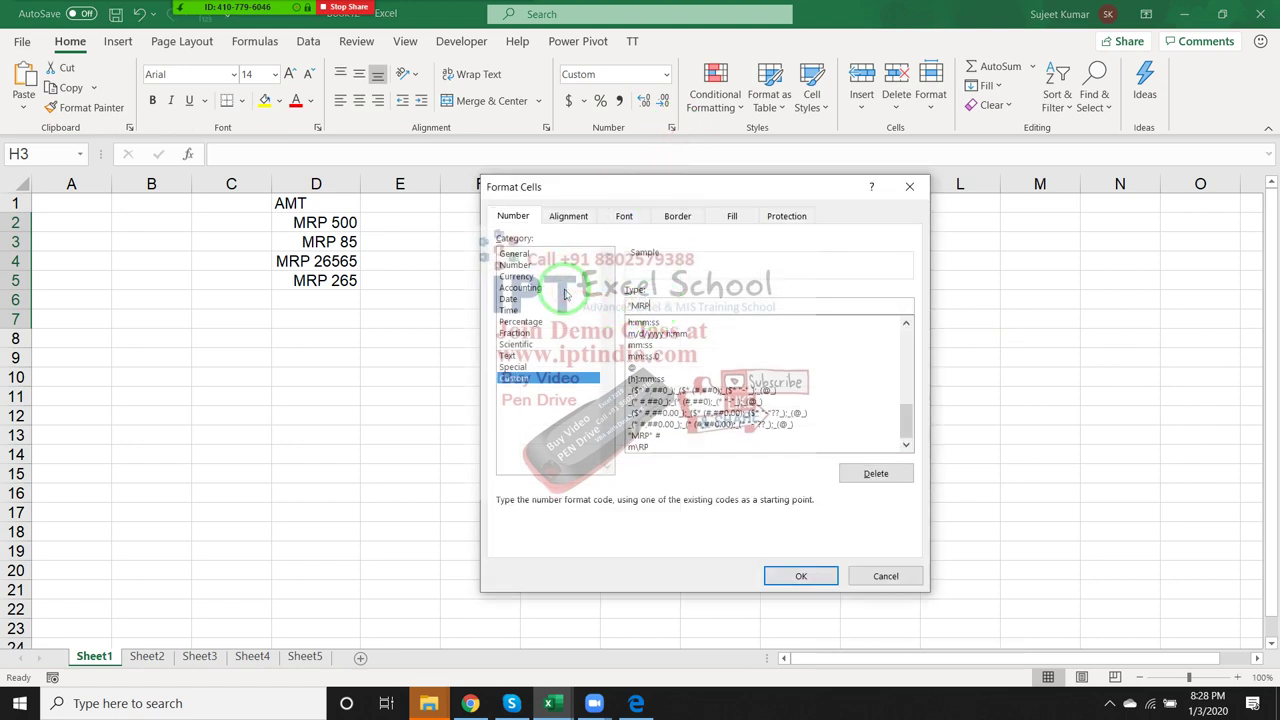
text(")
key(Return)
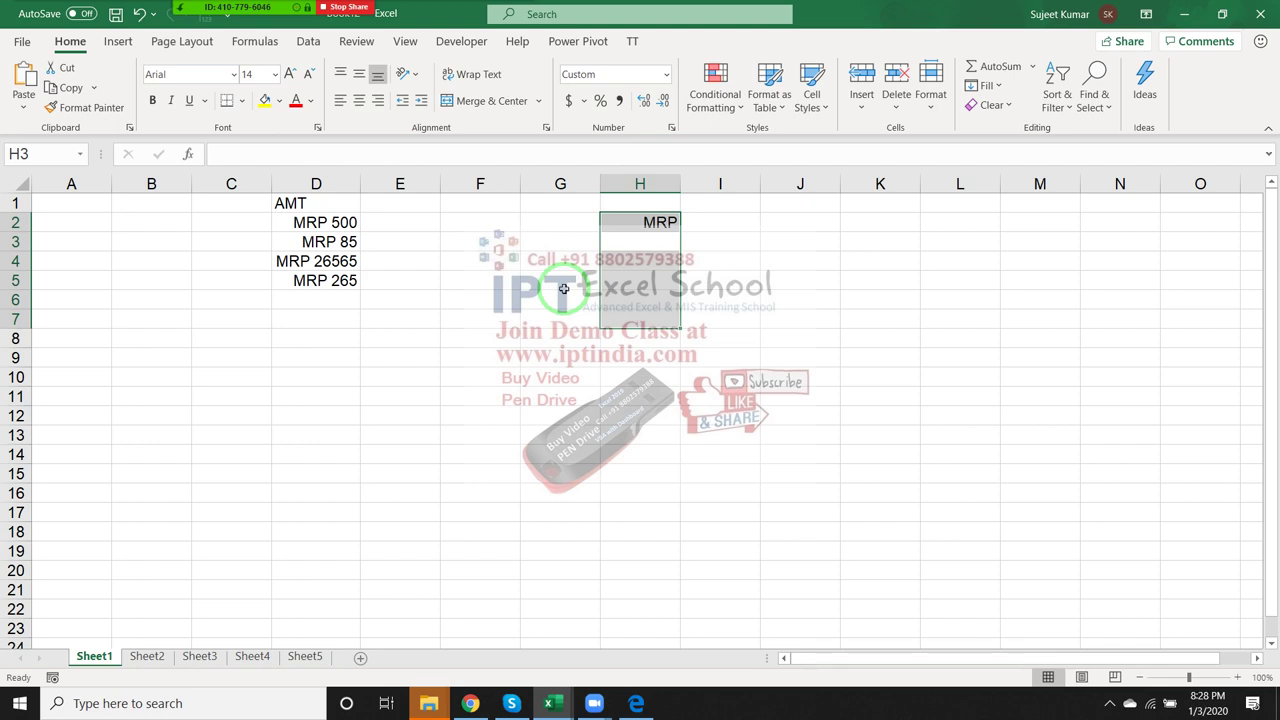
click(671, 127)
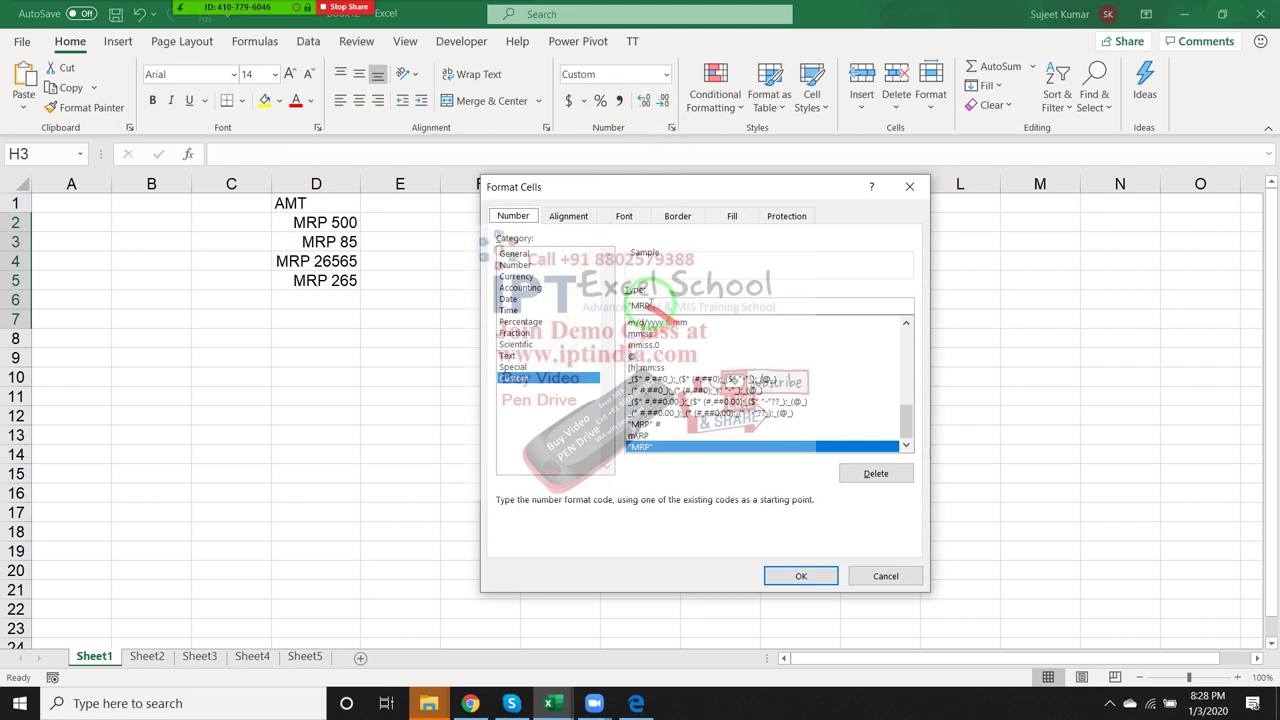
click(661, 303)
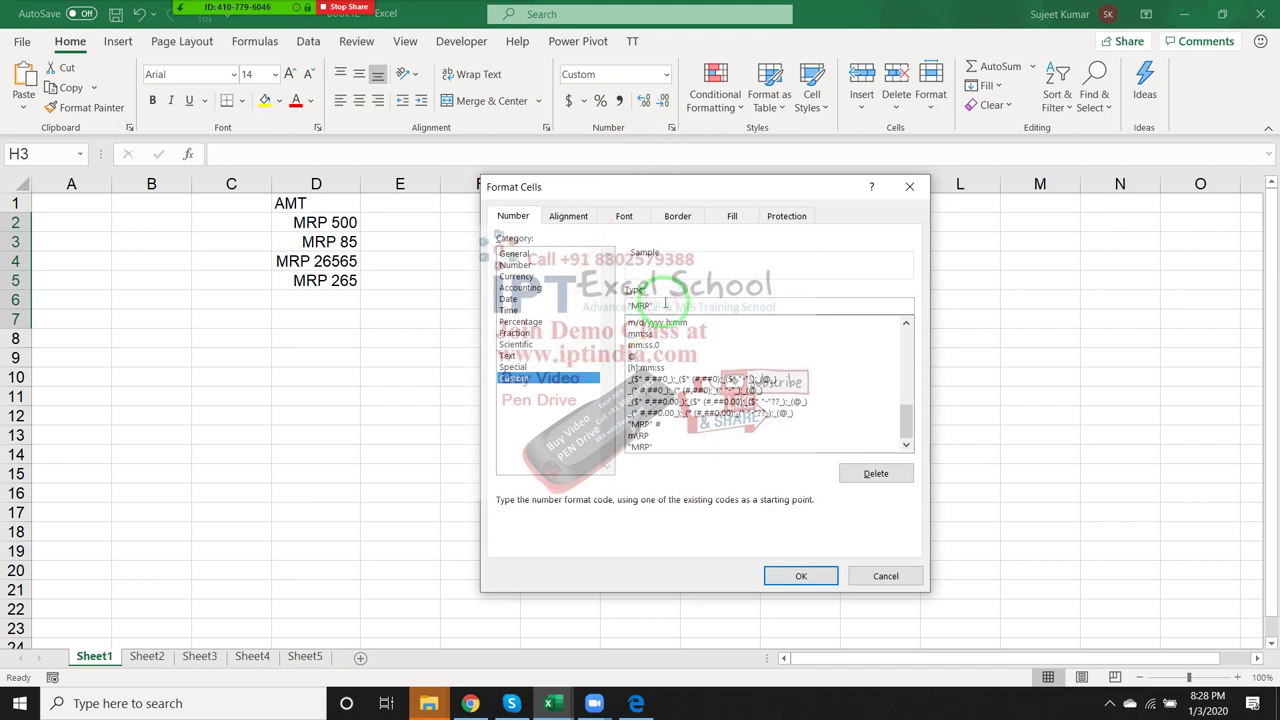
text(#)
key(Return)
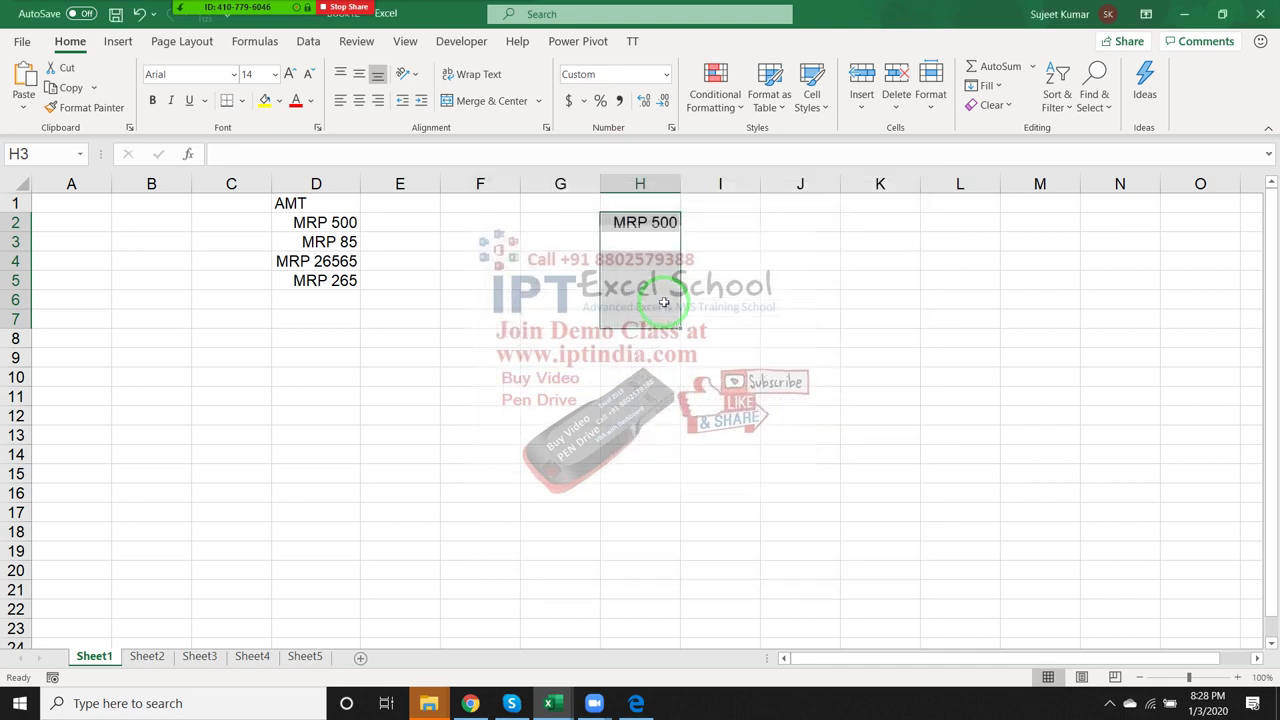
- Switch the code to "MRP" 0, revise its digit placeholders, and enter 5 to show MRP 05
click(671, 126)
click(675, 305)
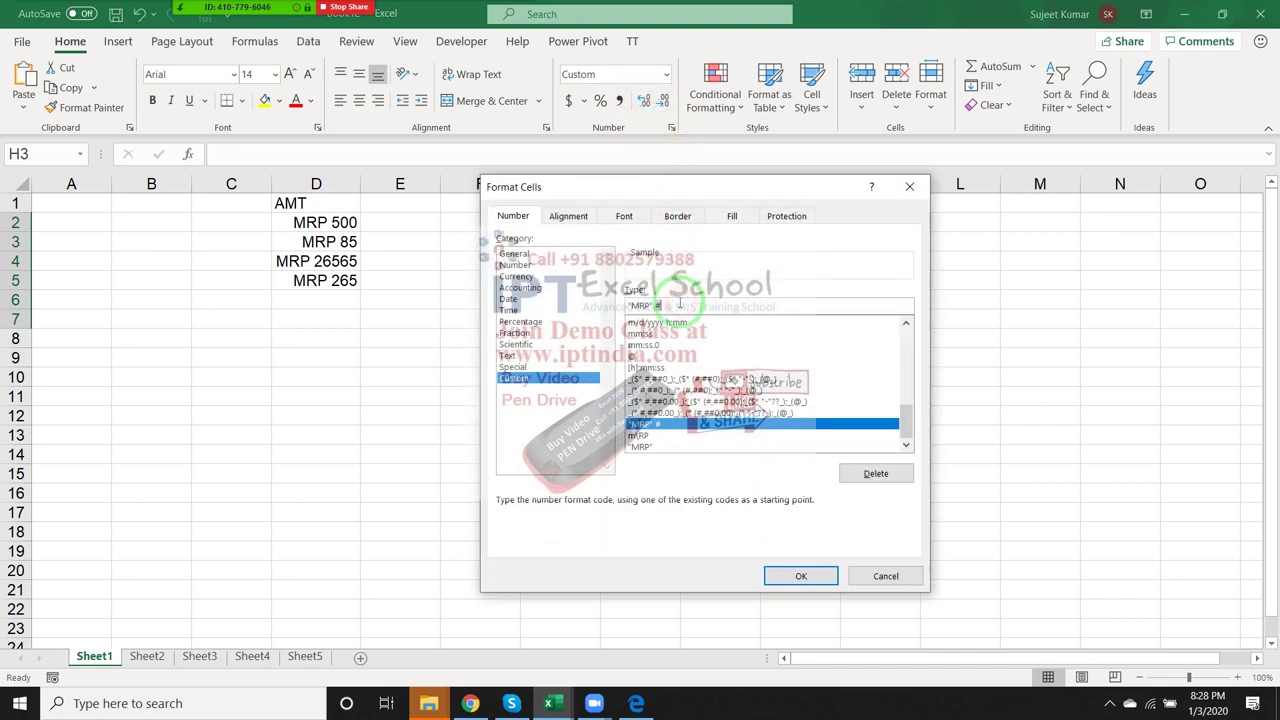
key(BackSpace)
text(0)
key(Return)
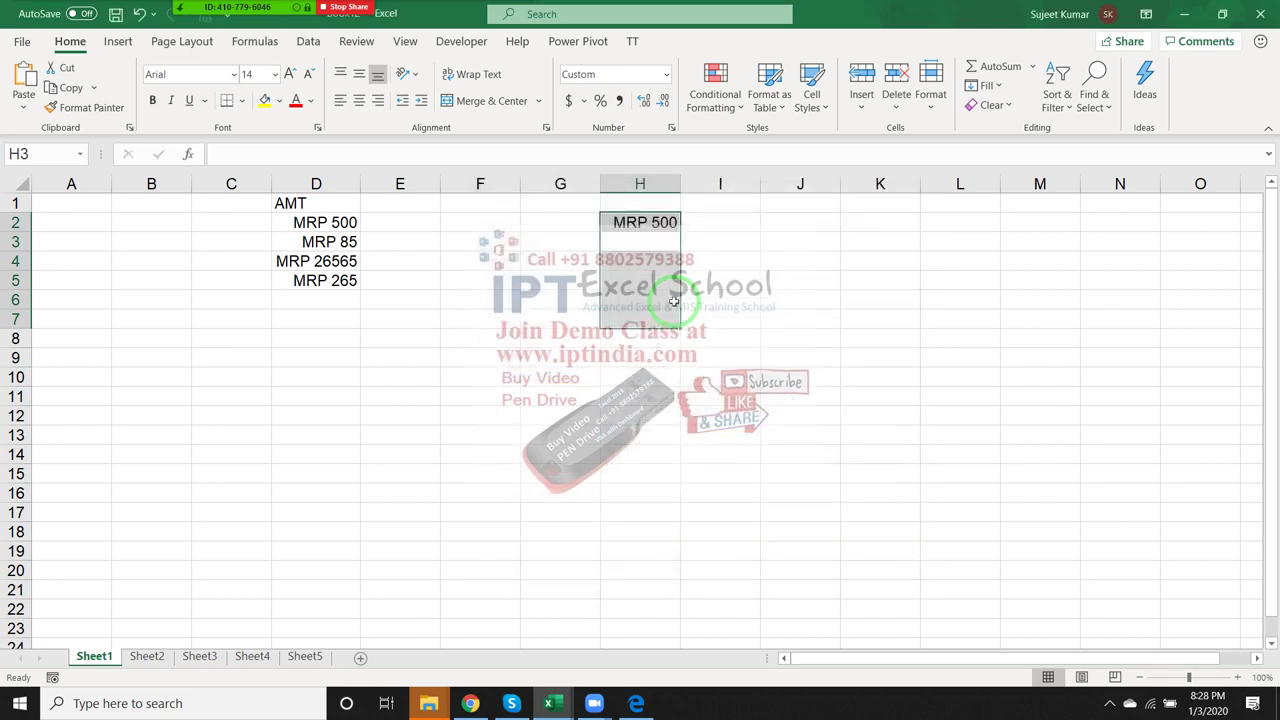
click(671, 127)
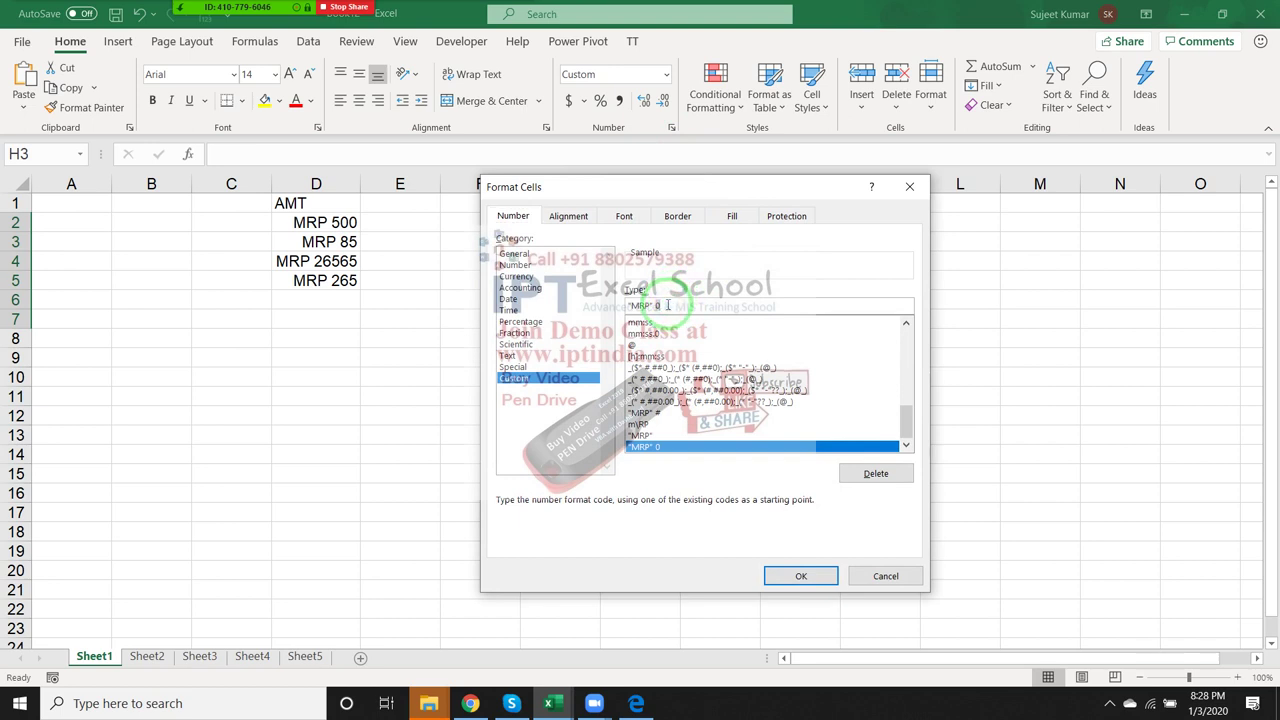
key(Return)
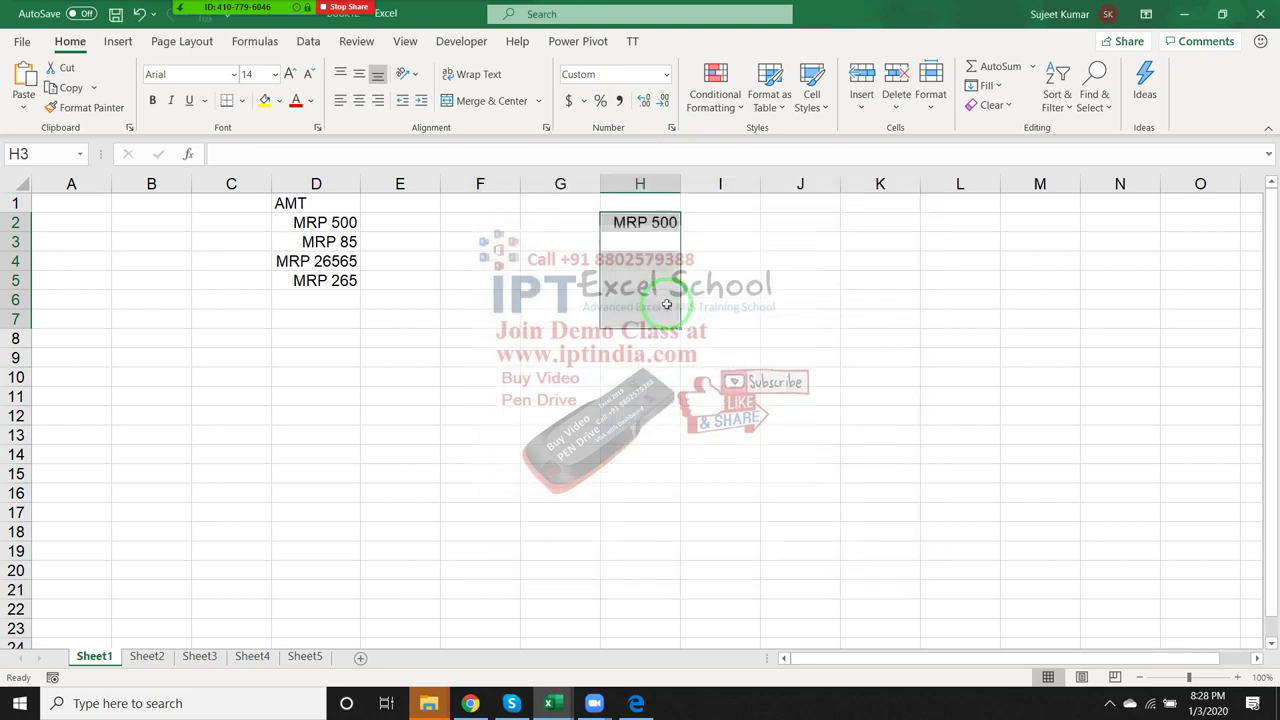
click(671, 127)
double_click(662, 305)
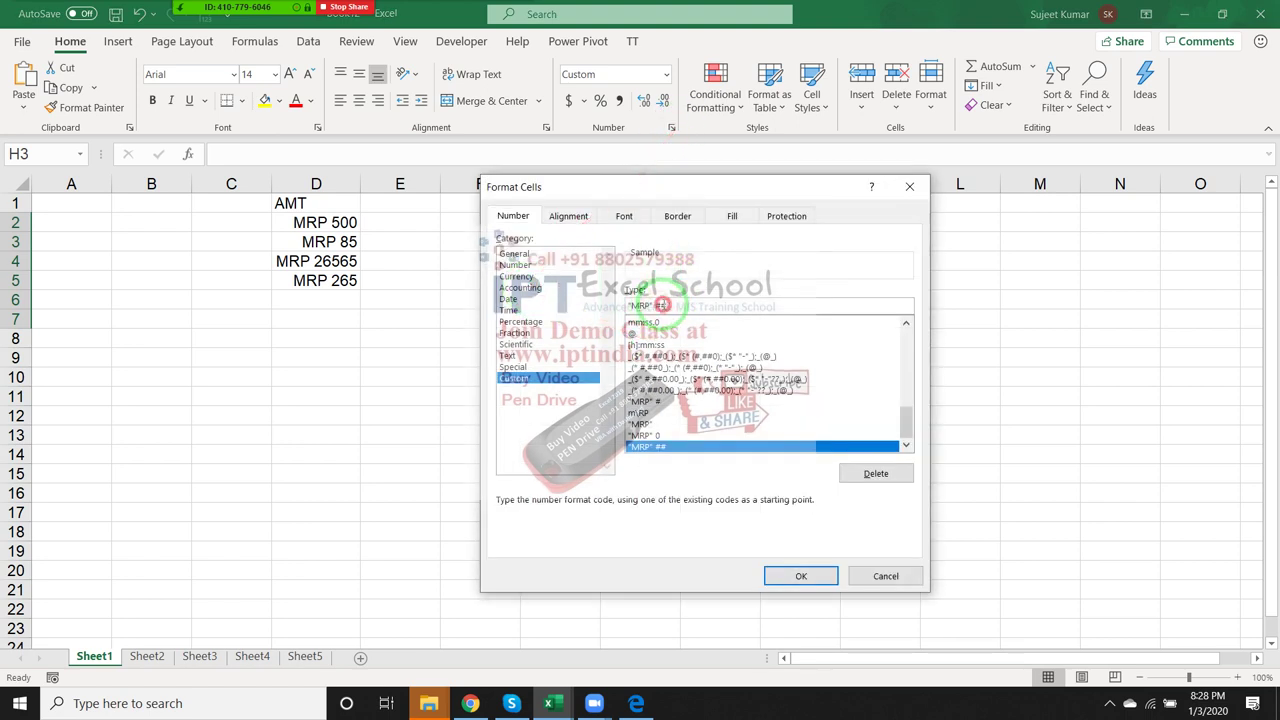
key(Return)
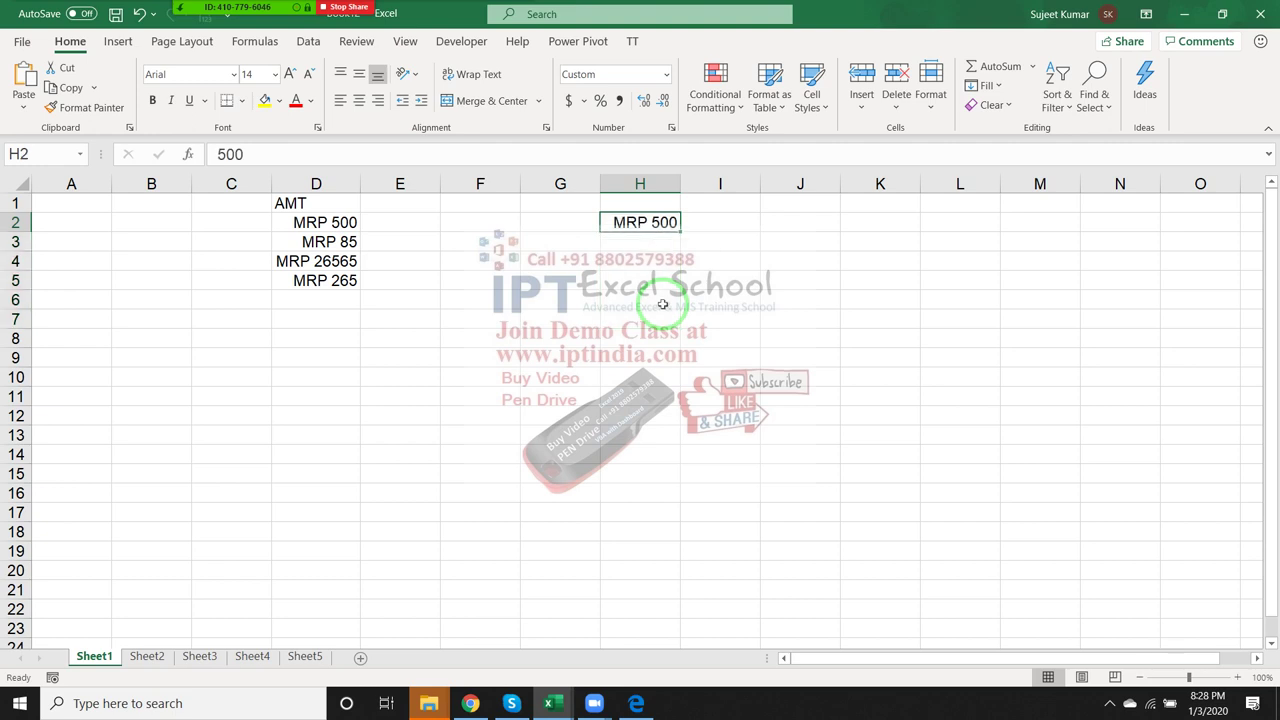
text(5)
key(Return)
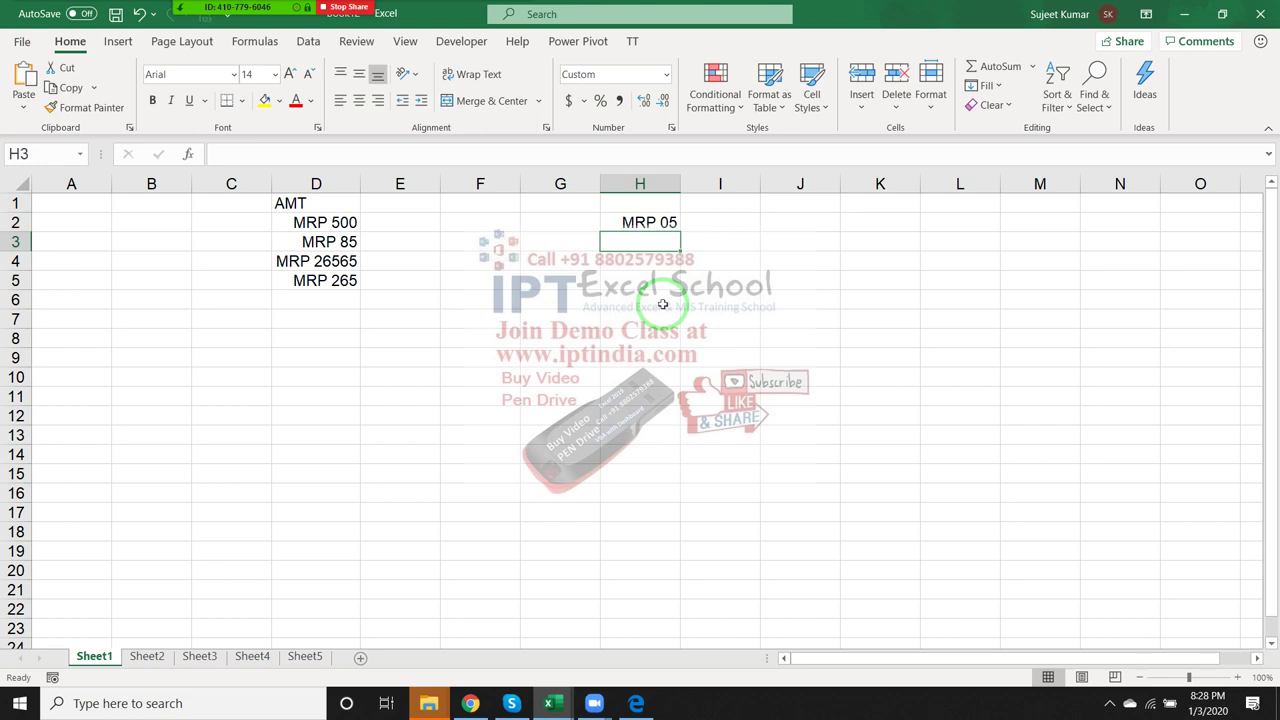
- Enter the Chq heading in A1 with 795 and 464626 beneath it
click(69, 205)
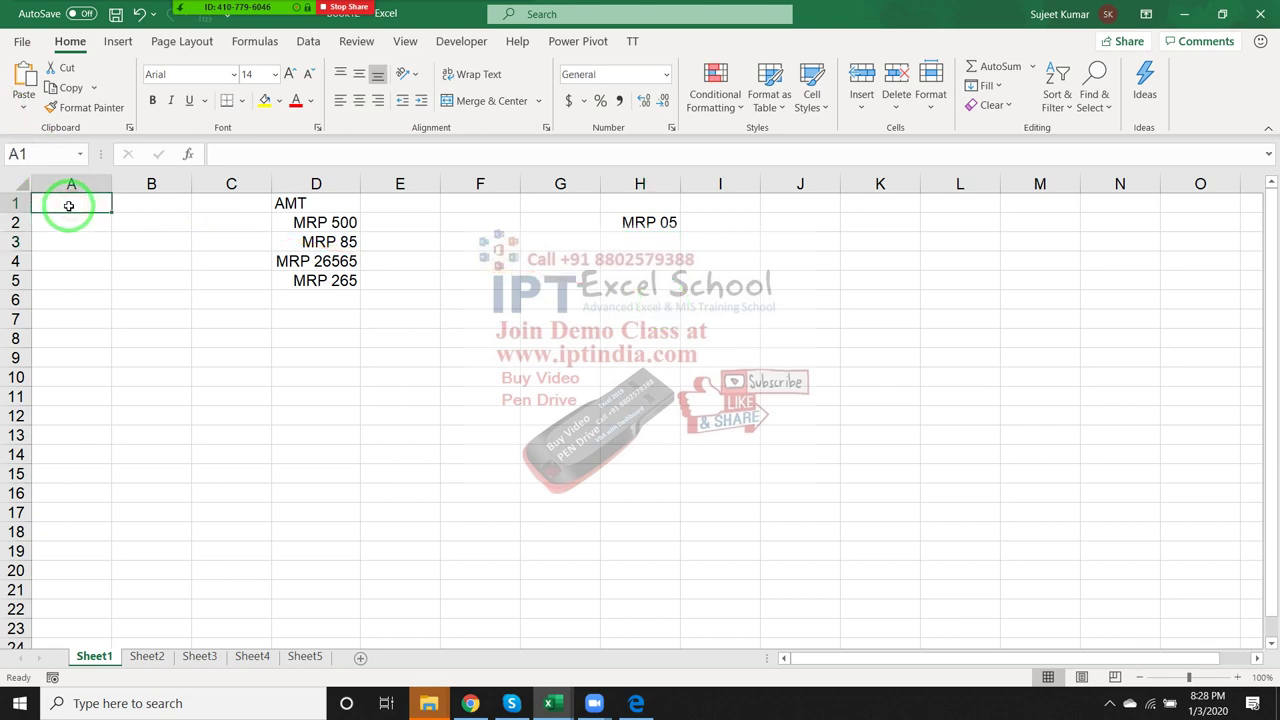
text(Chq)
key(Return)
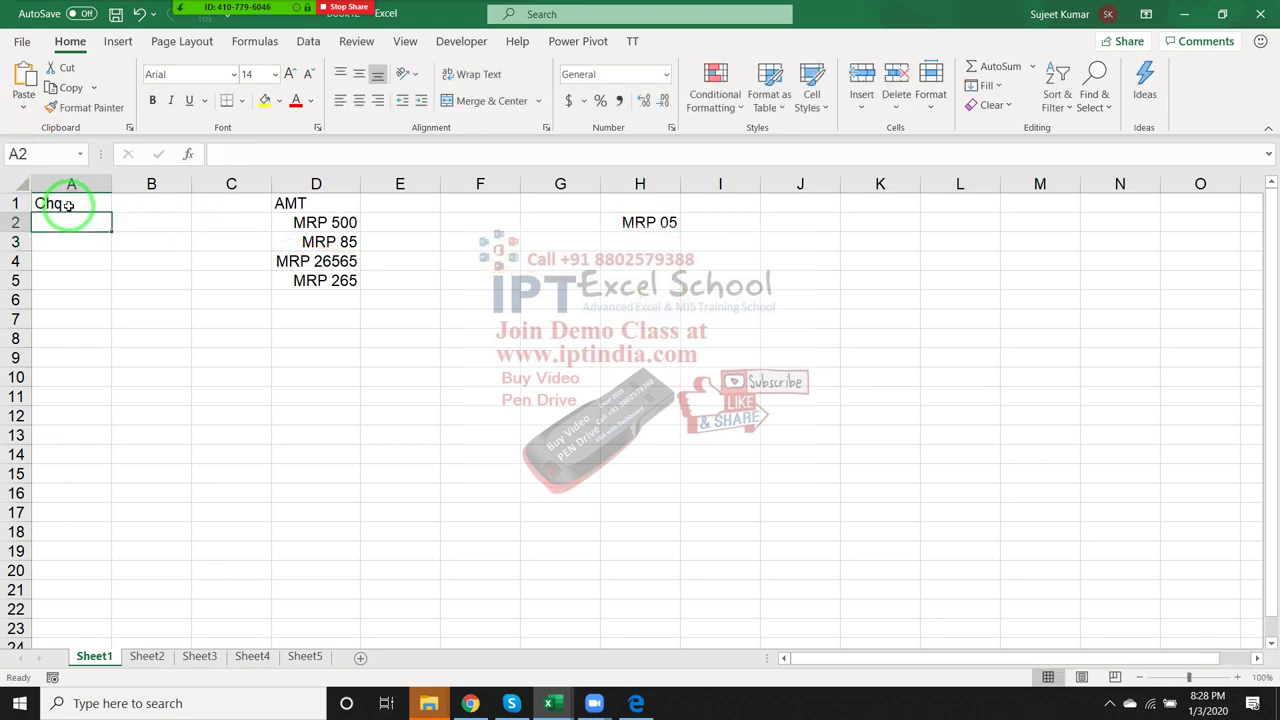
key(shift+Down)
key(shift+Down)
key(shift+Down)
key(shift+Down)
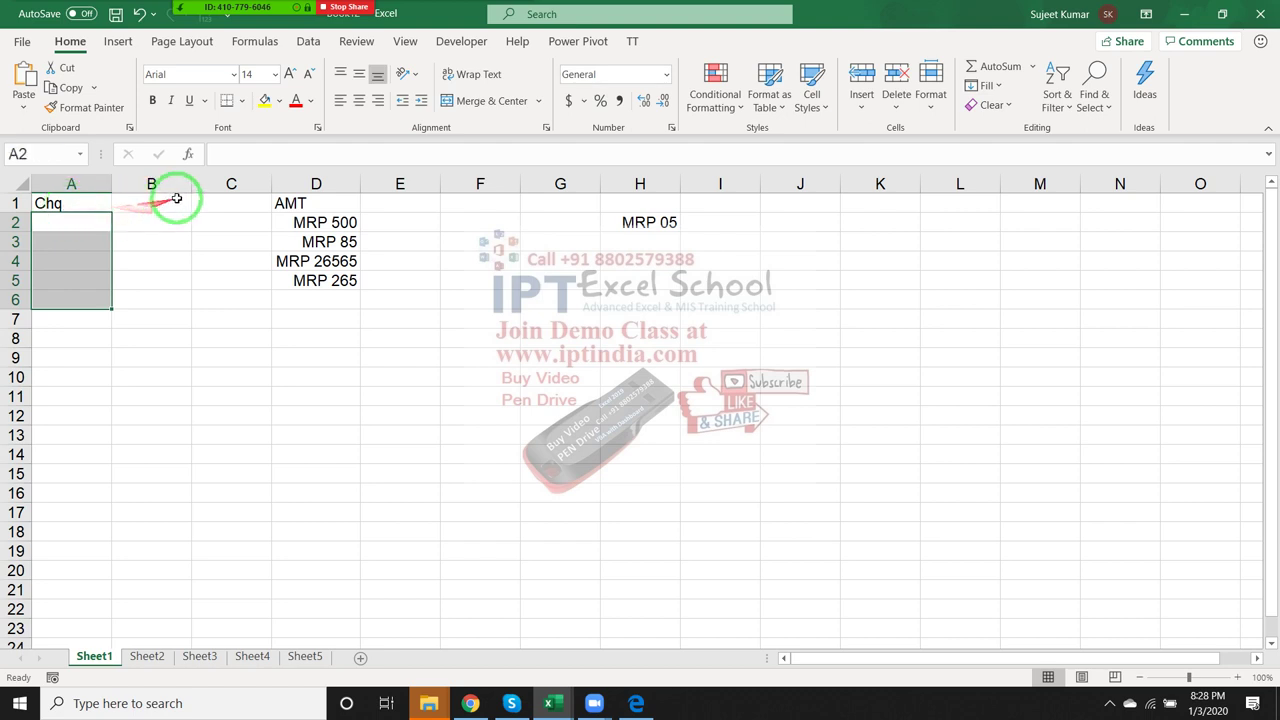
click(86, 221)
text(79)
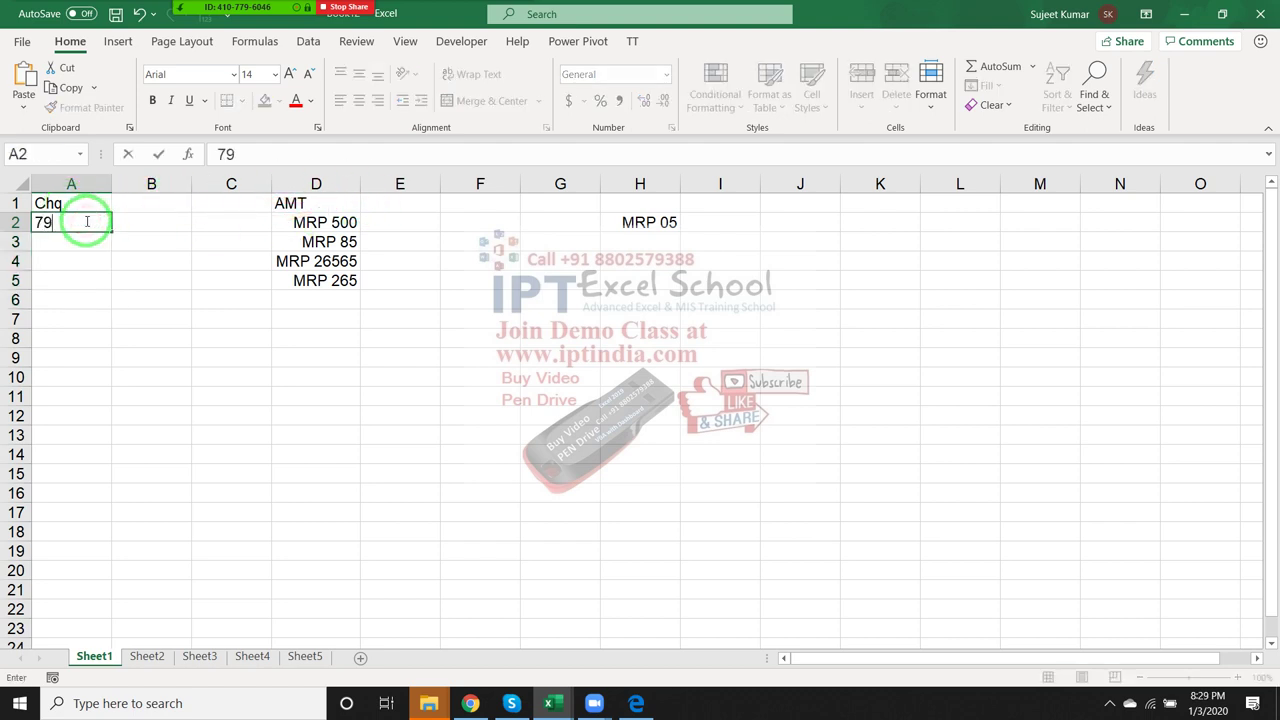
text(5)
key(Return)
text(464626)
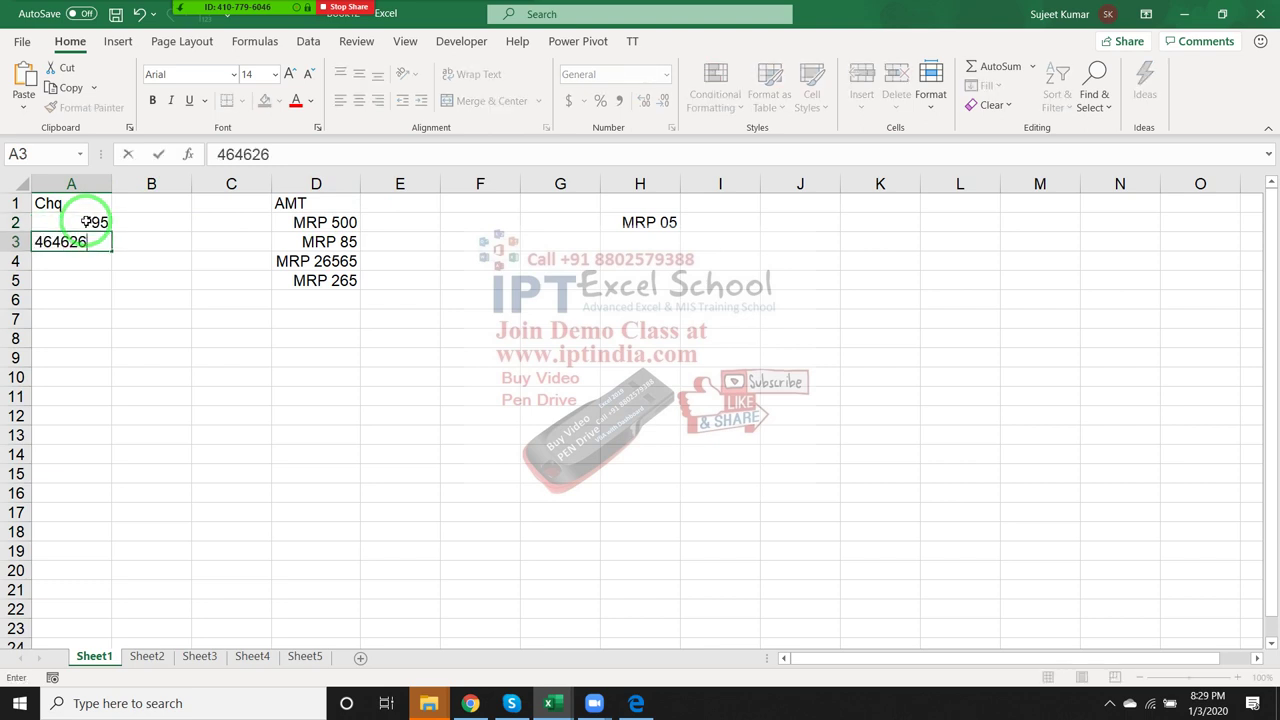
key(Return)
- Select A2:A6 and bring up the Format Cells dialog
click(86, 221)
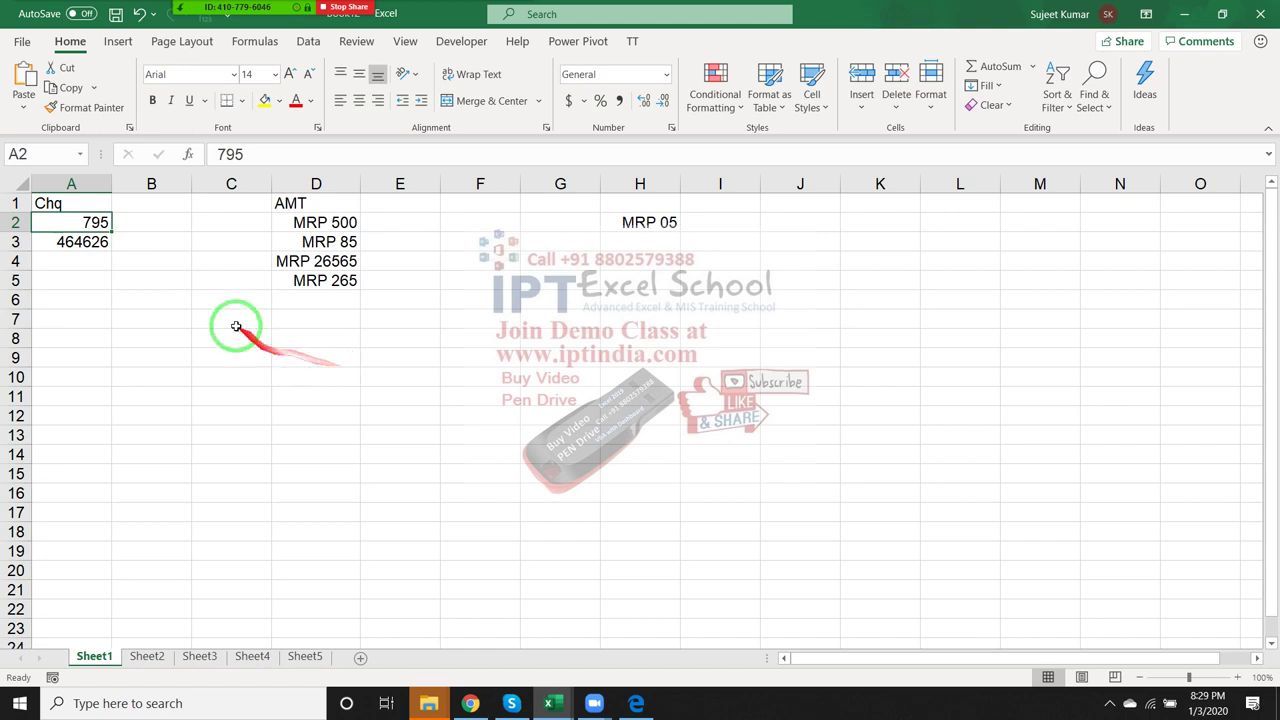
drag(95, 222, 71, 309)
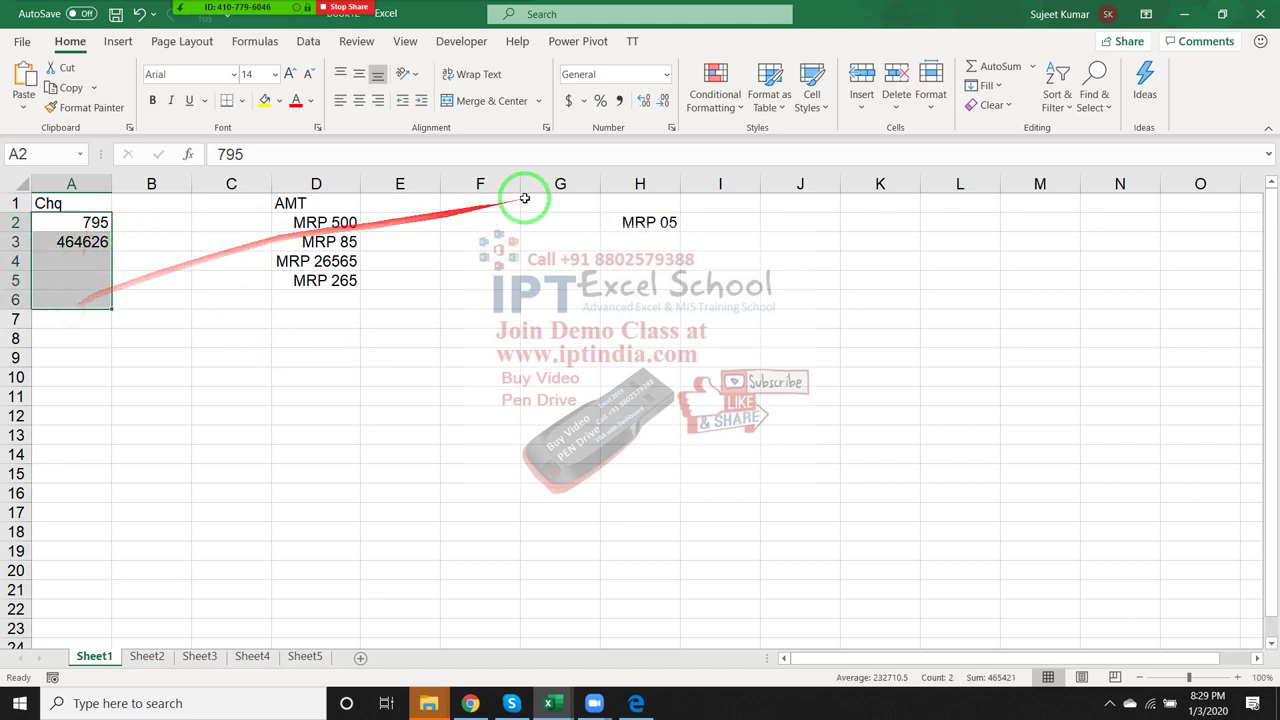
click(672, 129)
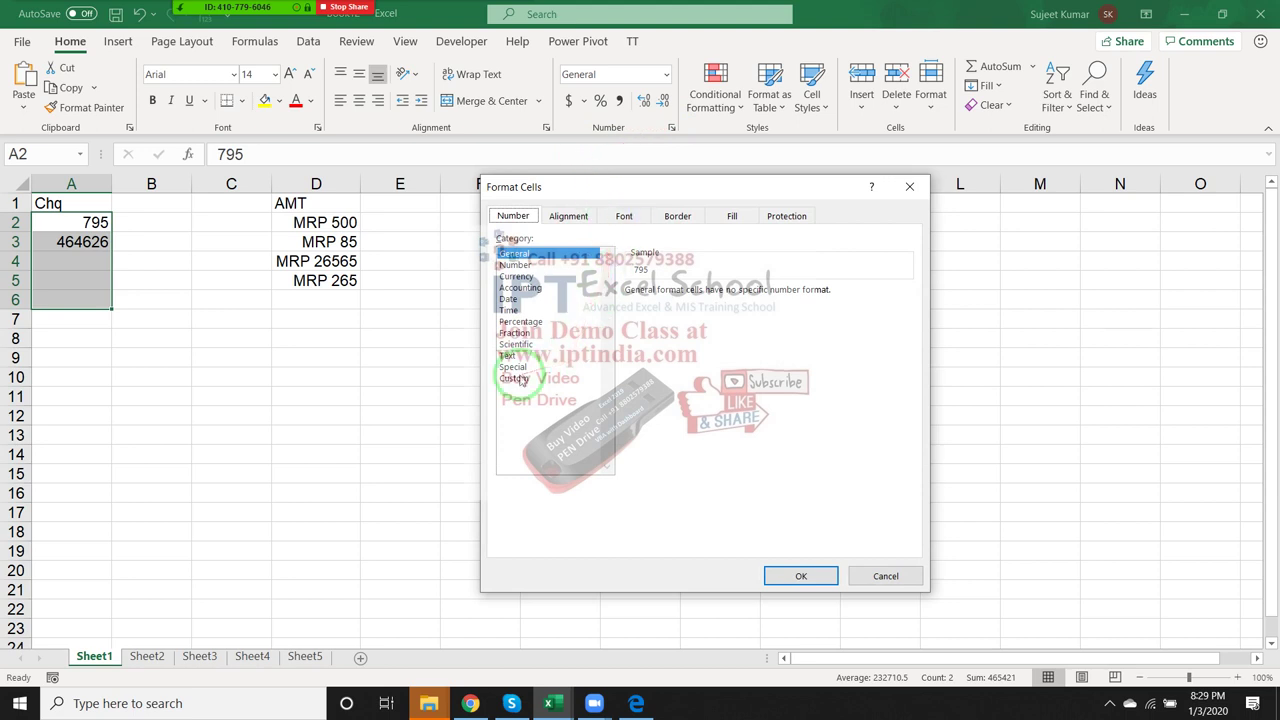
- Apply the custom format 000000 to the Chq cells so 795 reads 000795
click(560, 378)
click(641, 304)
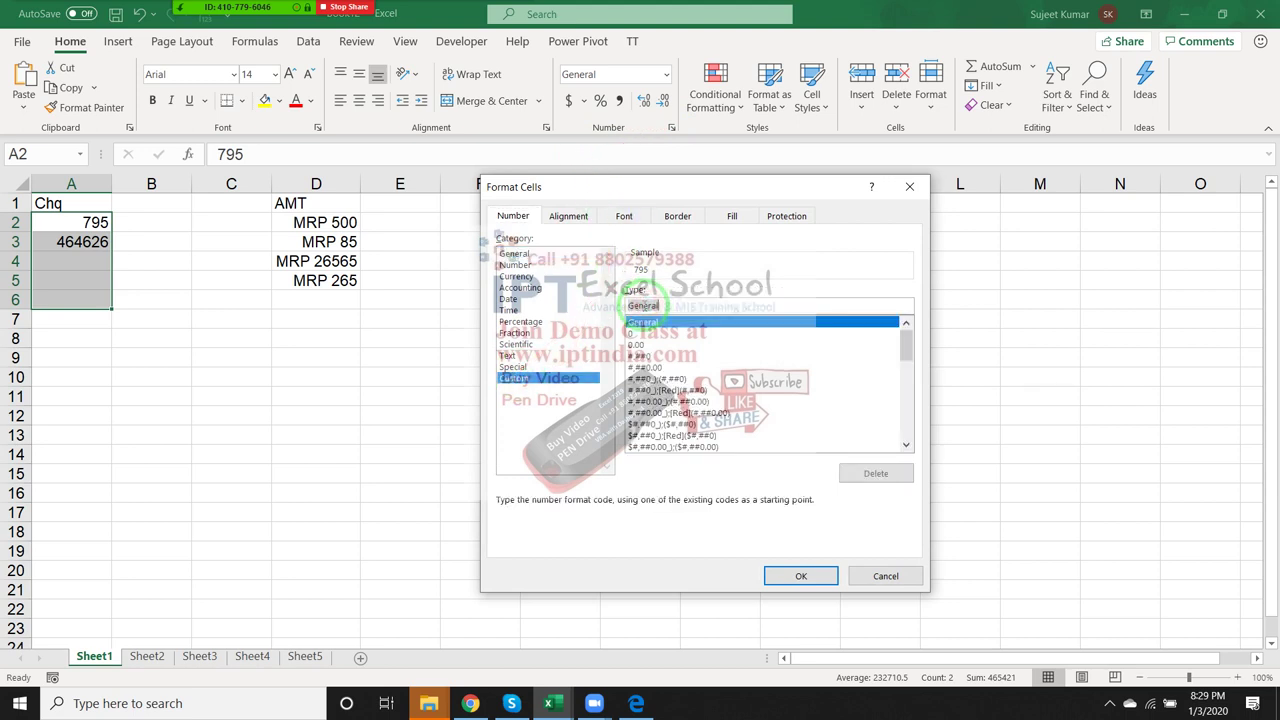
text(000)
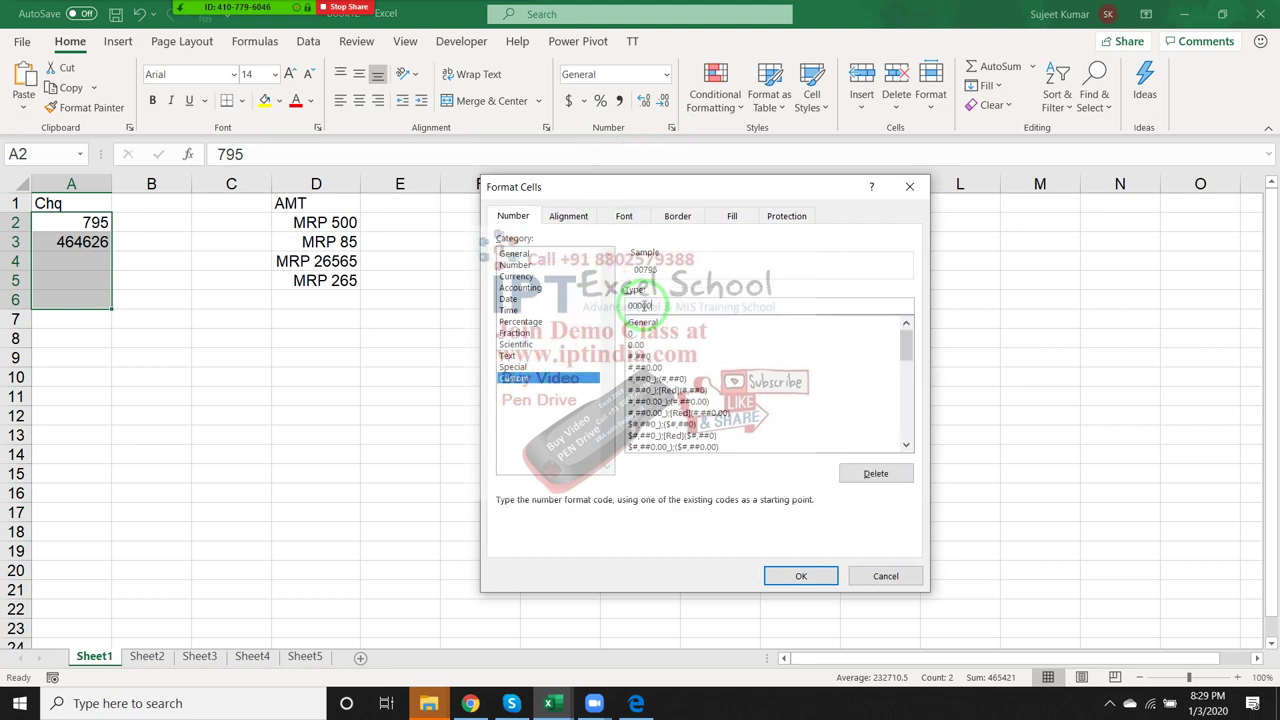
text(0)
key(Return)
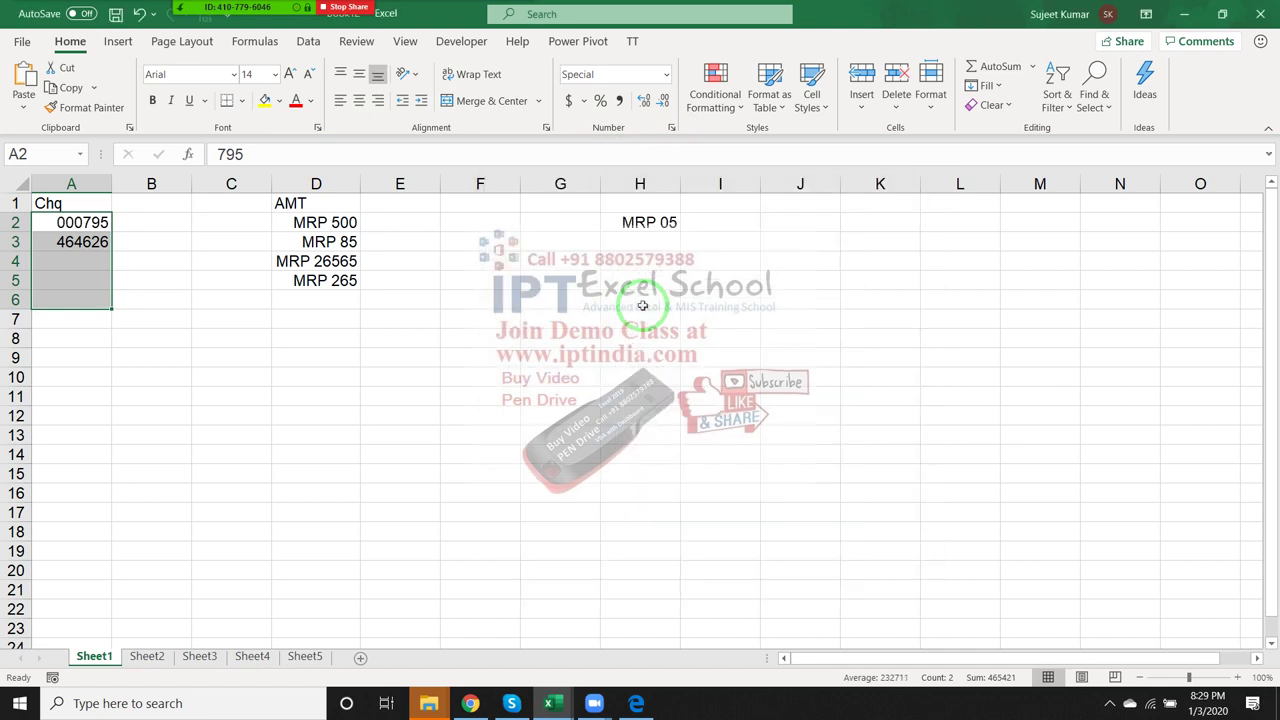
- Add 895 in A4, which displays as 000895
key(Down)
key(Down)
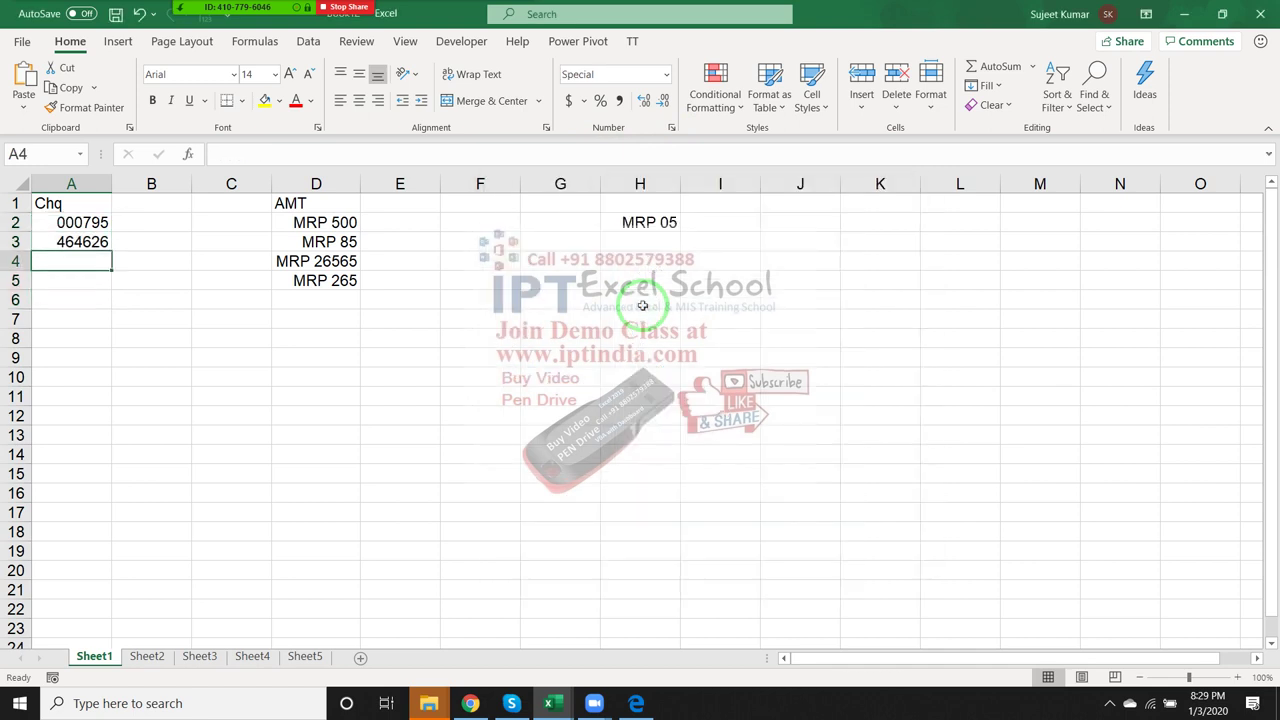
text(895)
key(Return)
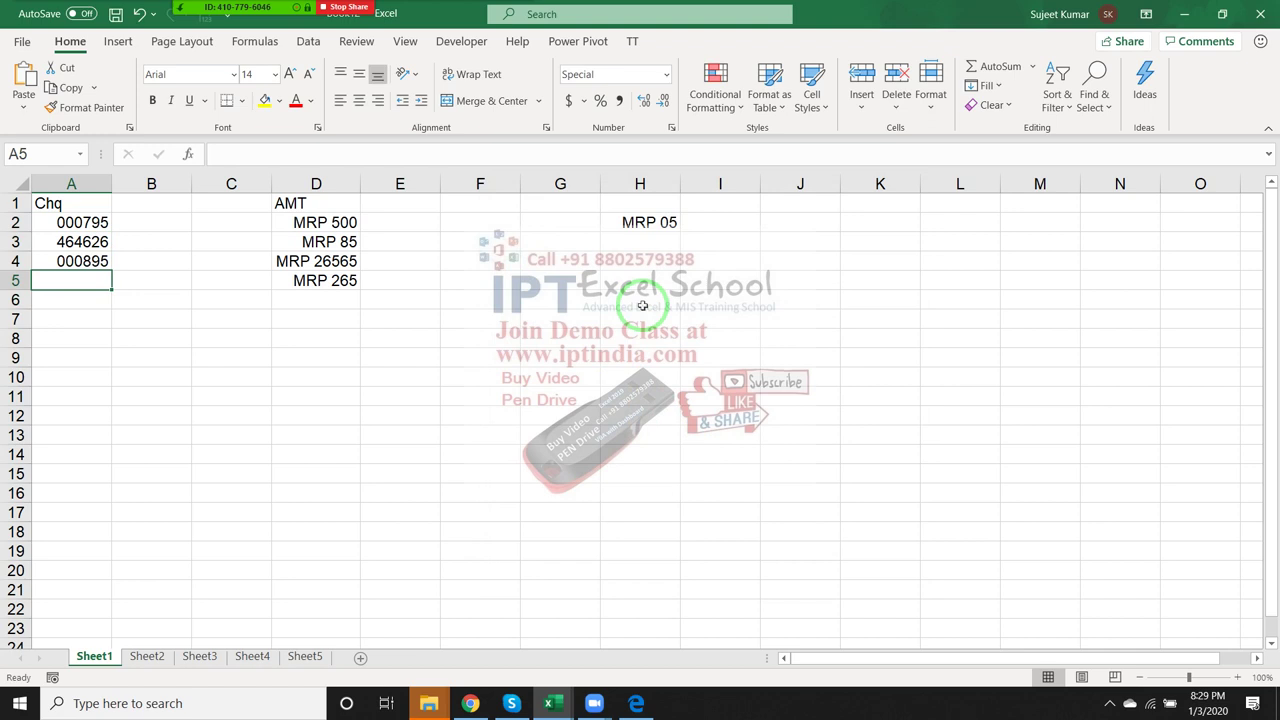
click(345, 222)
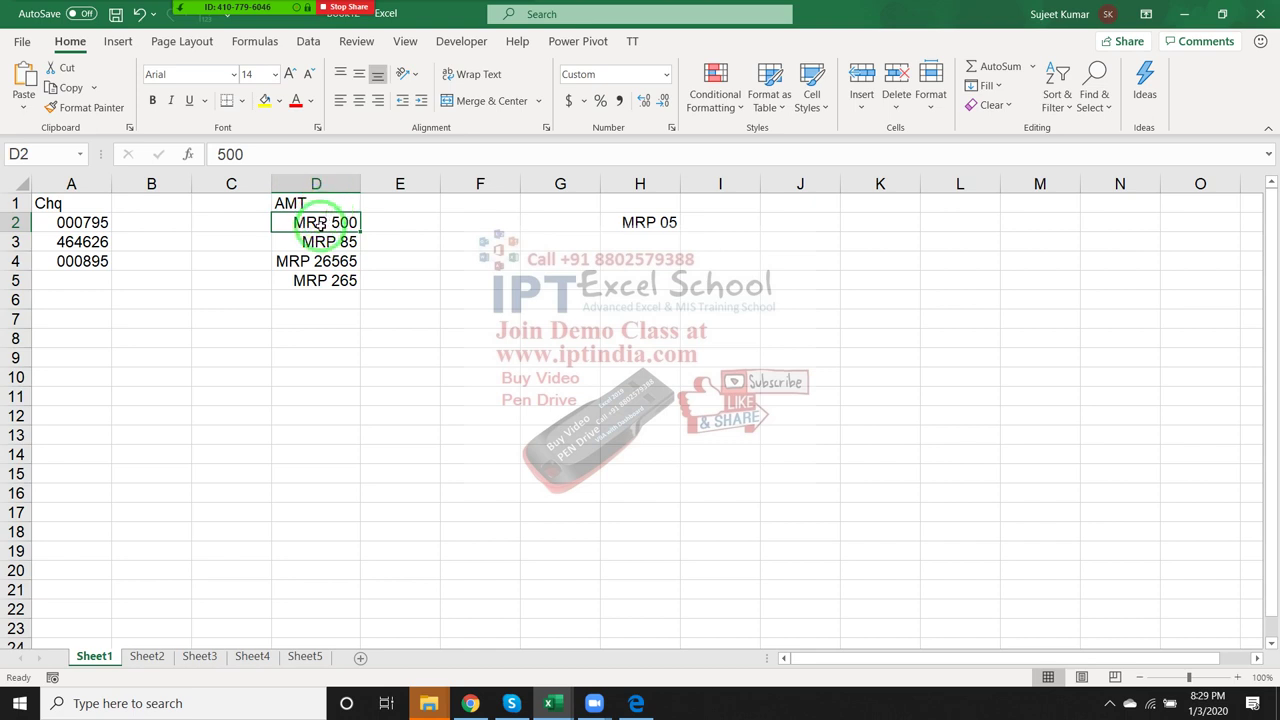
- Show the Zoom participants list and move its window to the upper right
click(205, 8)
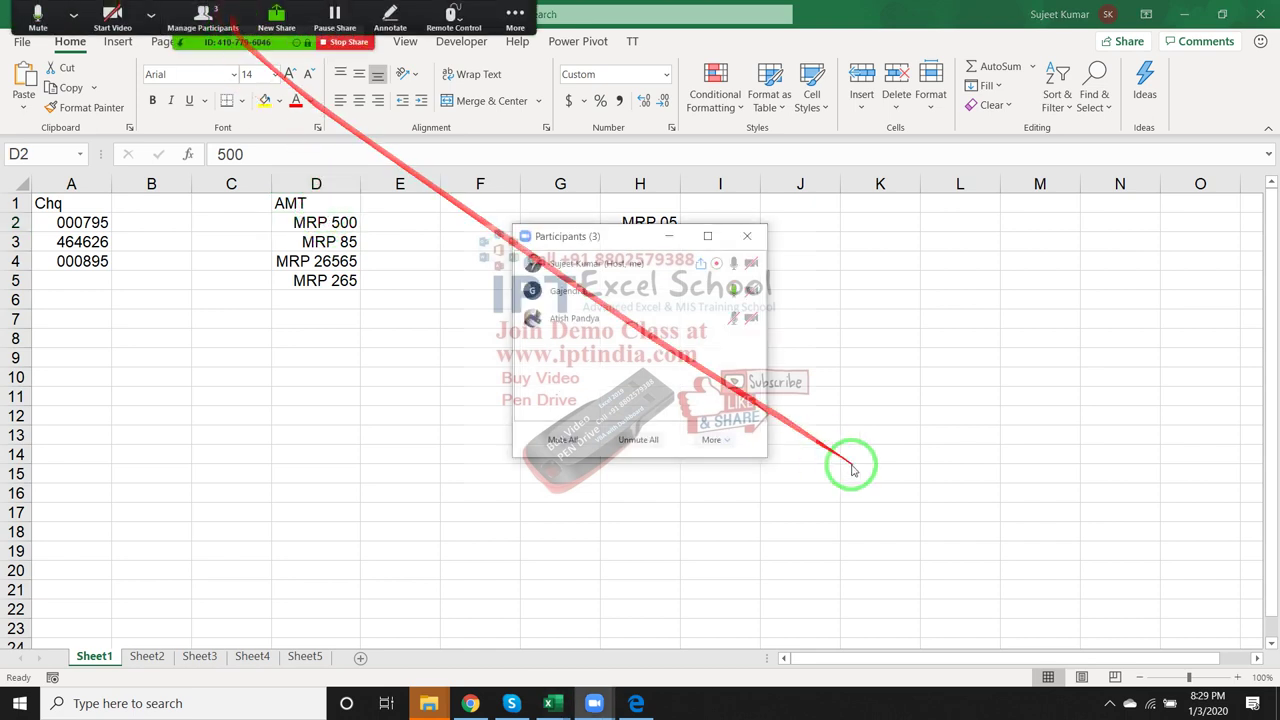
click(737, 290)
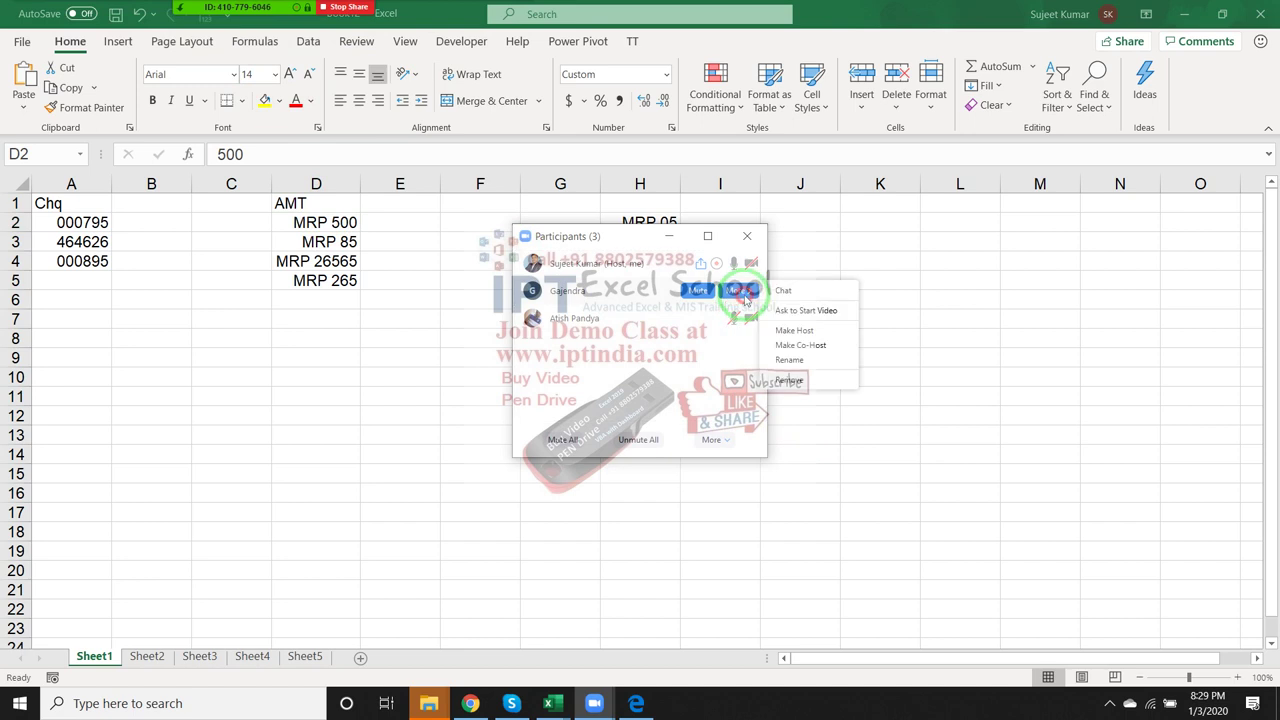
click(772, 311)
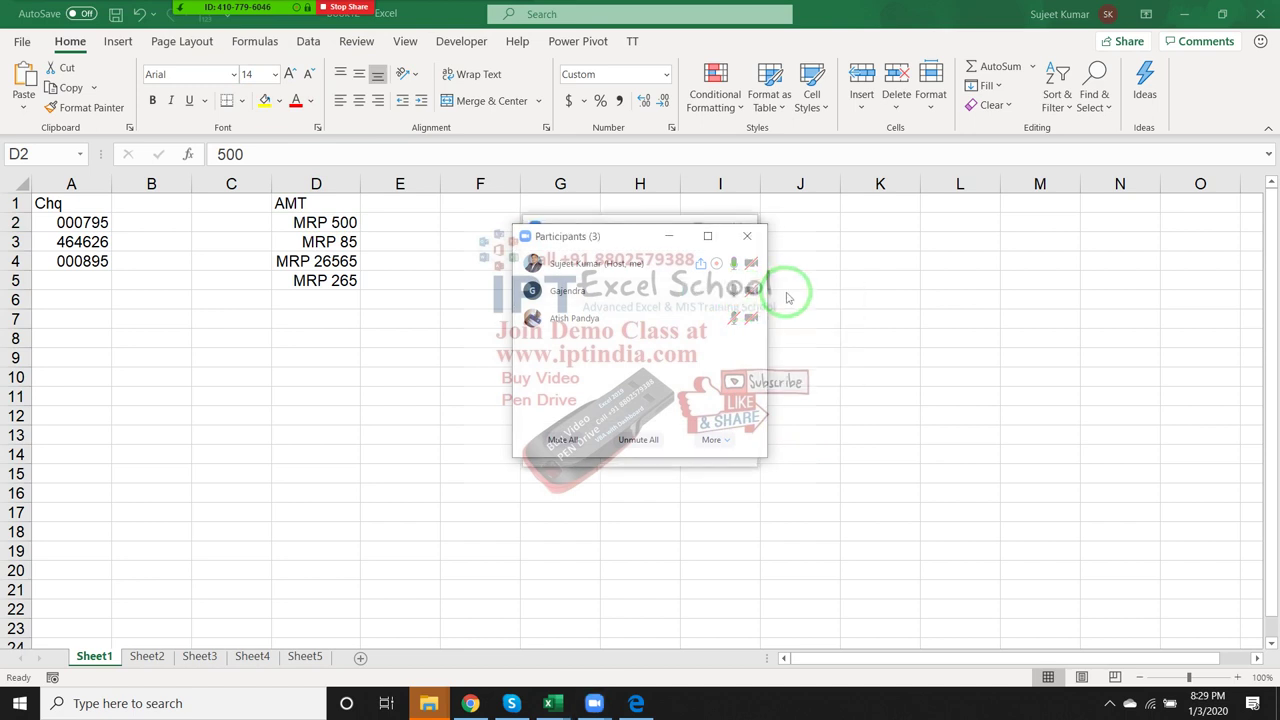
drag(630, 236, 972, 199)
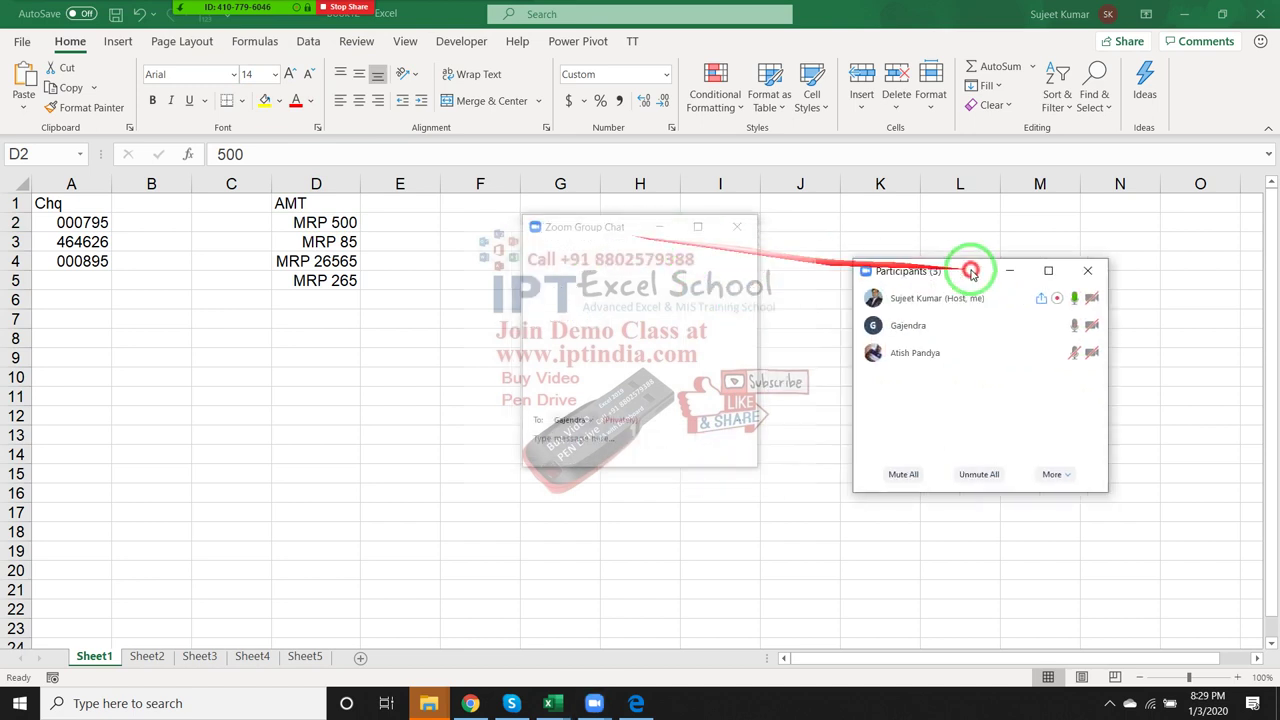
- Send a short private chat message, then close the chat and Participants windows
click(638, 430)
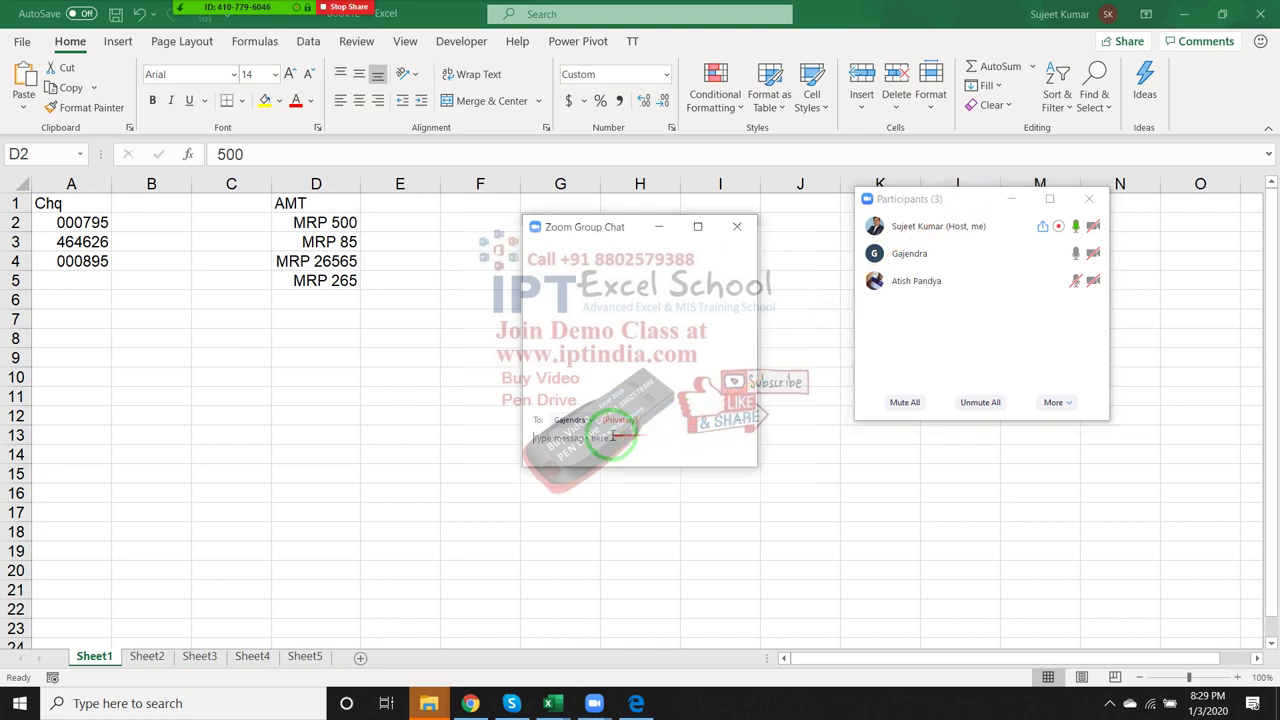
text(h)
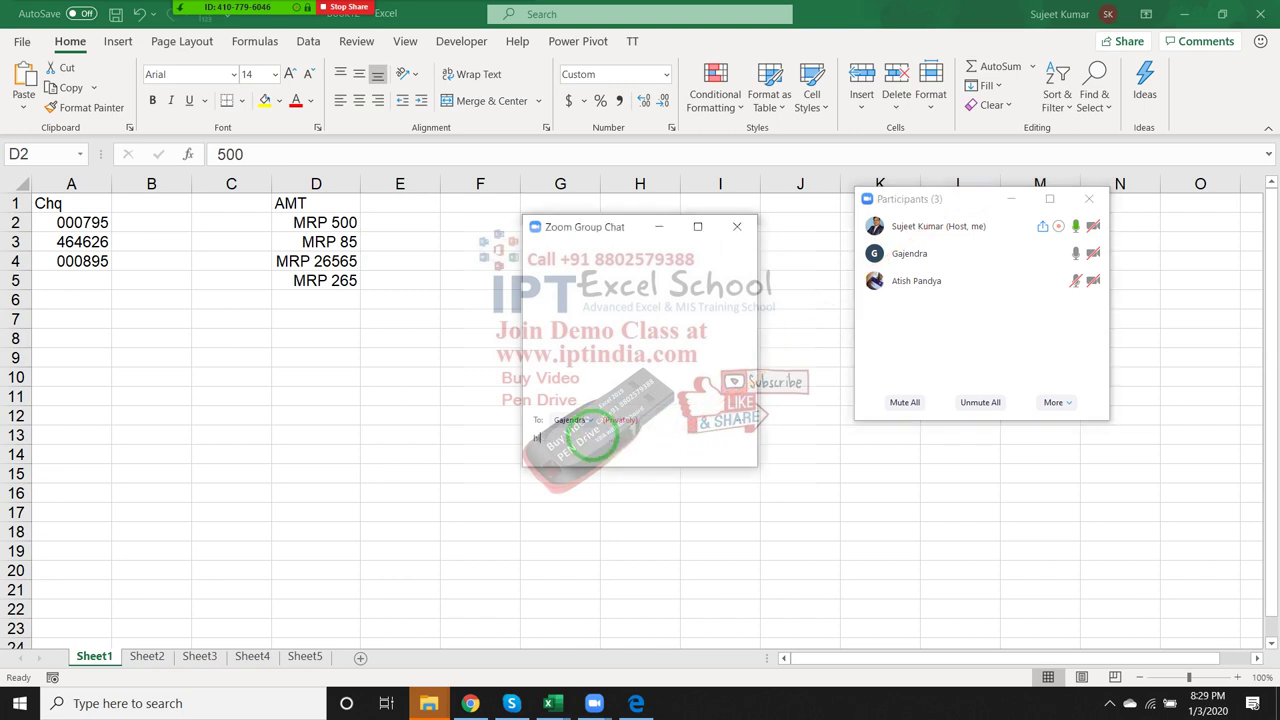
key(Return)
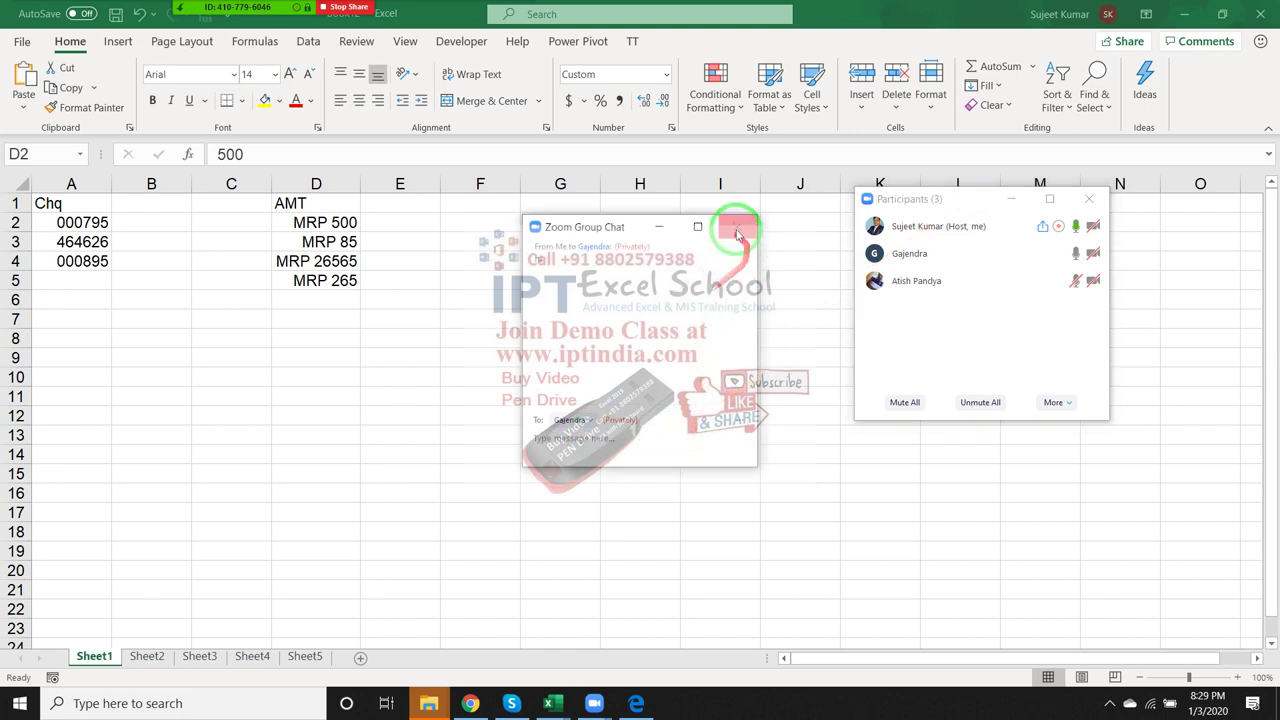
click(737, 226)
click(1080, 253)
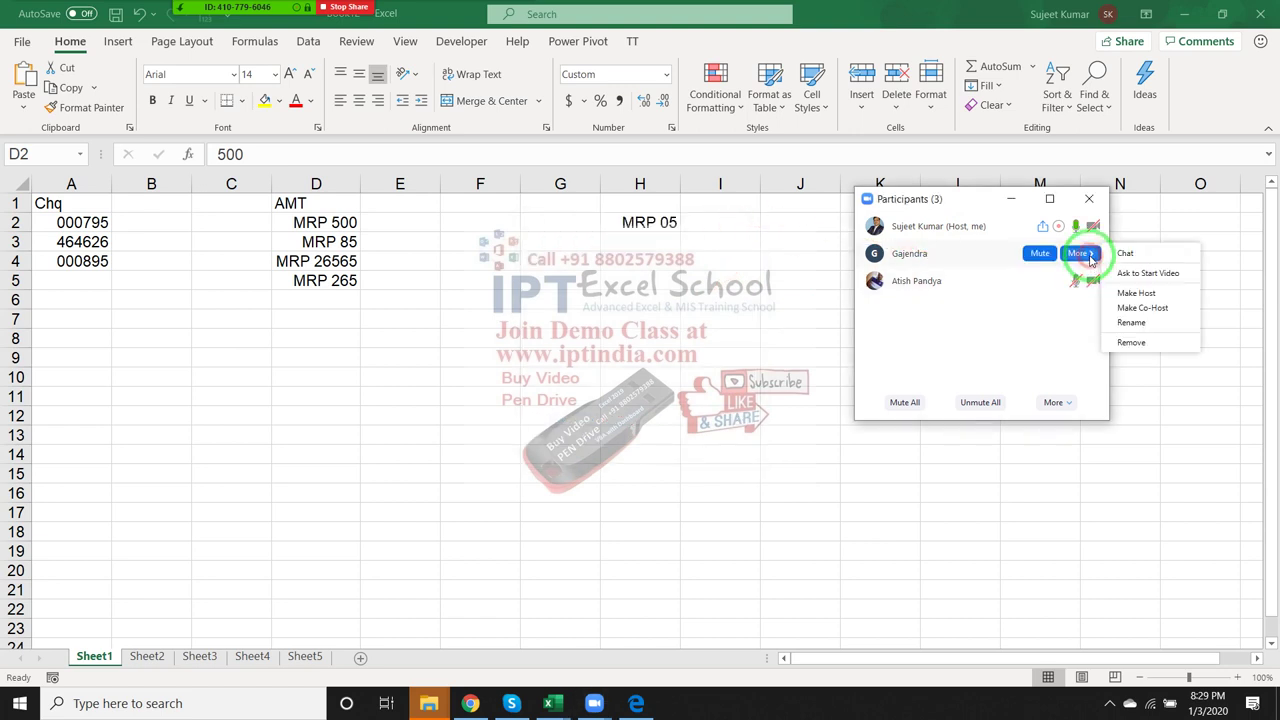
click(1064, 335)
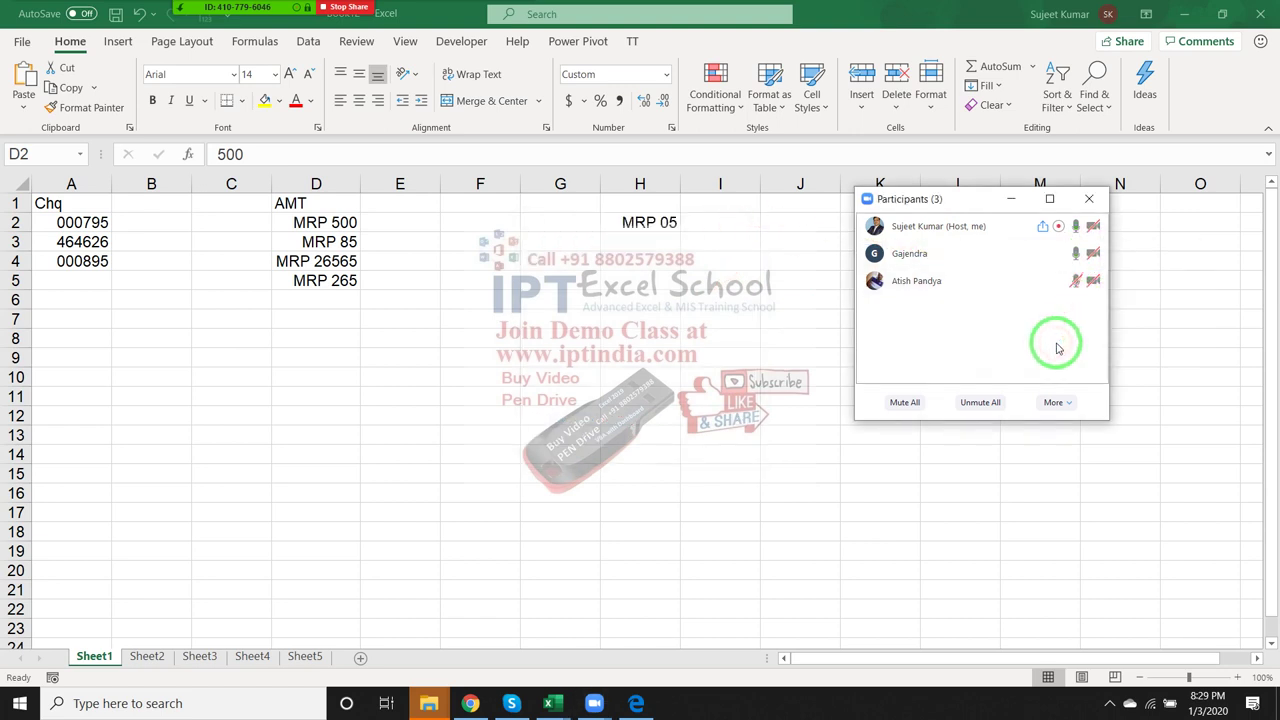
click(1089, 198)
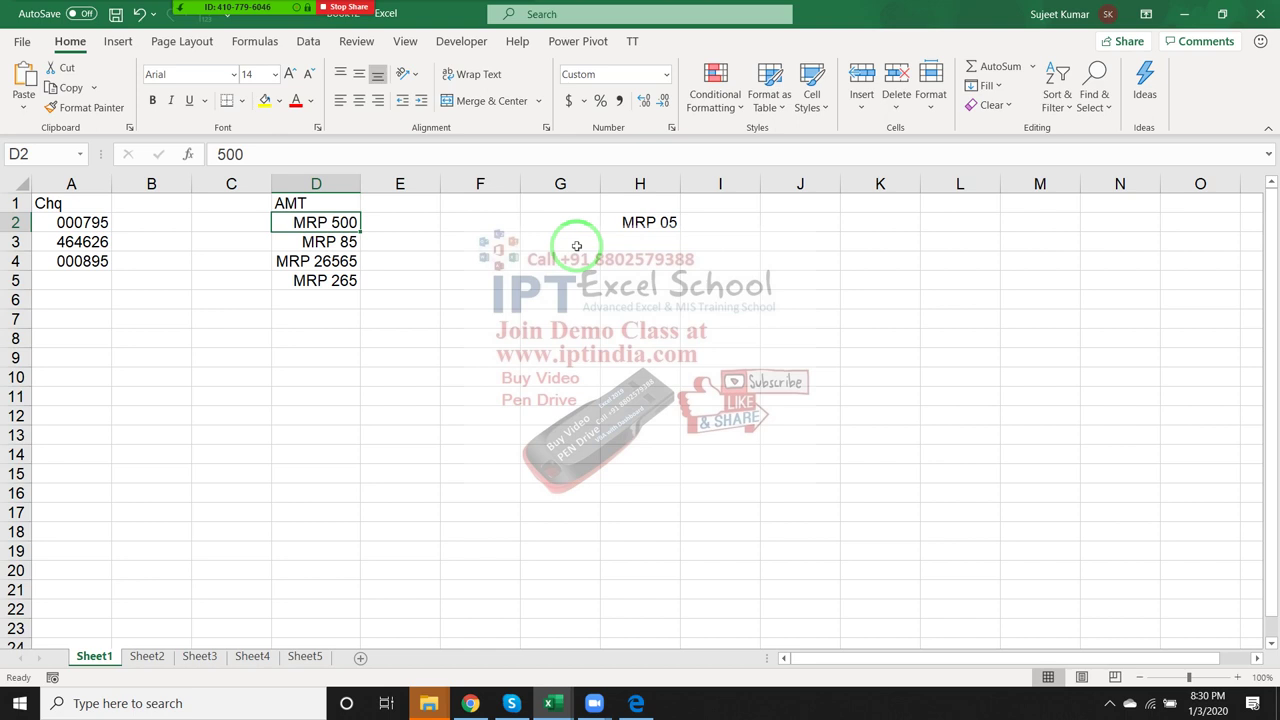
drag(640, 222, 637, 275)
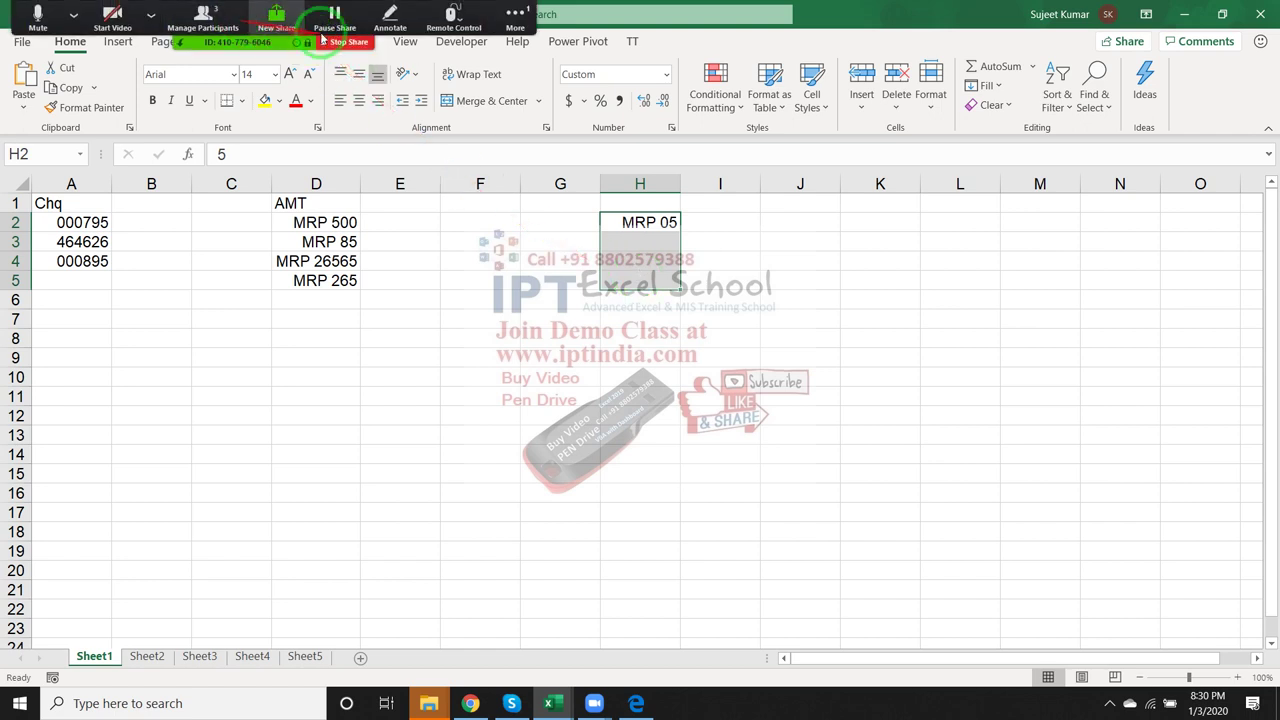
- Send the private message 'do hearing me' via More > Chat and close the chat
click(515, 14)
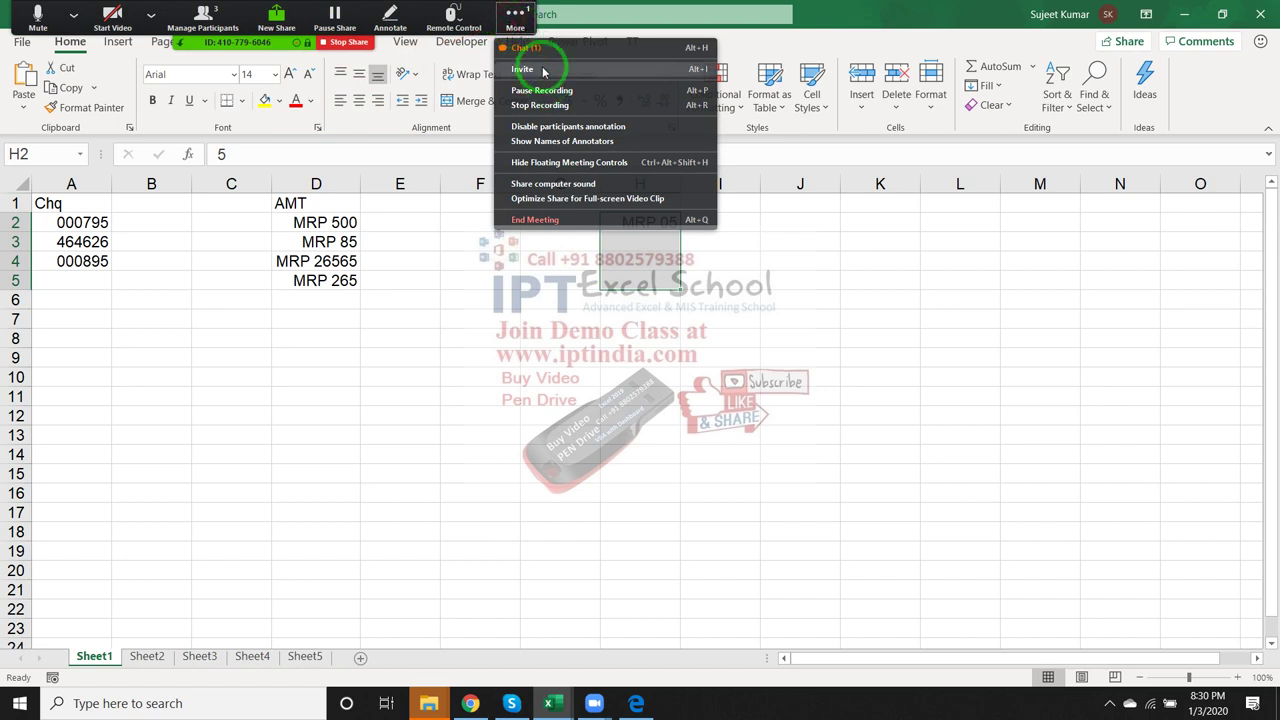
click(538, 55)
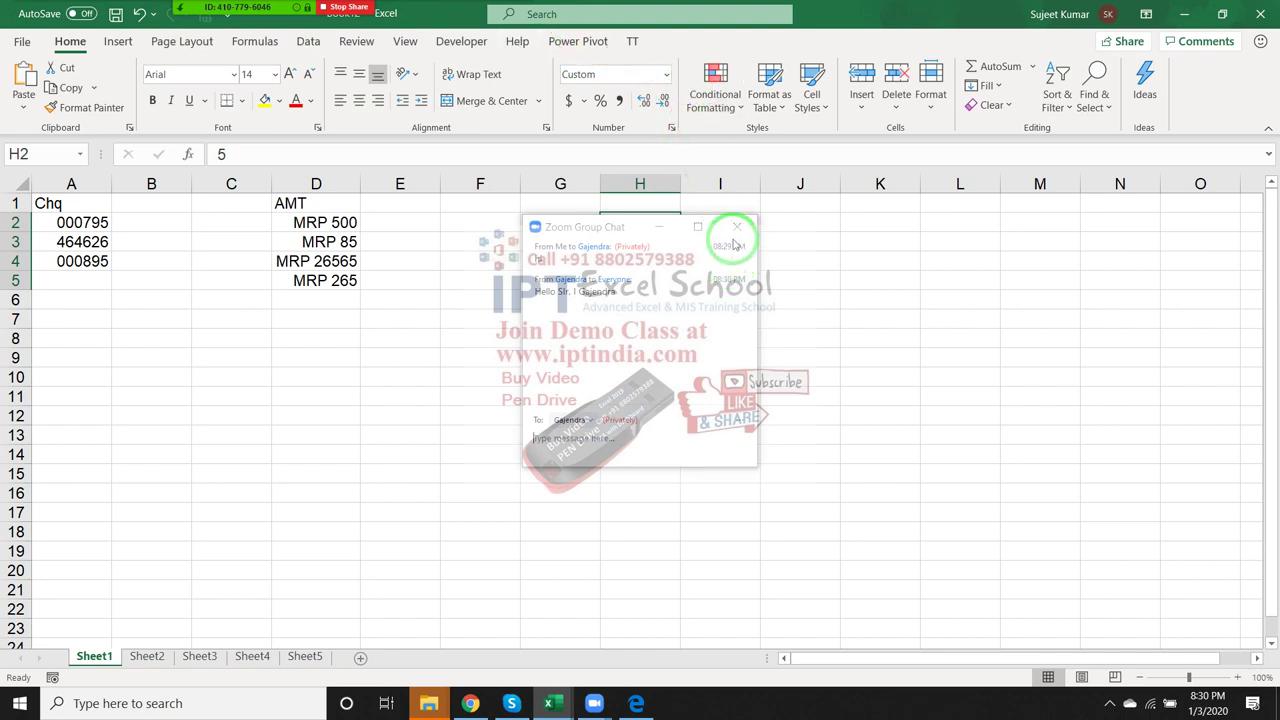
mouse_move(228, 14)
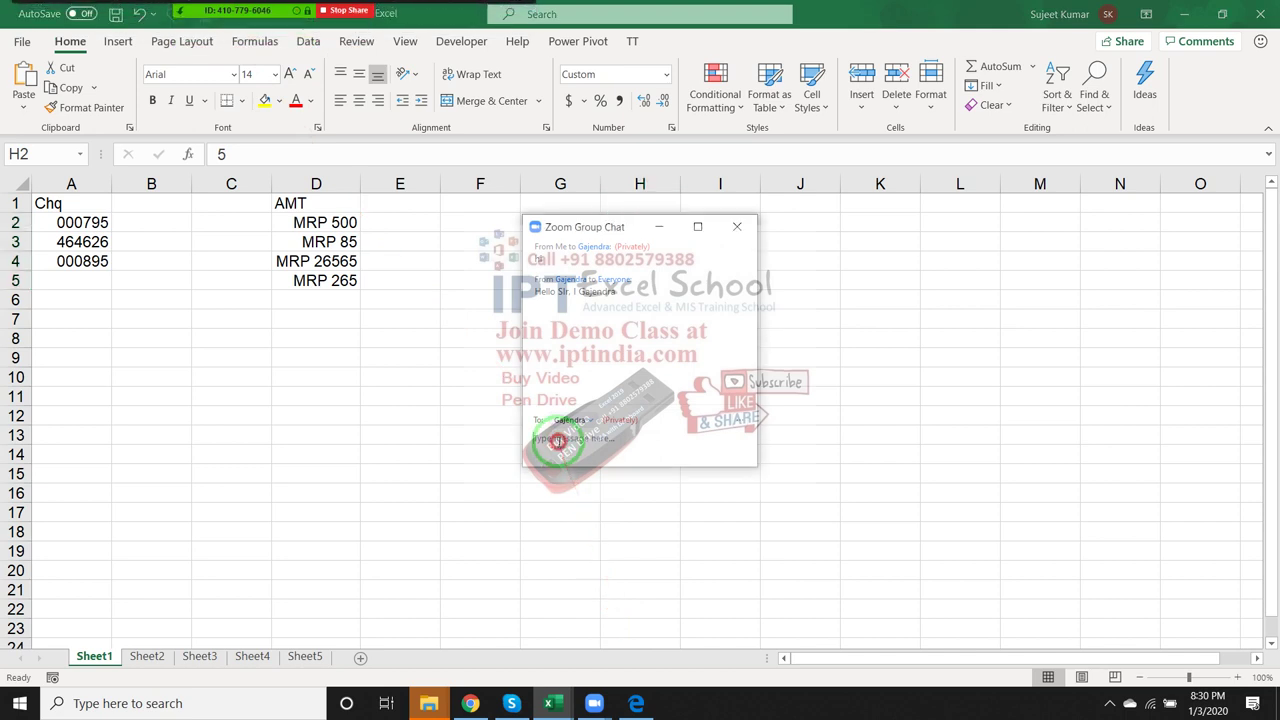
click(548, 440)
text(do hearing me)
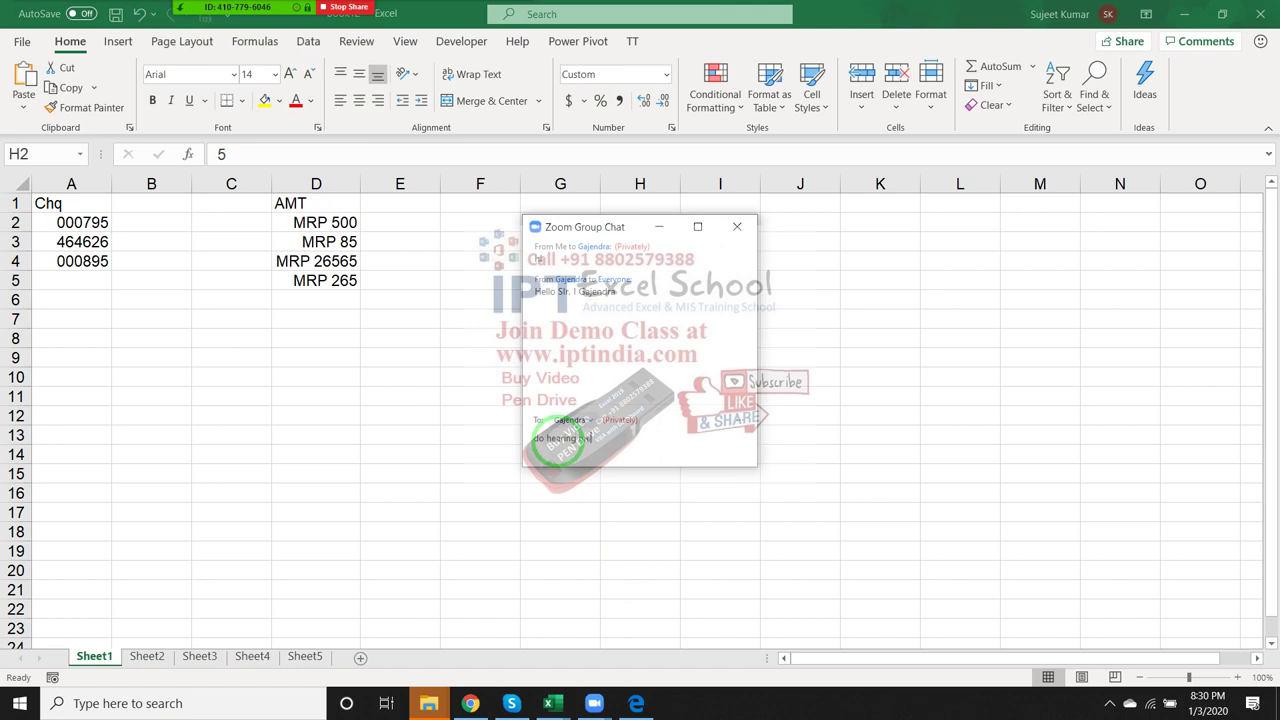
key(Return)
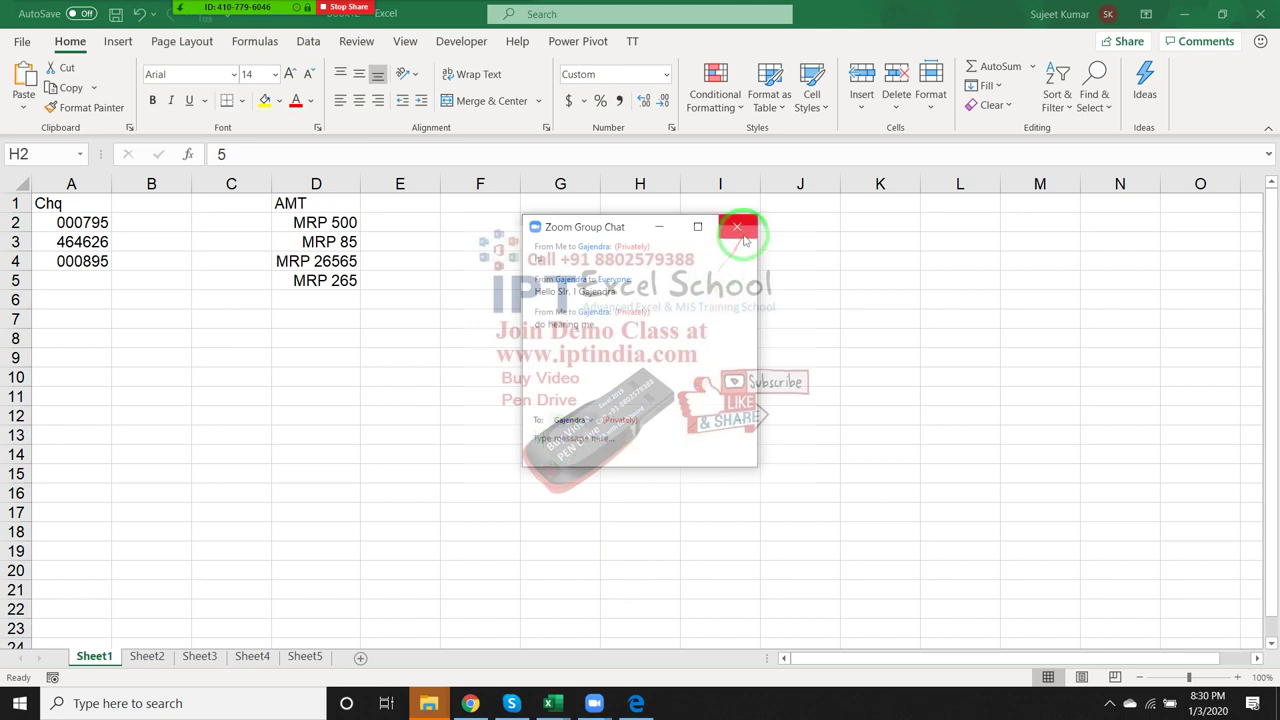
click(737, 226)
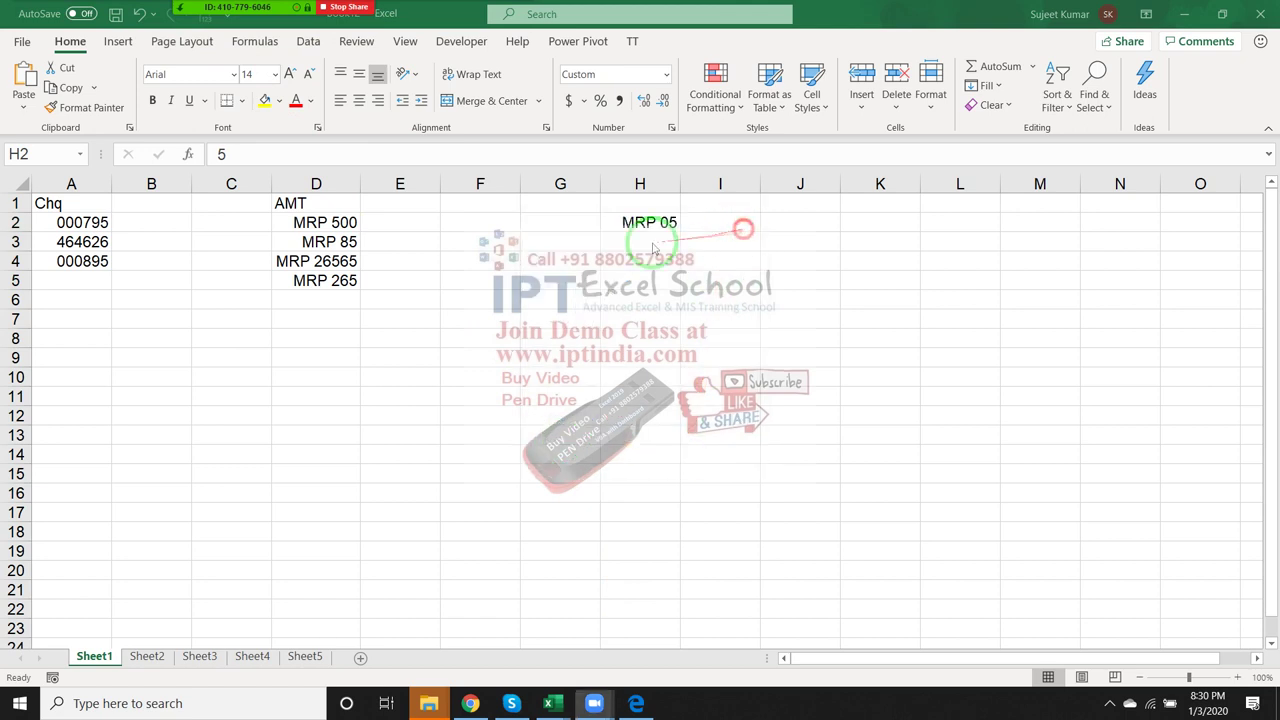
- On Sheet2, enter the heading C C Number in cell A1
click(335, 248)
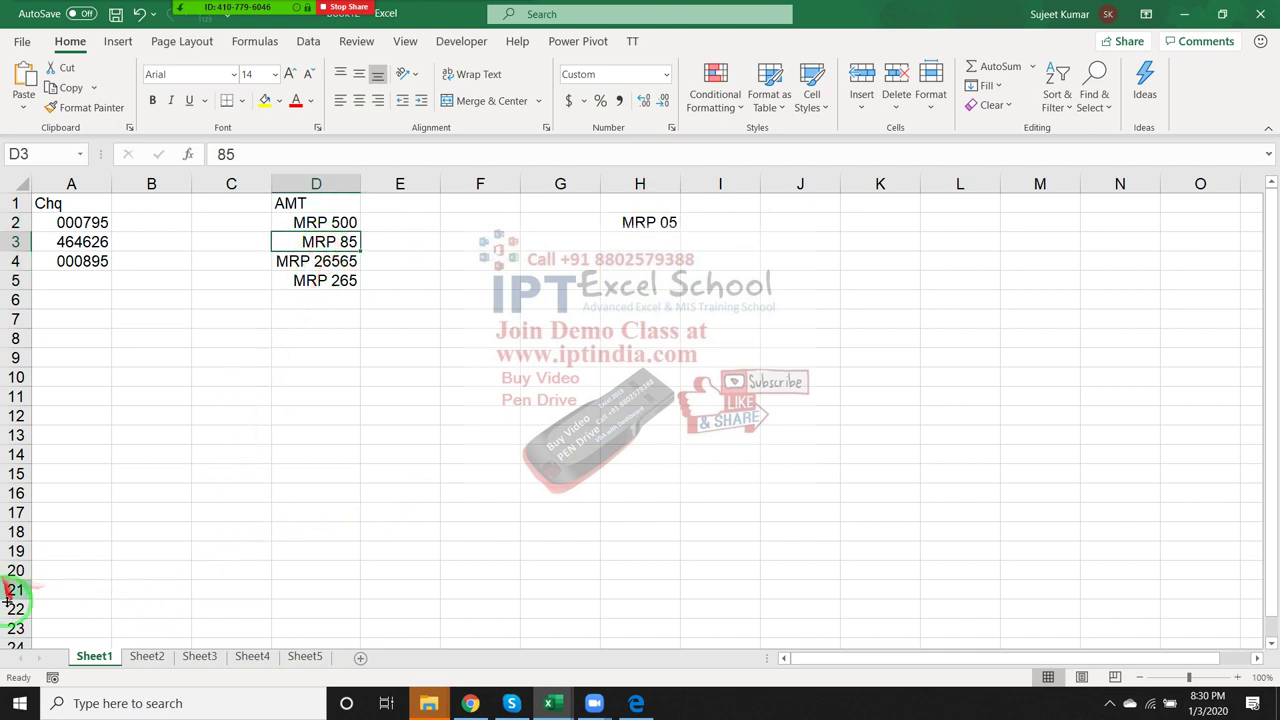
click(148, 657)
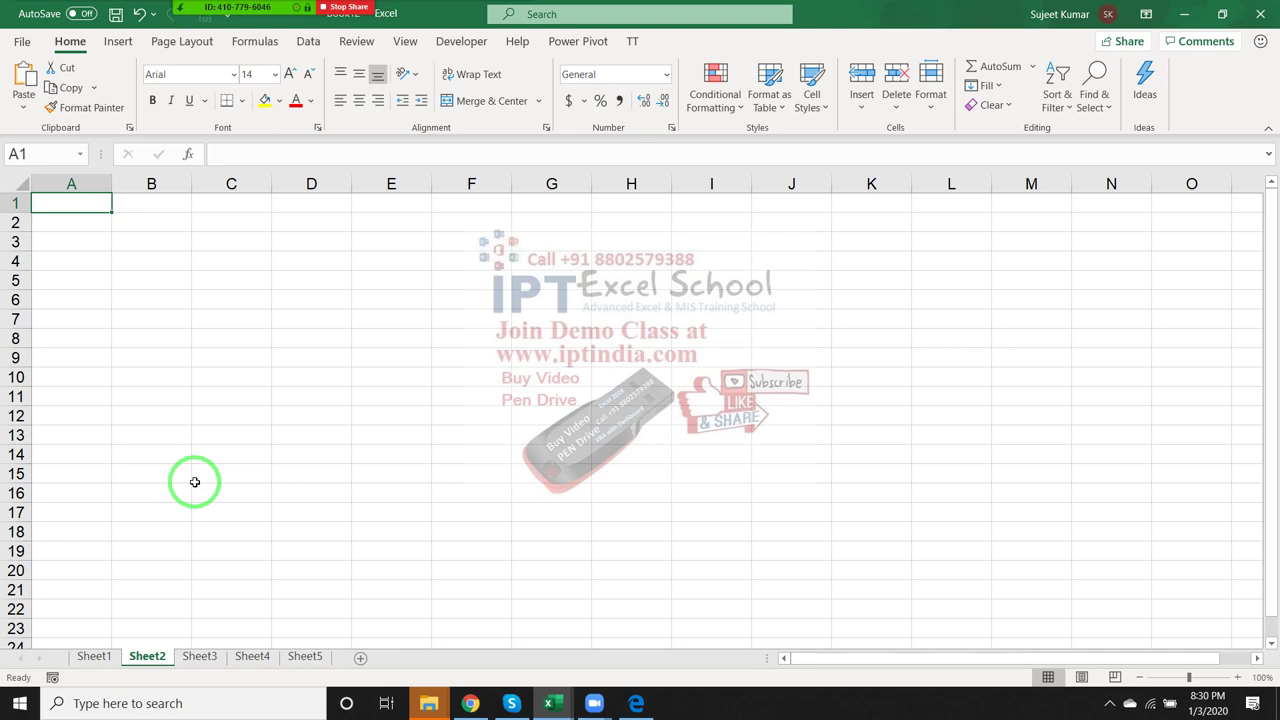
text(C)
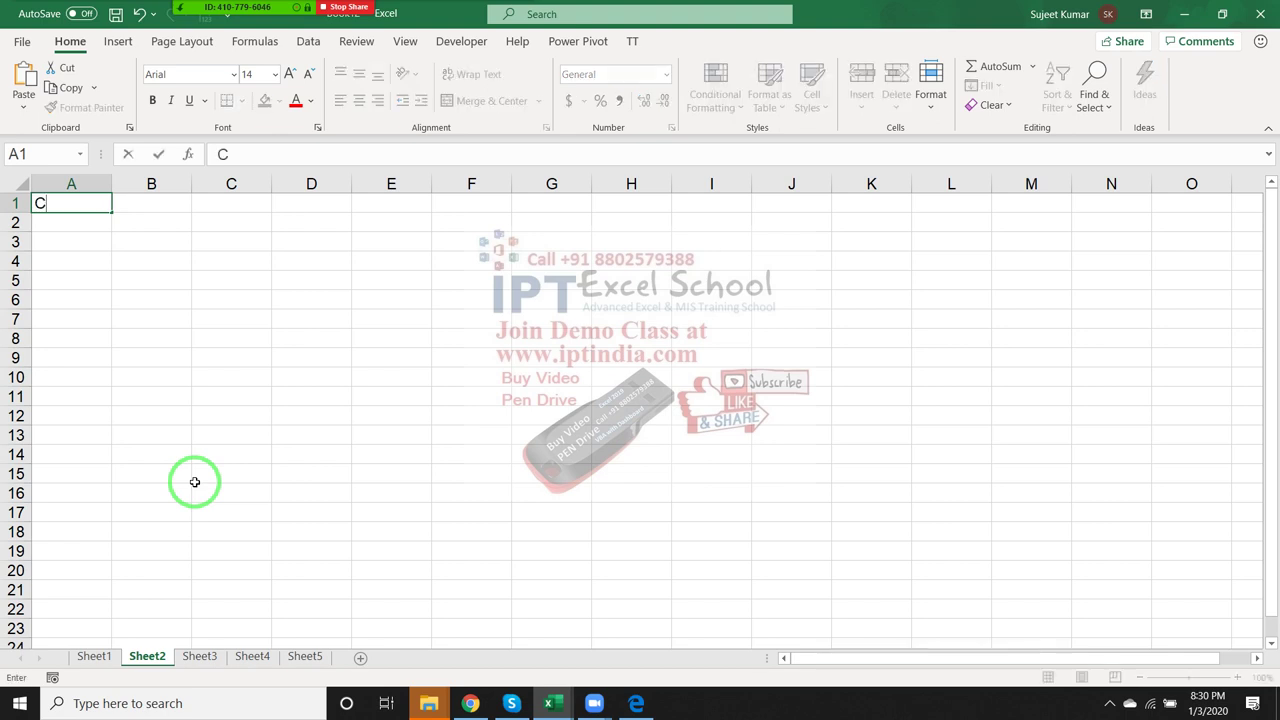
text( c)
key(BackSpace)
text(C )
text(Num)
text(ber)
key(Return)
mouse_move(252, 490)
mouse_down()
mouse_move(582, 373)
mouse_move(537, 14)
mouse_up()
click(515, 14)
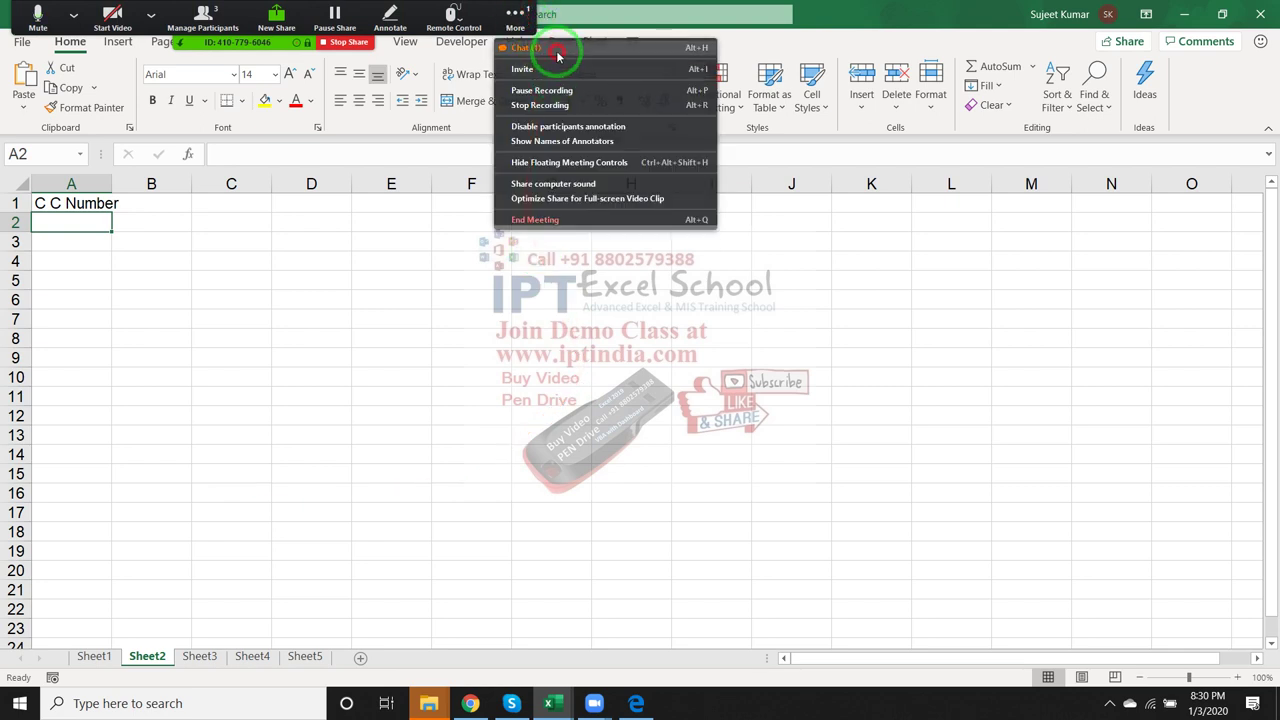
- Ask in the Zoom group chat whether the voice is coming through, close the chat, and start typing 12367896
click(557, 55)
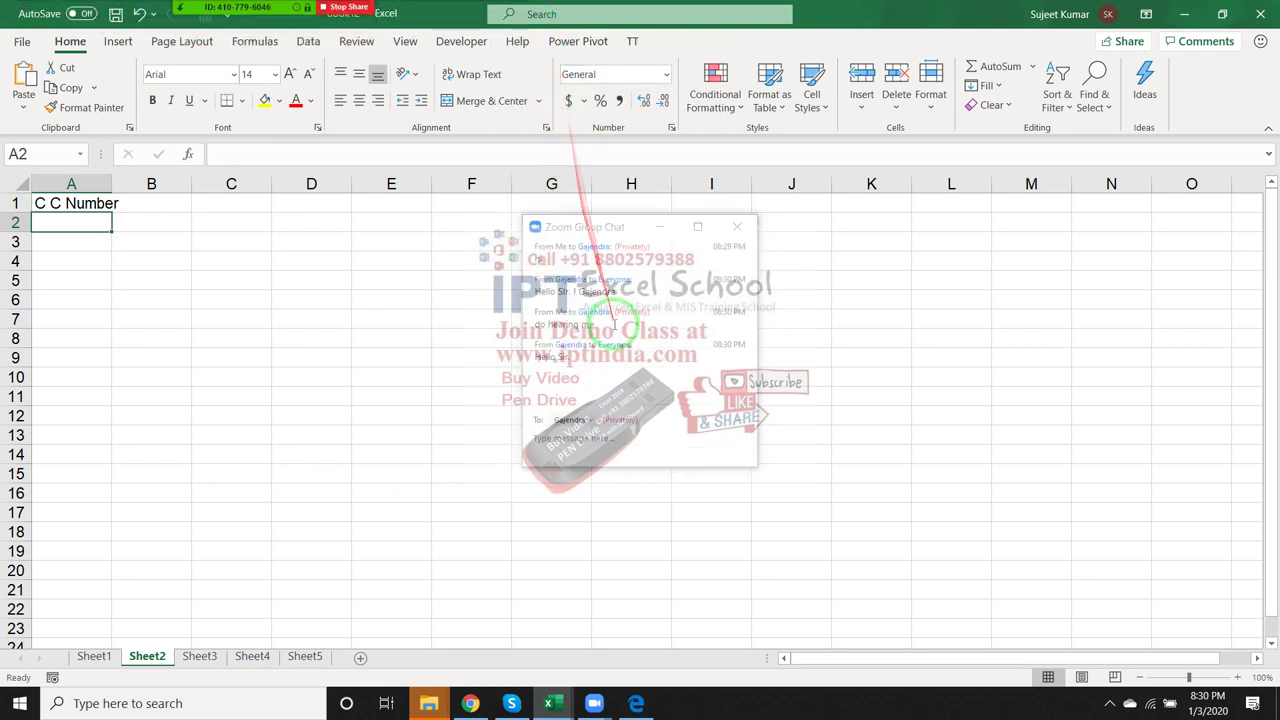
click(590, 440)
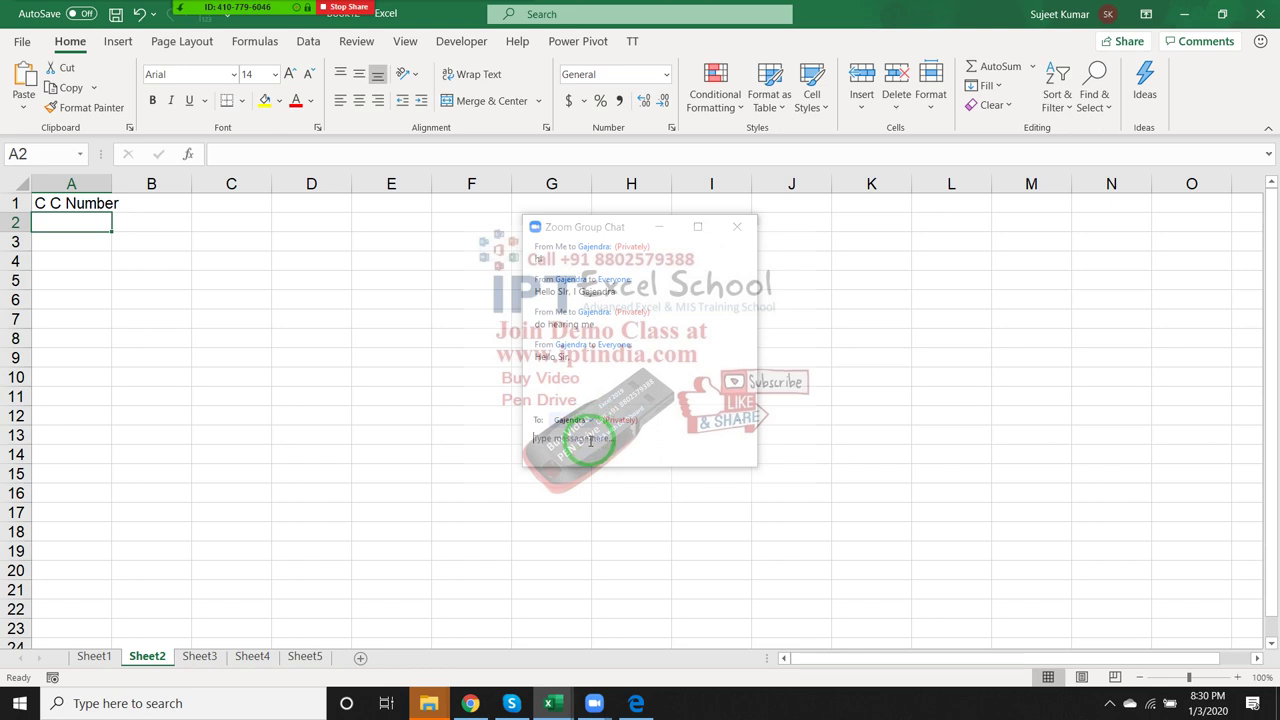
click(588, 438)
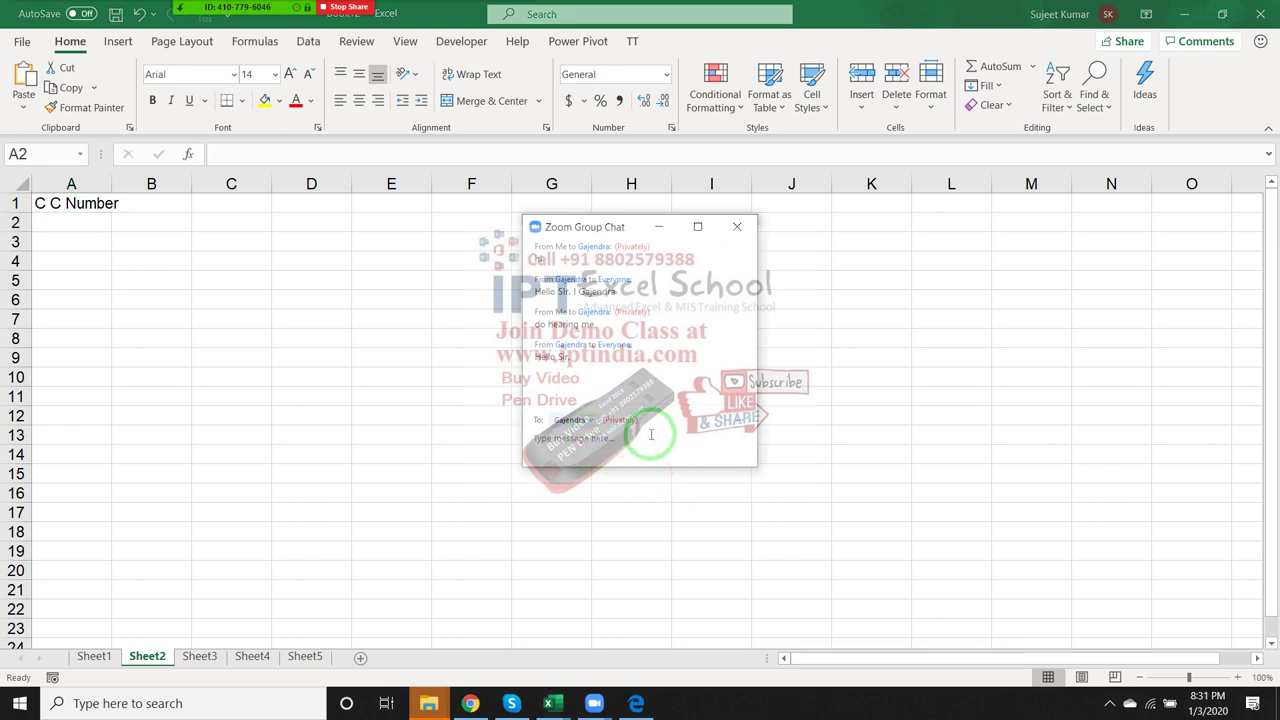
text(apko me awaj a rahi hai)
key(Return)
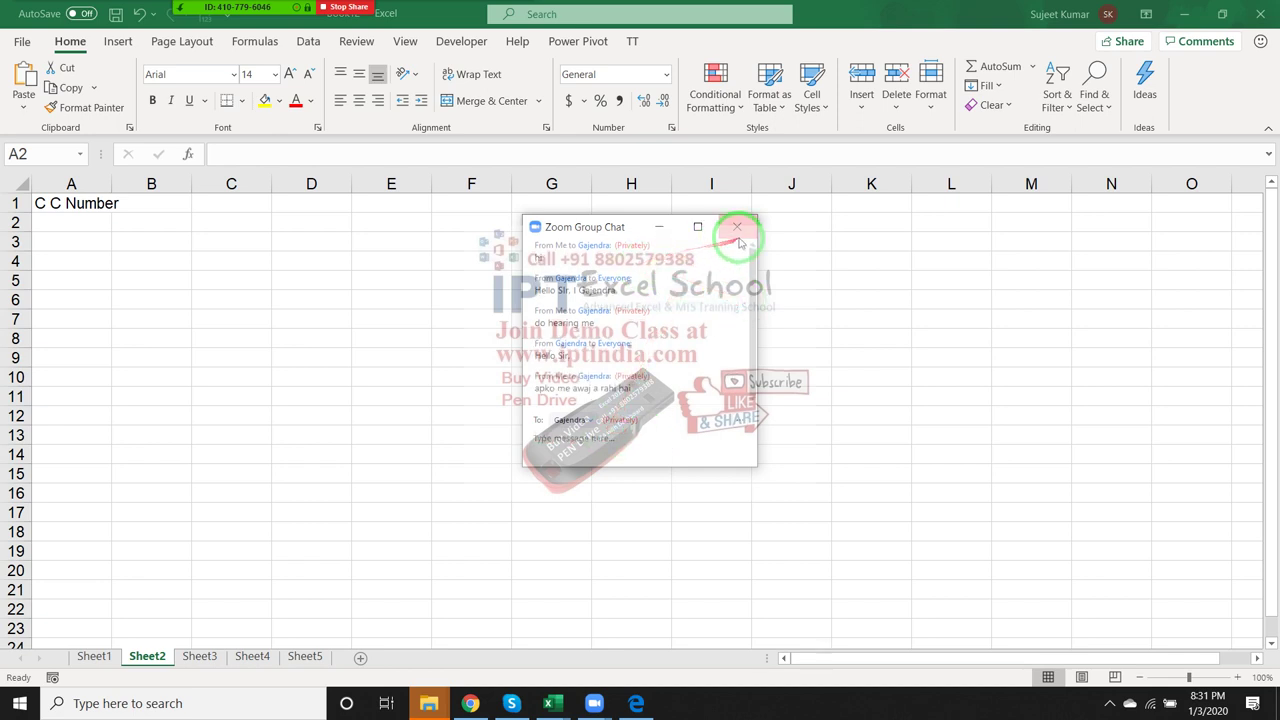
click(738, 238)
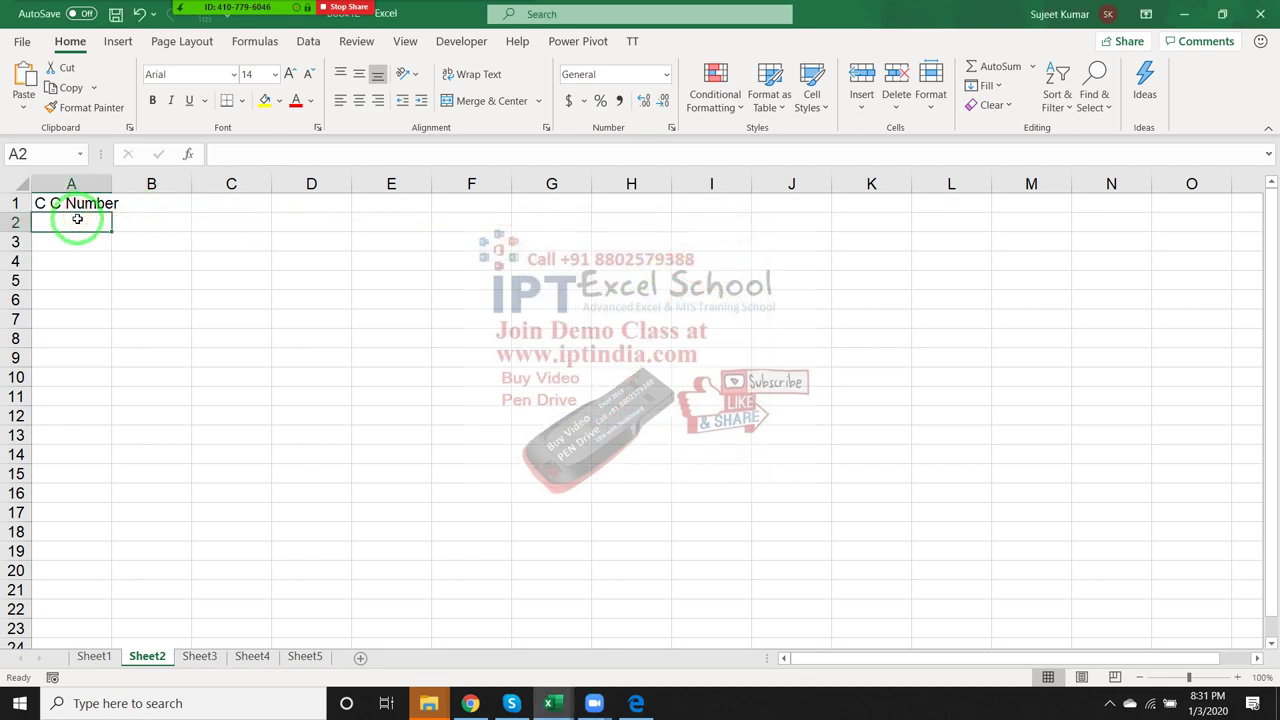
text(1236)
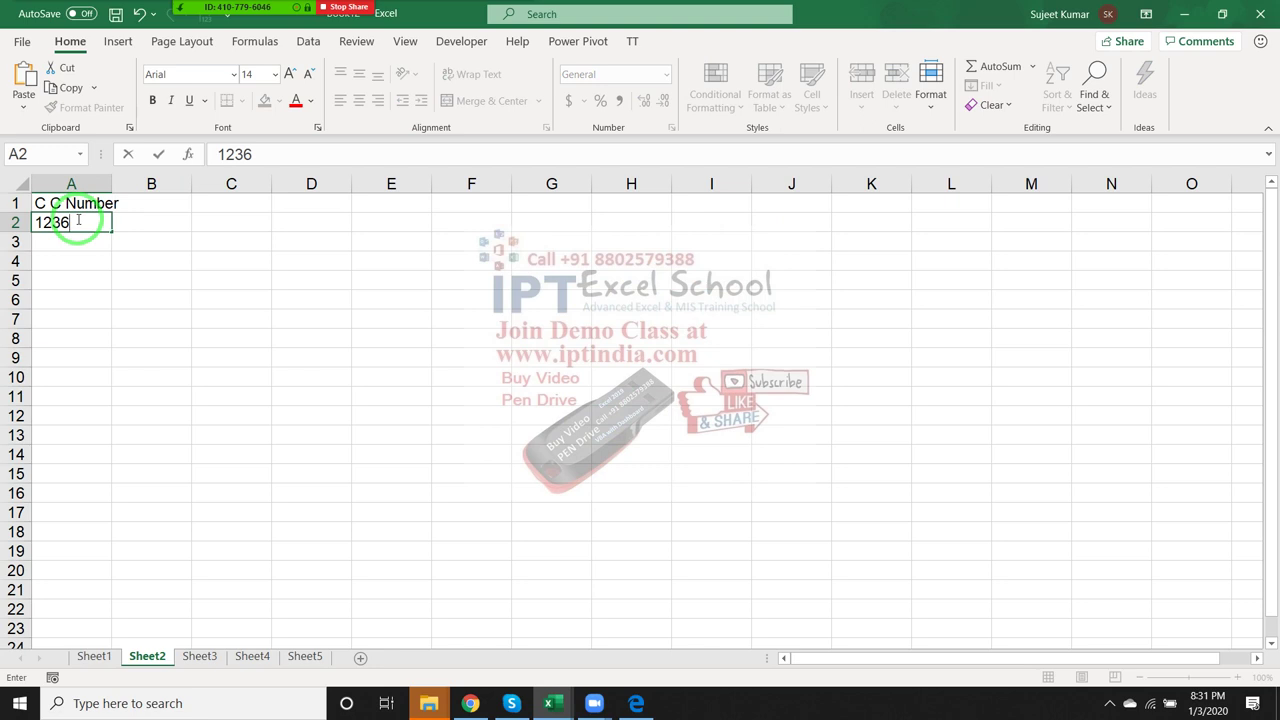
text(7896)
- Commit 12367896 in A2 and apply the custom format #### XXXX XXXX #### to show 1236 XXXX XXXX 7896
key(Return)
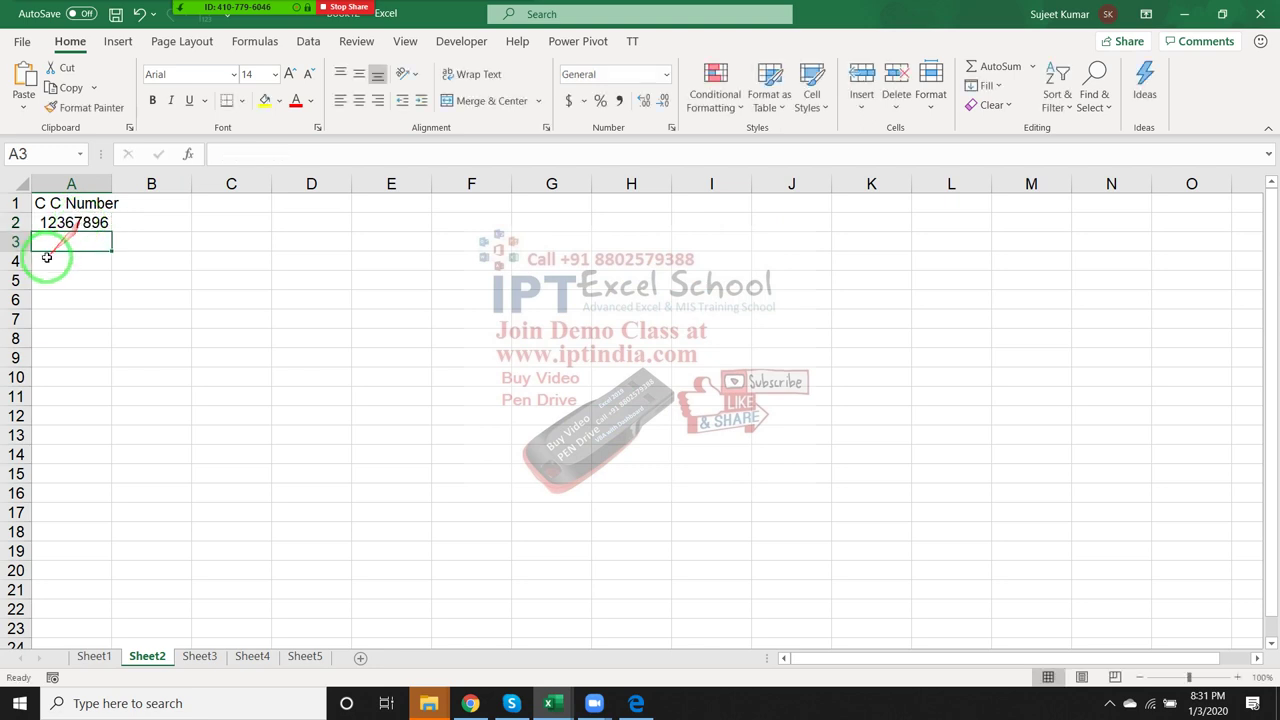
click(42, 221)
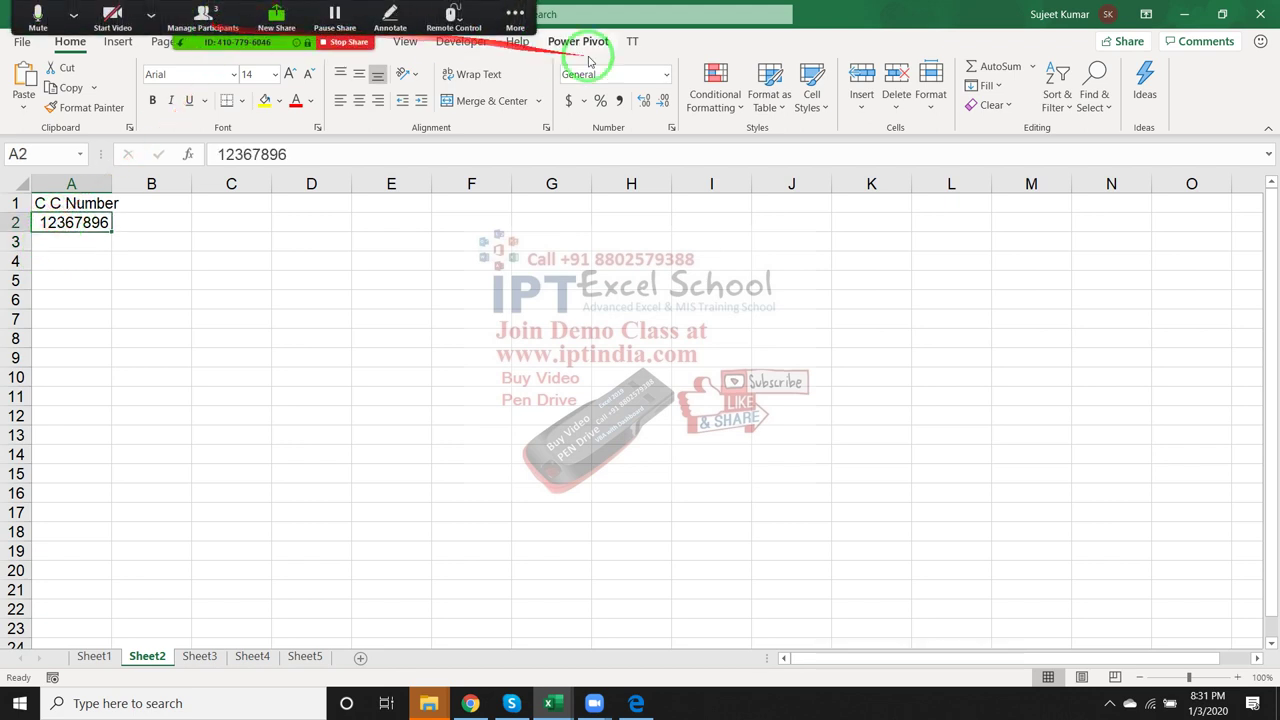
click(670, 127)
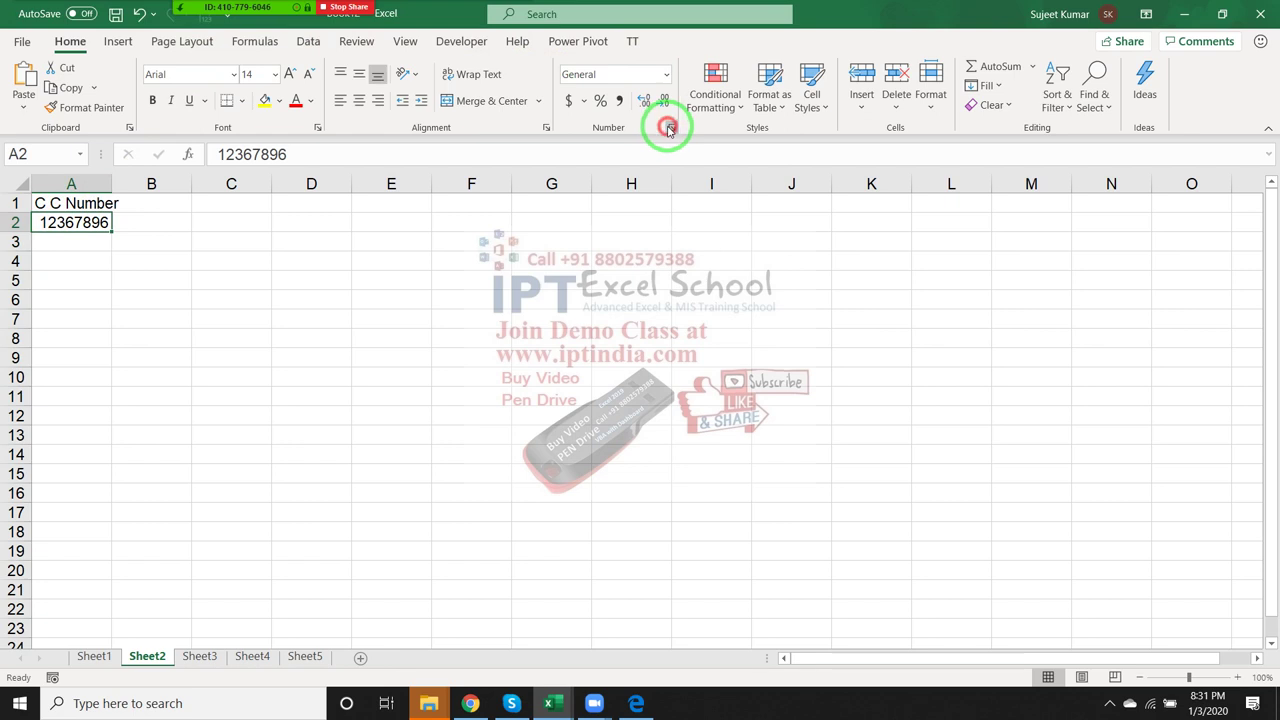
click(530, 379)
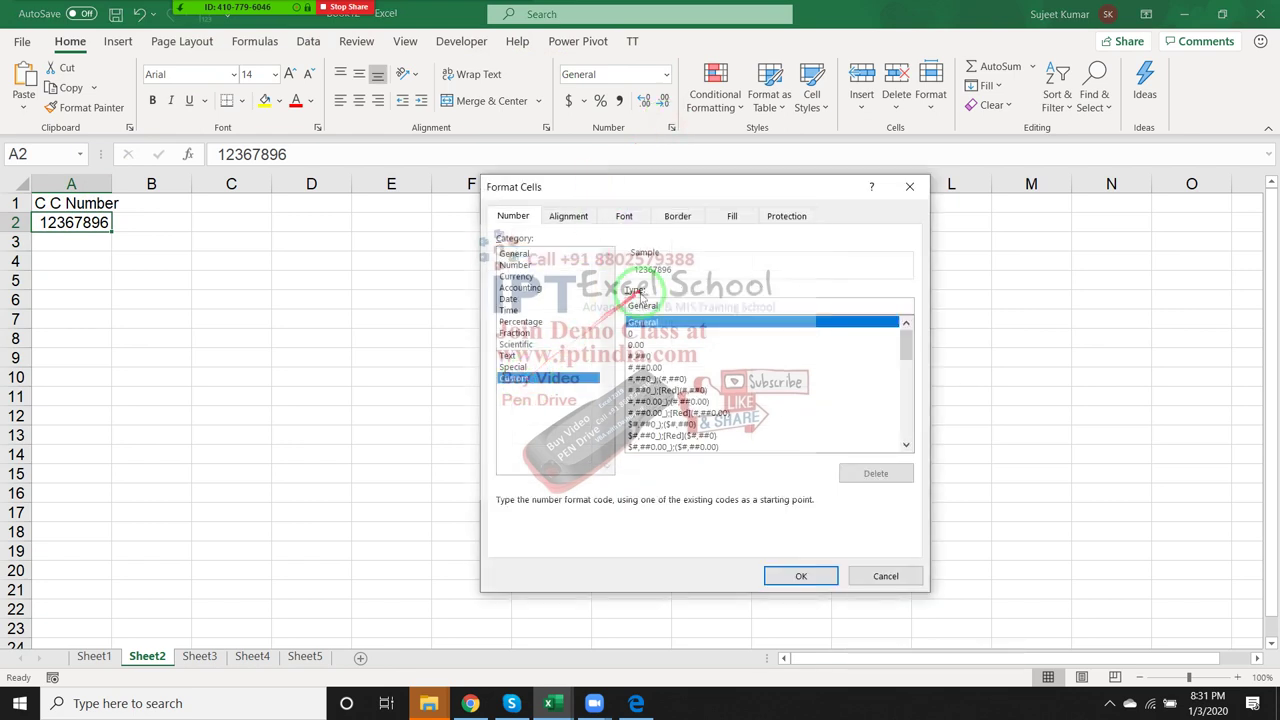
click(645, 304)
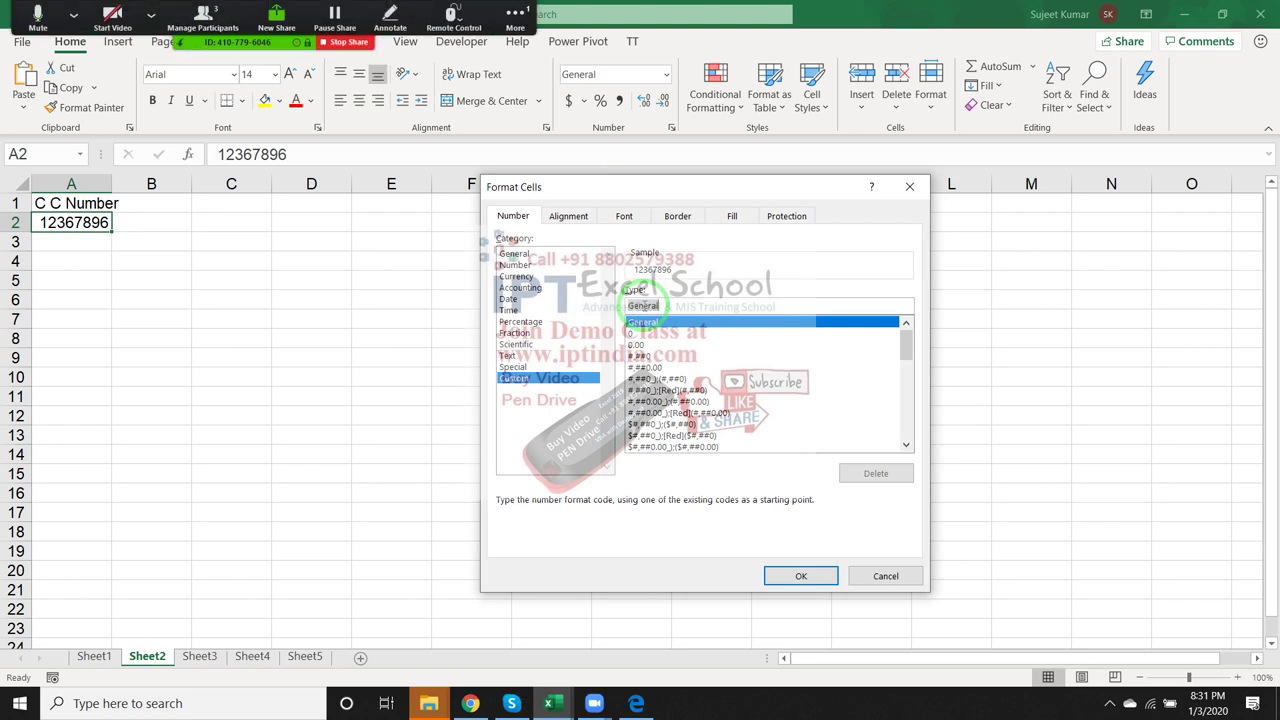
text(# )
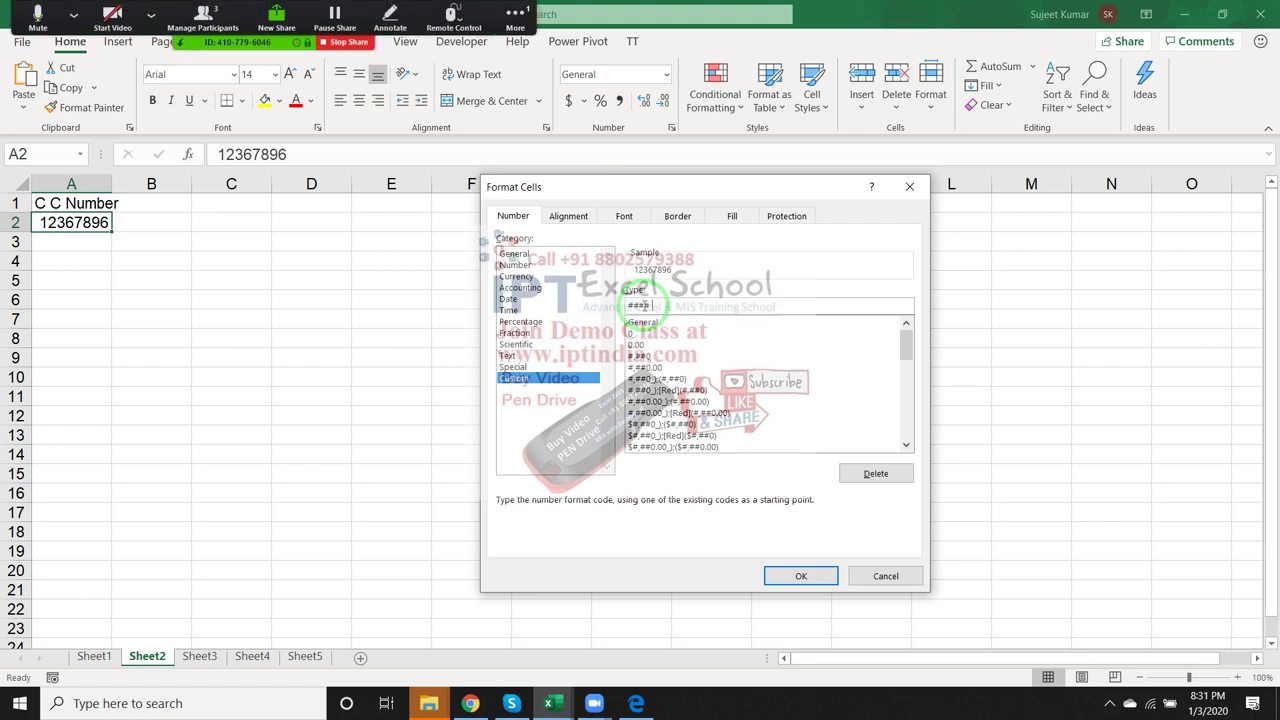
text(XXXX XXXX)
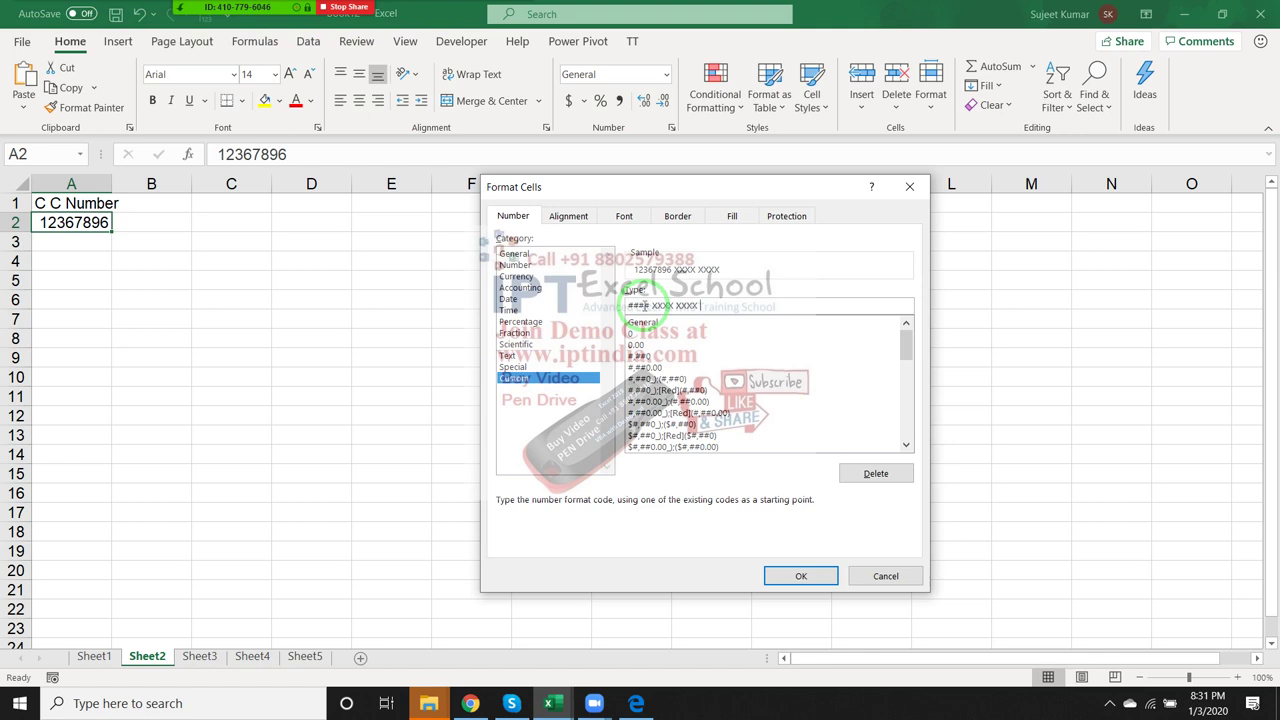
text(#)
text(###)
click(791, 576)
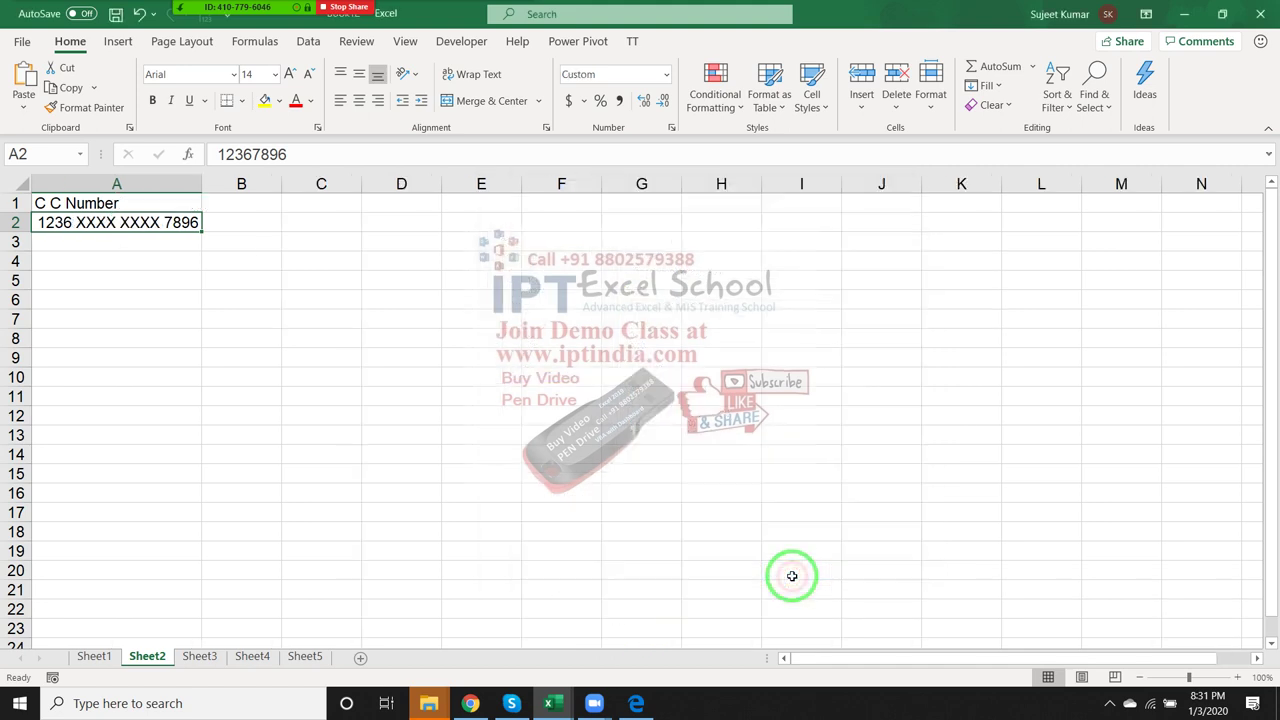
click(368, 414)
click(515, 22)
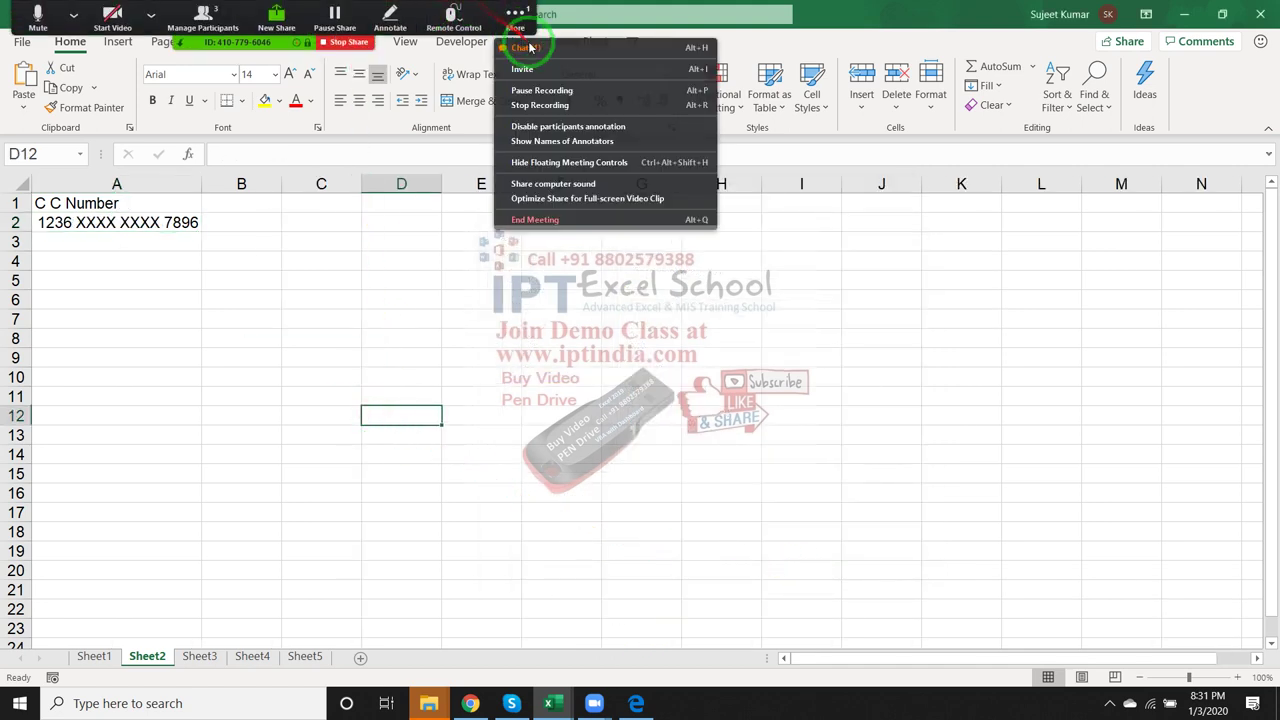
click(527, 47)
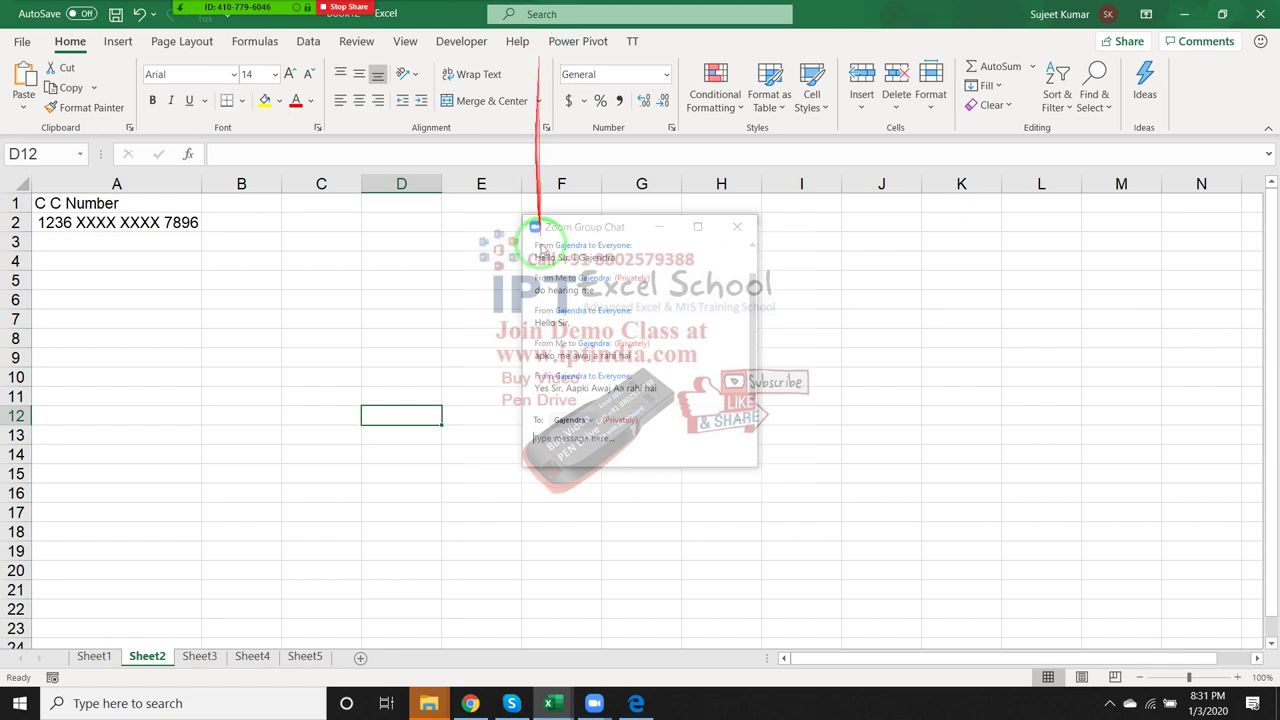
text(par)
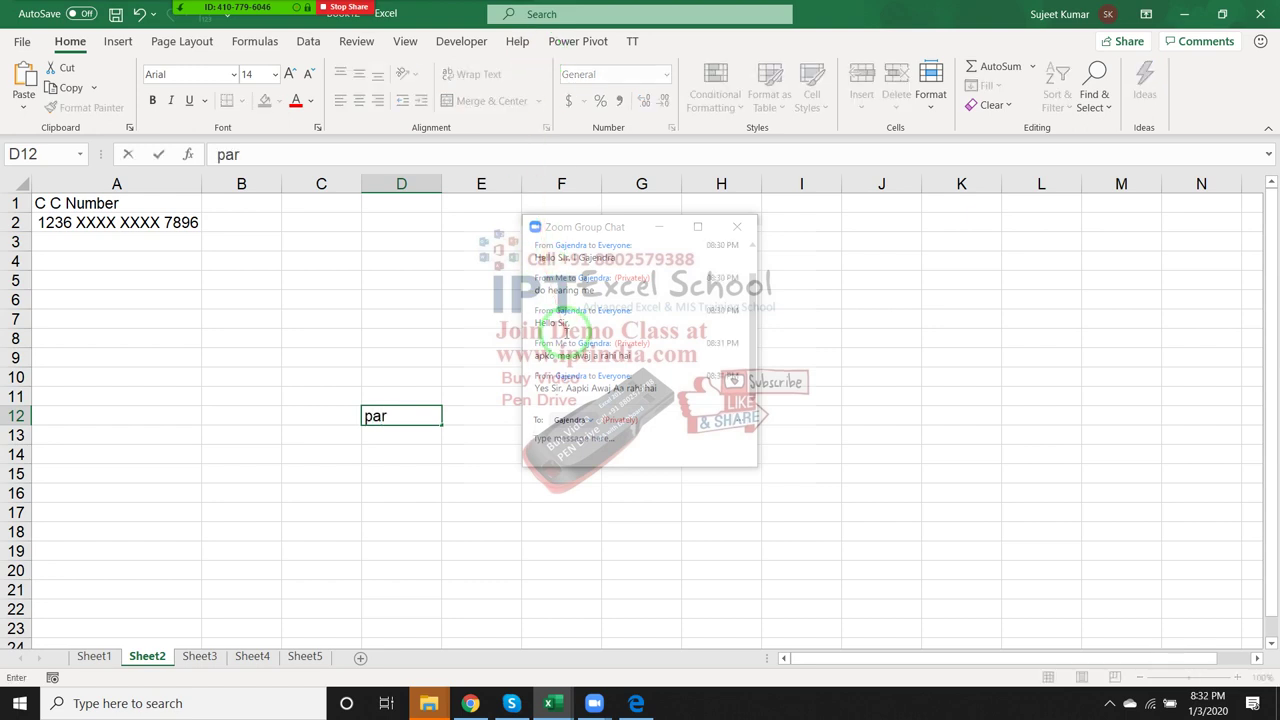
key(Escape)
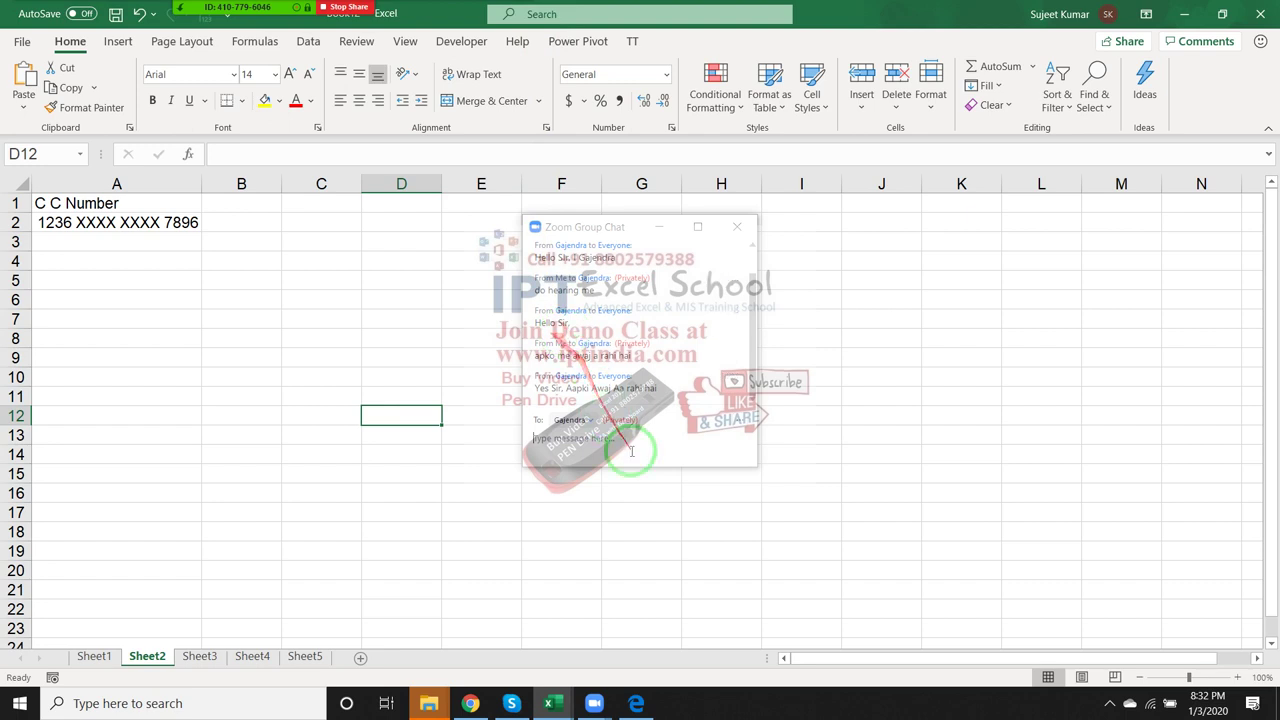
click(629, 446)
text(pa)
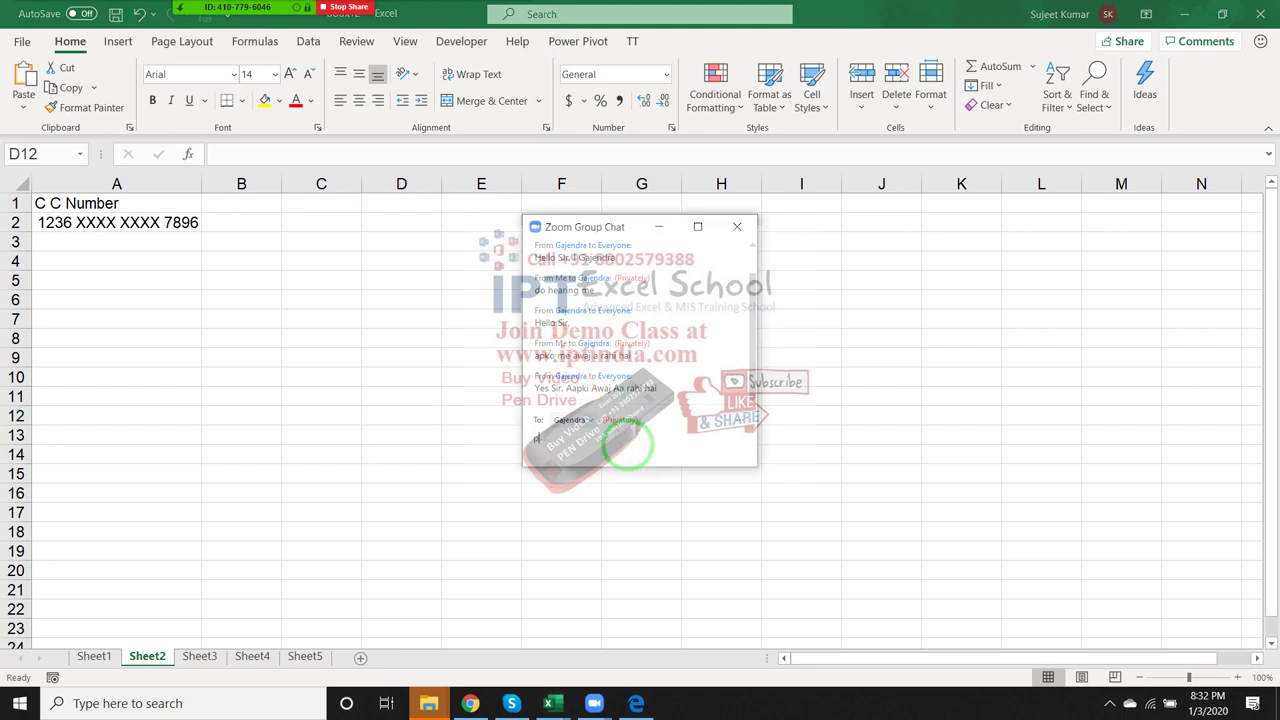
text(r apki nahi smjhe)
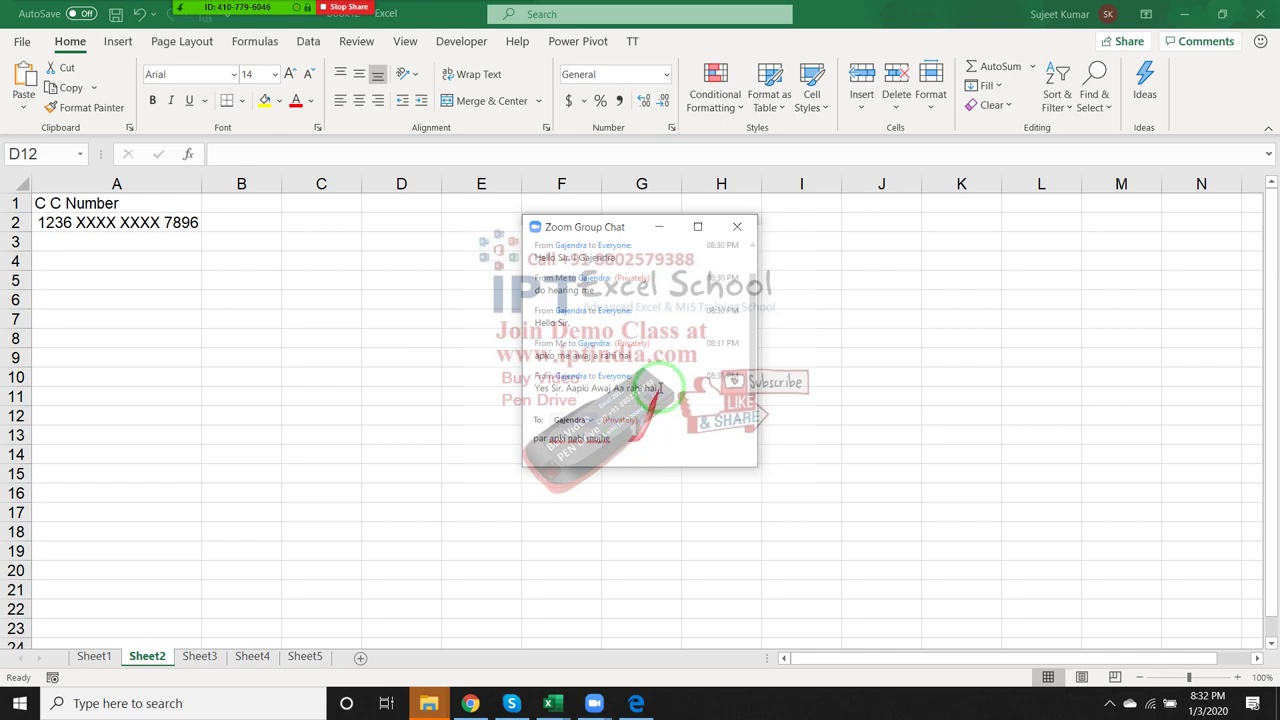
- Close the Zoom chat and enter 12.50 in cell D2
click(741, 227)
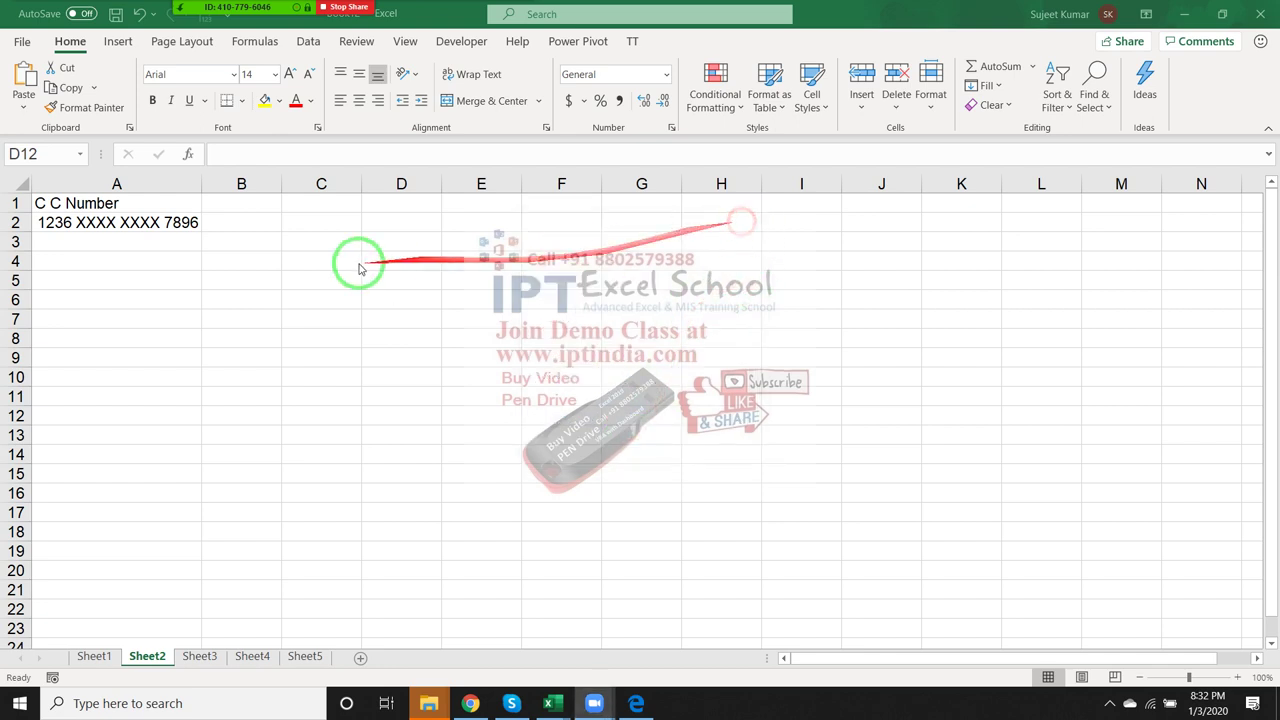
click(177, 223)
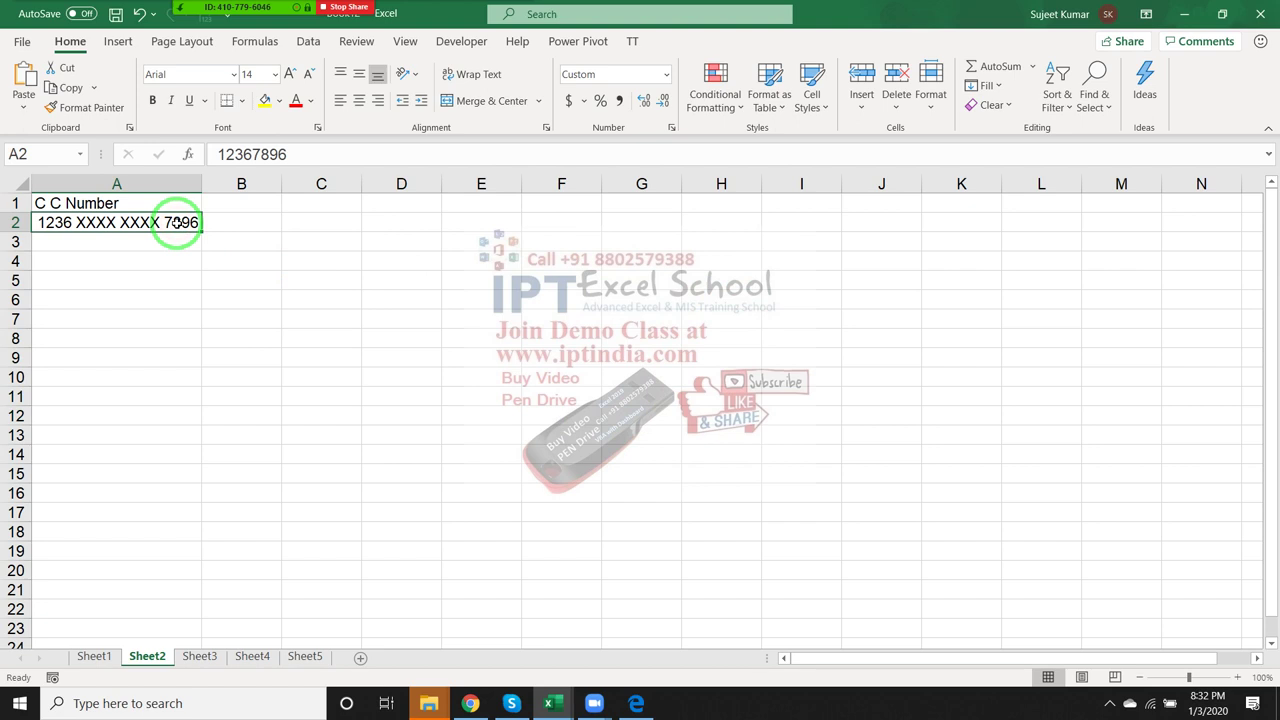
click(392, 230)
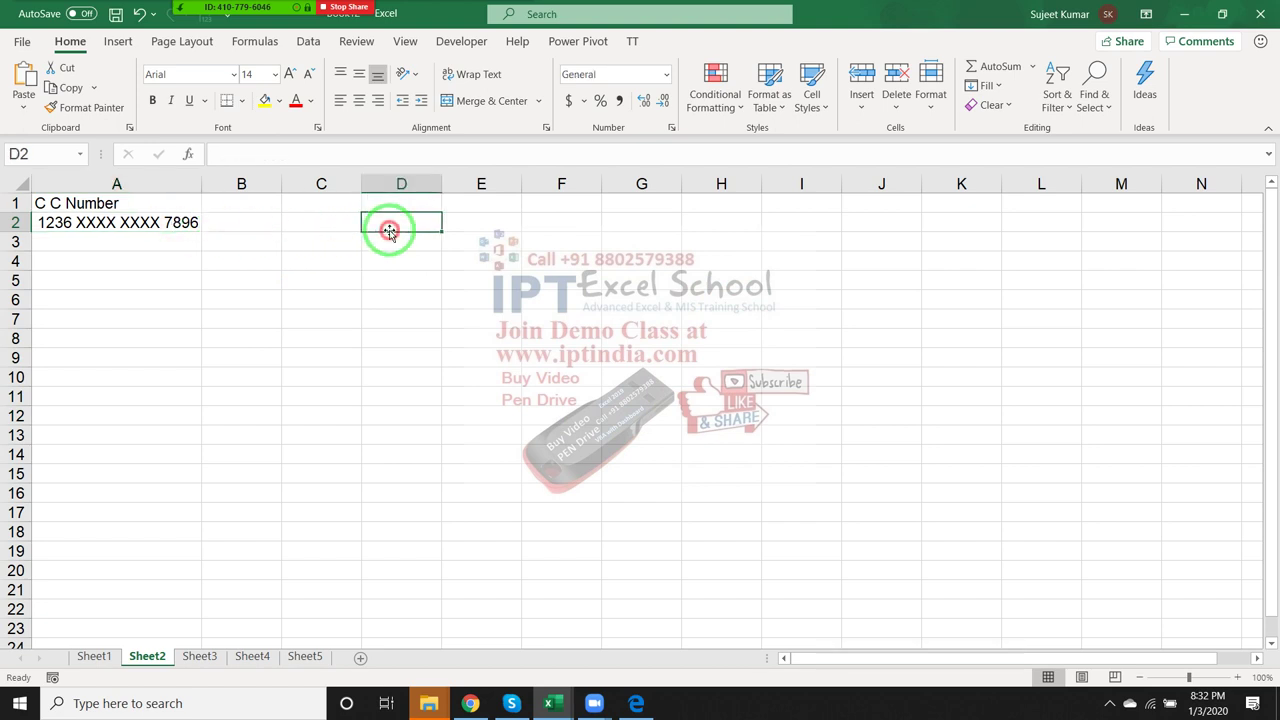
text(12.50)
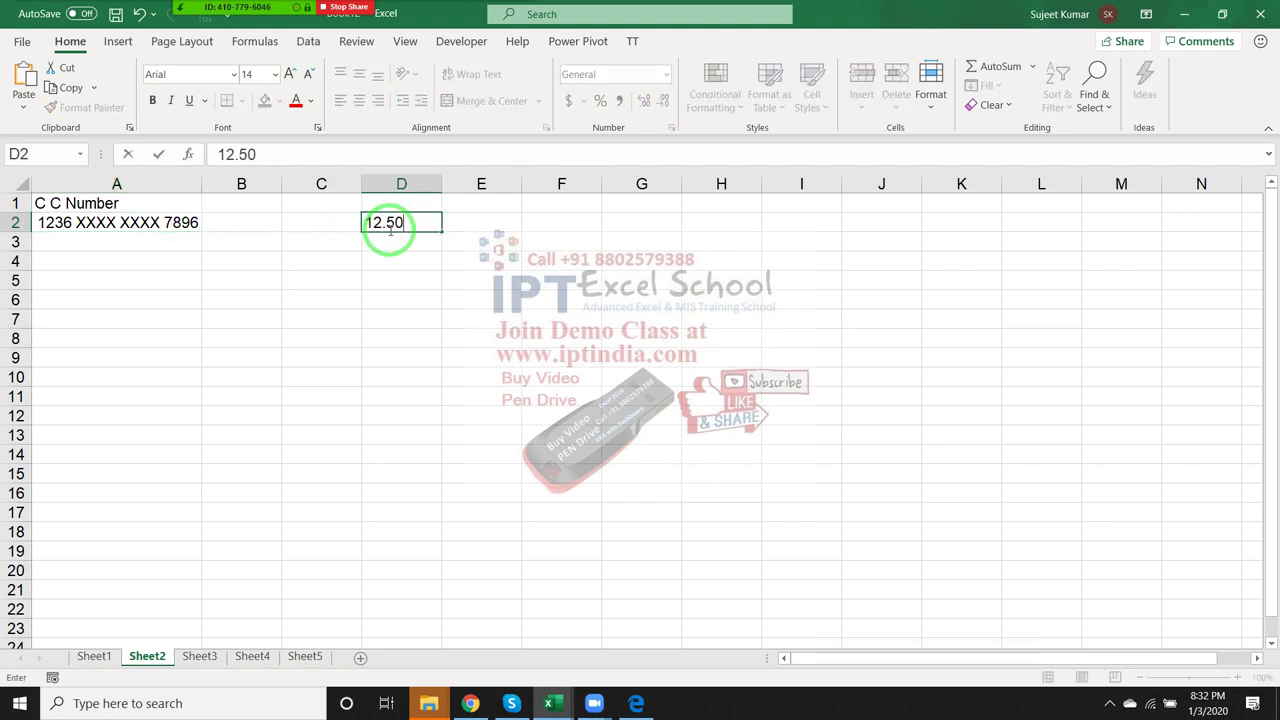
key(Return)
- Give D2 the custom format 0# "Rupees" .00 "Paise" so it shows 12 Rupees .50 Paise
click(393, 223)
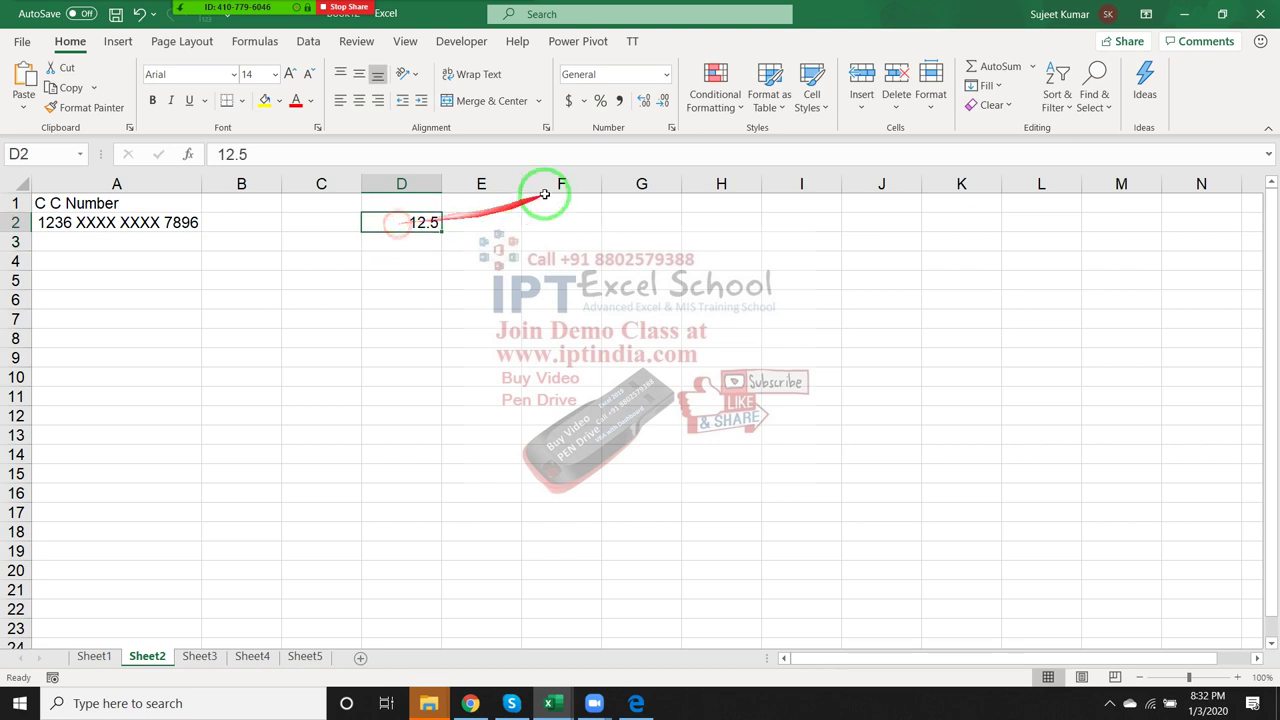
click(673, 128)
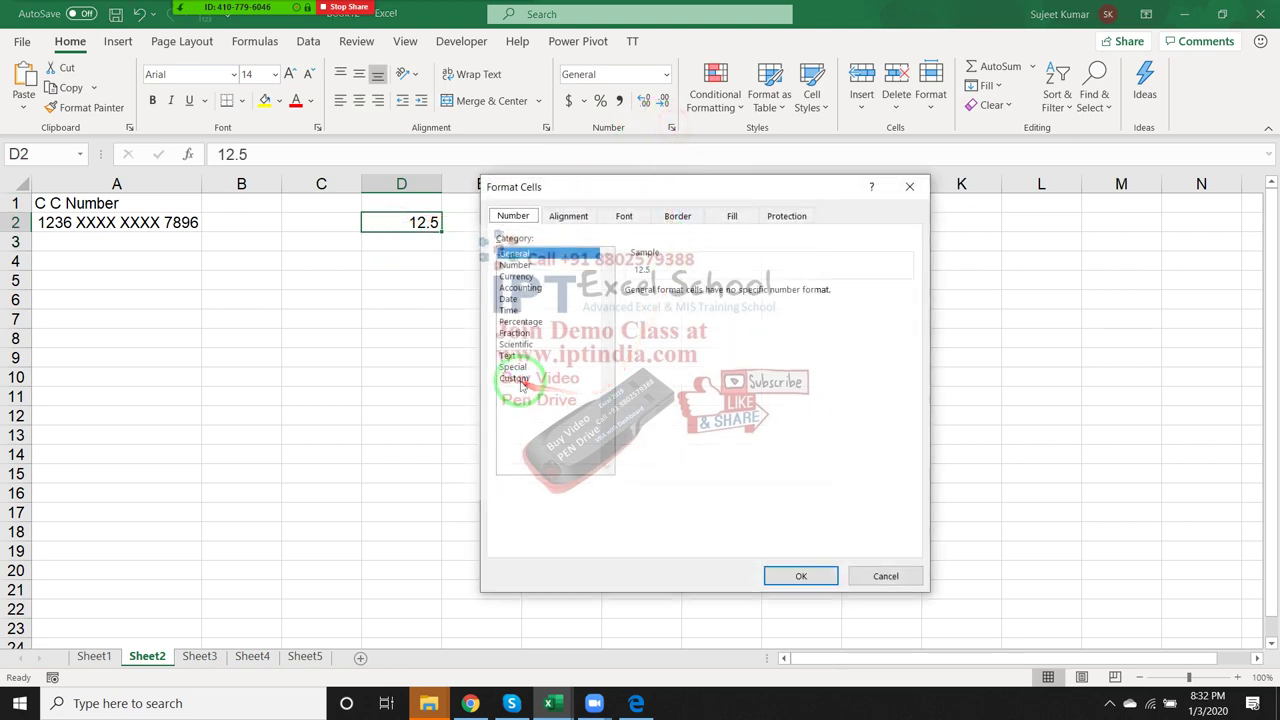
key(End)
double_click(645, 305)
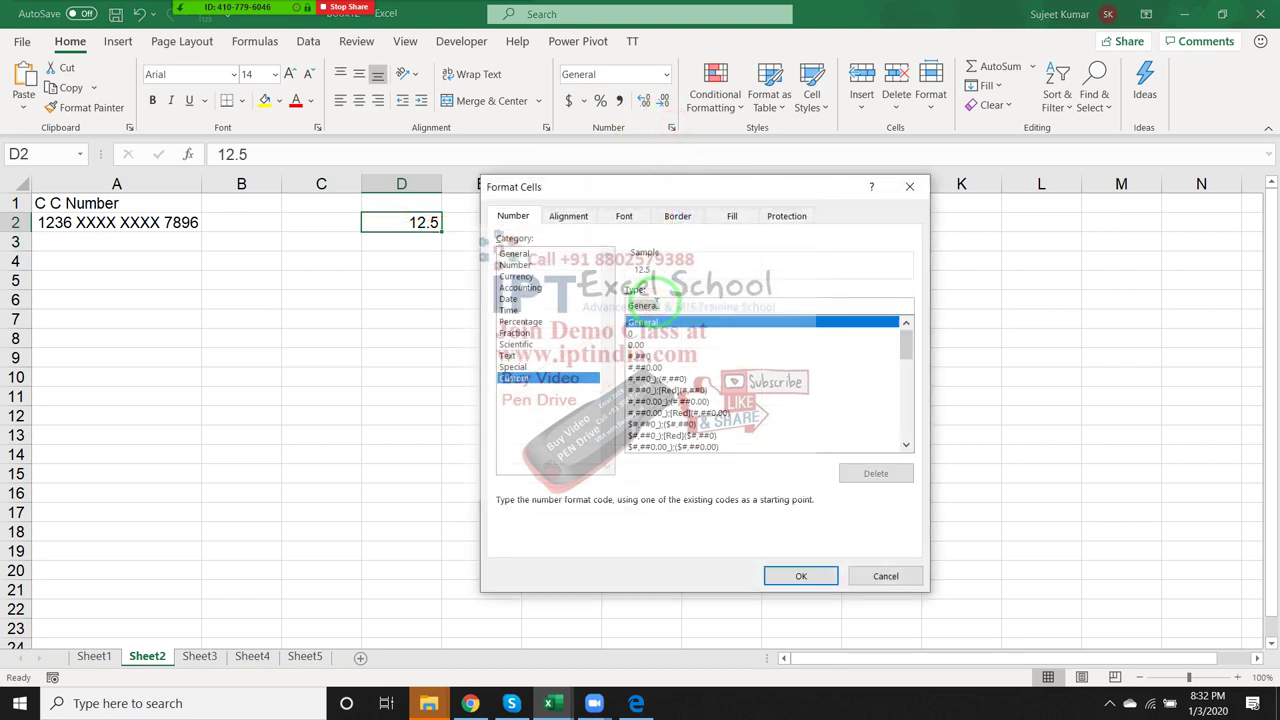
text(0# ")
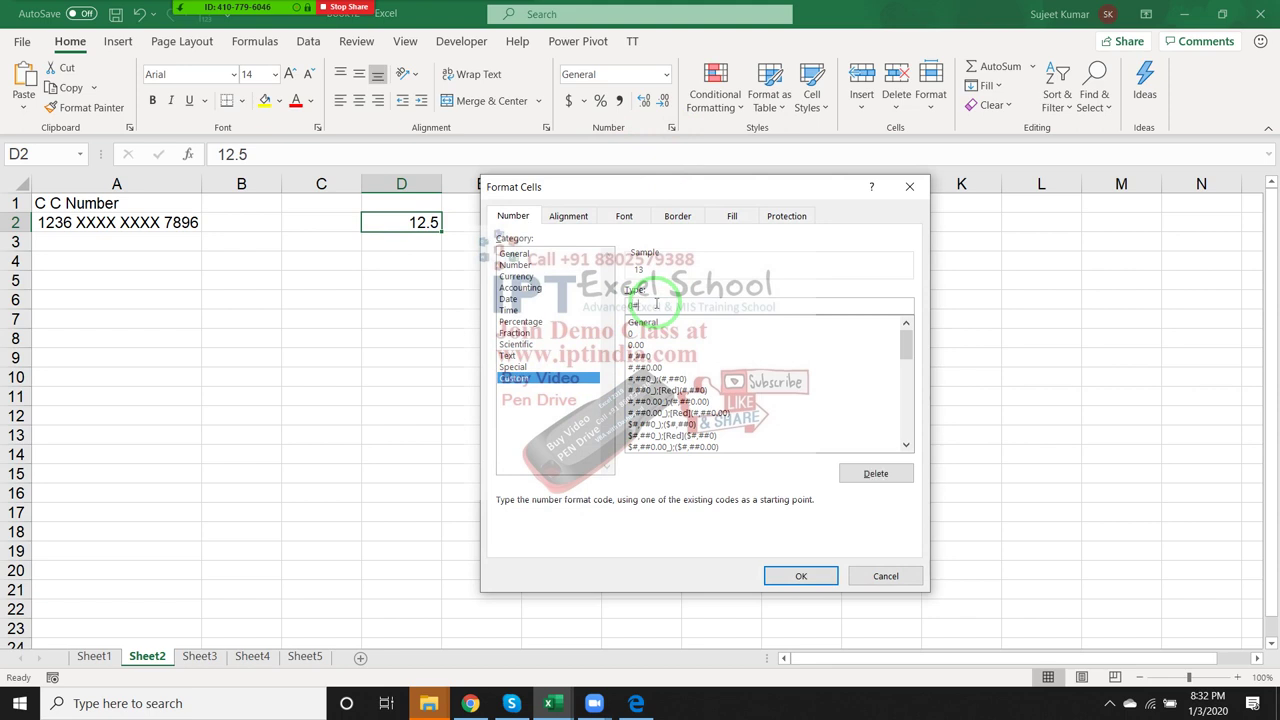
text(Ru)
text(pees)
text(" .)
text(00 P)
key(BackSpace)
text(Pa)
text(ise)
text(")
key(Return)
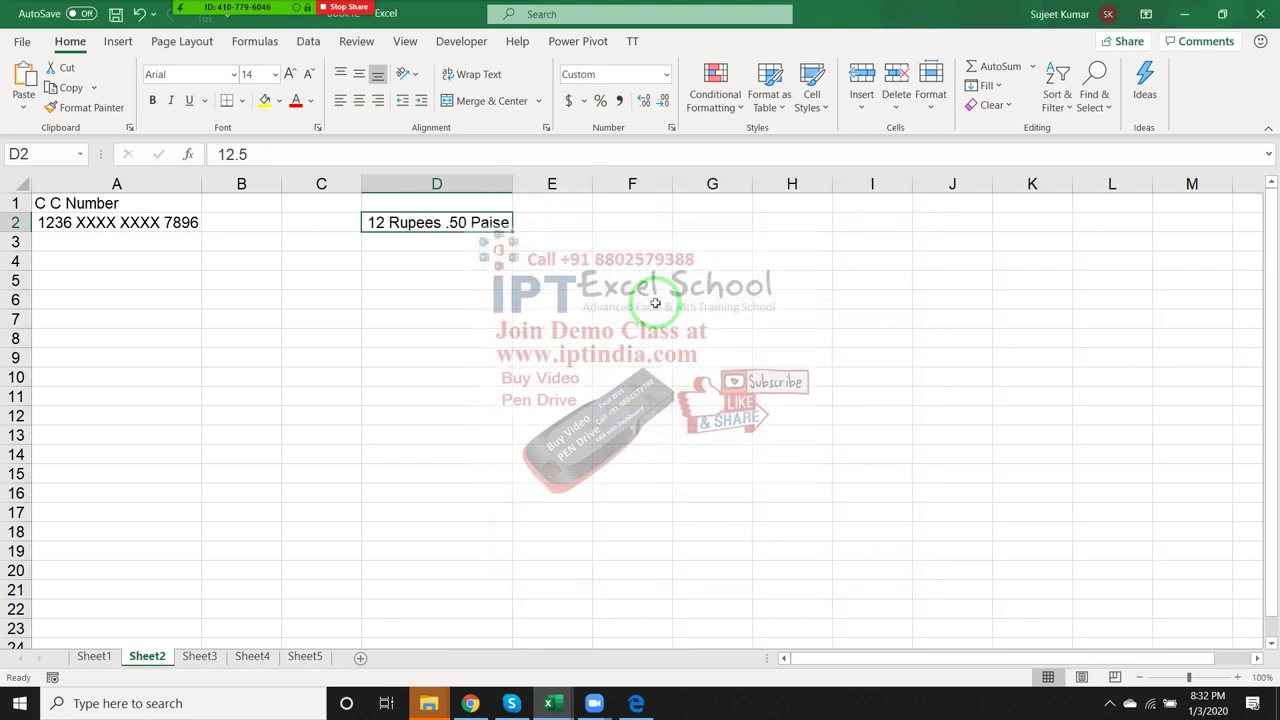
- Enter the heading A/c in cell F1
key(Up)
key(Right)
key(Right)
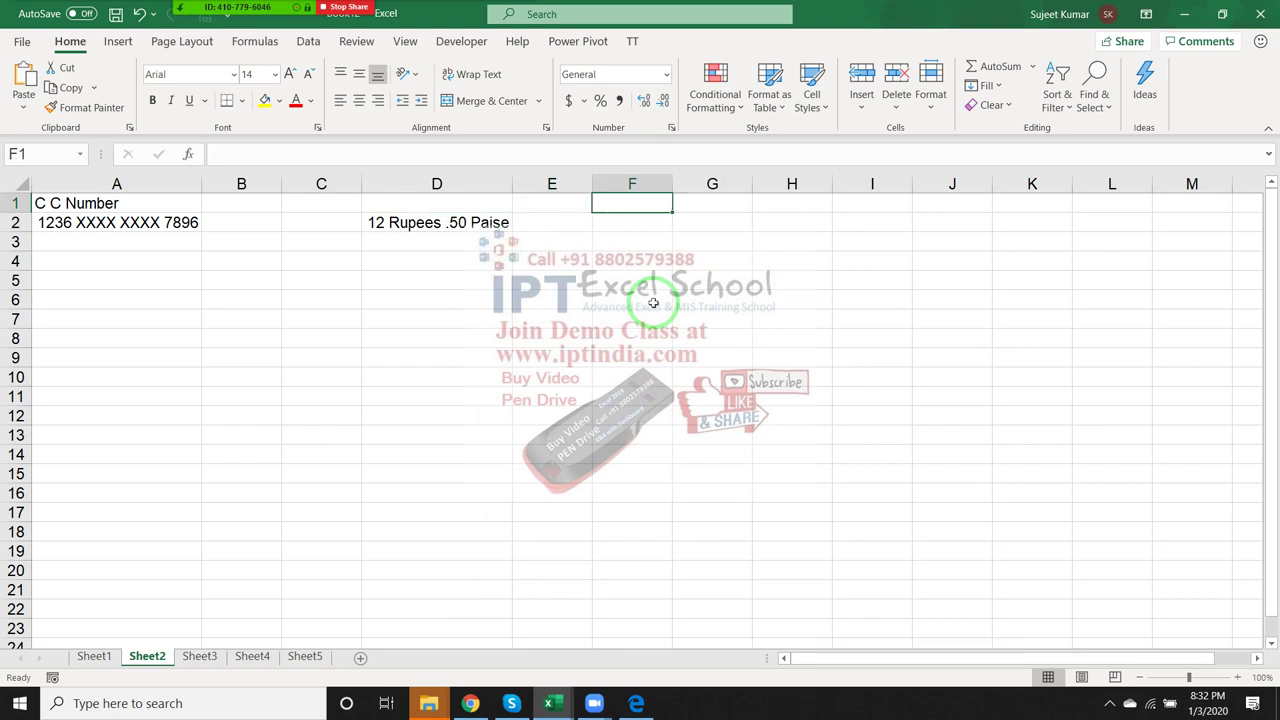
text(A/c)
key(Return)
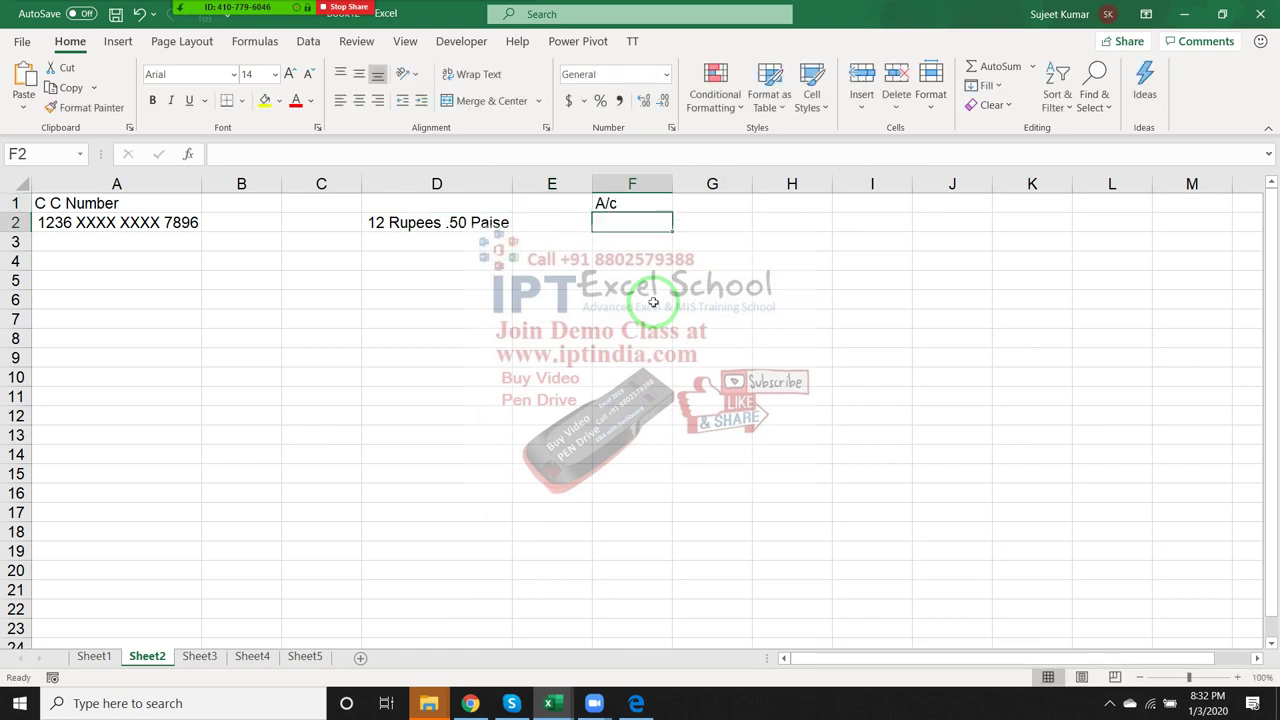
- Enter a 12-digit account number in F2, which Excel displays as 1.23655E+11
text(1236547)
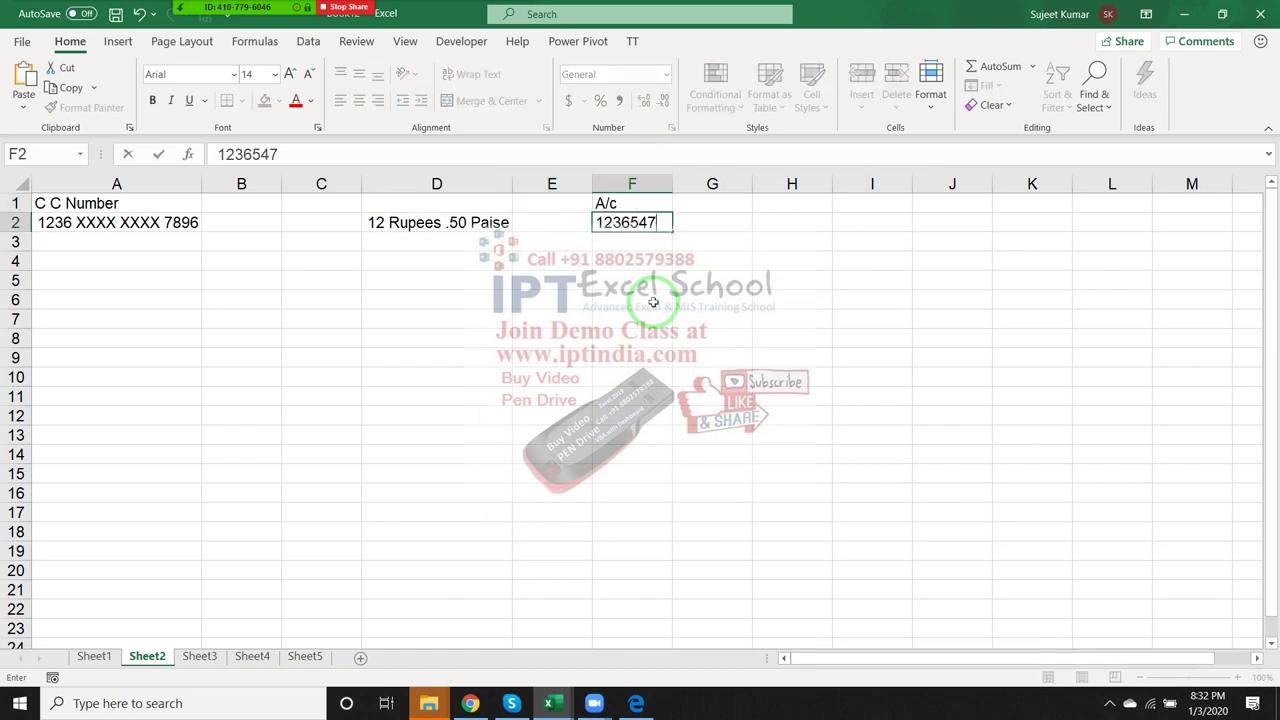
text(8932)
key(Return)
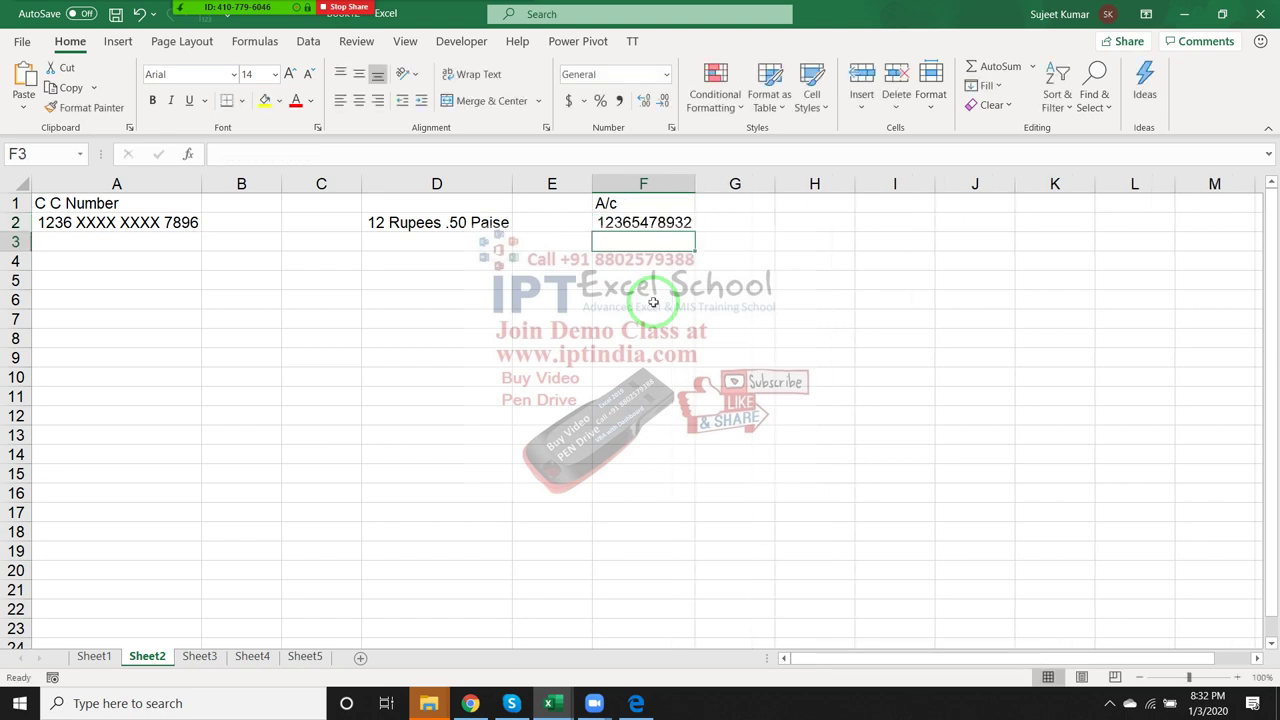
key(Up)
click(370, 157)
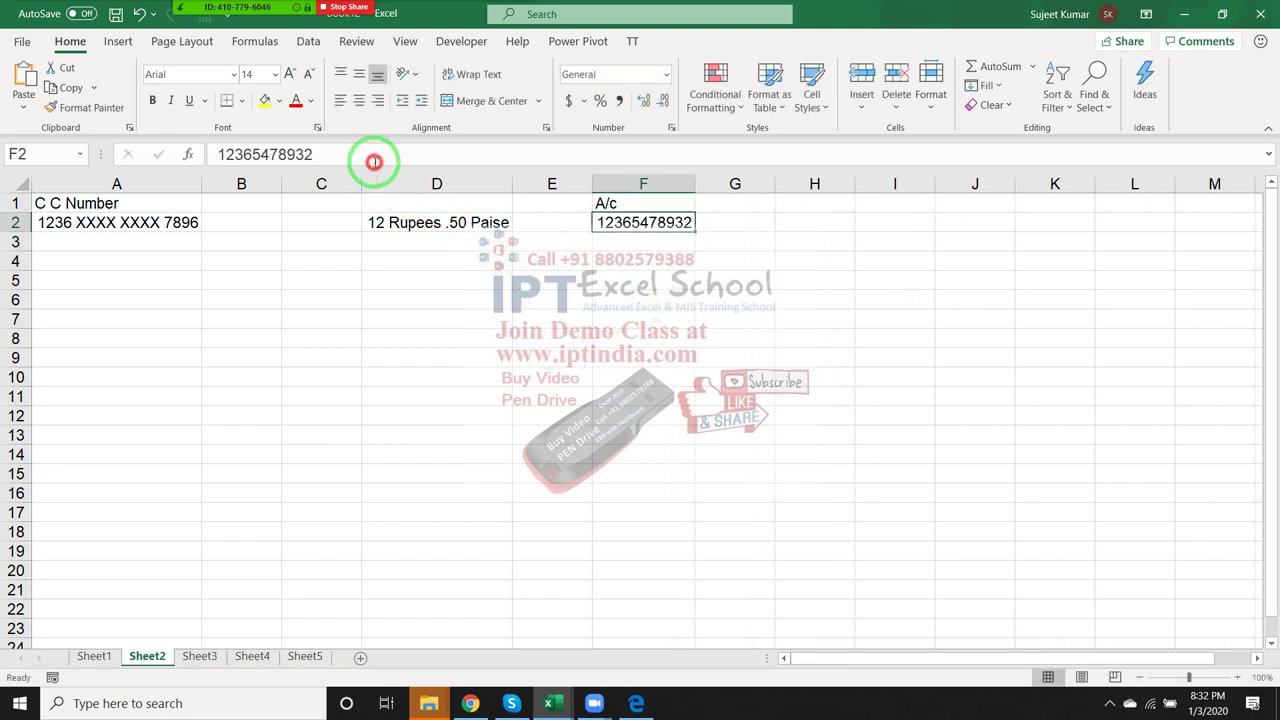
text(2)
key(Return)
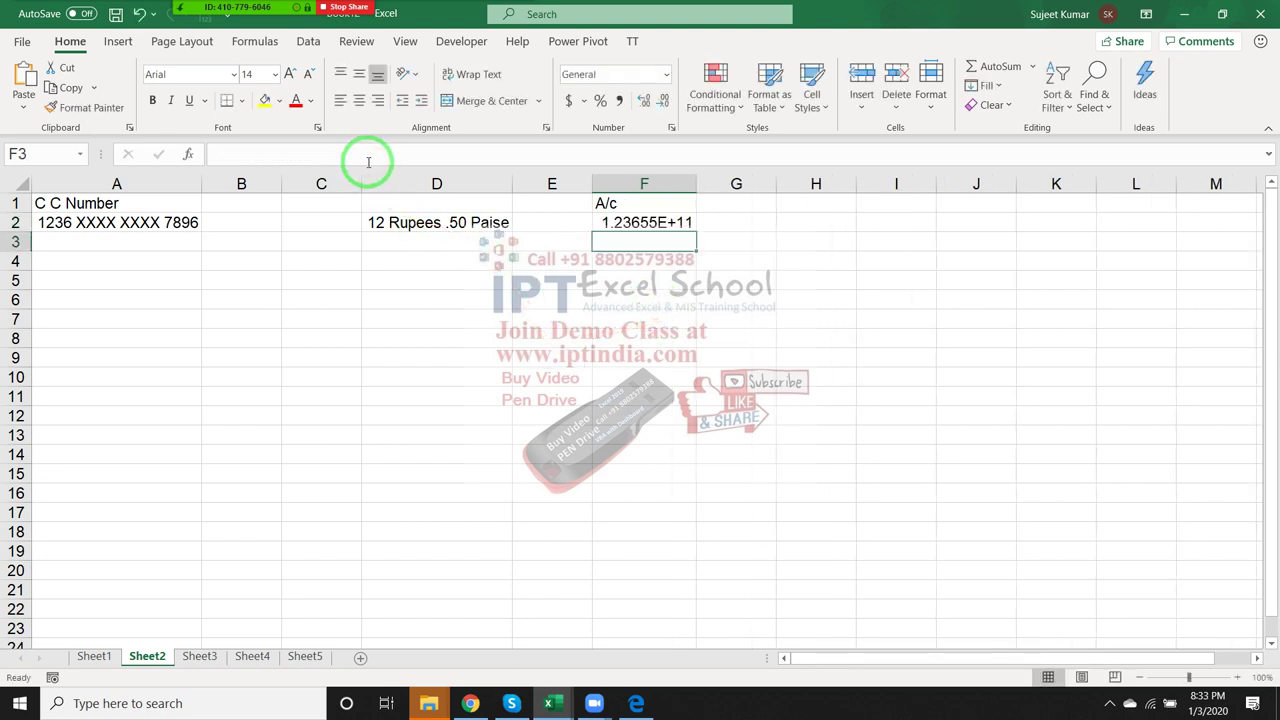
key(Up)
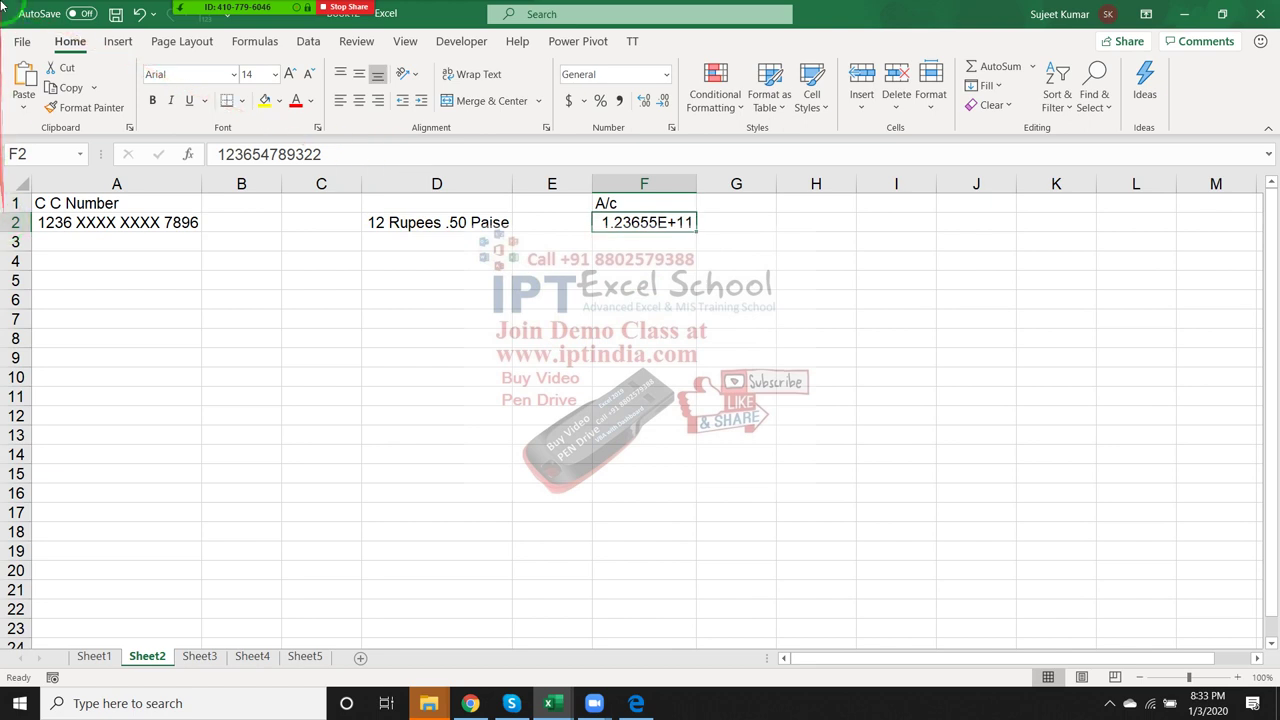
- Reply briefly in the Zoom meeting's group chat, close it, and refocus the spreadsheet
click(508, 25)
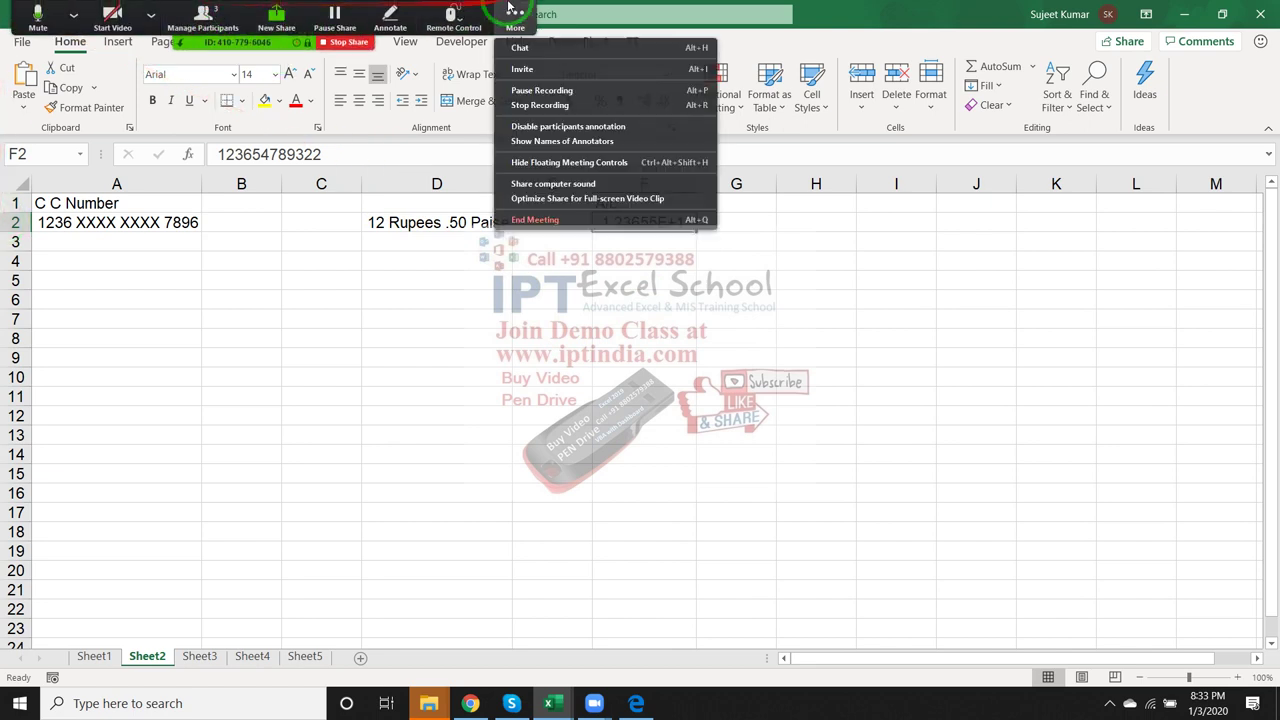
click(434, 178)
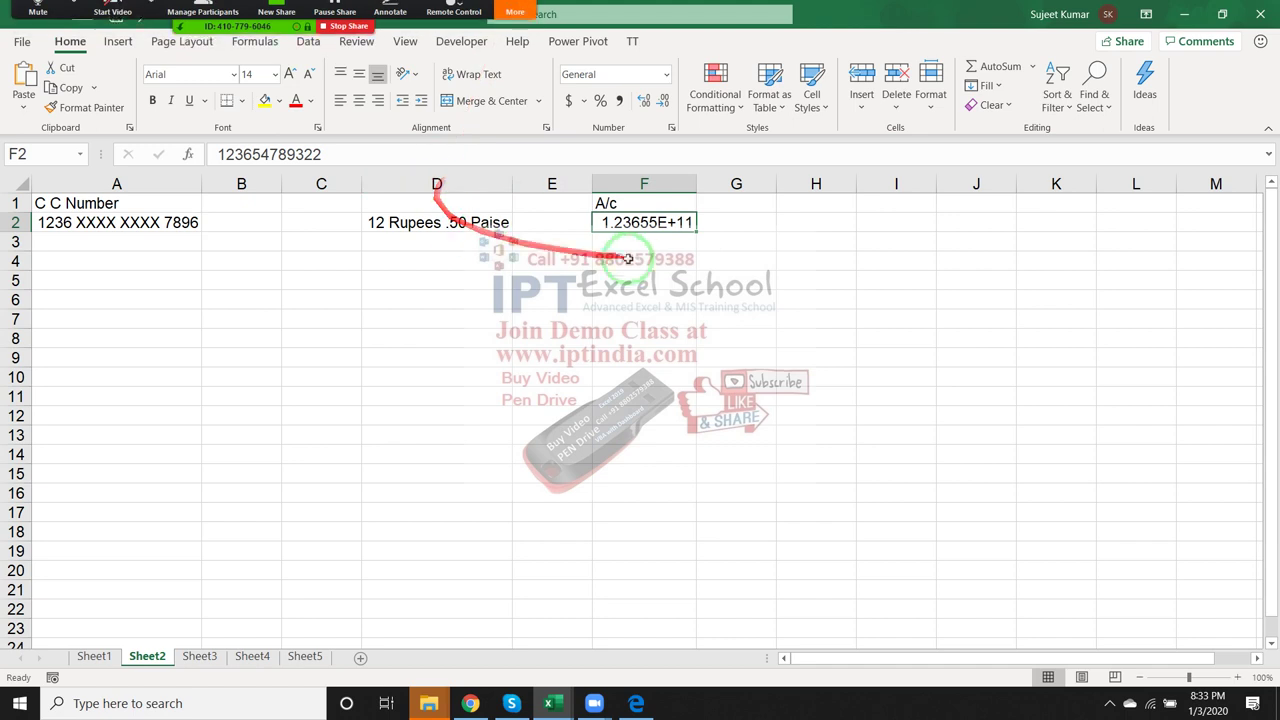
click(515, 13)
click(525, 47)
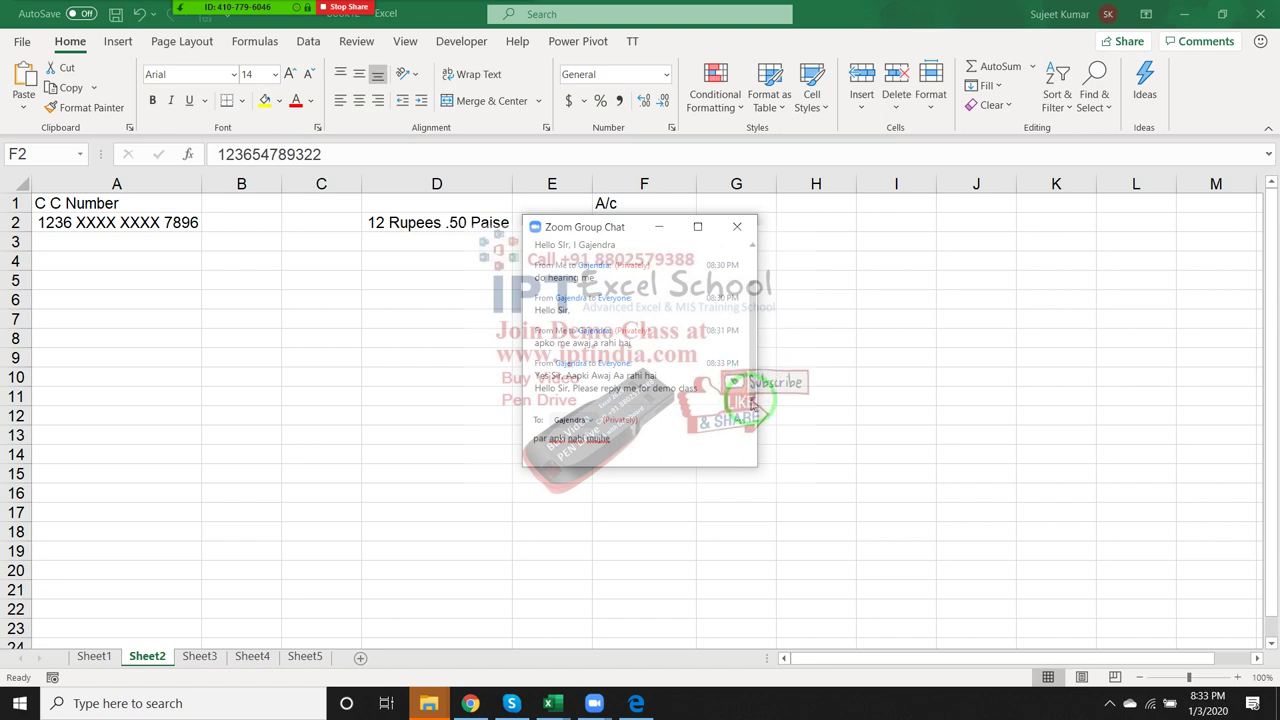
click(752, 402)
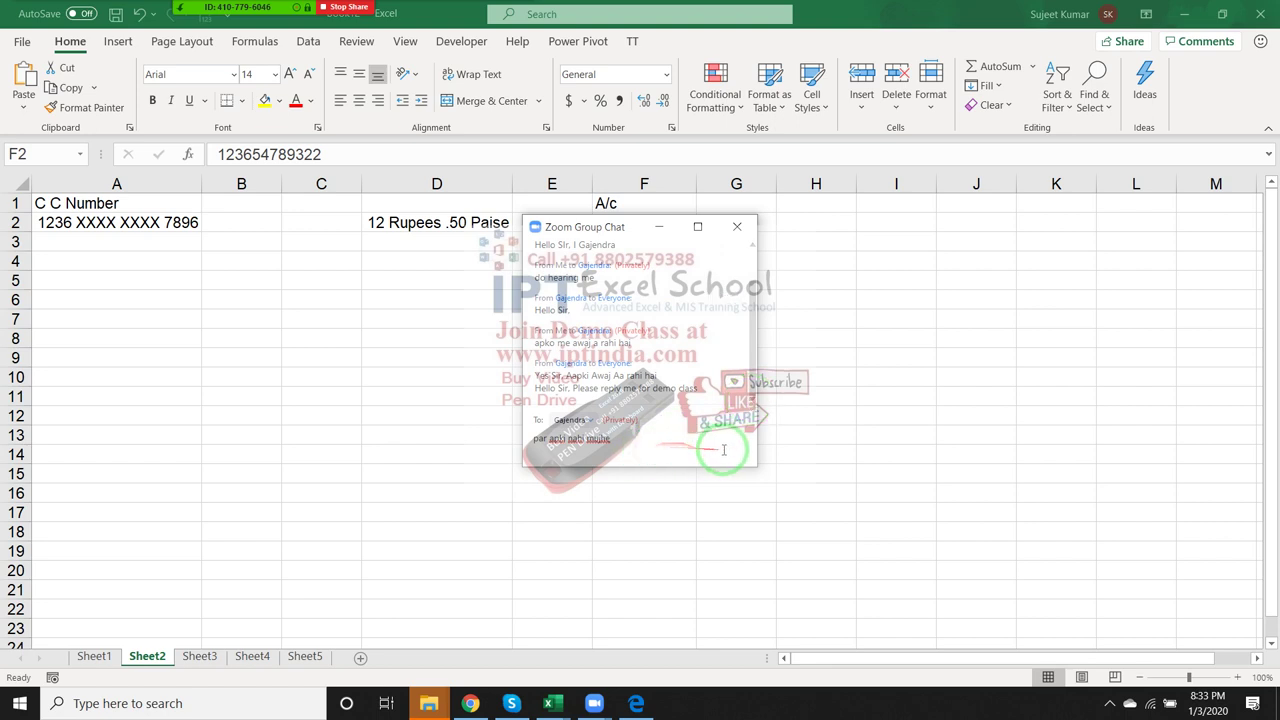
key(Return)
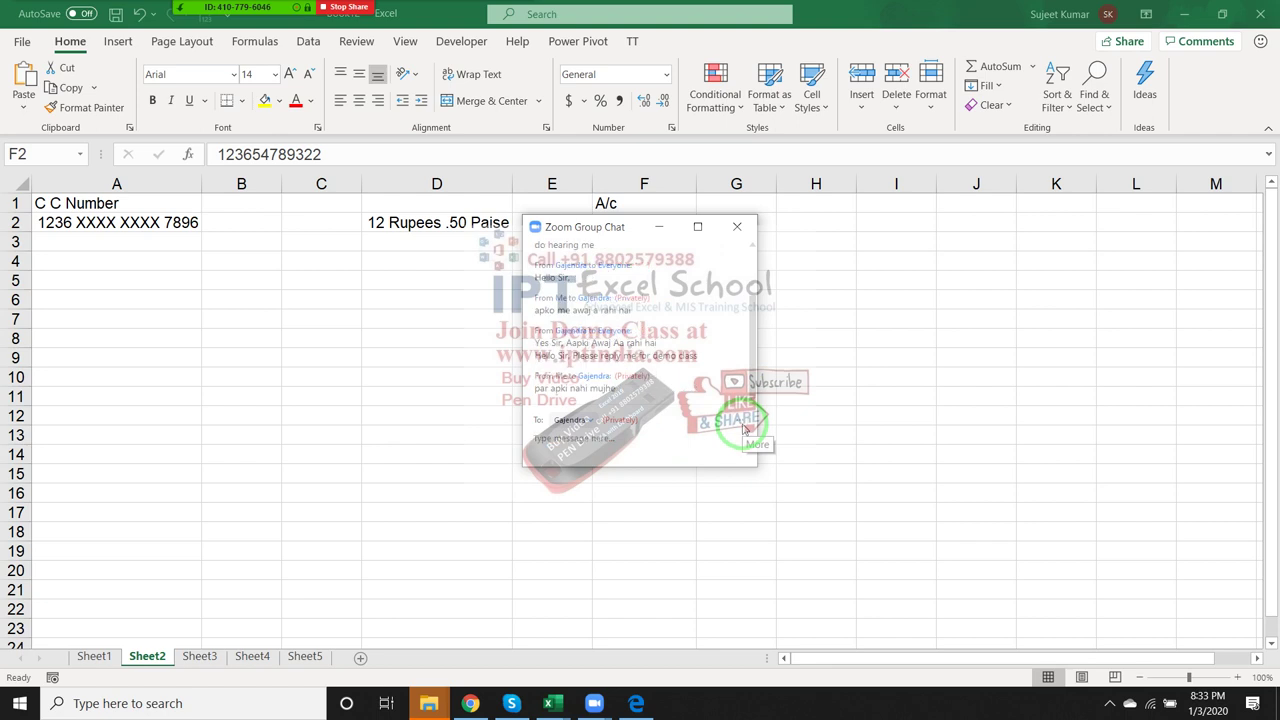
click(737, 226)
click(657, 224)
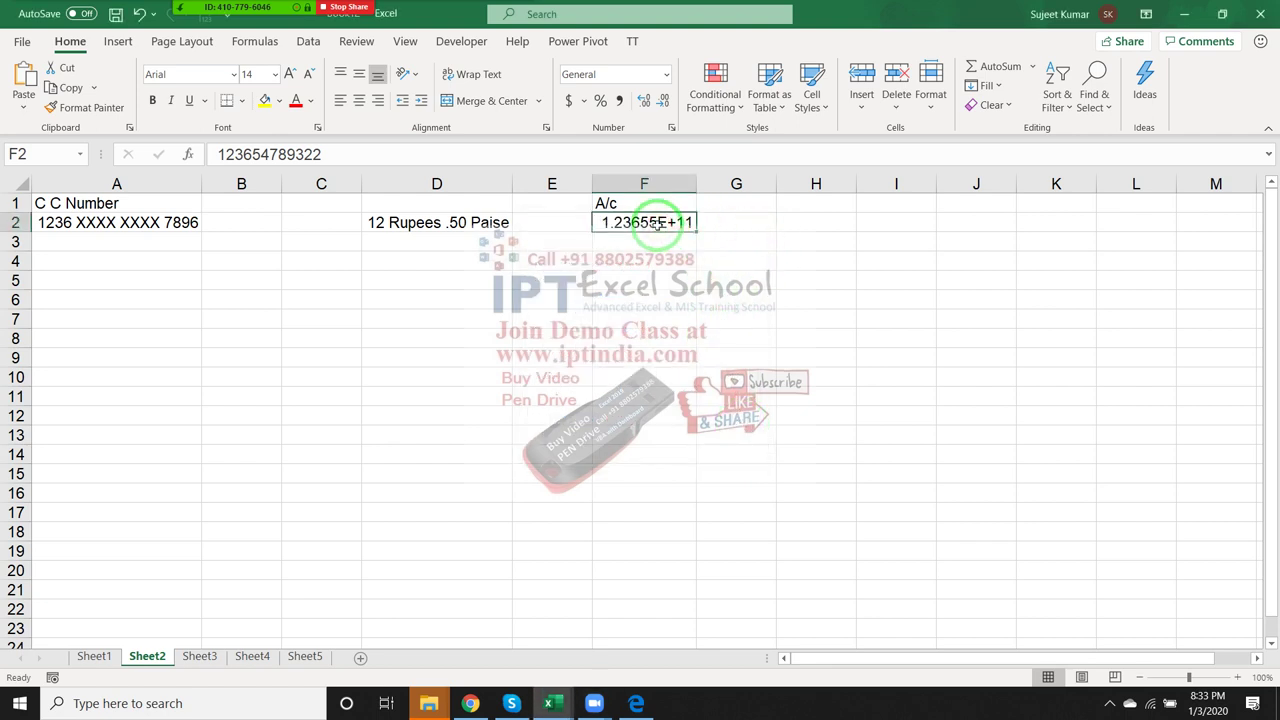
- Bring up the Custom number format options for F2, with the dialog moved aside
right_click(657, 224)
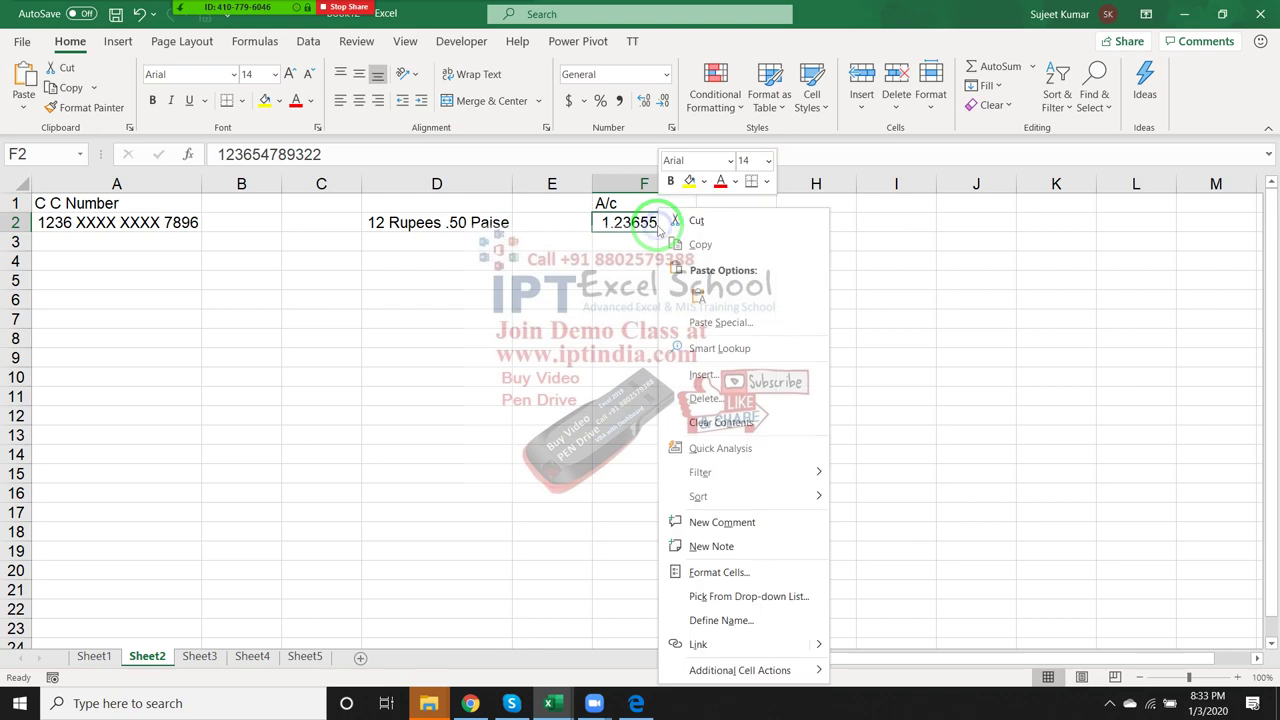
click(710, 580)
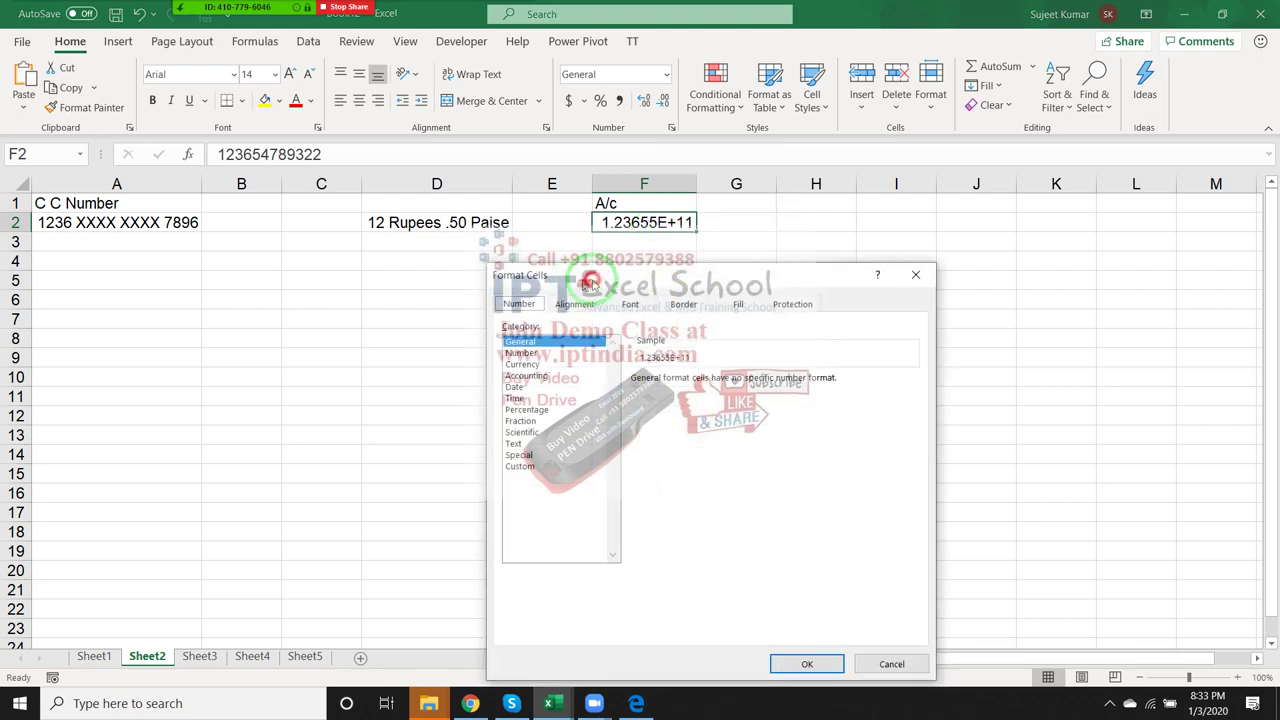
drag(590, 283, 853, 183)
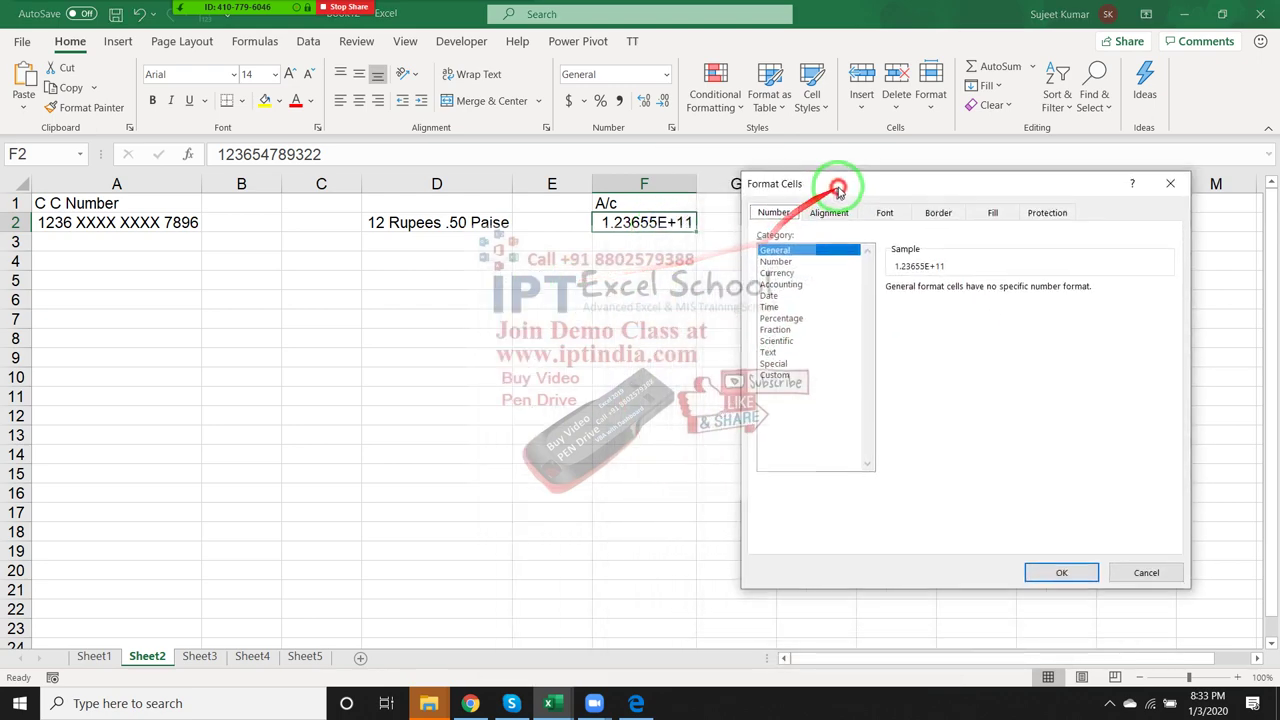
click(785, 365)
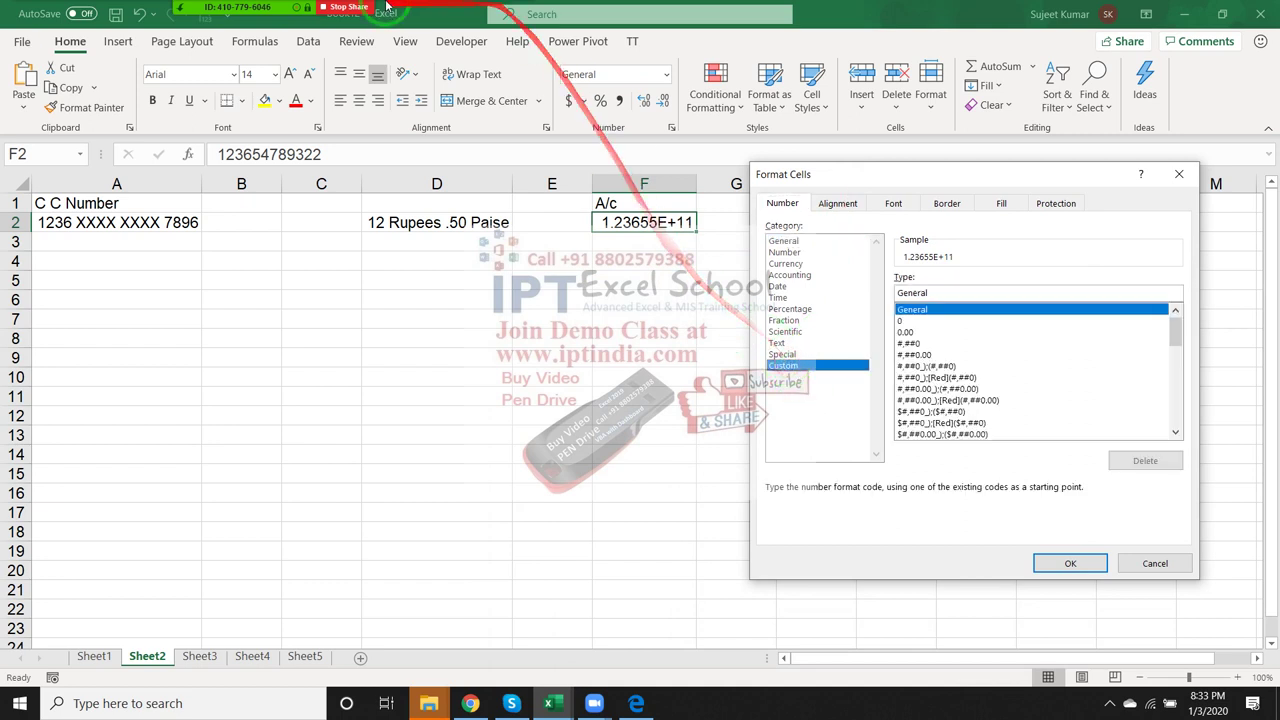
- Check the Zoom group chat and close it again
mouse_move(386, 8)
click(515, 18)
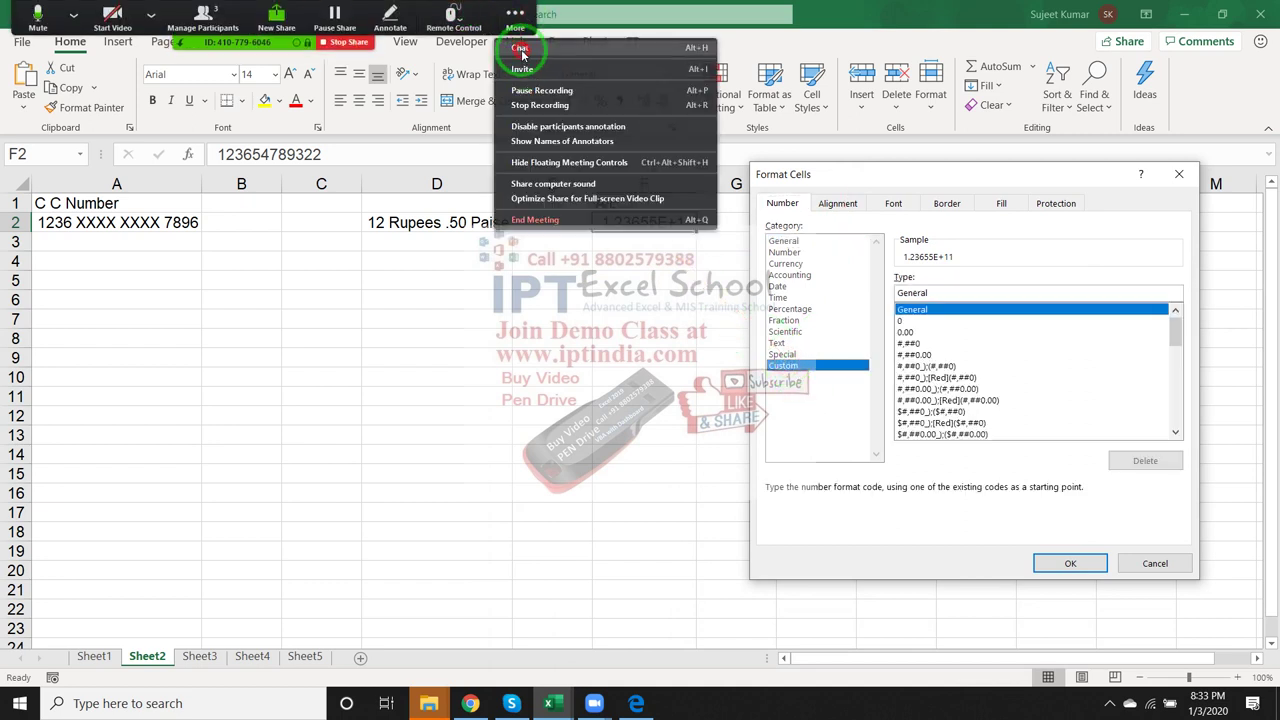
click(521, 50)
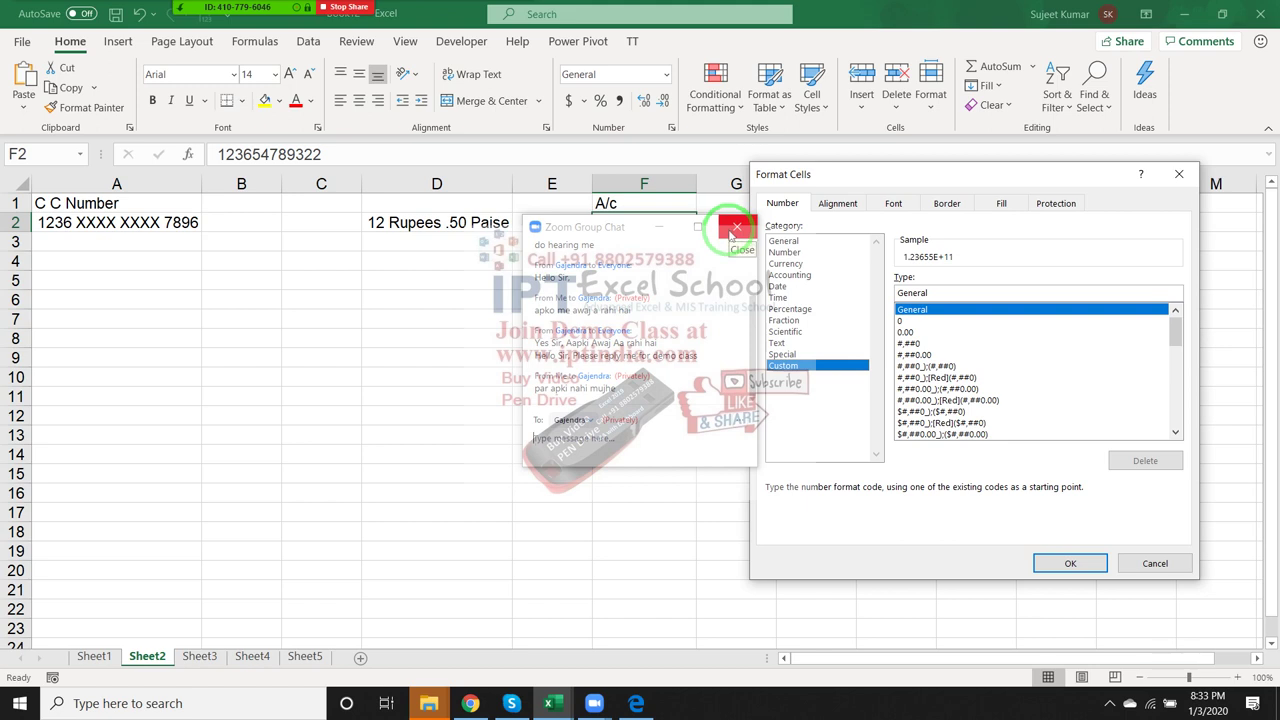
click(735, 229)
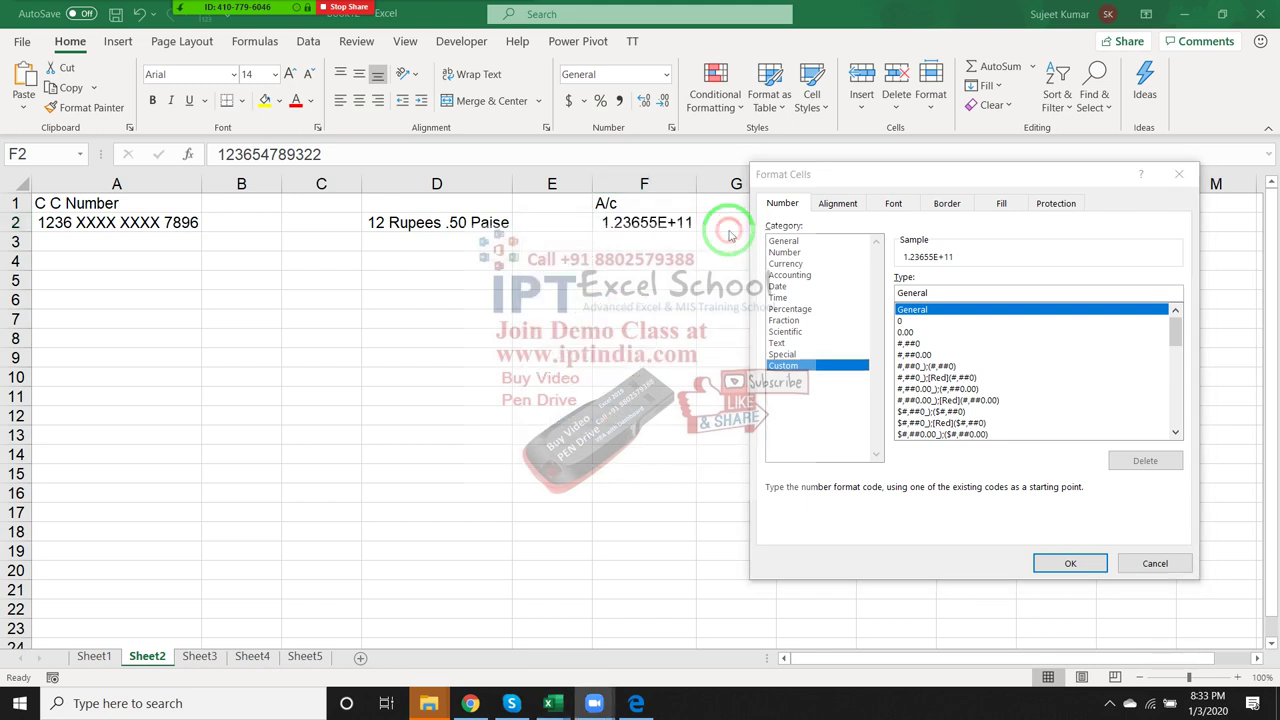
- Replace General with # so F2 shows the full 12-digit account number
double_click(912, 292)
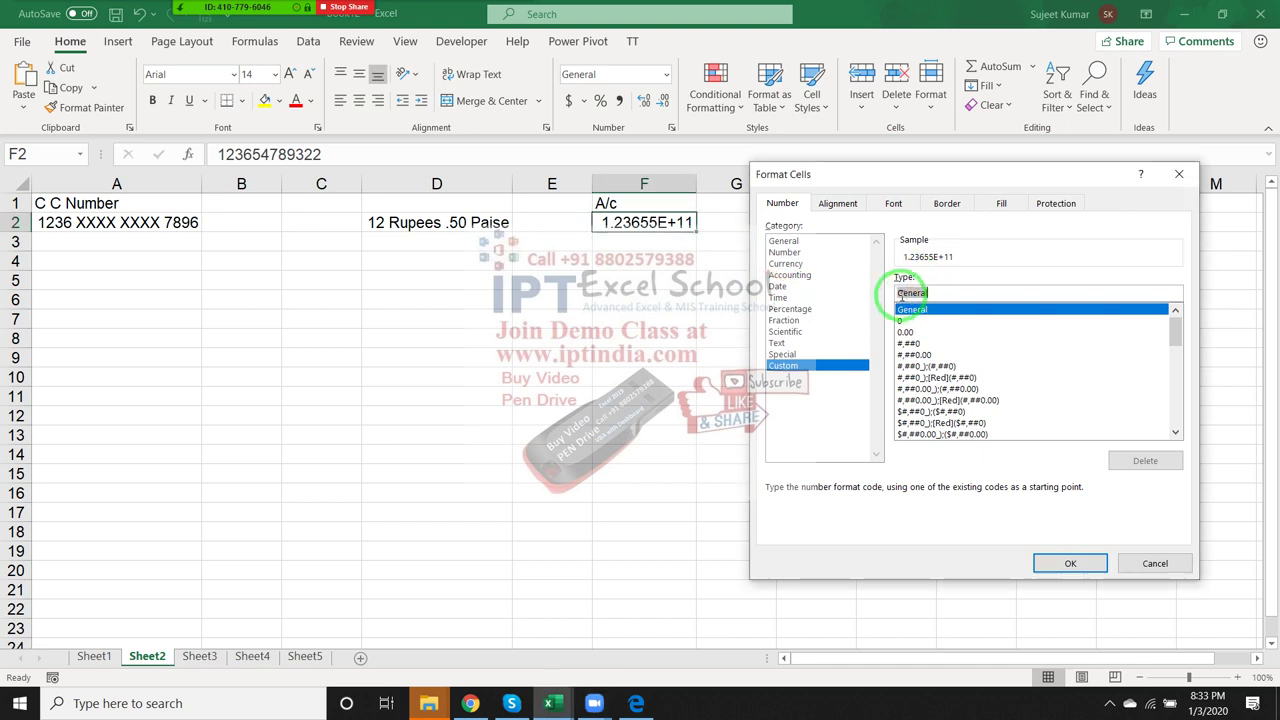
text(#)
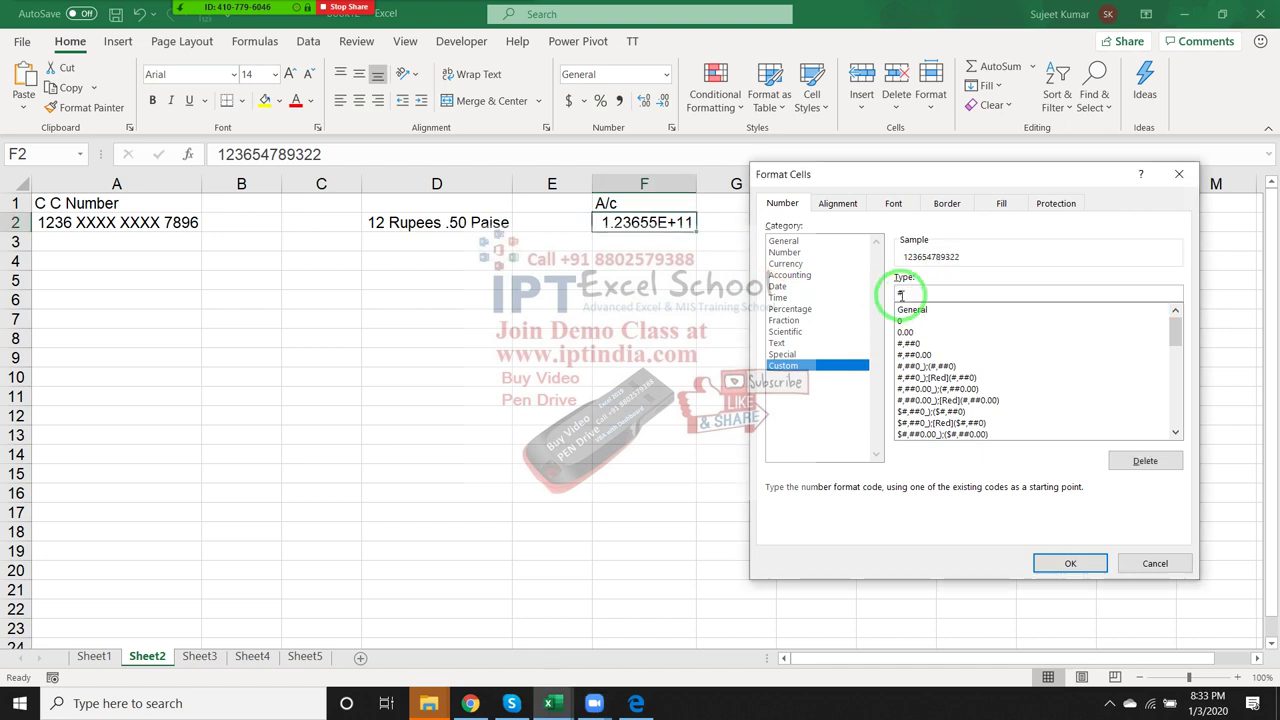
key(Return)
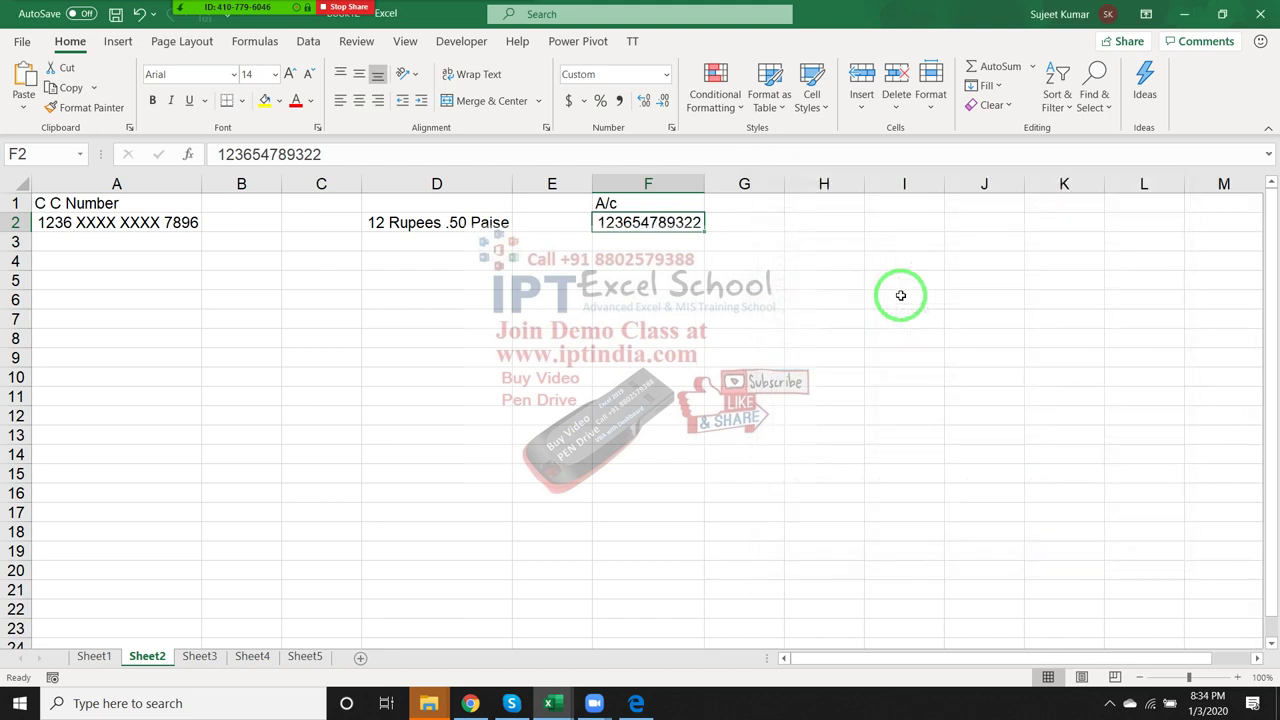
mouse_move(430, 10)
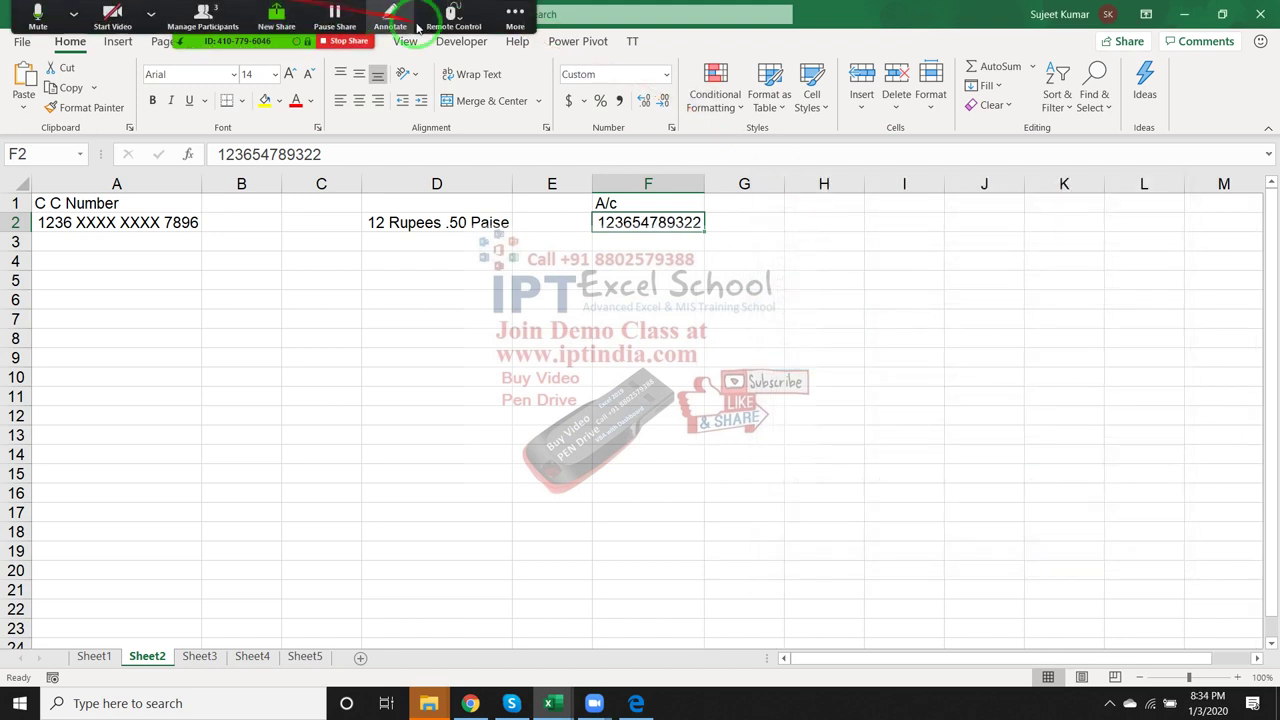
click(515, 12)
- Lengthen the F2 account number to 16 digits, still displayed in full by the # format
click(640, 337)
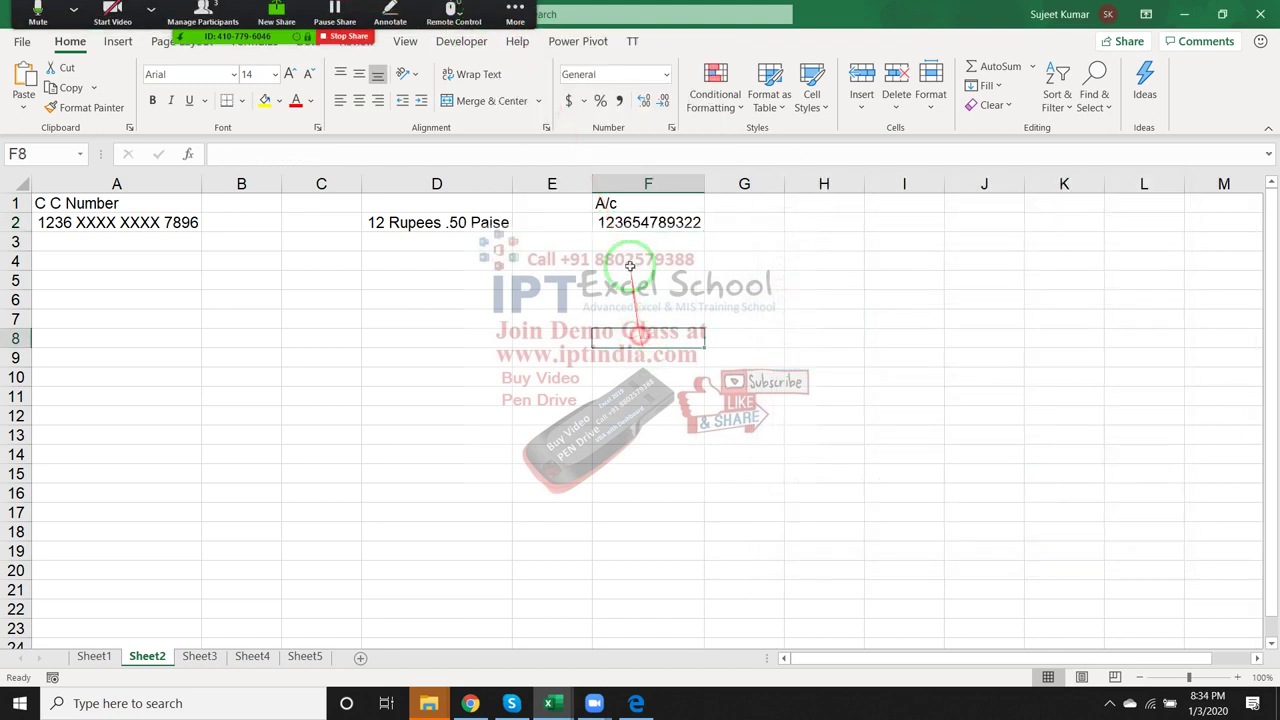
double_click(632, 222)
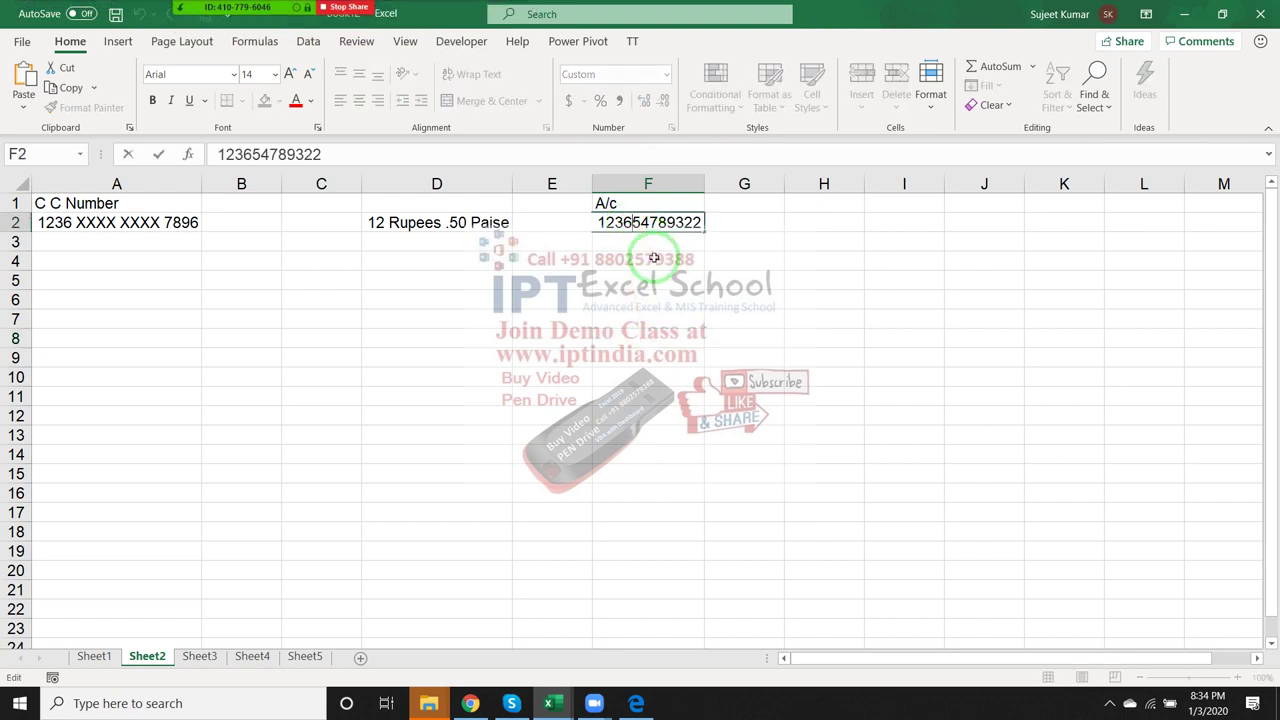
click(654, 258)
click(690, 222)
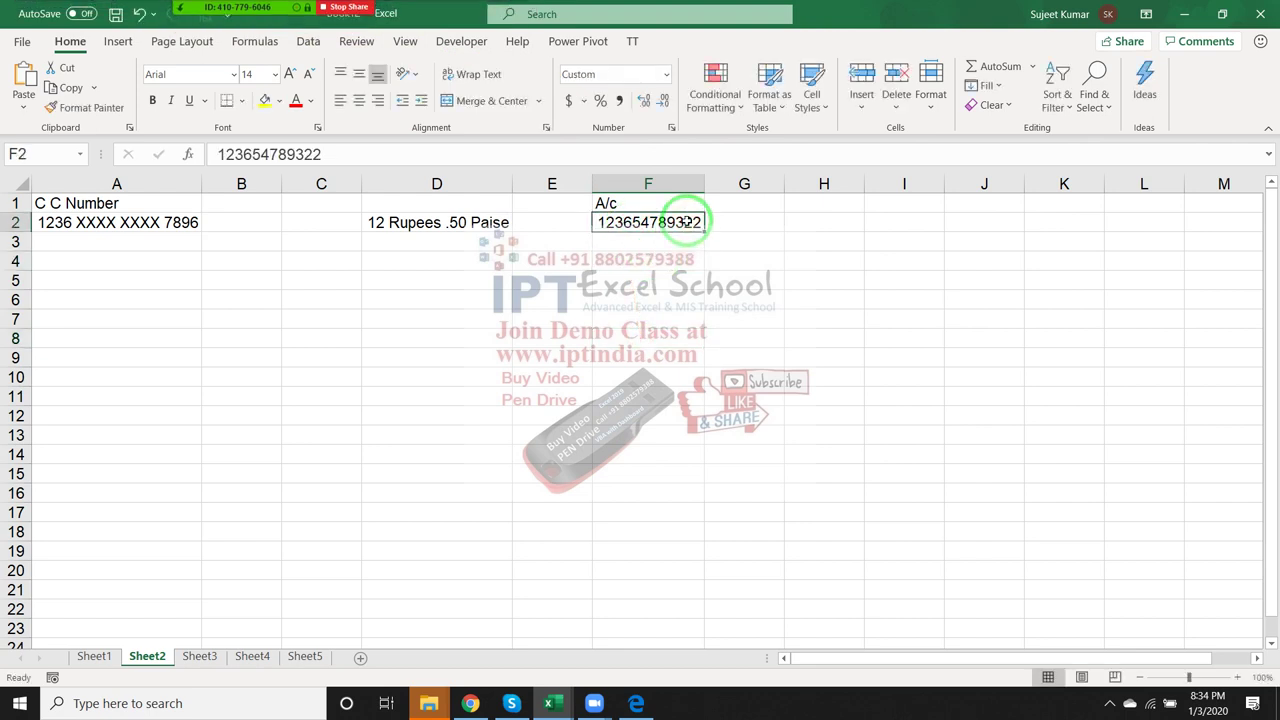
click(544, 158)
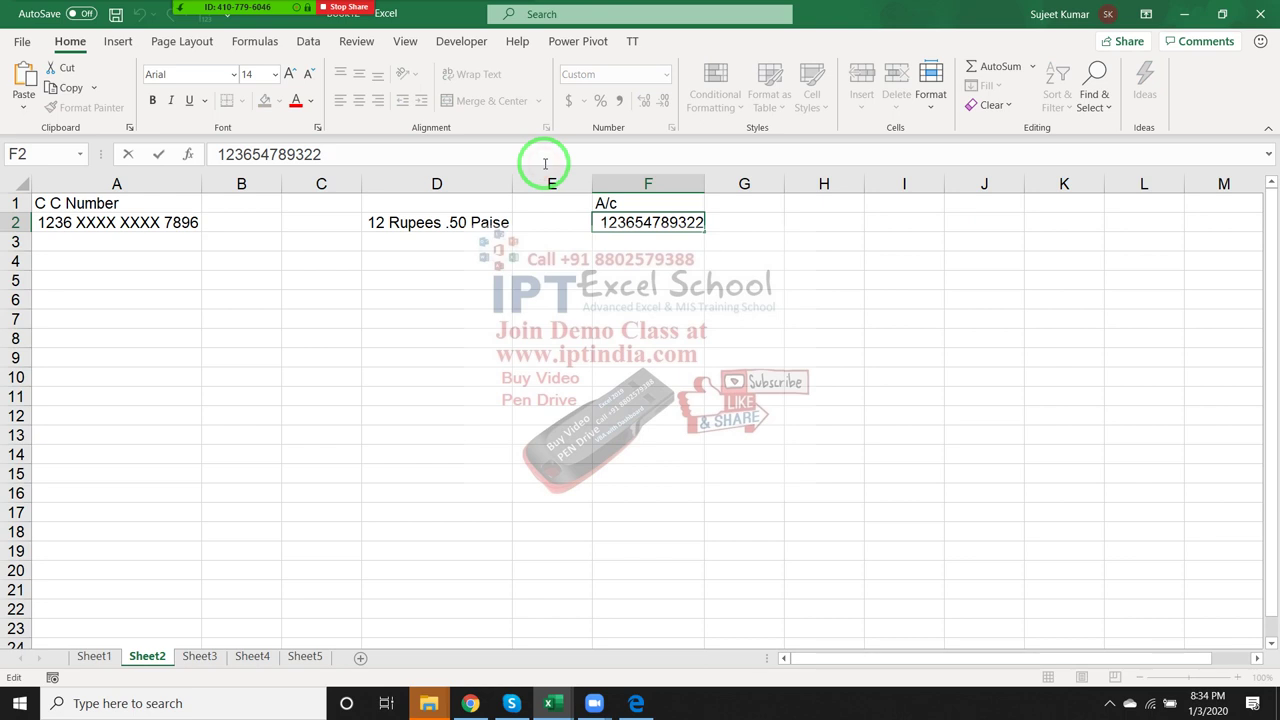
text(365)
key(Return)
key(Up)
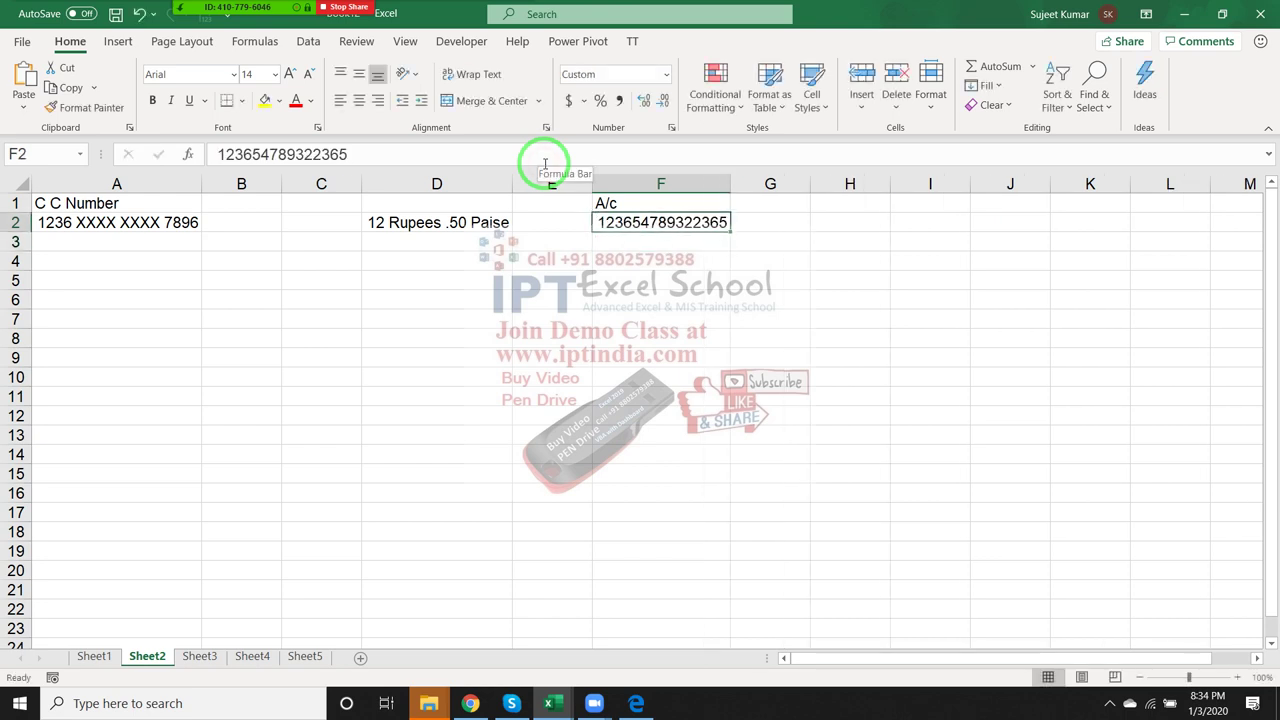
click(545, 163)
text(8)
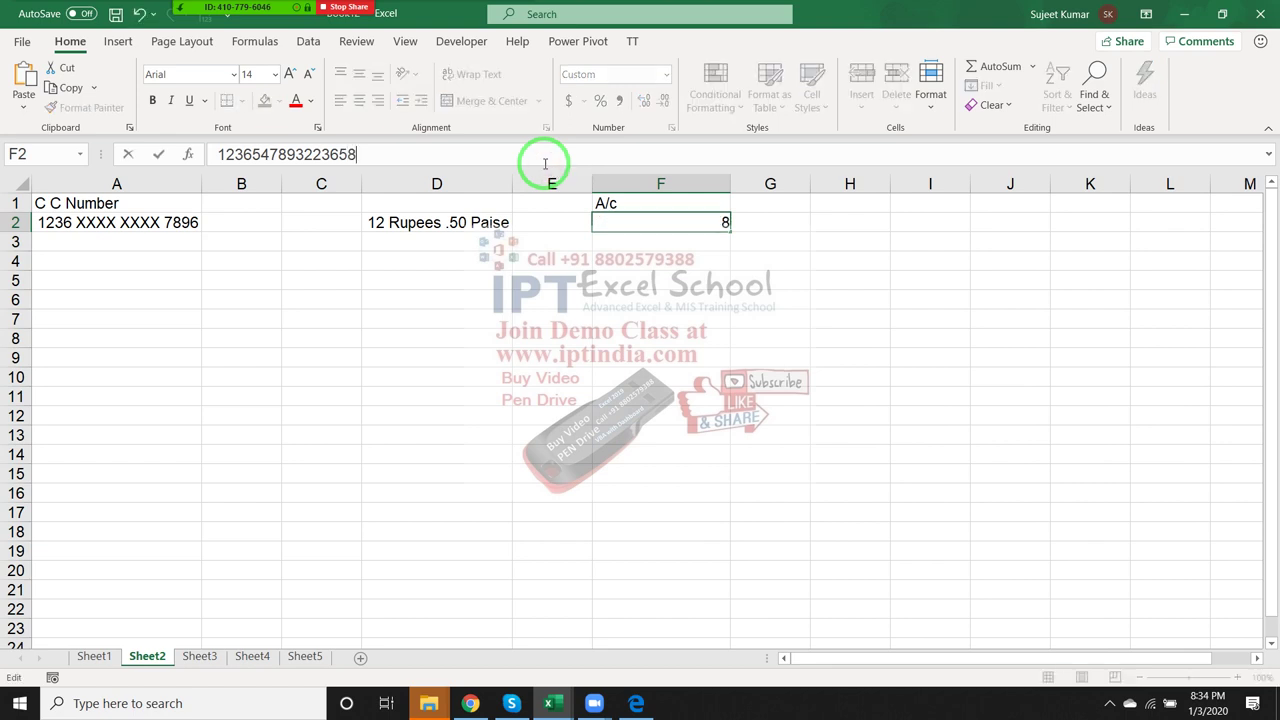
key(Return)
key(Up)
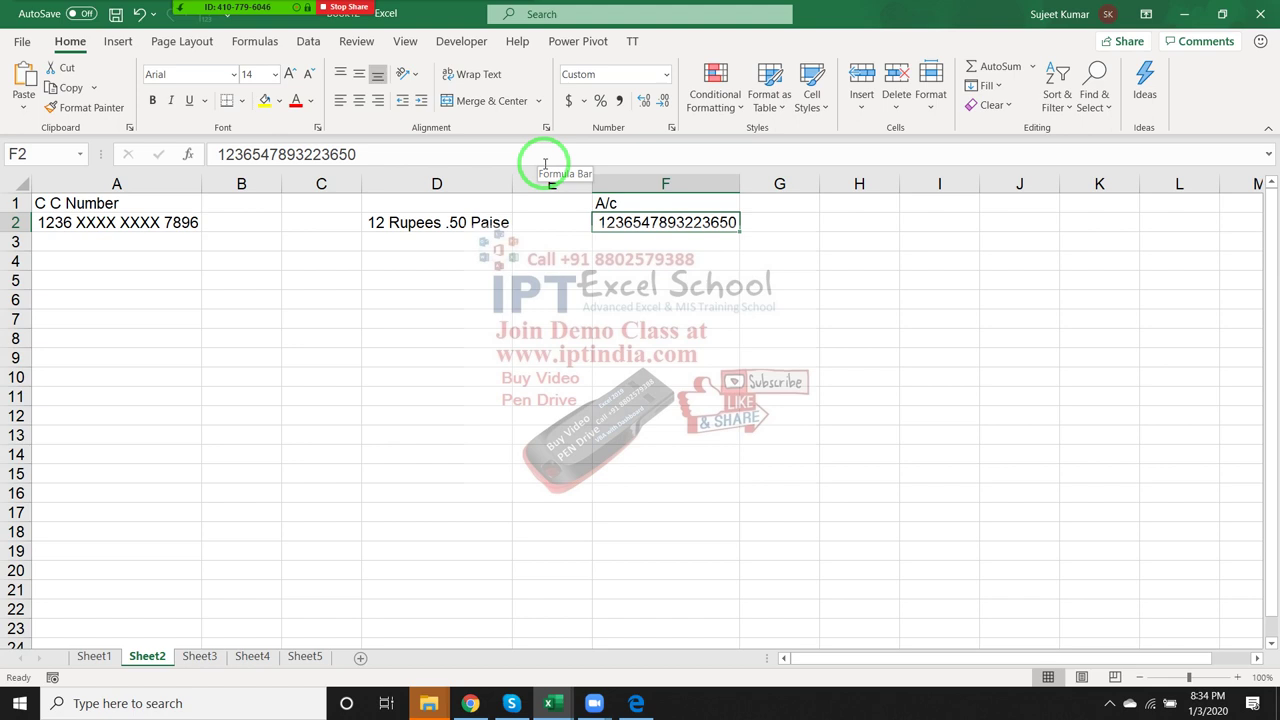
- Select the empty cell G2 beside the account number
key(Up)
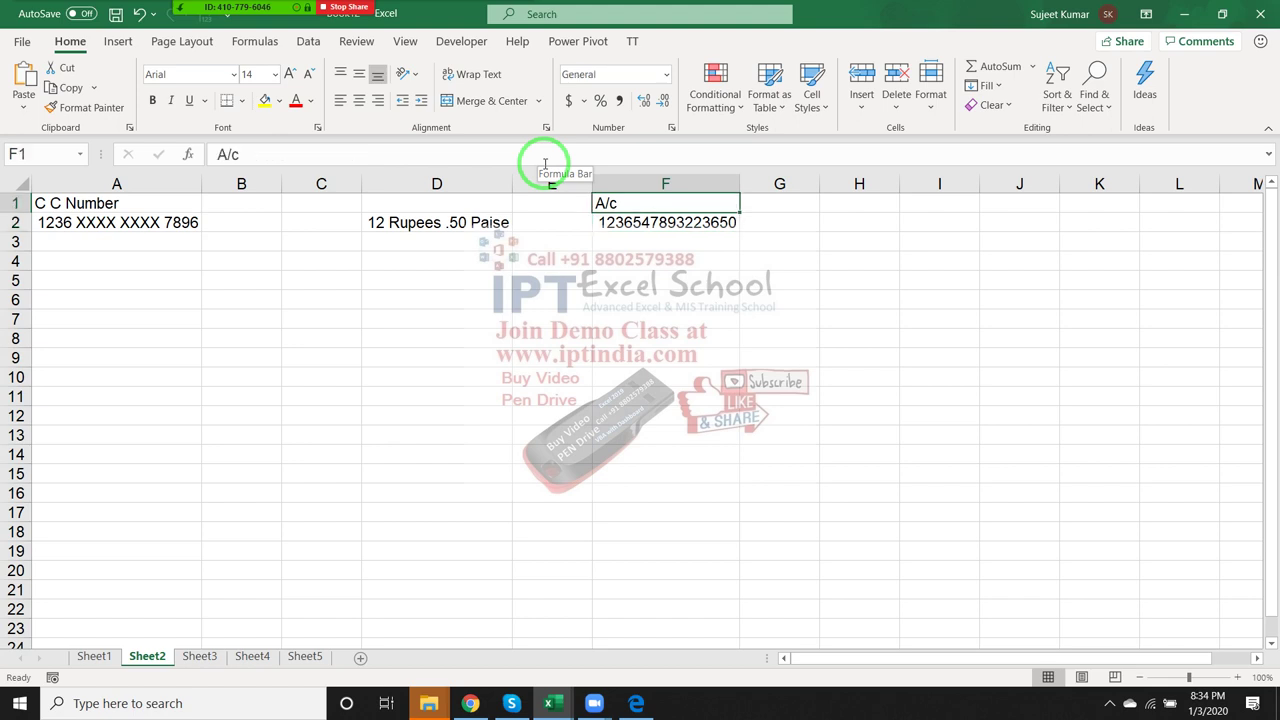
key(Right)
key(Down)
key(Left)
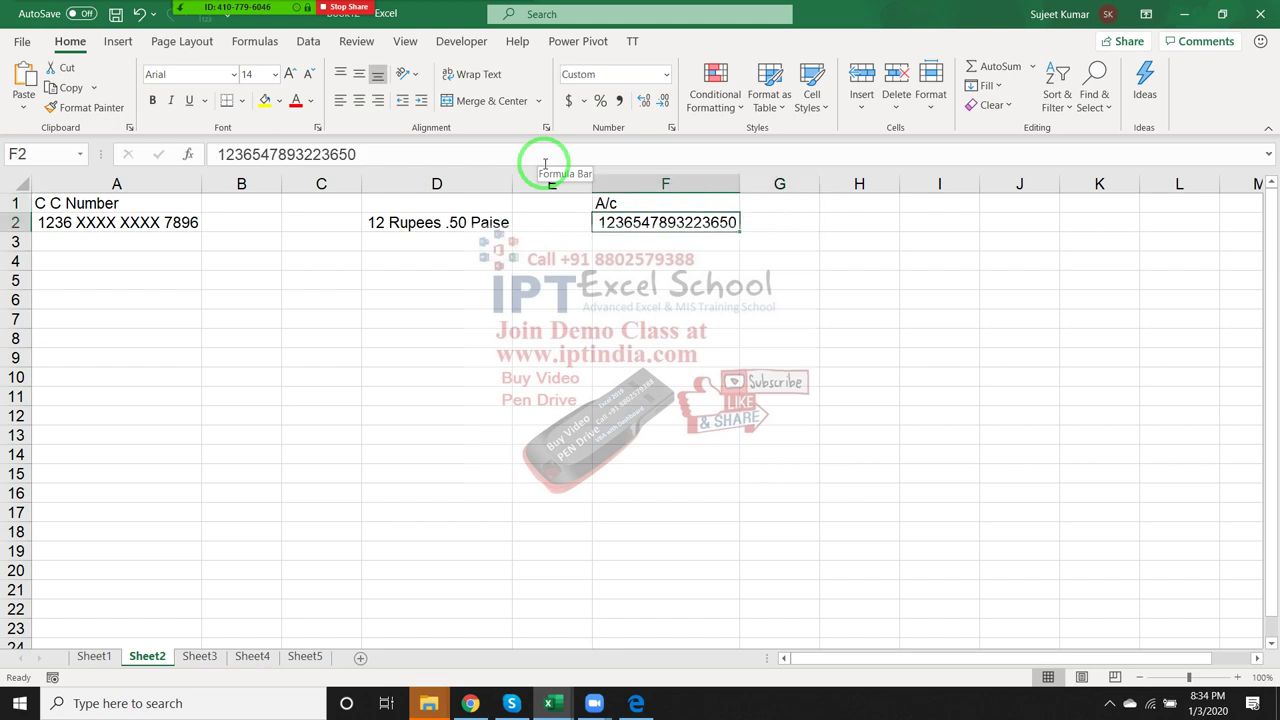
key(Right)
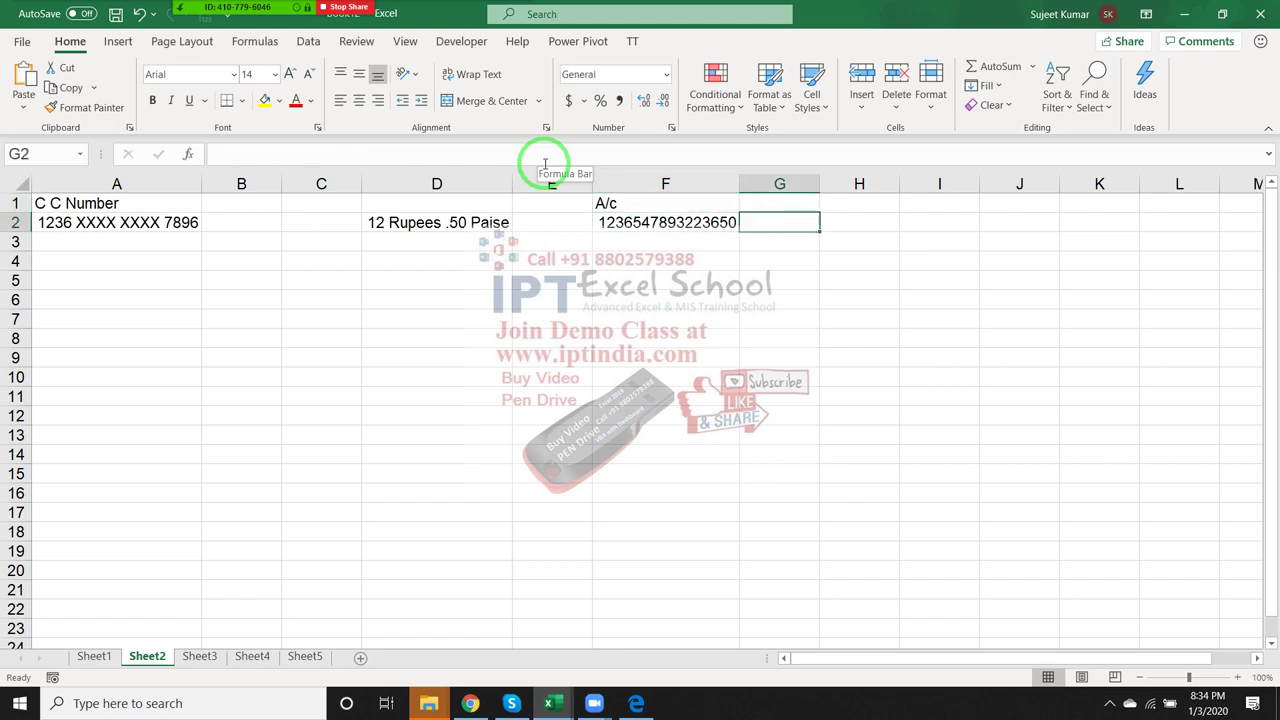
- Store a 37-digit number in G2 as text by prefixing it with an apostrophe
text('3216516316)
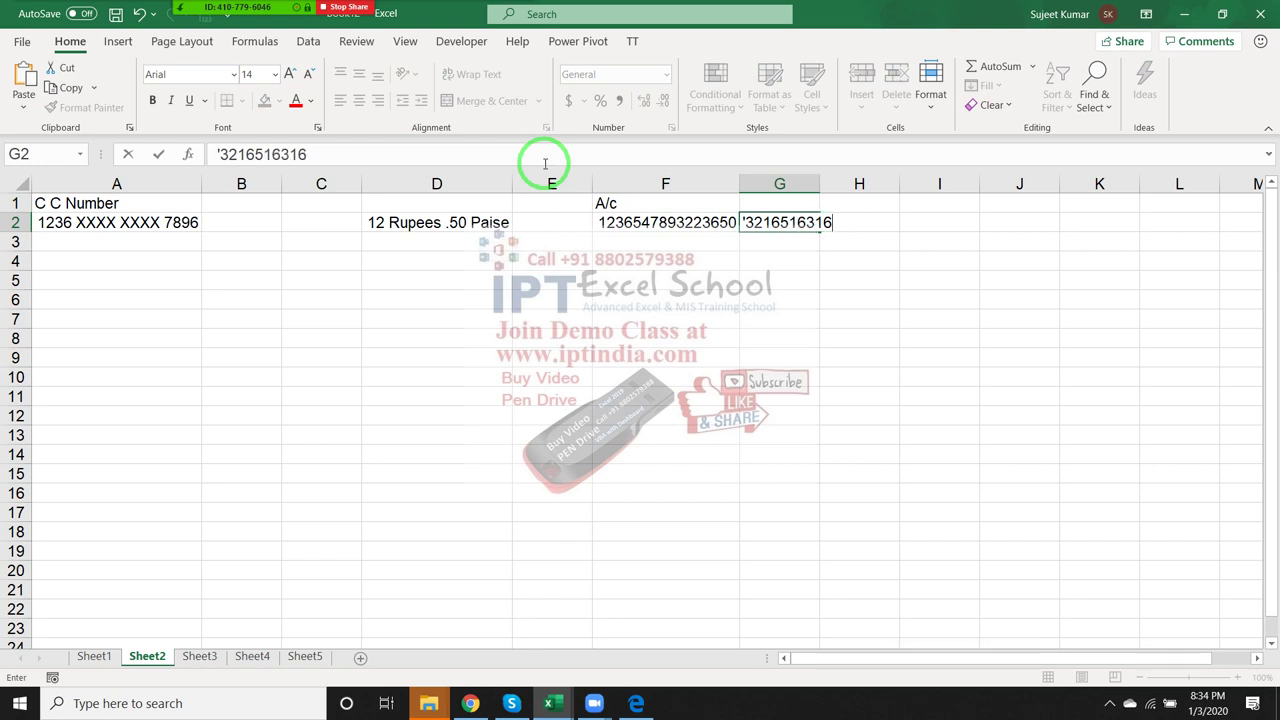
text(5416546546549874631365421)
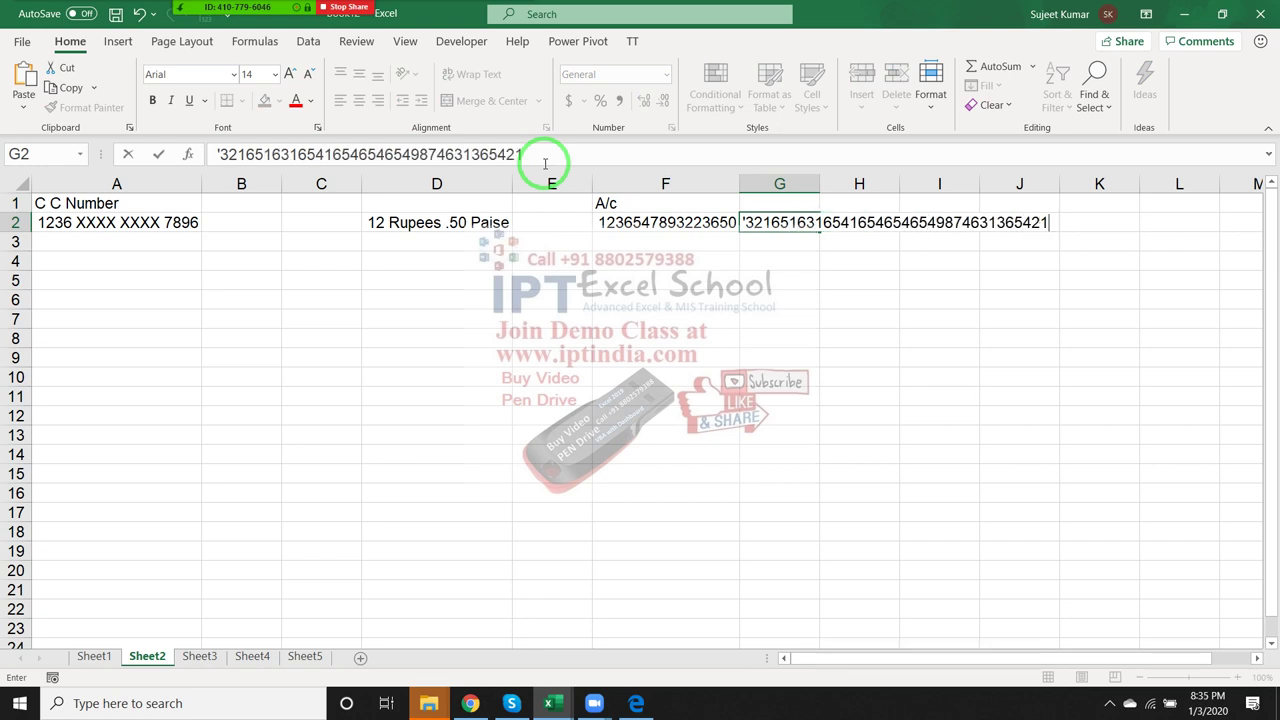
text(34)
key(Return)
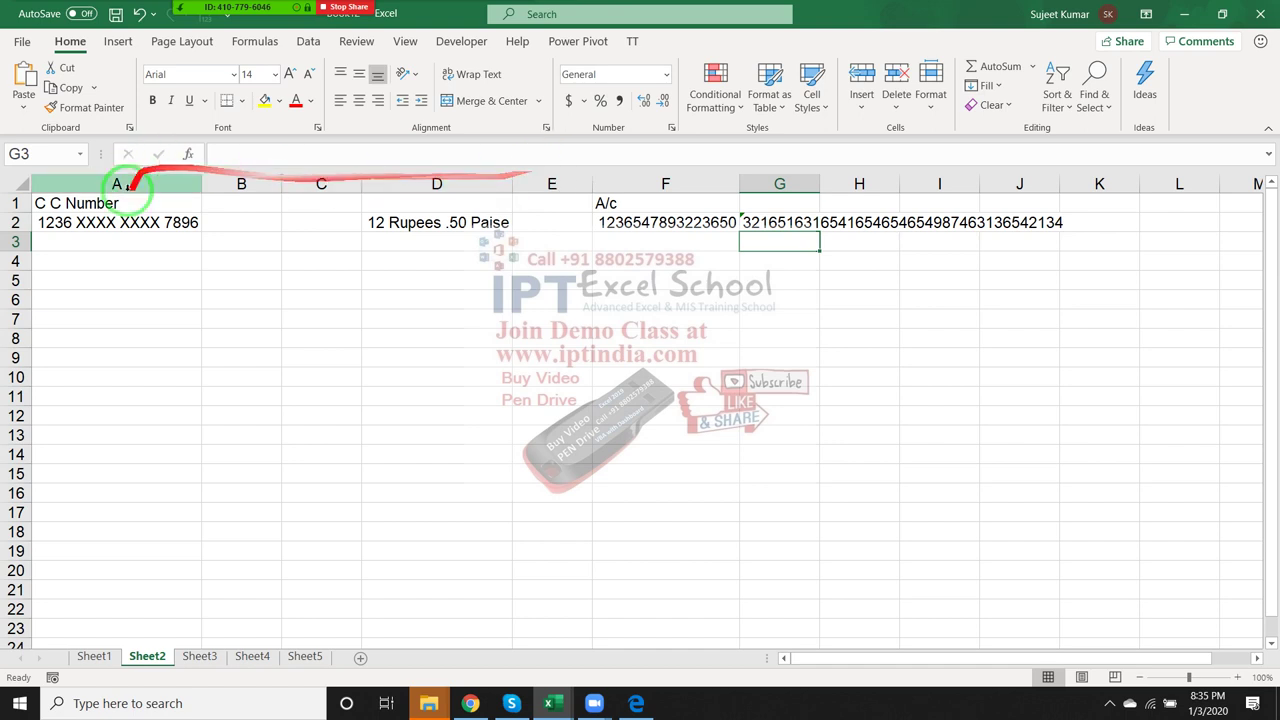
click(140, 336)
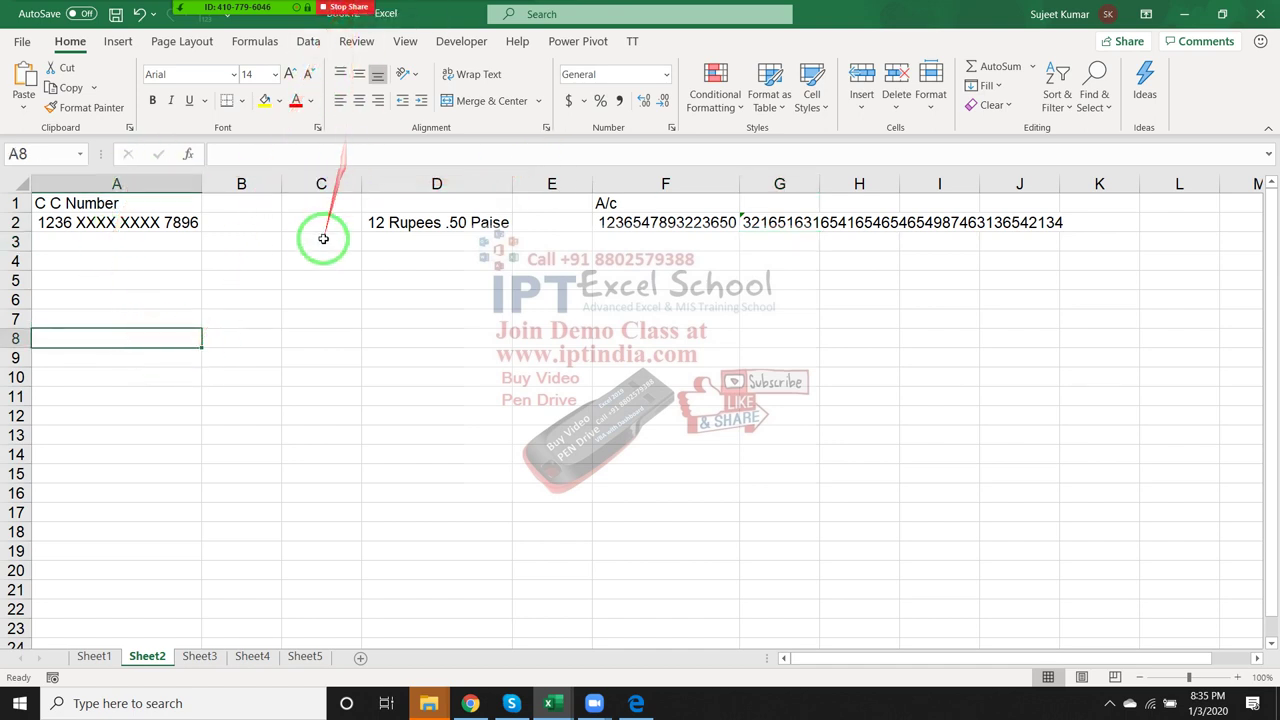
click(429, 375)
scroll(429, 371, down, 2)
scroll(412, 365, down, 2)
scroll(360, 352, up, 3)
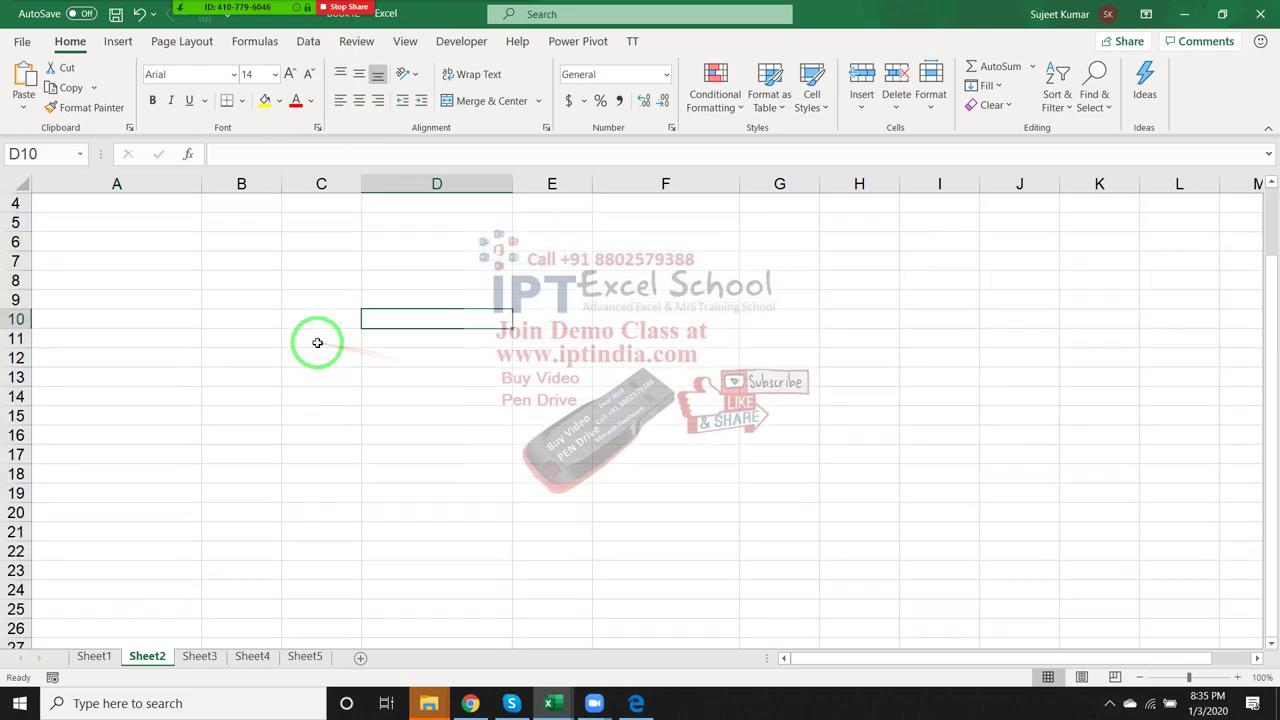
scroll(260, 345, up, 1)
scroll(224, 351, down, 2)
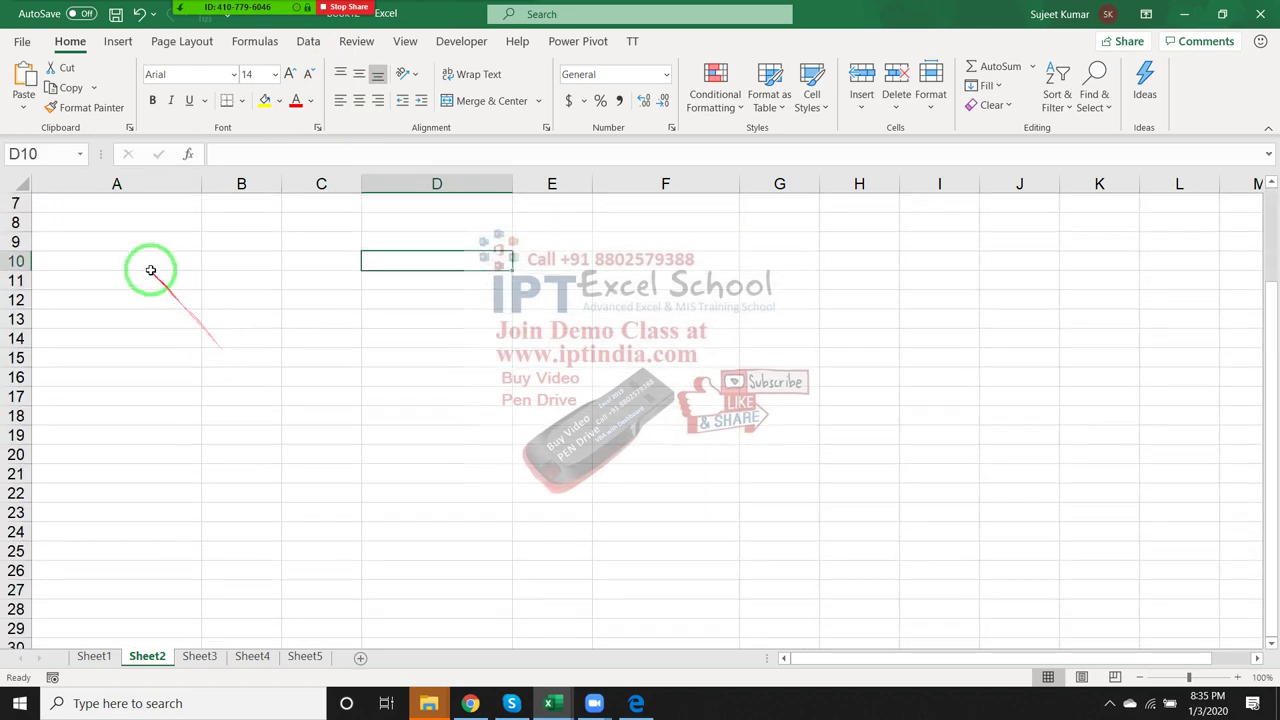
click(149, 266)
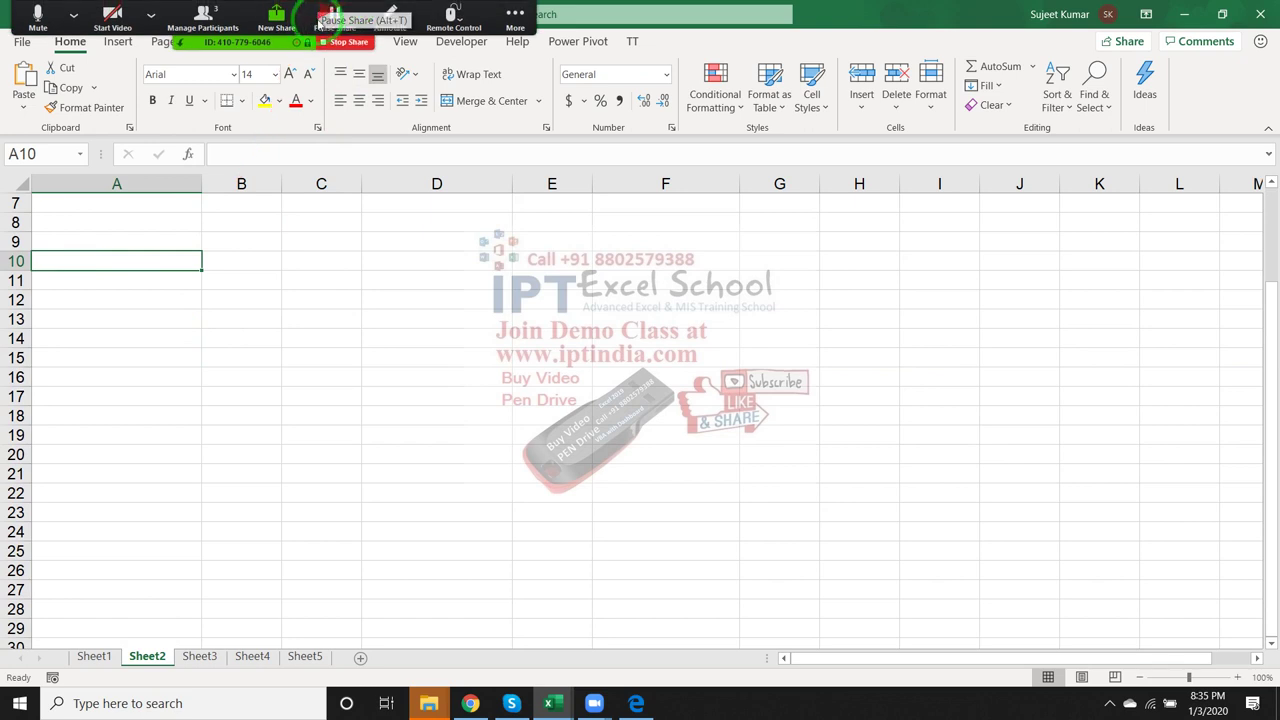
scroll(288, 300, up, 2)
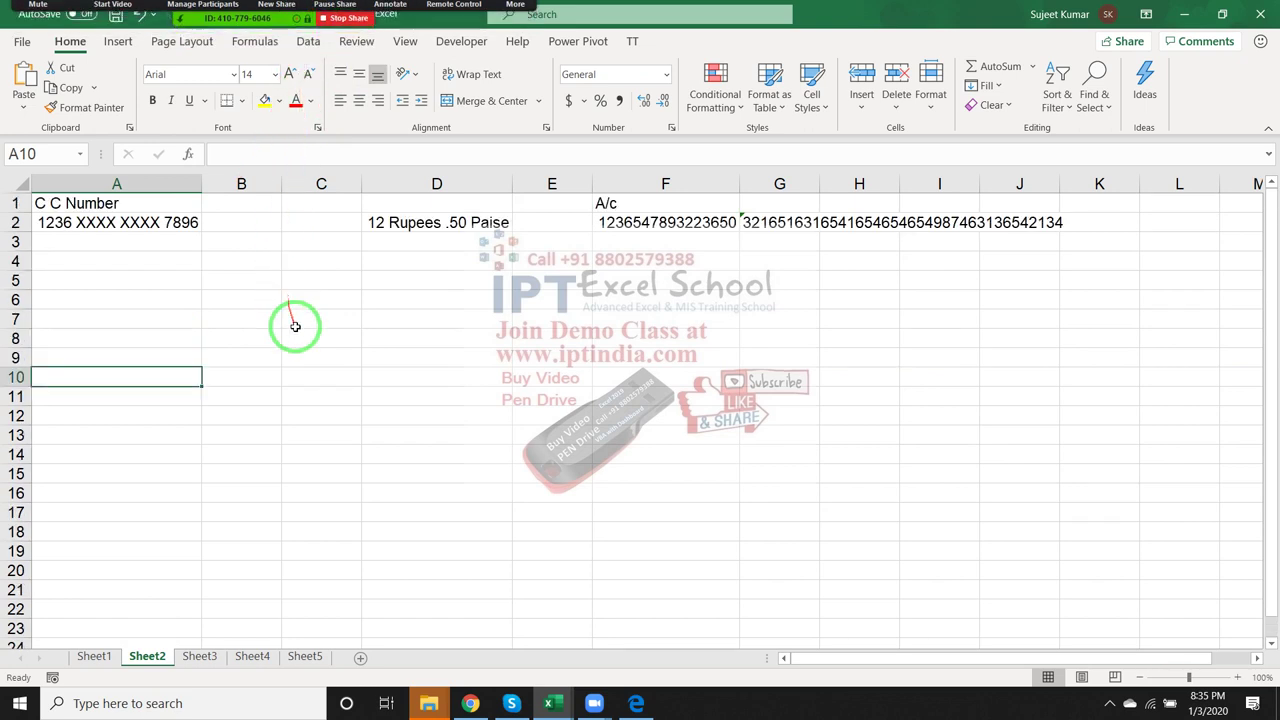
- On Sheet3, put Name in A1 and a student's first name in A2, filled down to A12
click(212, 656)
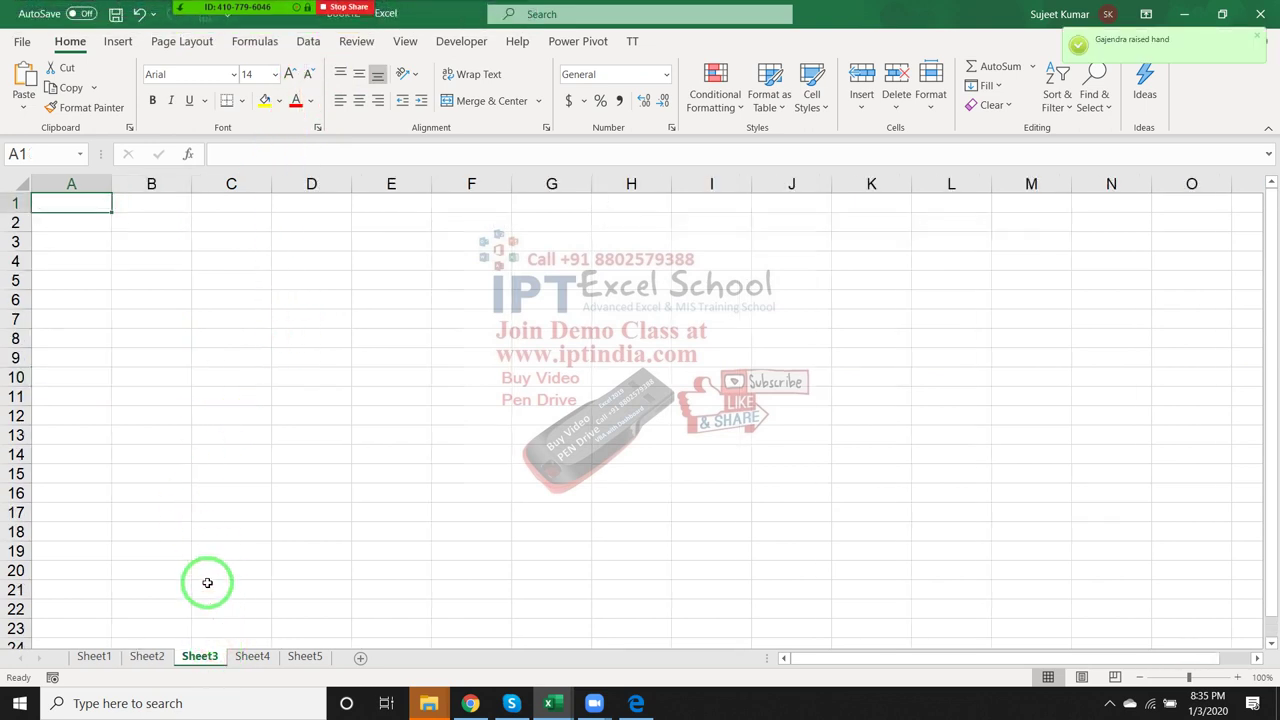
text(Nam)
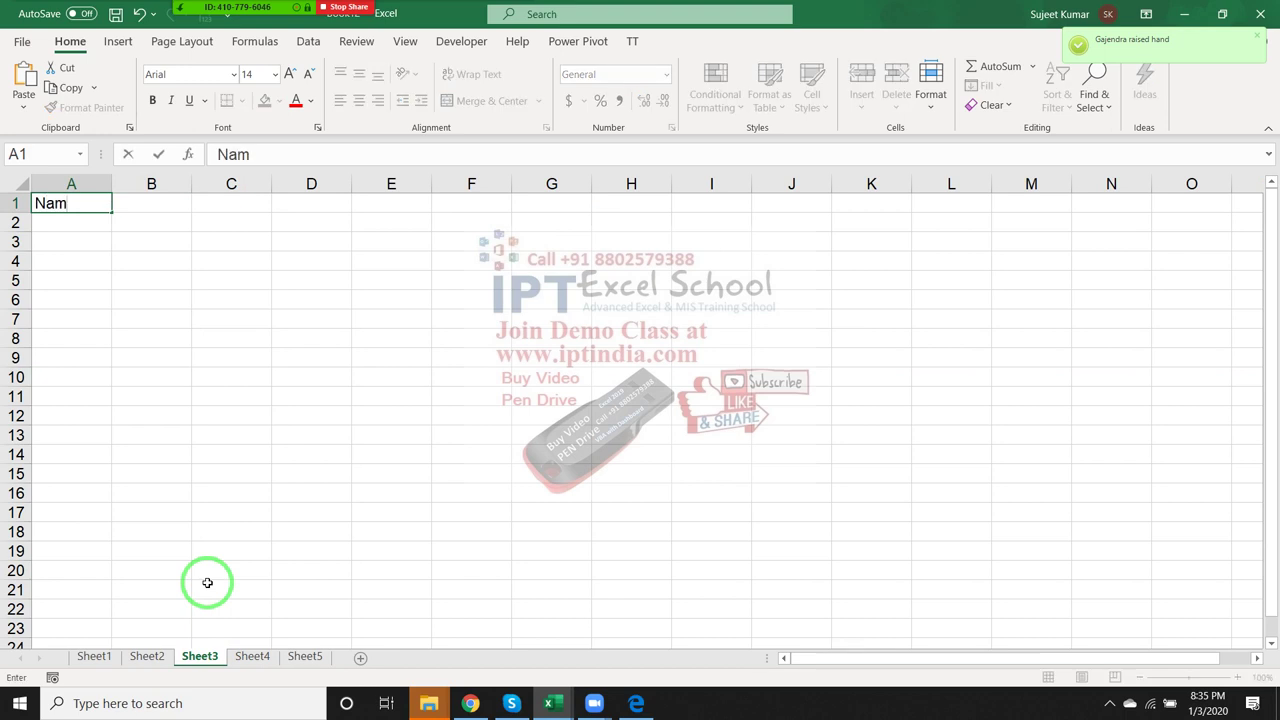
text(e)
key(Return)
text(P)
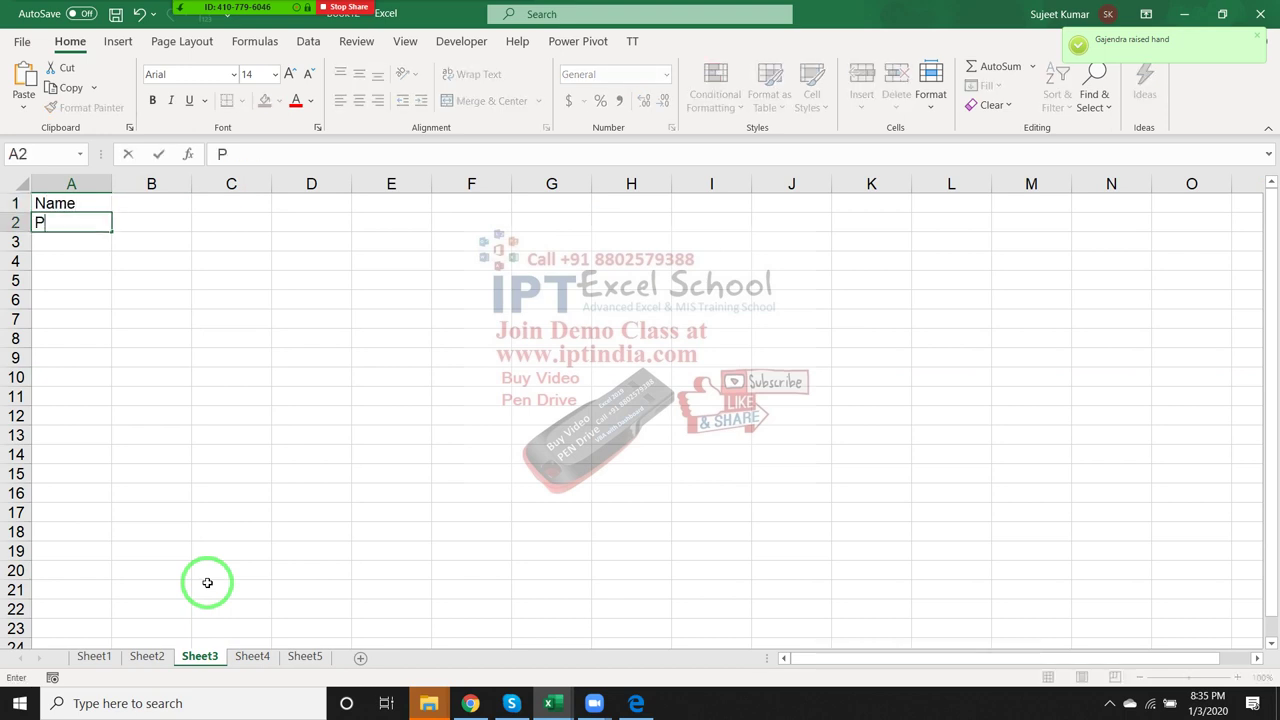
text(uja)
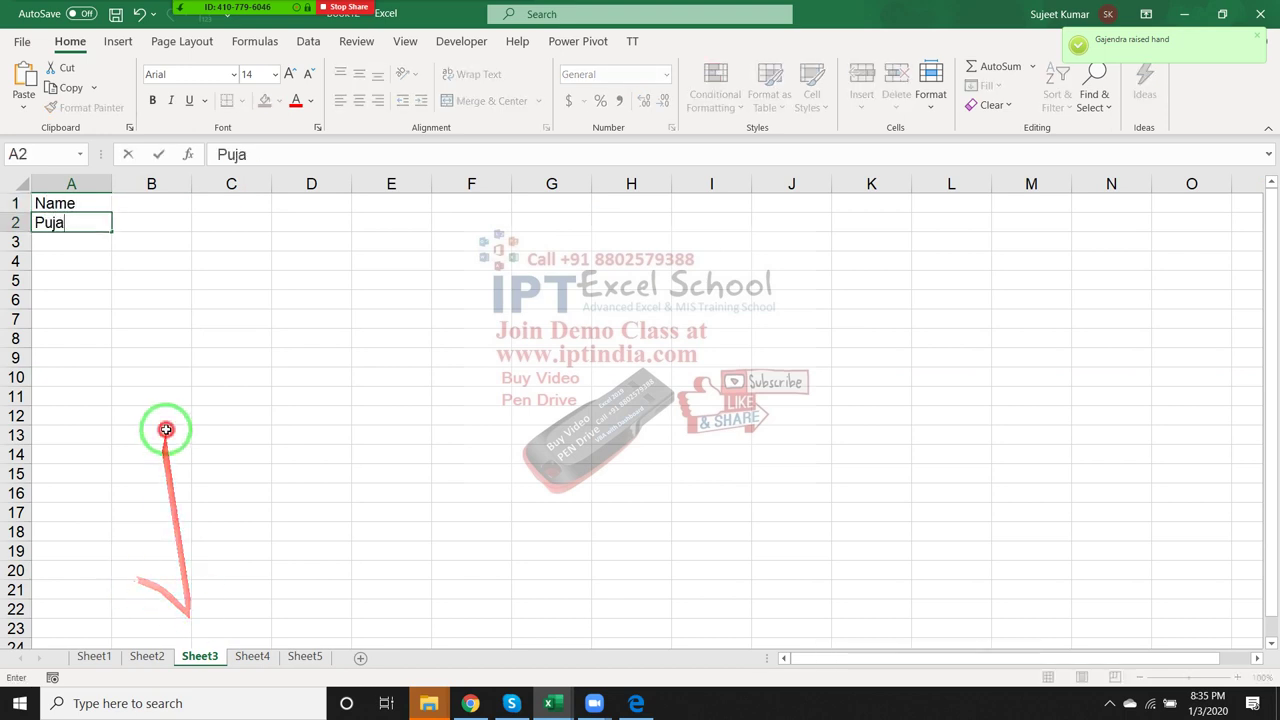
click(171, 432)
click(86, 220)
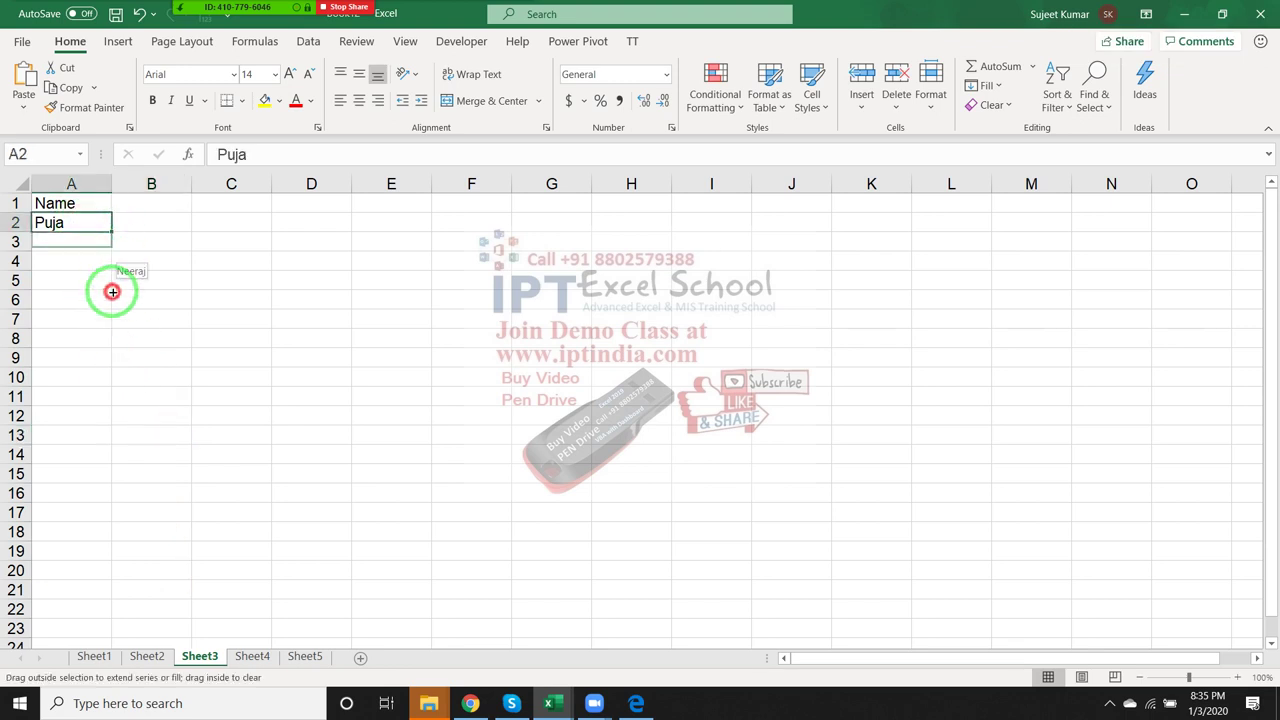
drag(113, 233, 113, 424)
click(160, 205)
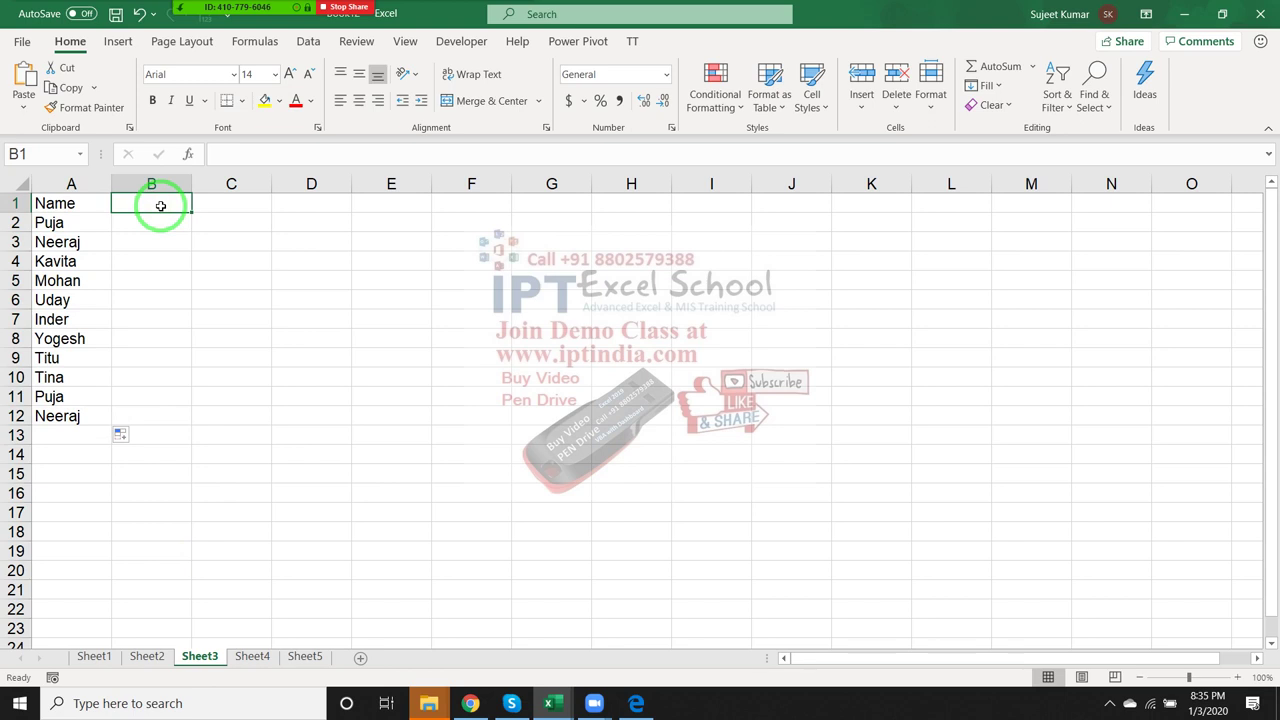
- Enter 1/1 in B1 and fill daily dates across row 1 through 31-Jan in AF1
text(1/)
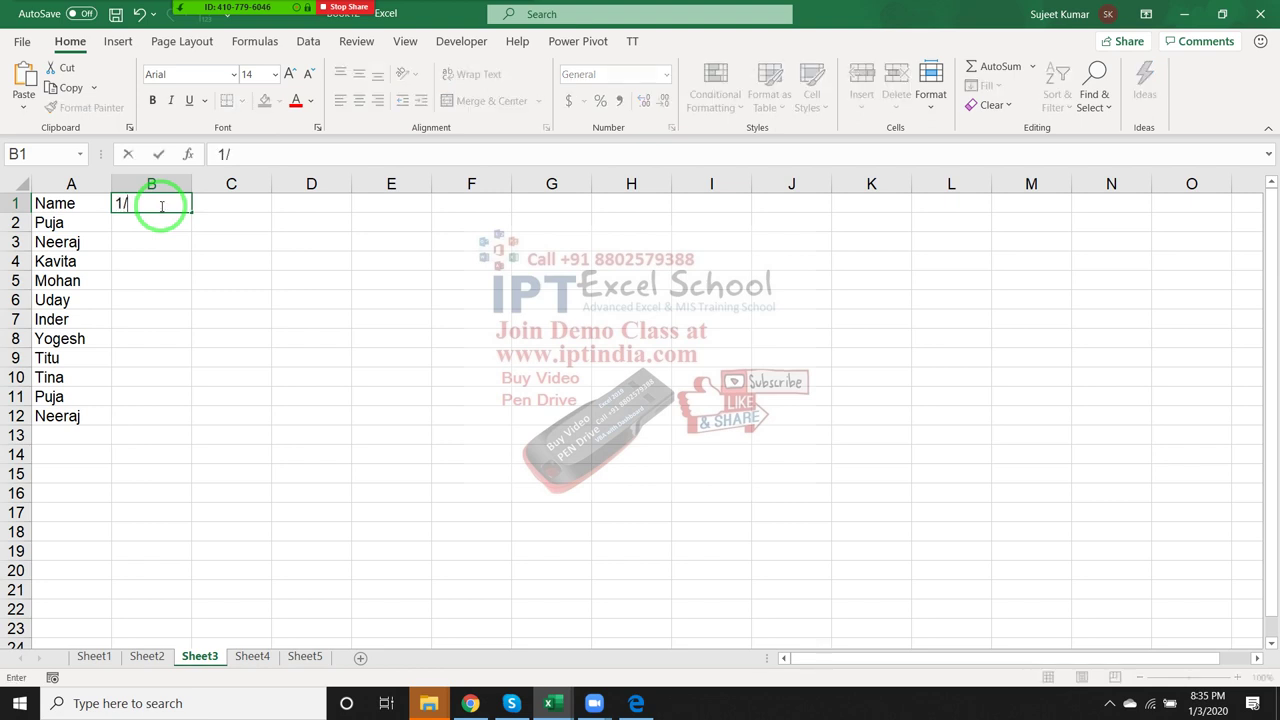
text(1)
key(Return)
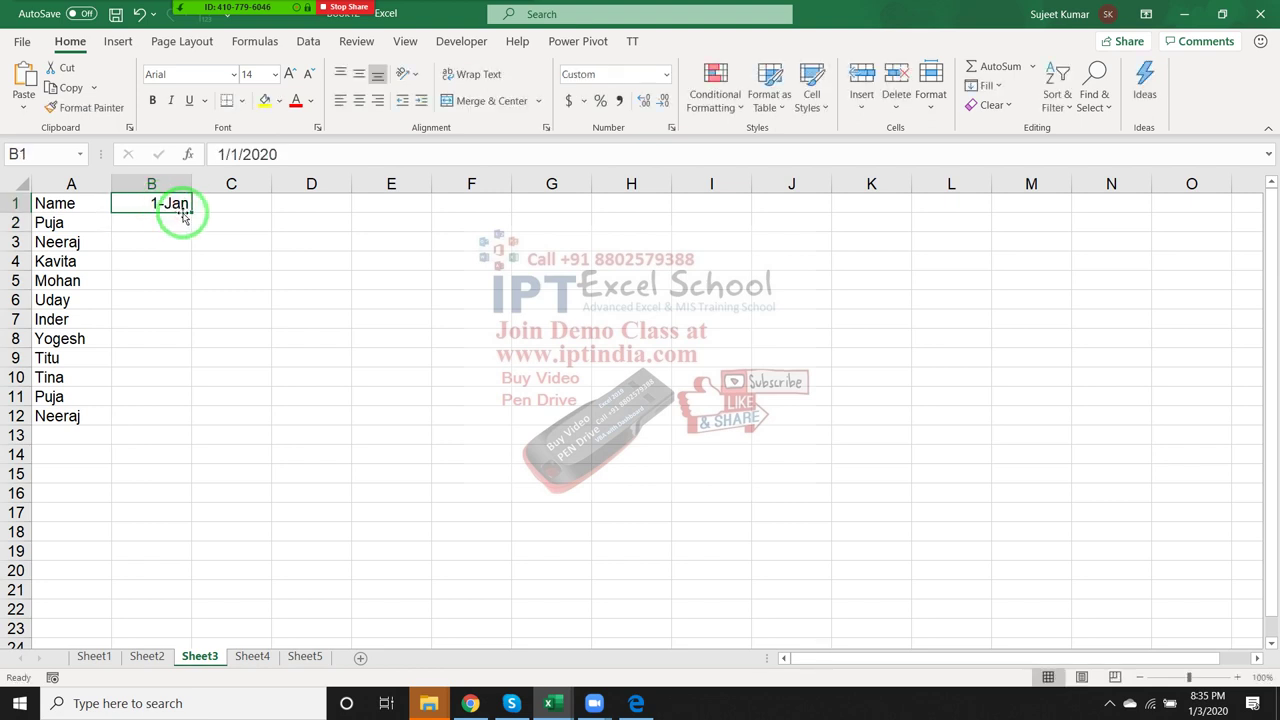
drag(191, 212, 1272, 330)
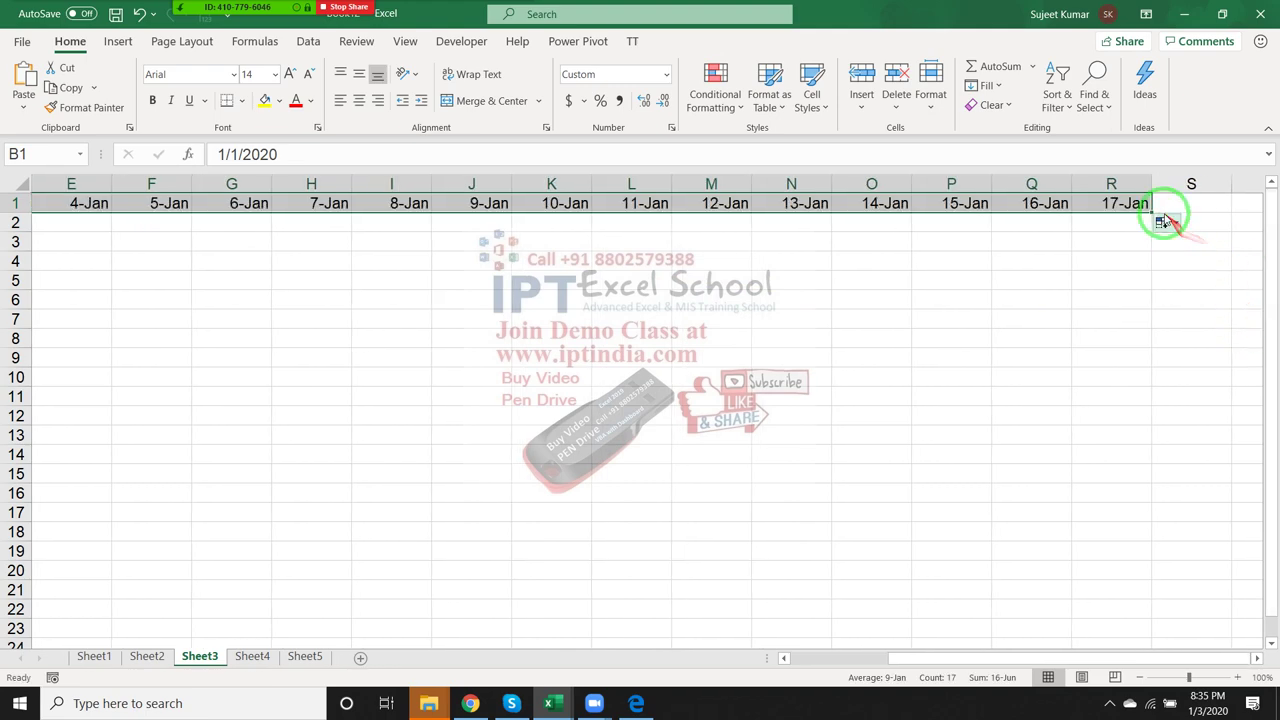
mouse_move(1150, 212)
mouse_down()
mouse_move(1256, 211)
mouse_move(1132, 184)
mouse_up()
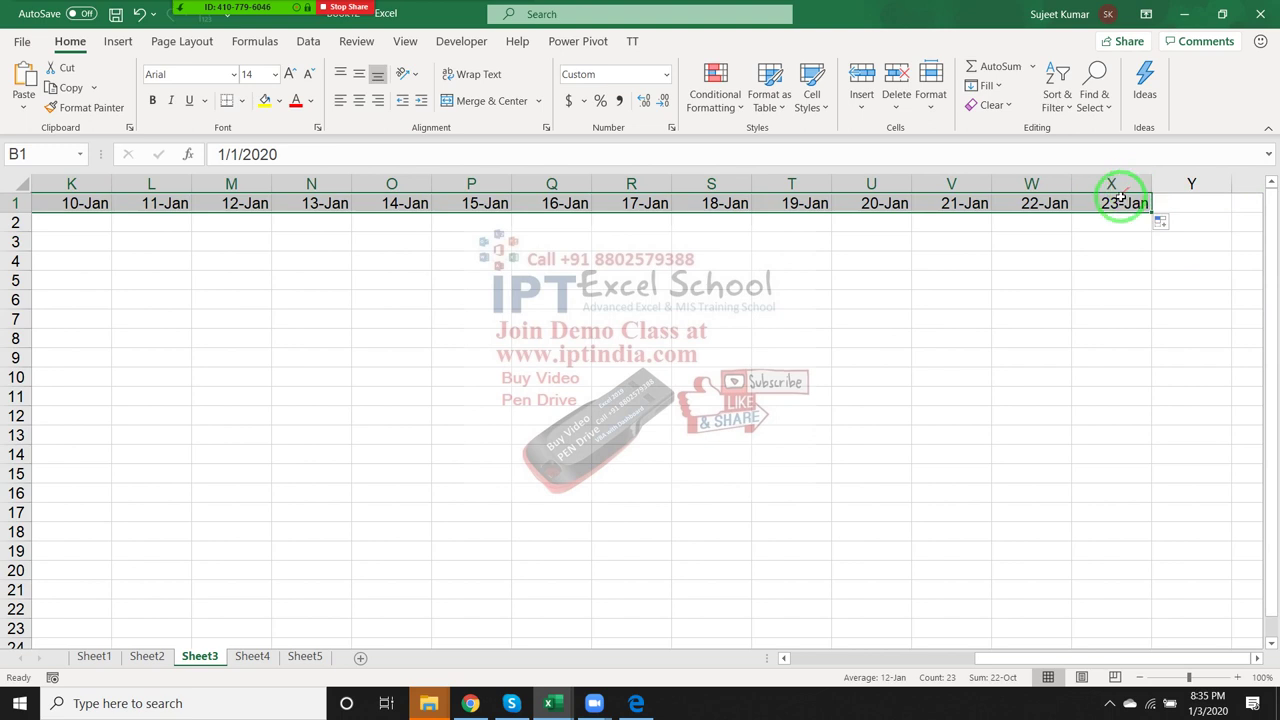
click(1114, 204)
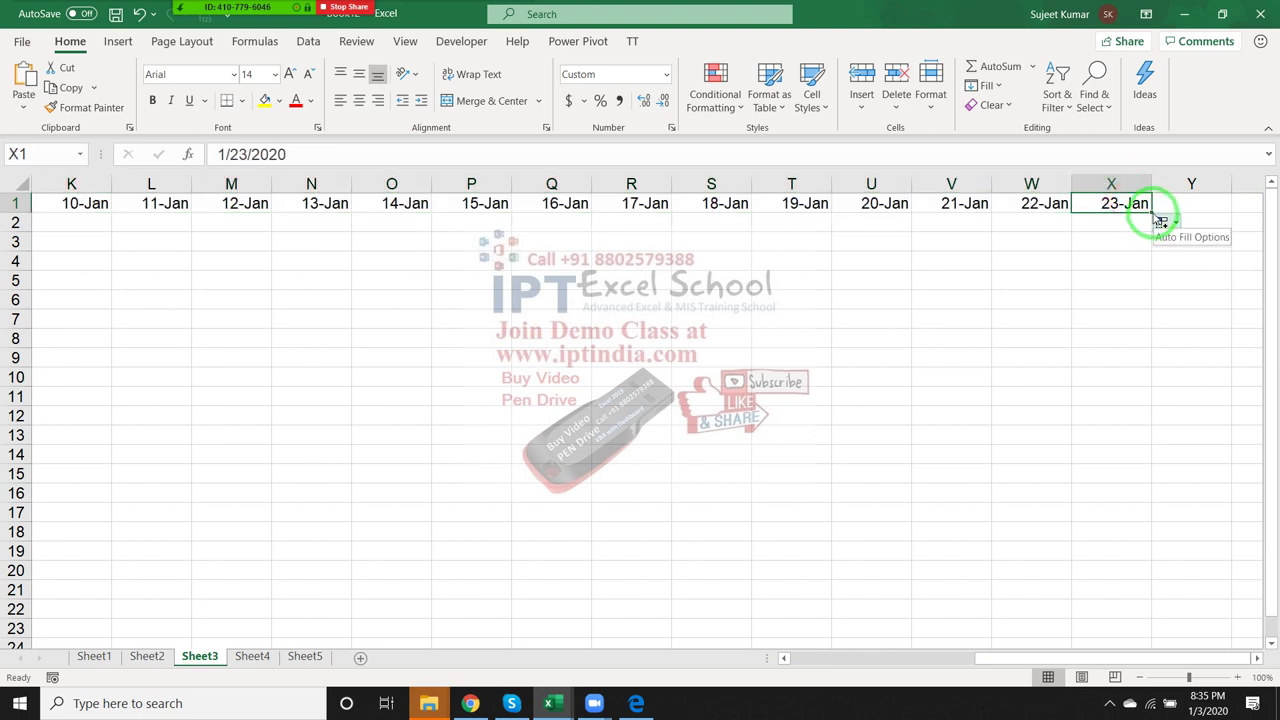
drag(1160, 221, 1275, 230)
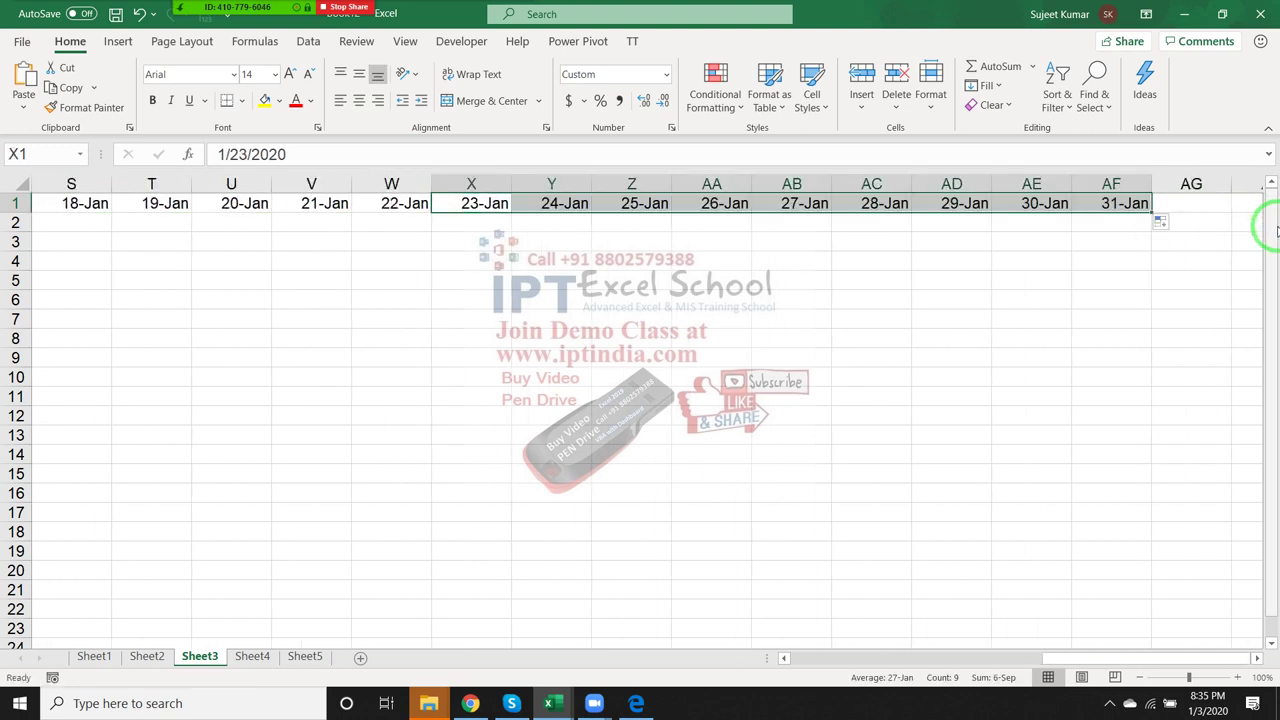
key(ctrl+Home)
- Enter =RANDBETWEEN(0,9) in cell B2 under 1-Jan
key(Right)
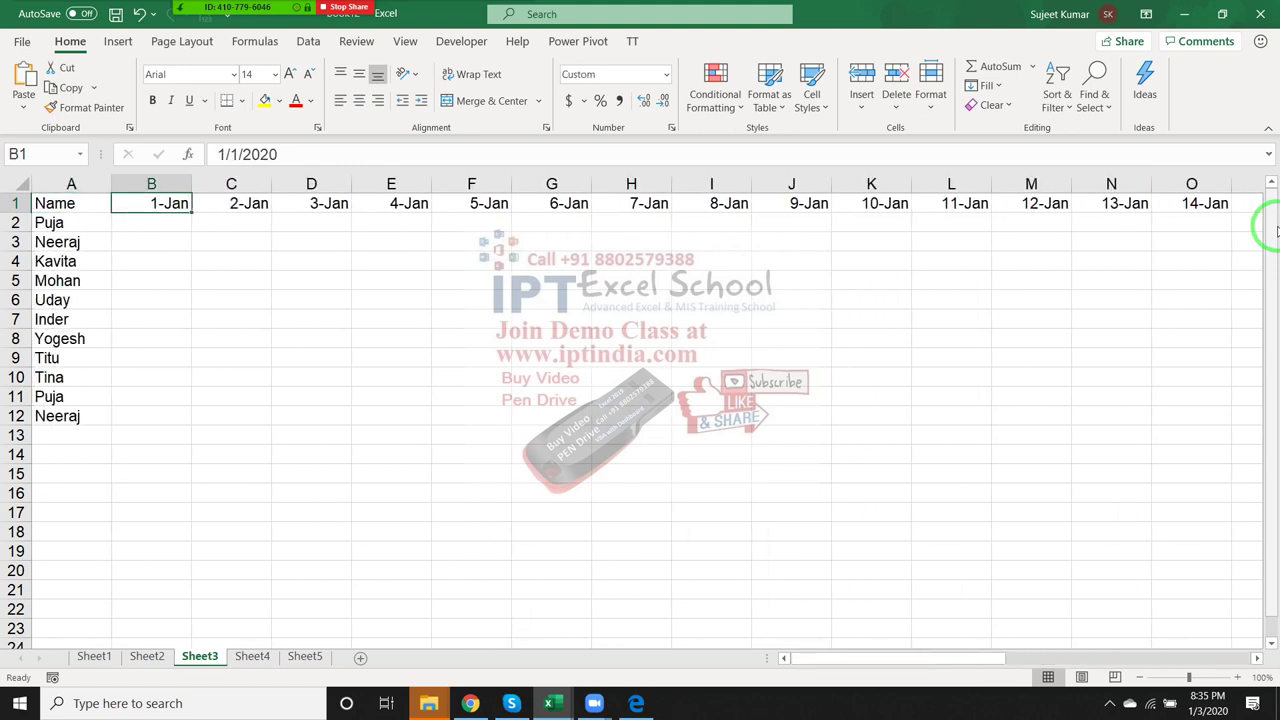
key(Down)
text(=ra)
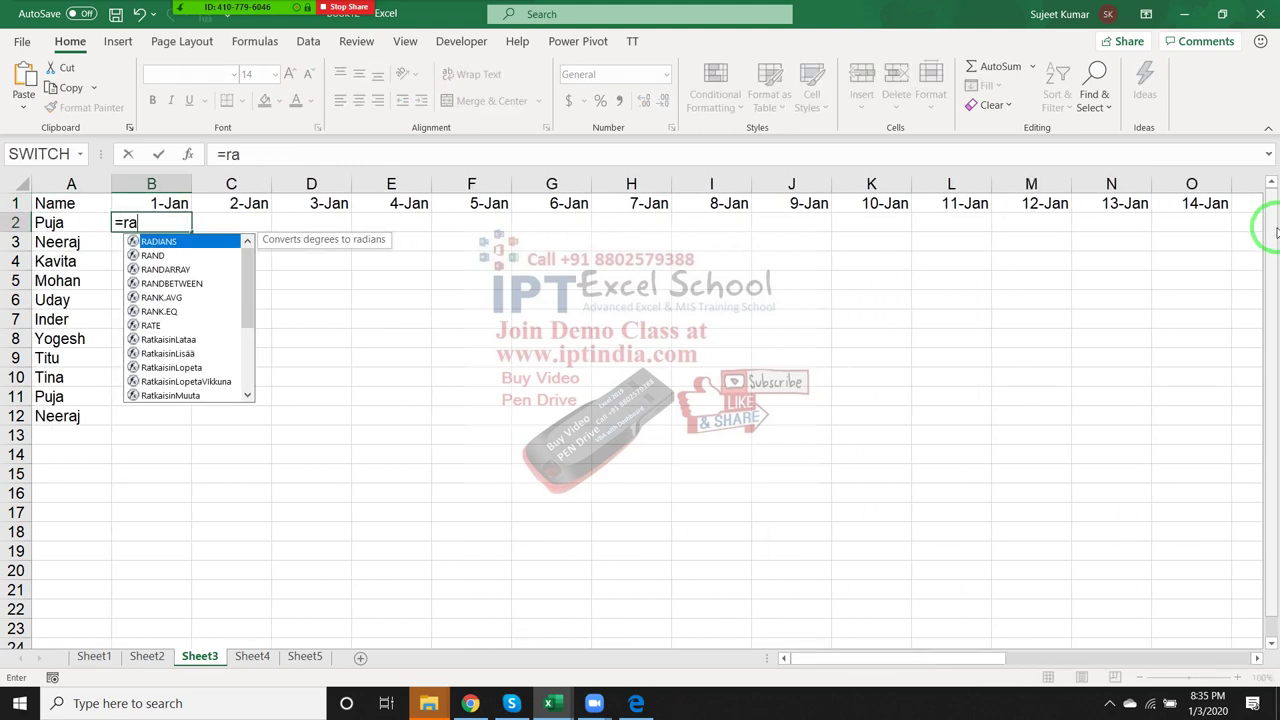
key(Down)
key(Down)
key(Down)
key(Tab)
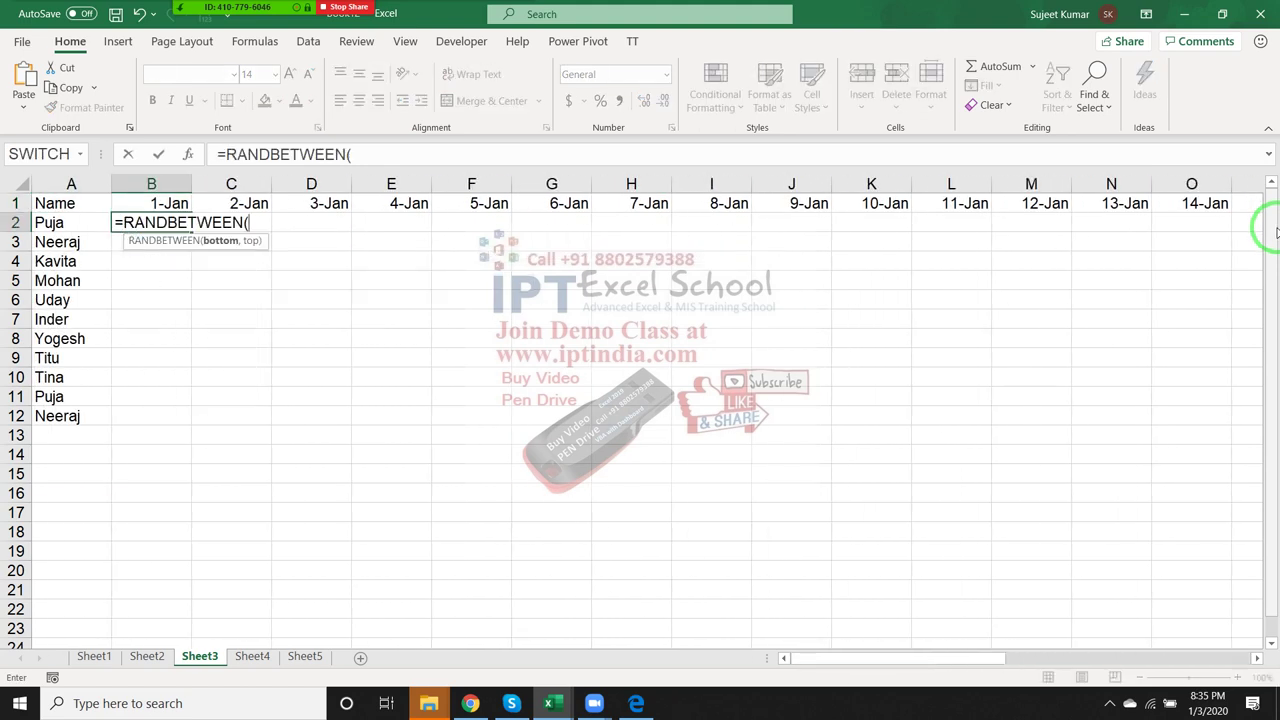
text(1)
key(BackSpace)
text(0)
text(,90)
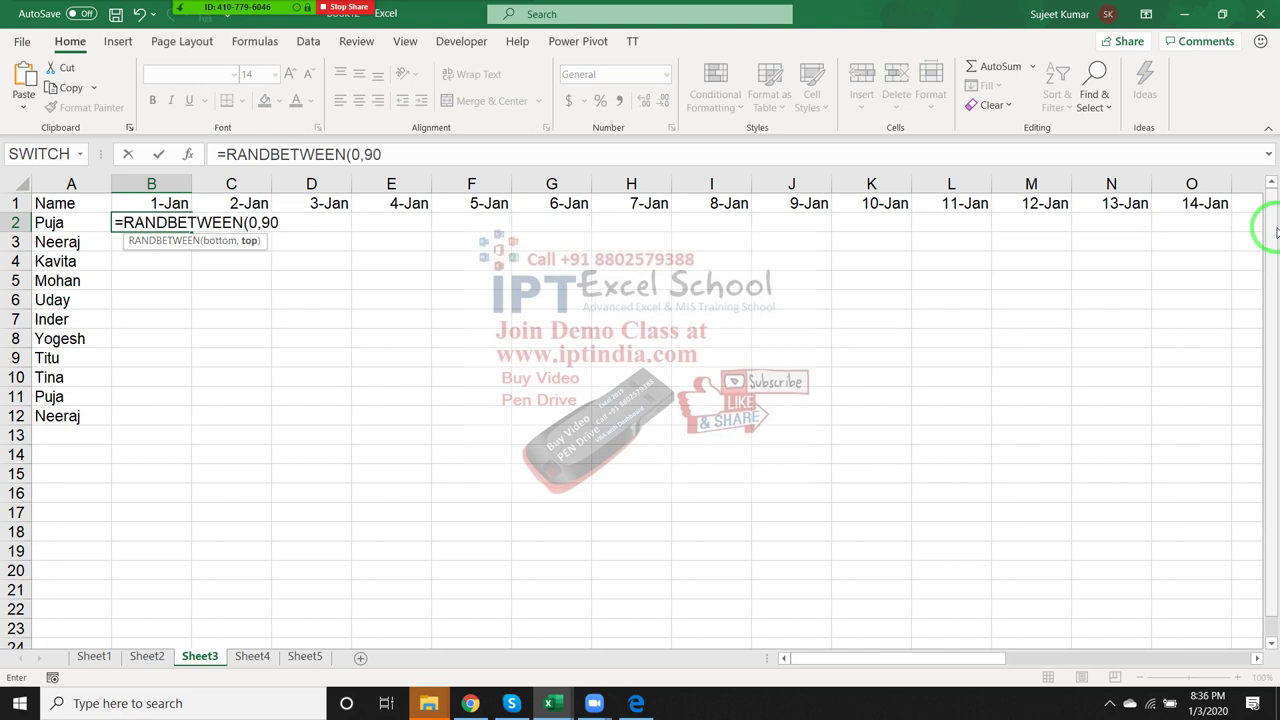
key(BackSpace)
key(Return)
- Fill the RANDBETWEEN formula across the B2:AF12 grid and copy the range
key(Up)
key(Up)
key(ctrl+Right)
key(Down)
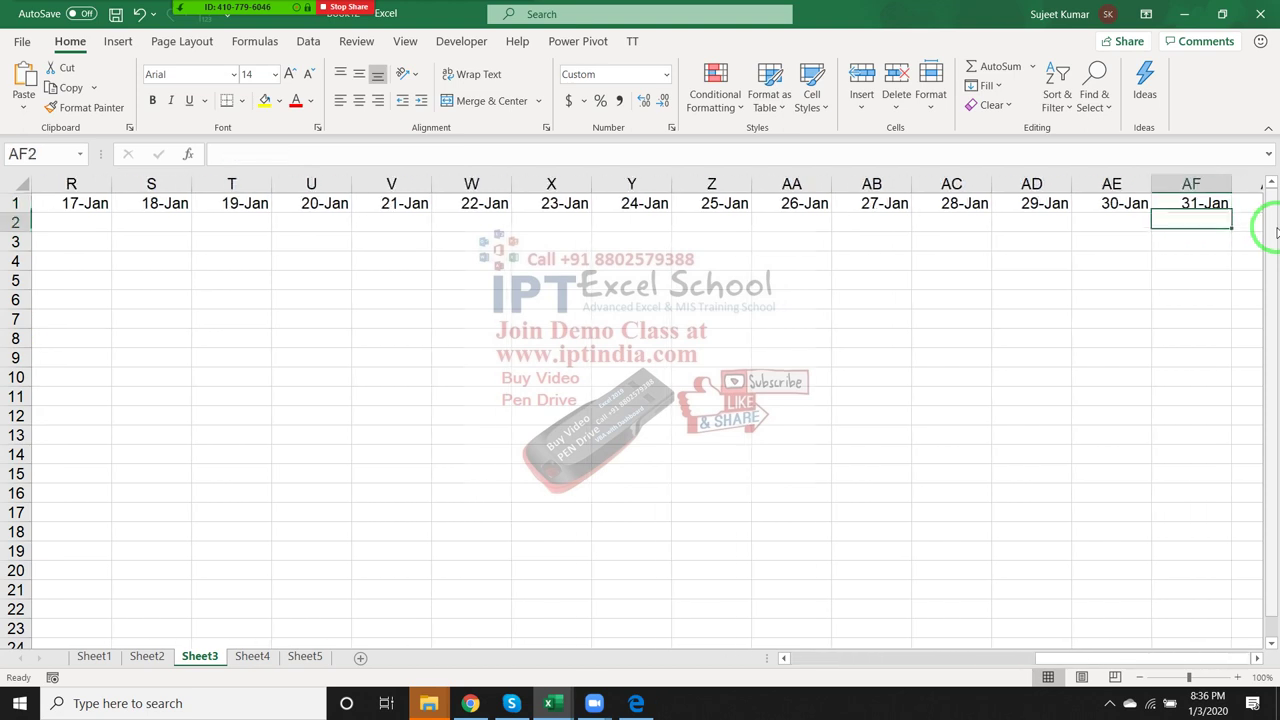
key(ctrl+shift+Left)
key(shift+Down)
key(shift+Down)
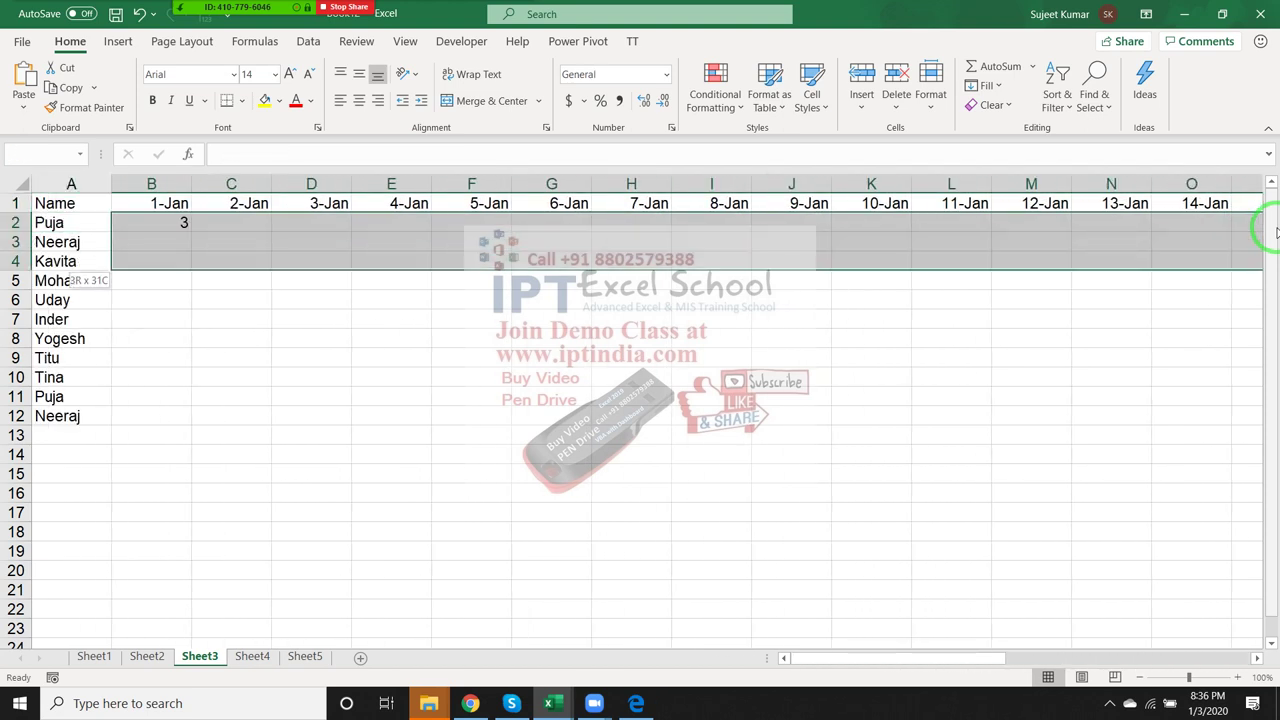
key(shift+Down)
key(shift+Down)
key(shift+Down)
key(shift+Down)
key(shift+Down)
key(shift+Down)
key(shift+Down)
key(shift+Down)
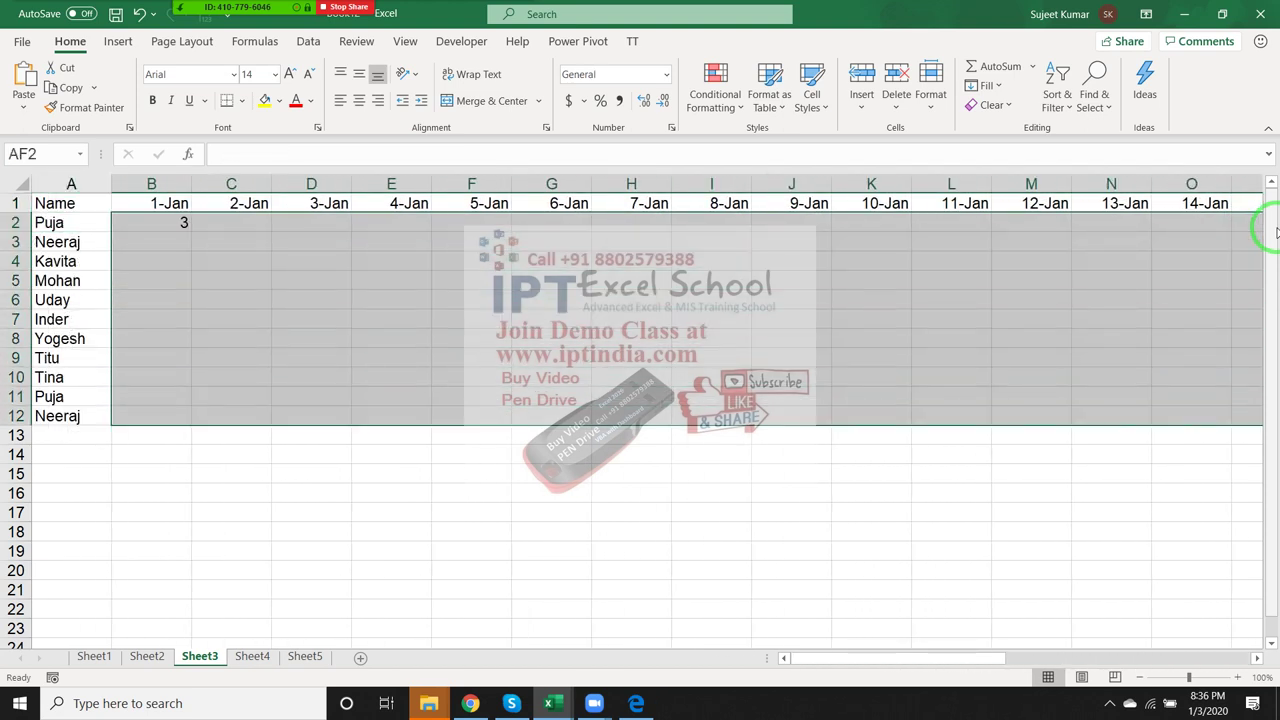
key(ctrl+r)
key(ctrl+d)
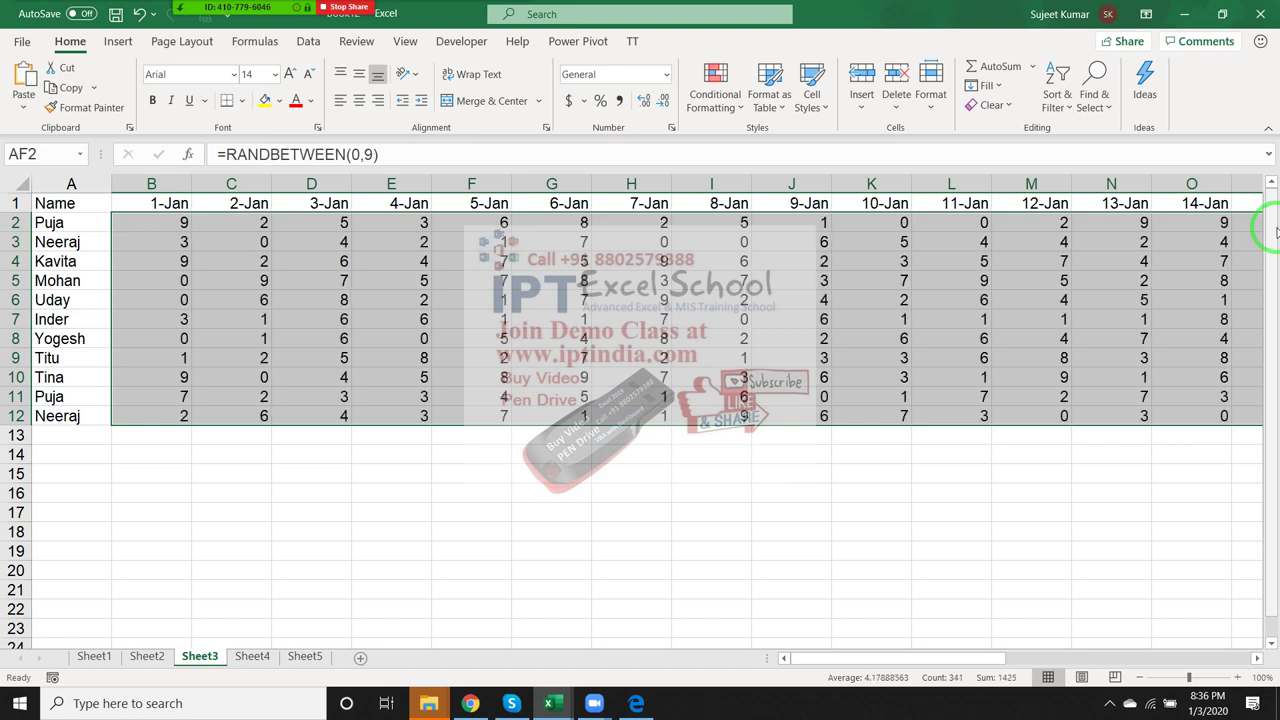
key(ctrl+c)
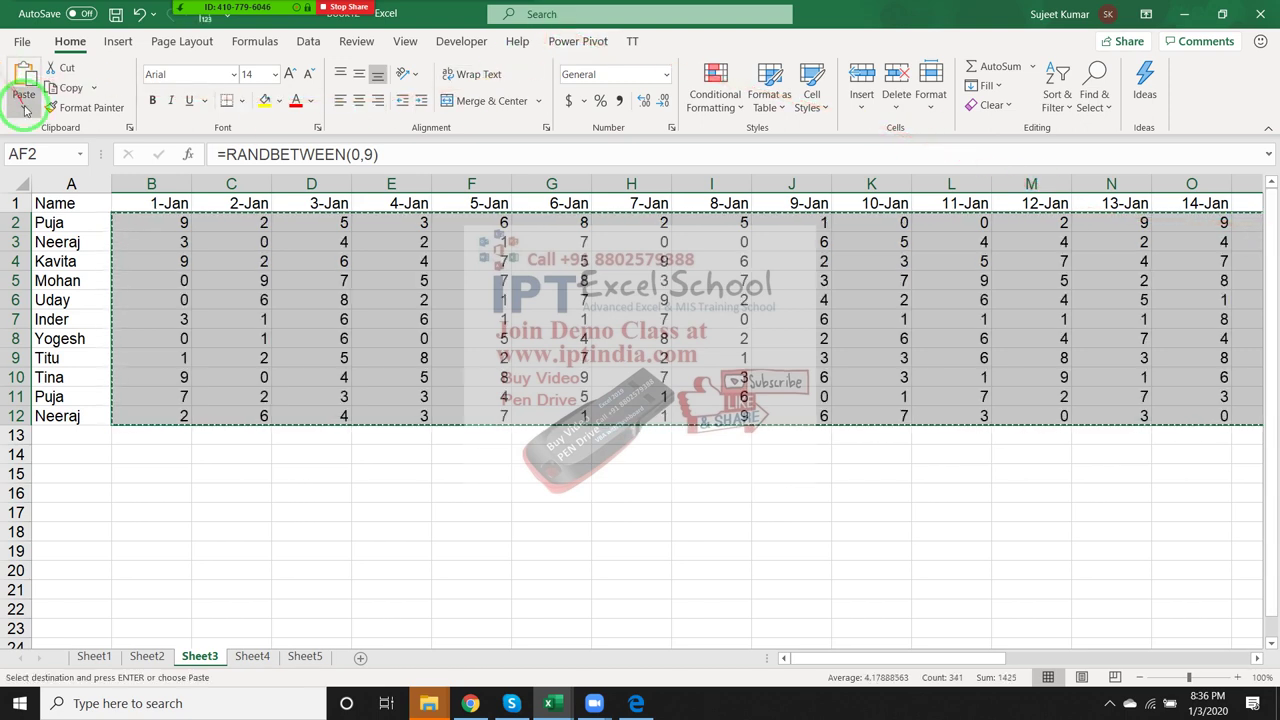
- Paste the copied grid back as values so the random digits become fixed
click(26, 110)
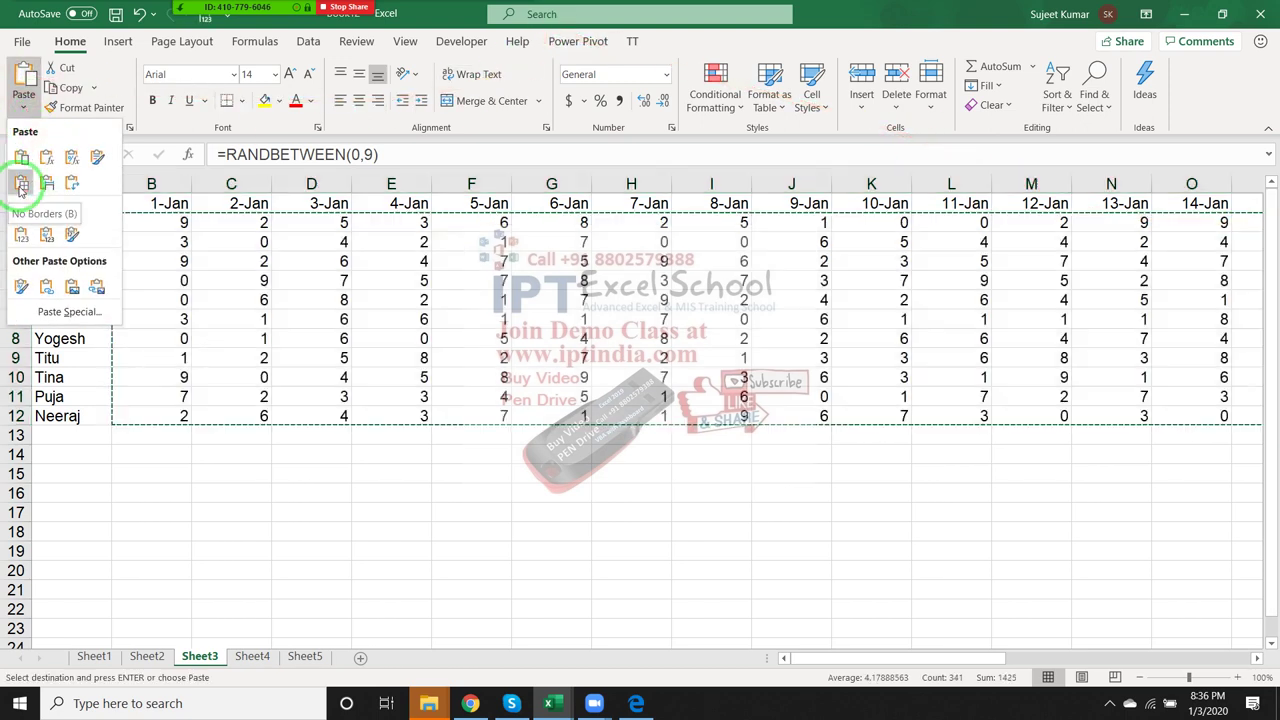
click(21, 234)
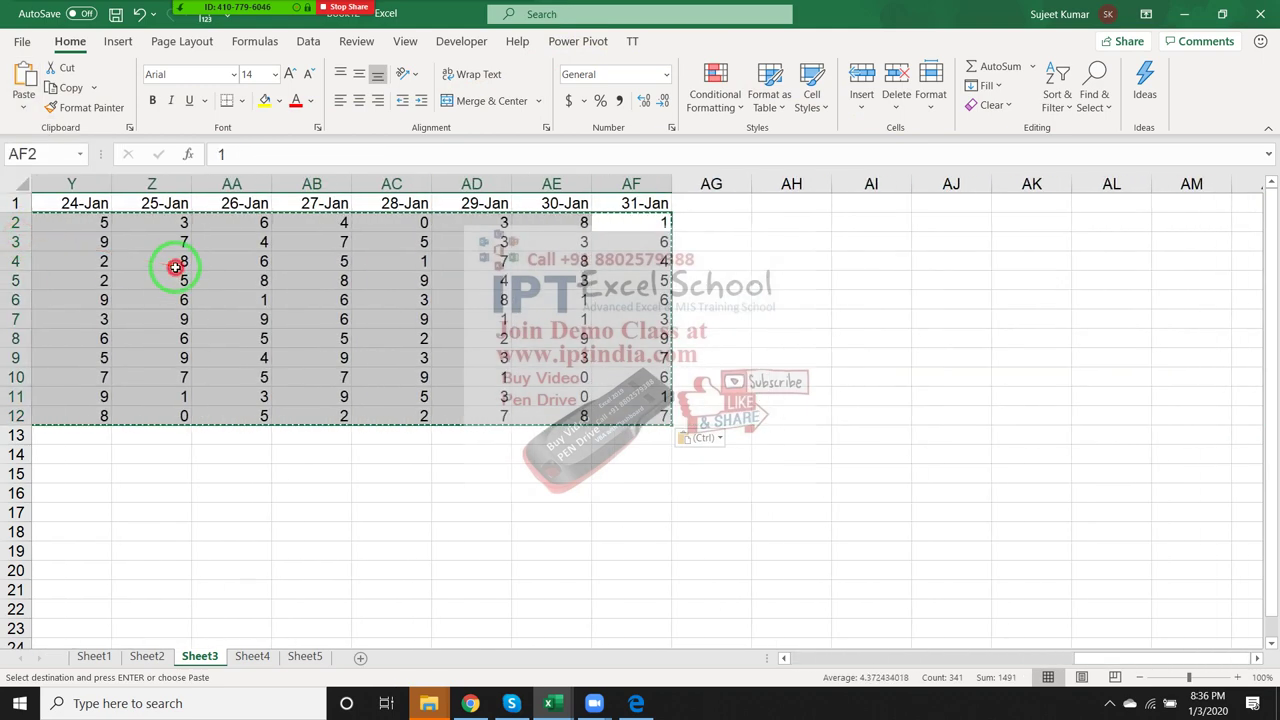
click(175, 267)
key(Escape)
key(Home)
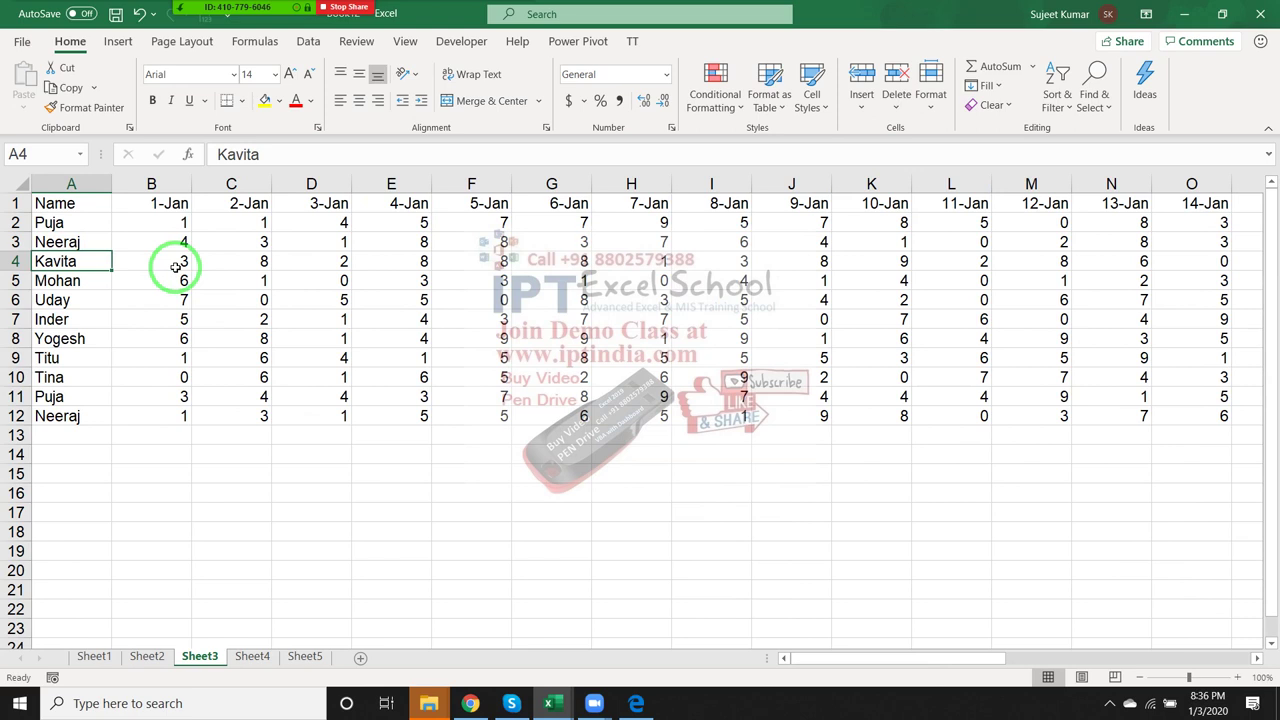
- Reselect the whole B2:AF12 grid and bring up its Format Cells settings
key(Up)
key(Up)
key(Right)
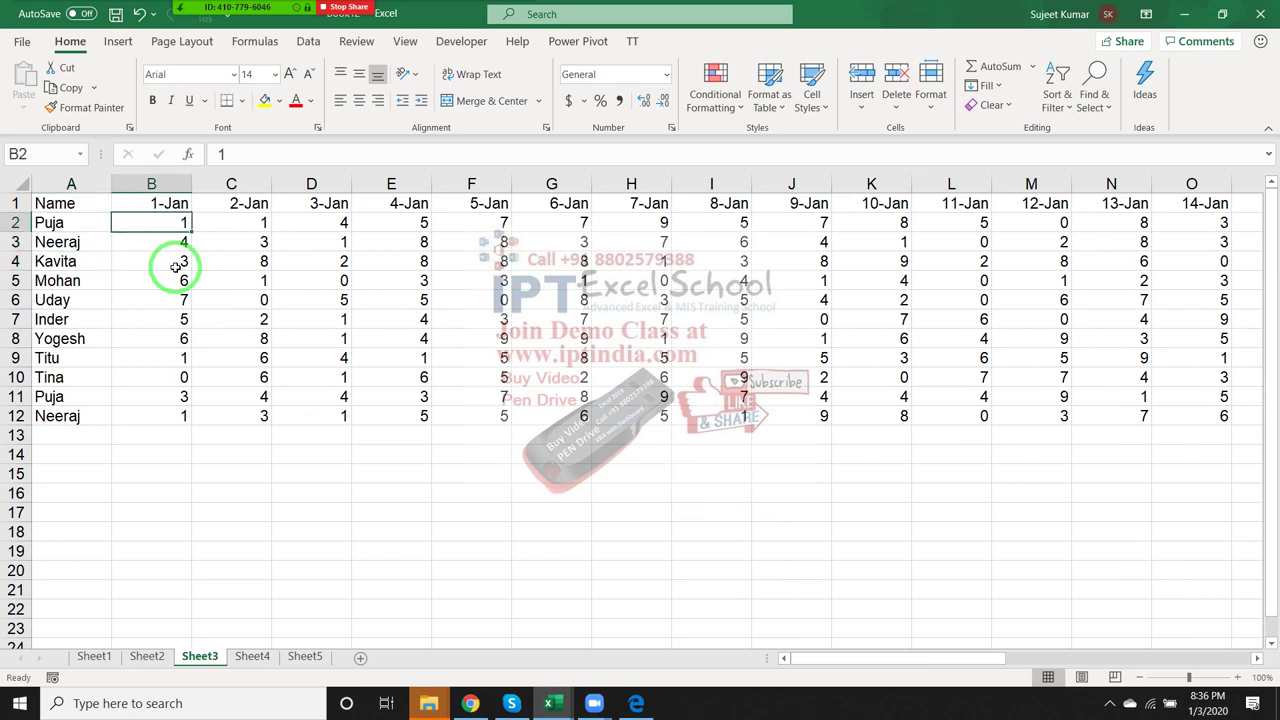
key(Down)
key(Down)
key(Down)
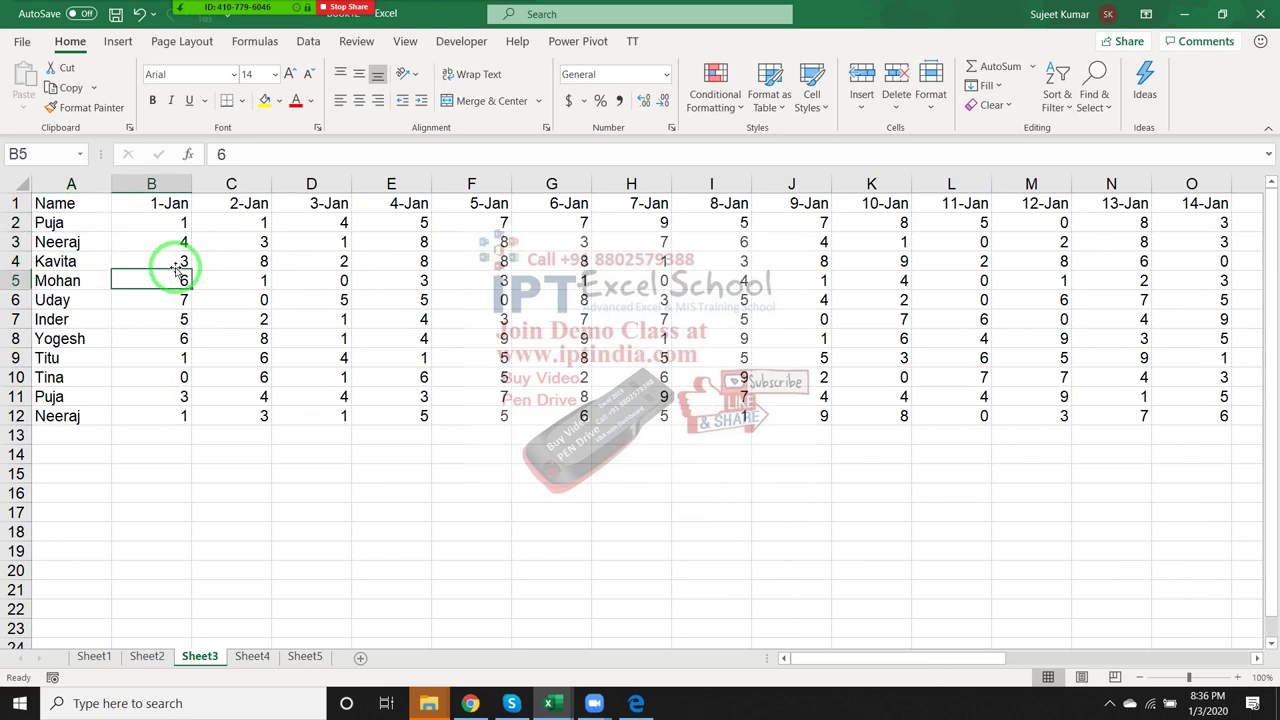
key(Down)
key(Down)
key(Down)
key(Down)
key(Down)
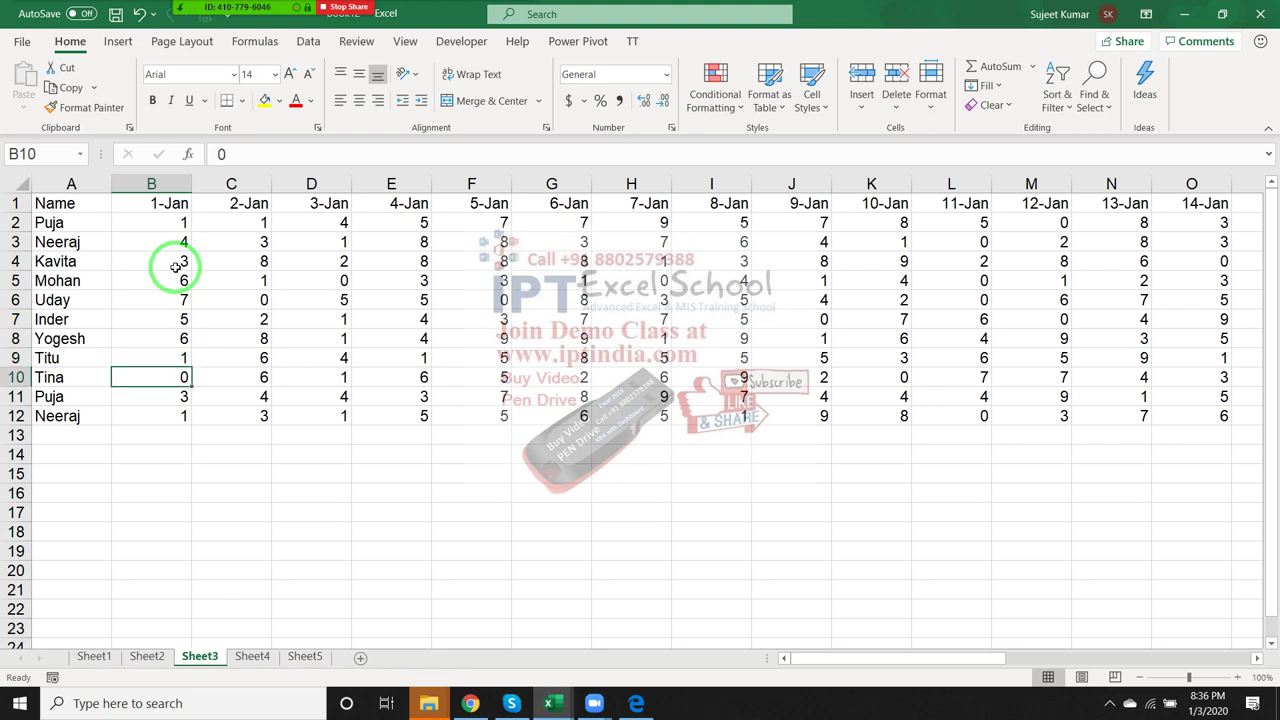
key(ctrl+Up)
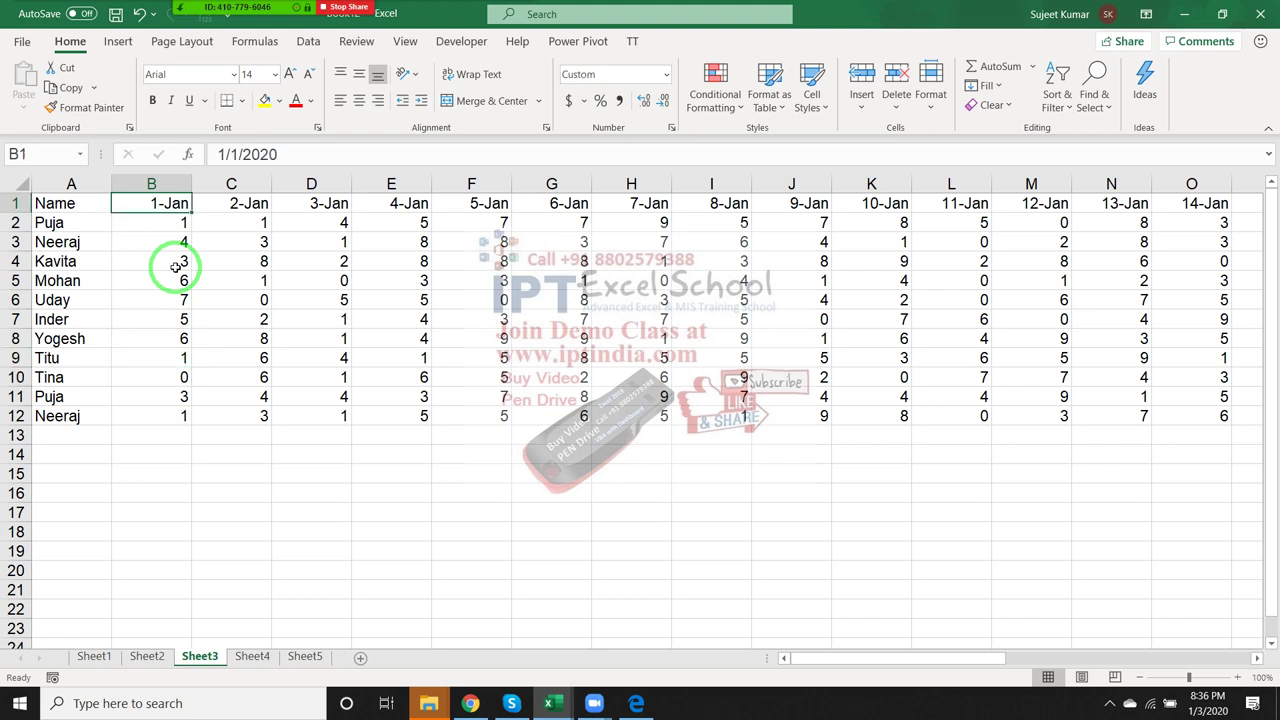
key(Down)
key(ctrl+shift+Right)
key(ctrl+shift+Down)
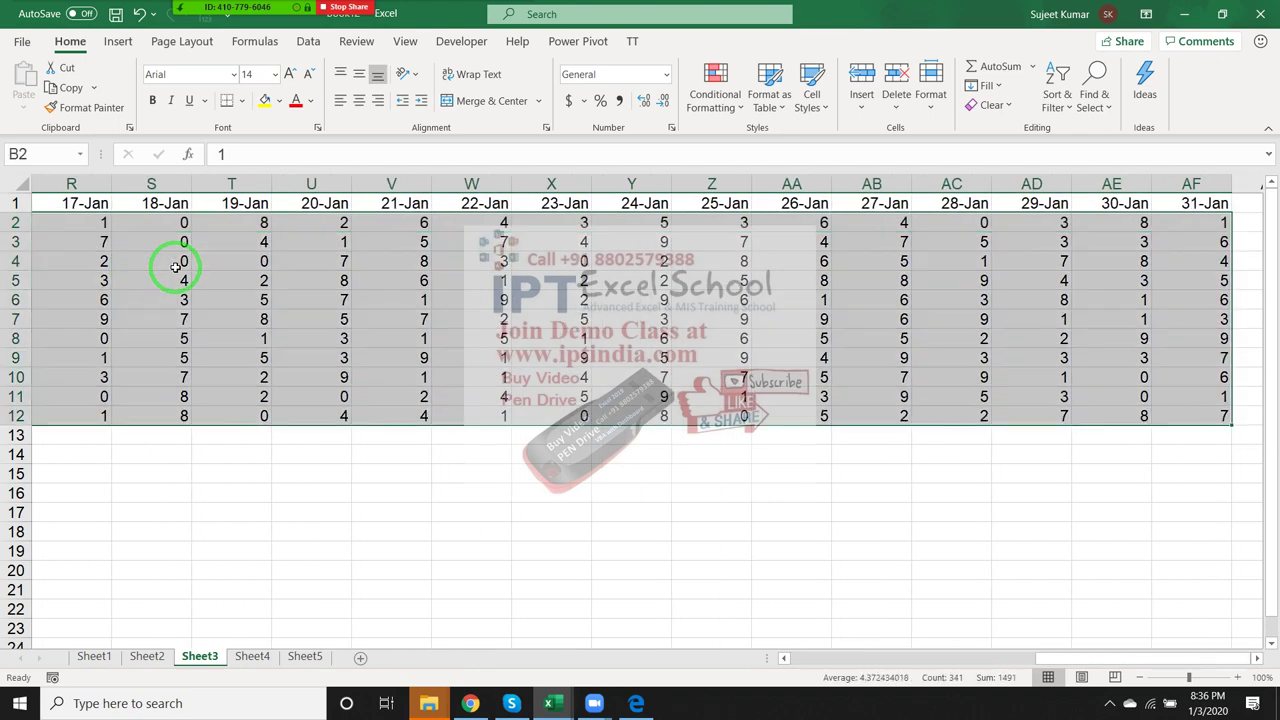
right_click(206, 303)
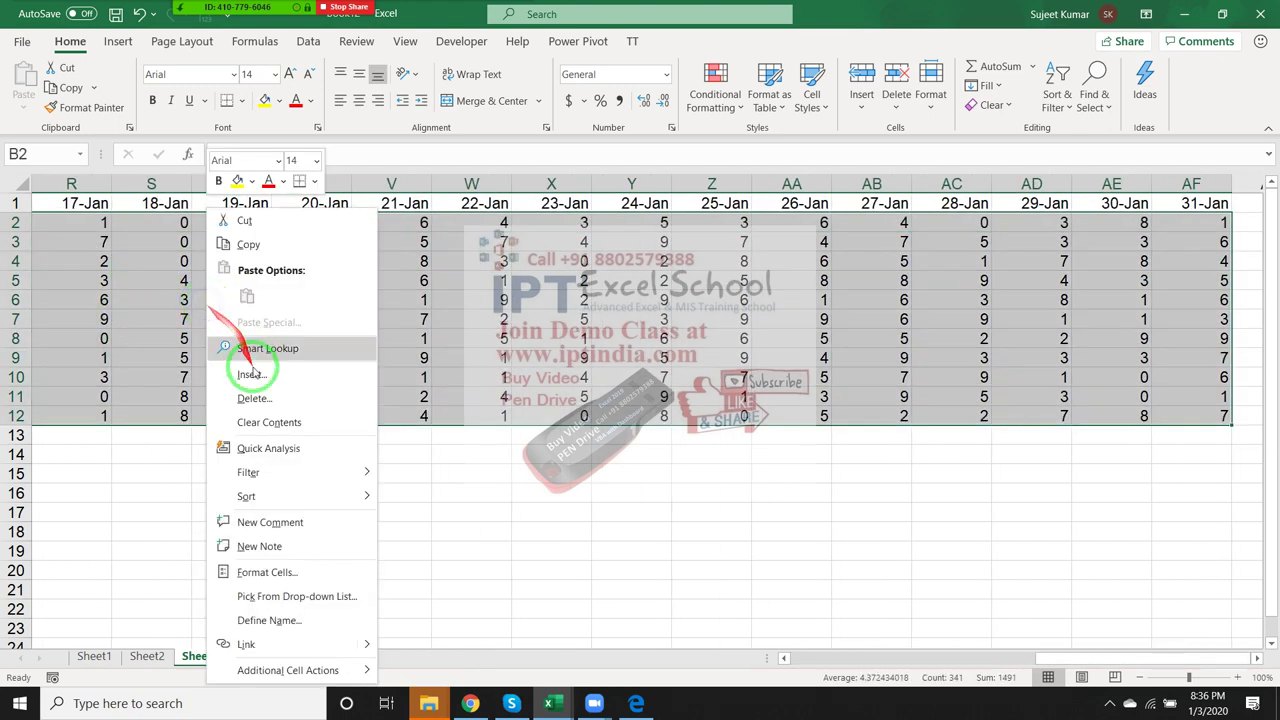
click(268, 568)
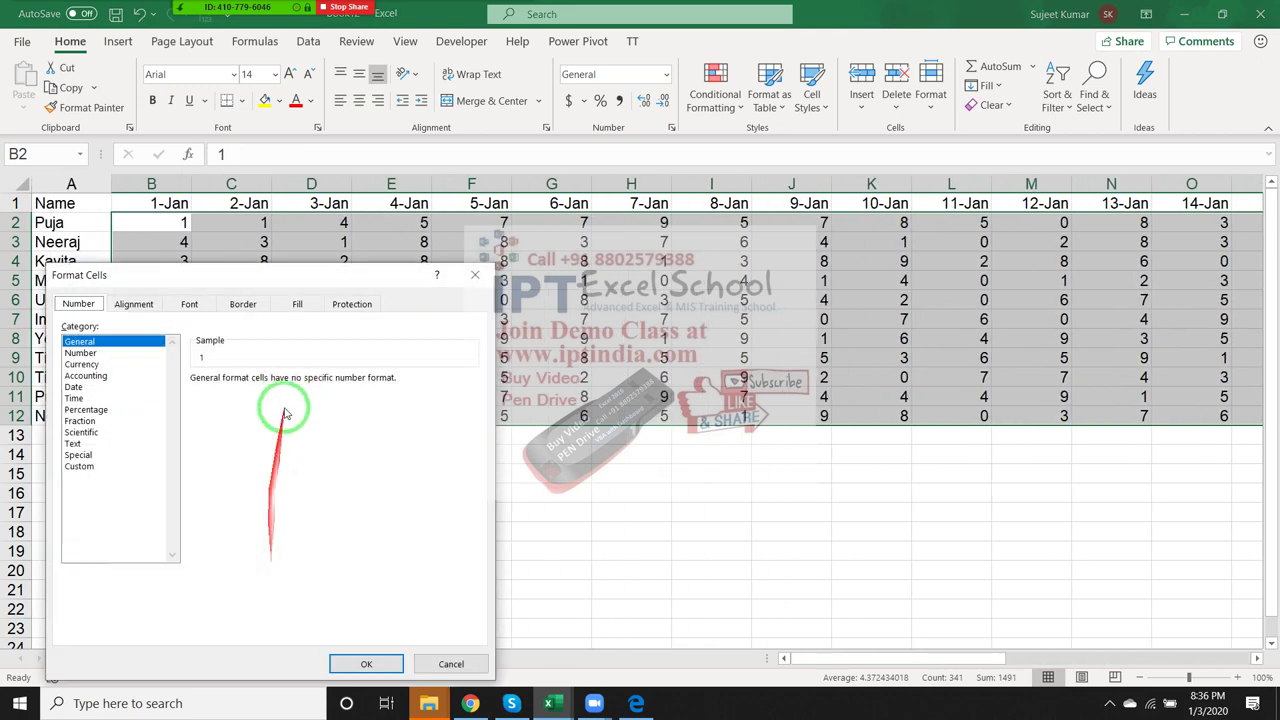
- Look over the Border and Fill tabs of Format Cells, then return to Number
click(254, 308)
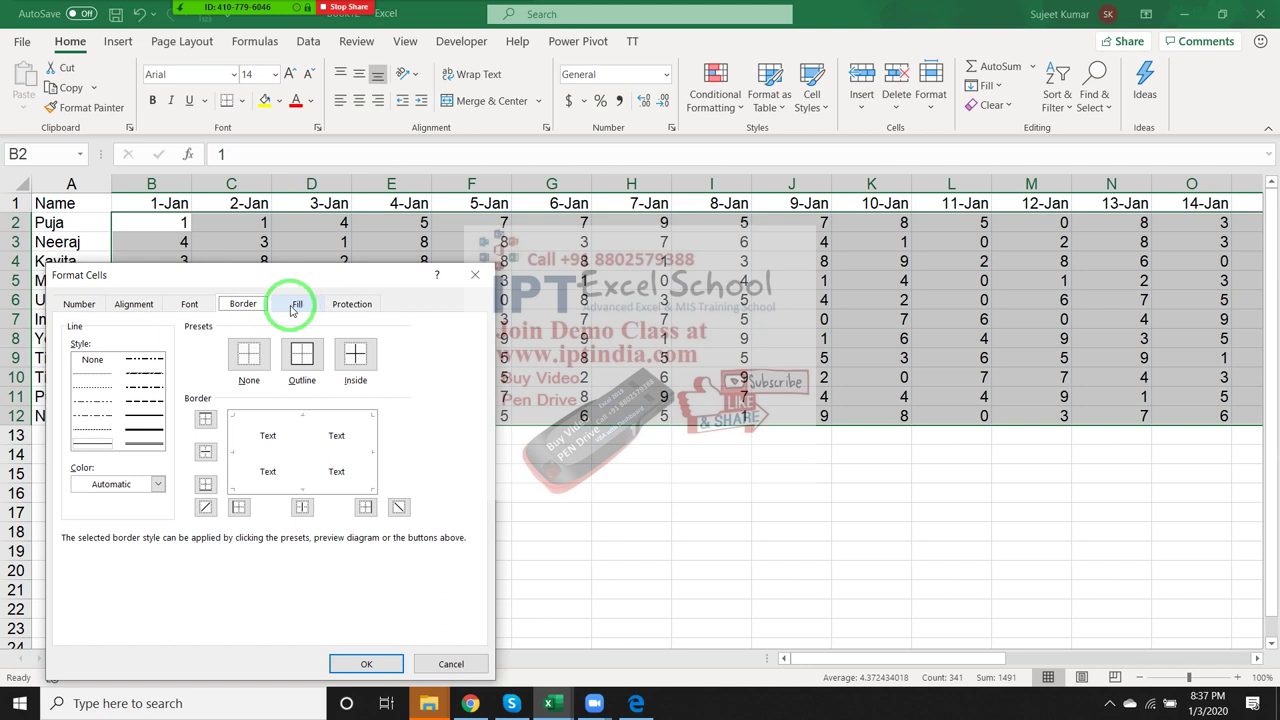
click(290, 305)
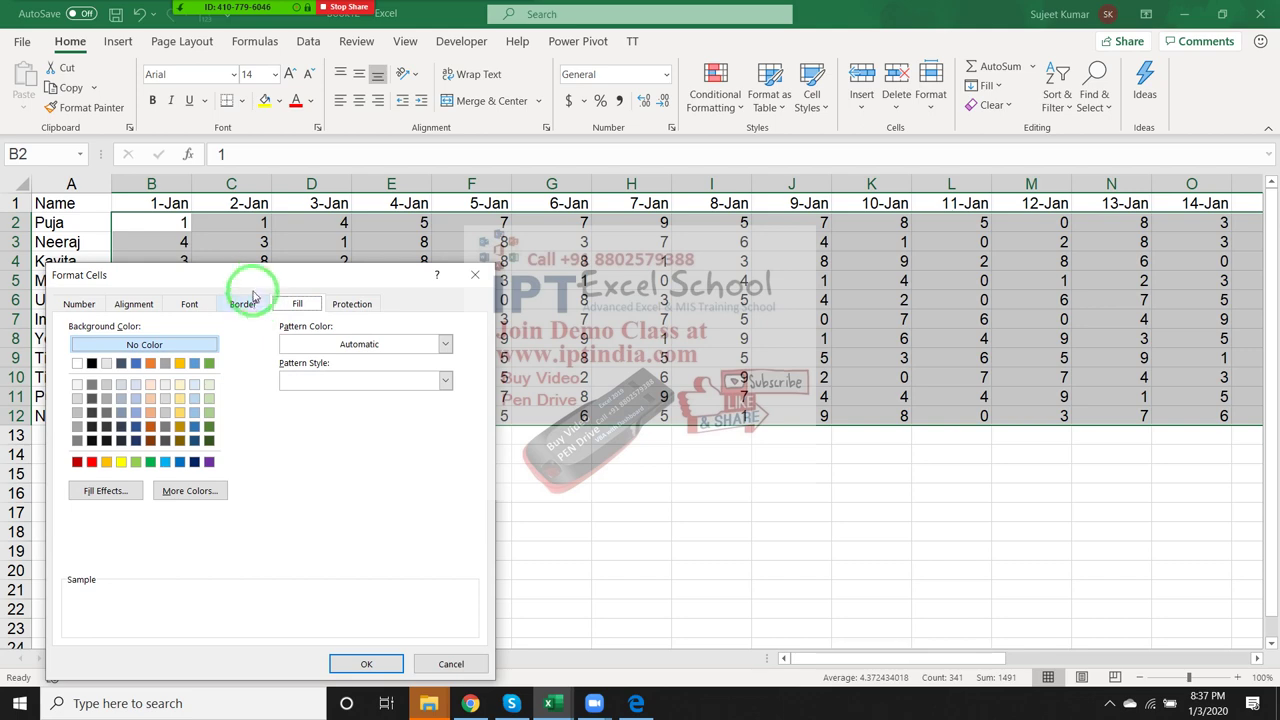
drag(251, 276, 423, 243)
click(256, 268)
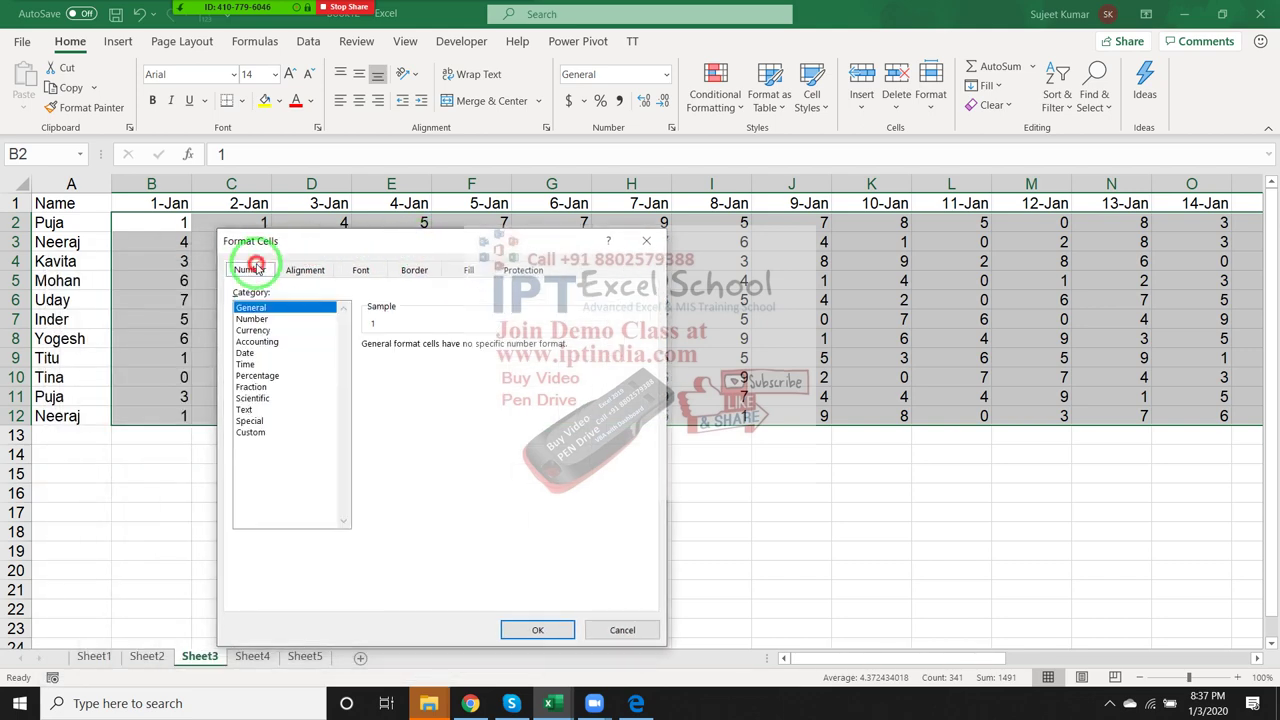
- Replace General with the custom format "P";;"A" for the B2:AF12 grid
click(251, 432)
click(393, 358)
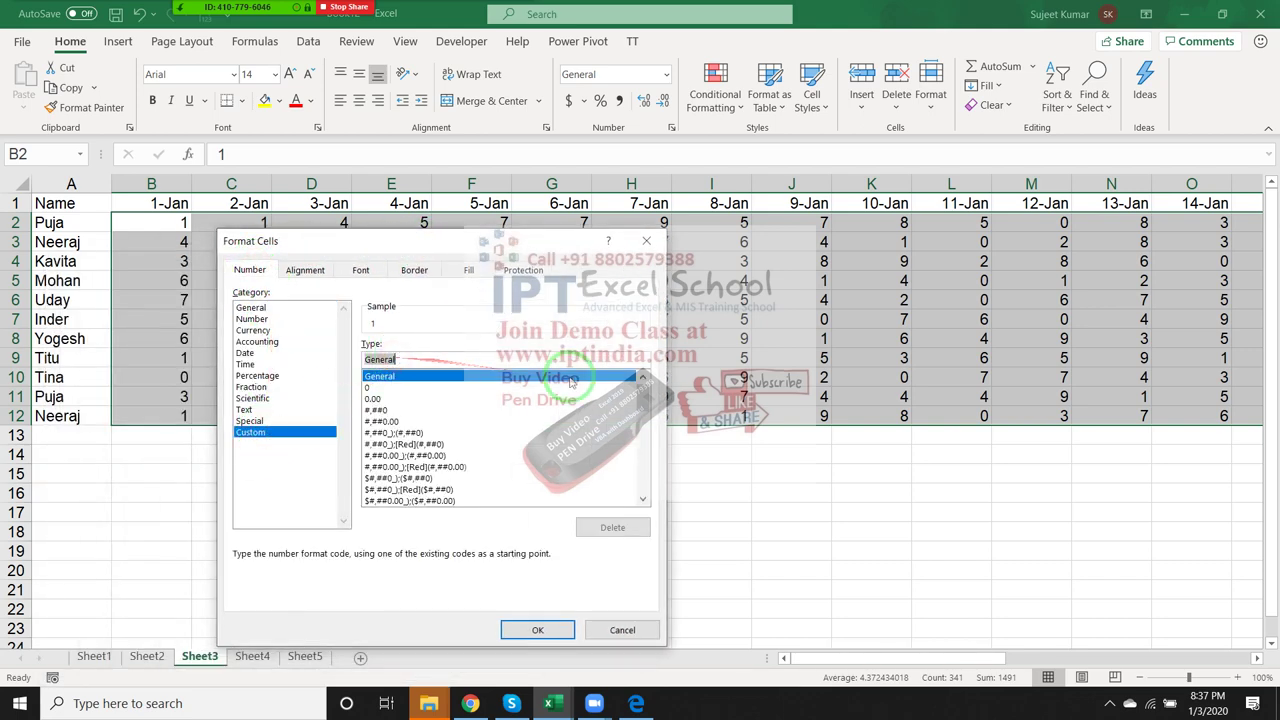
double_click(393, 358)
key(BackSpace)
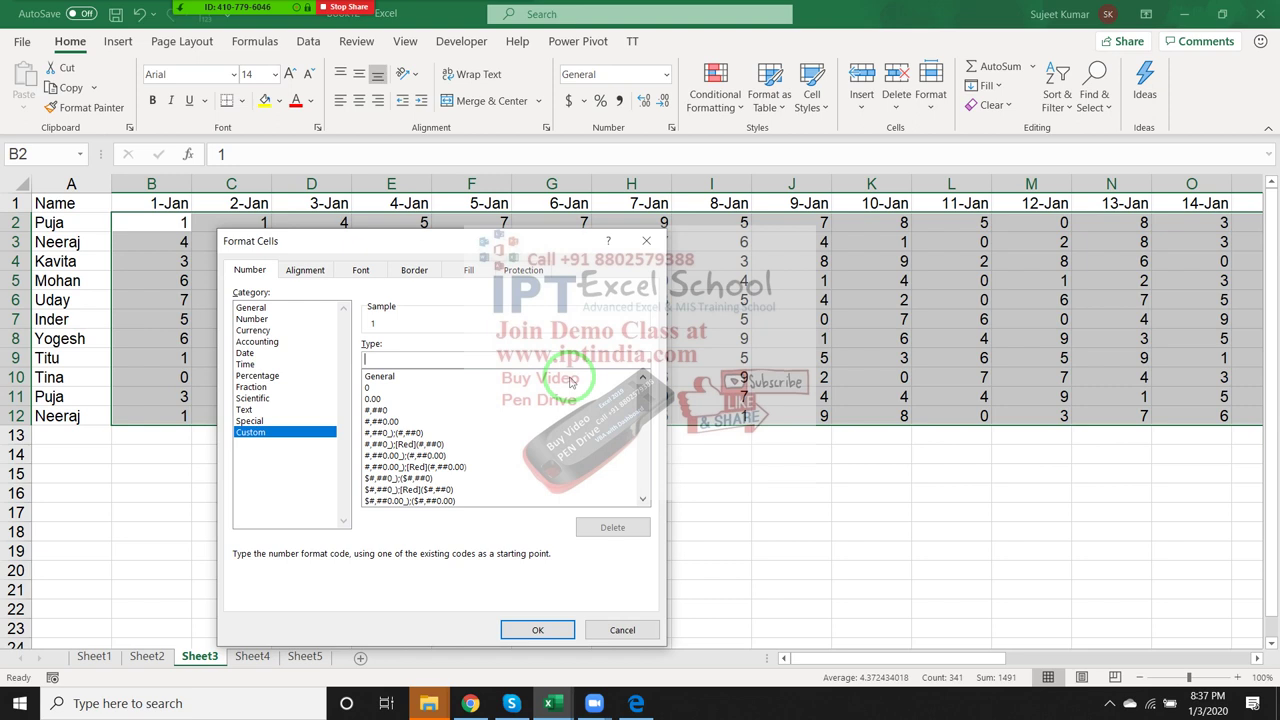
text("P)
text(")
text(;;"A")
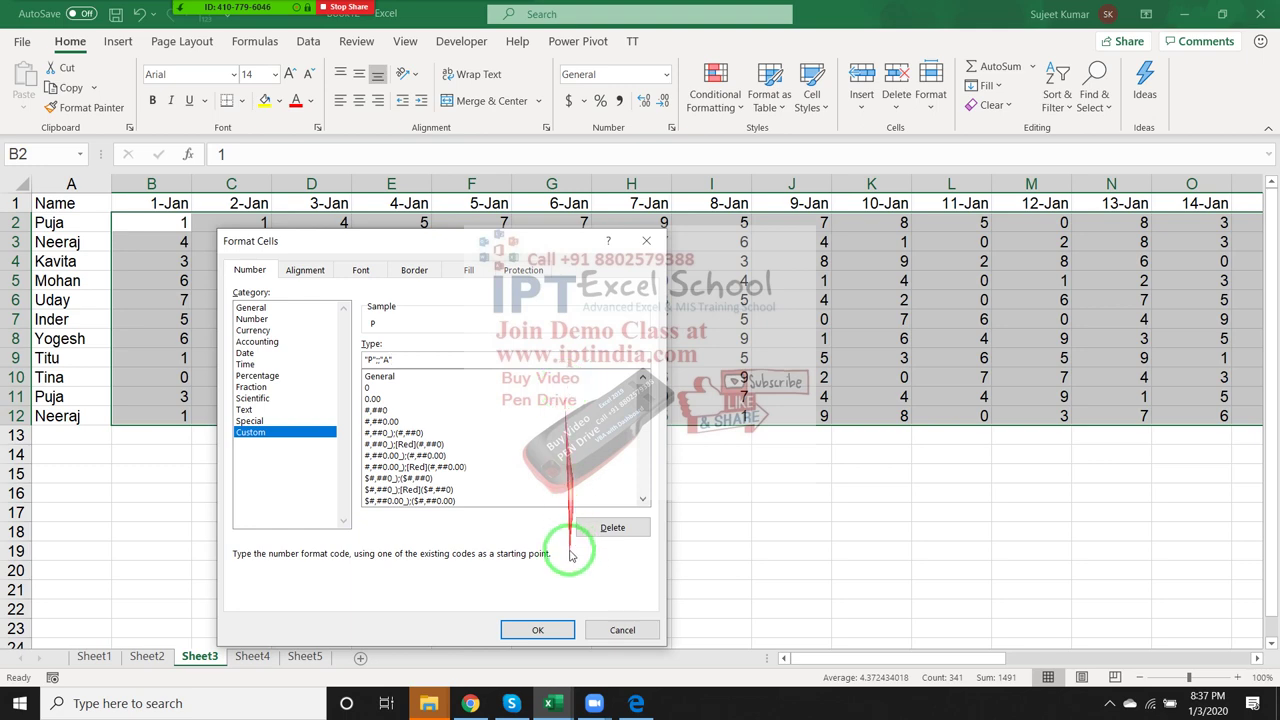
click(563, 629)
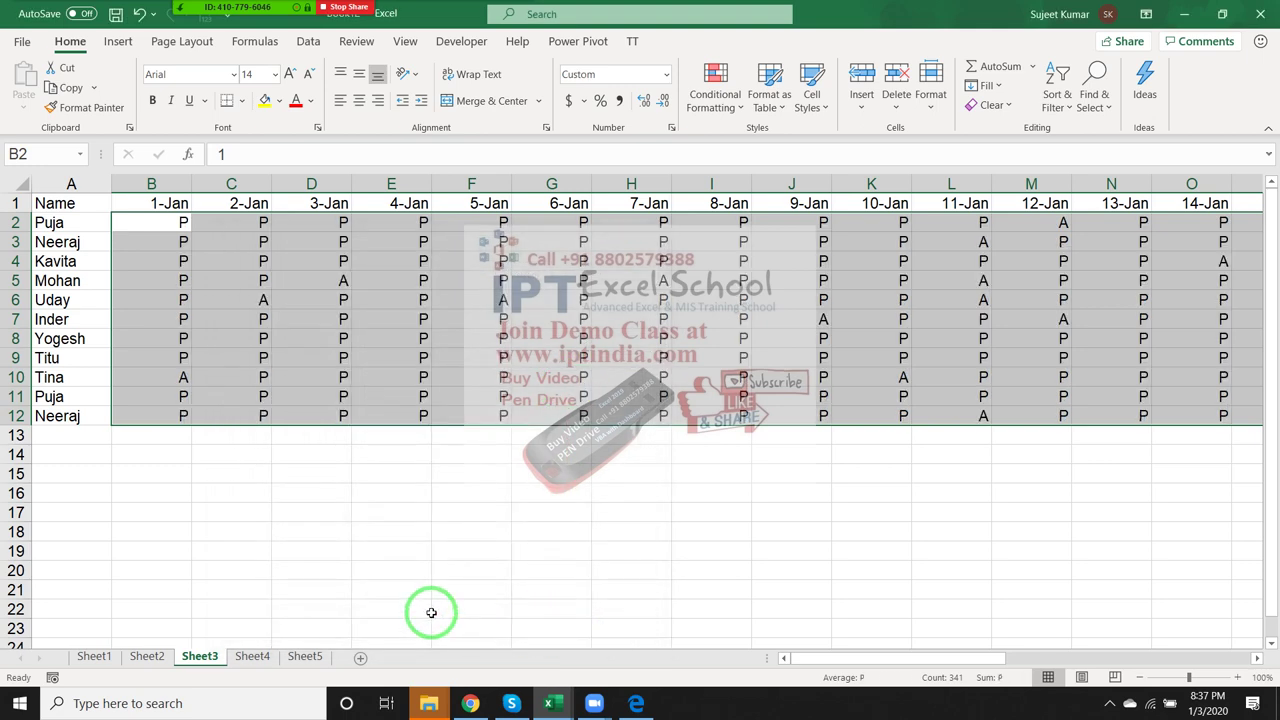
- On Sheet4, give cells A1:A6 the custom number format "P"
click(253, 656)
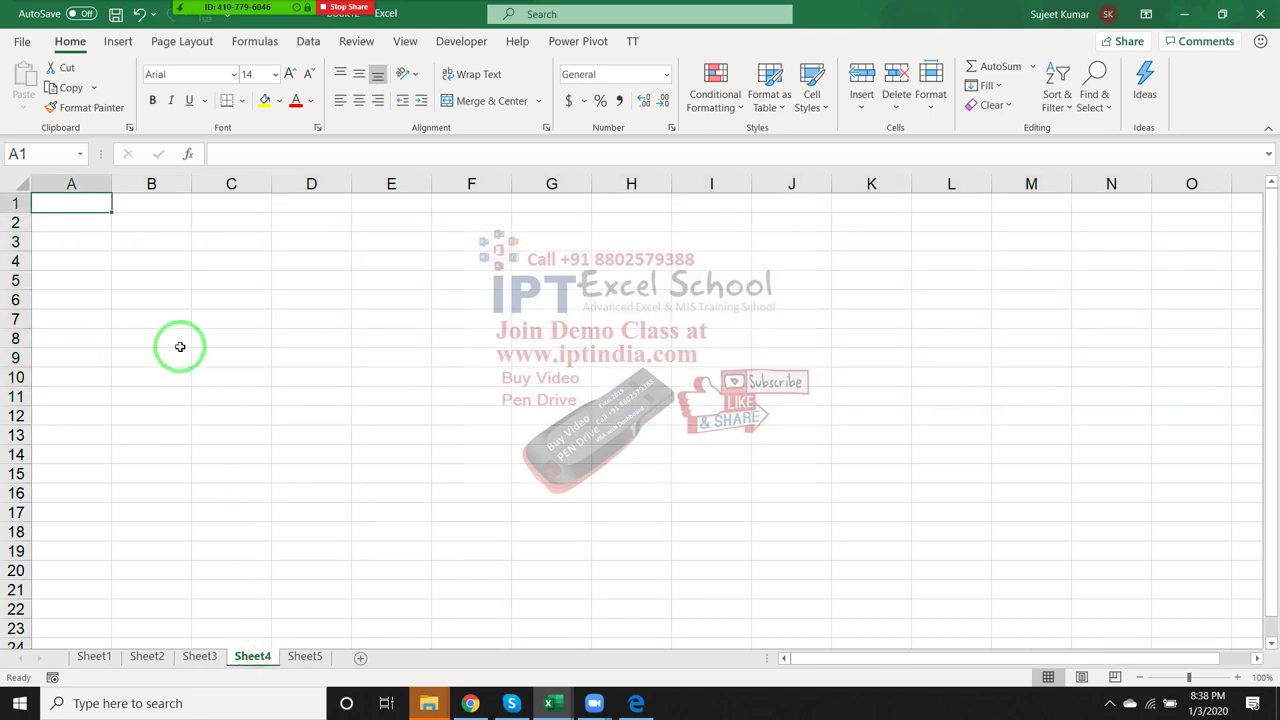
drag(86, 200, 97, 294)
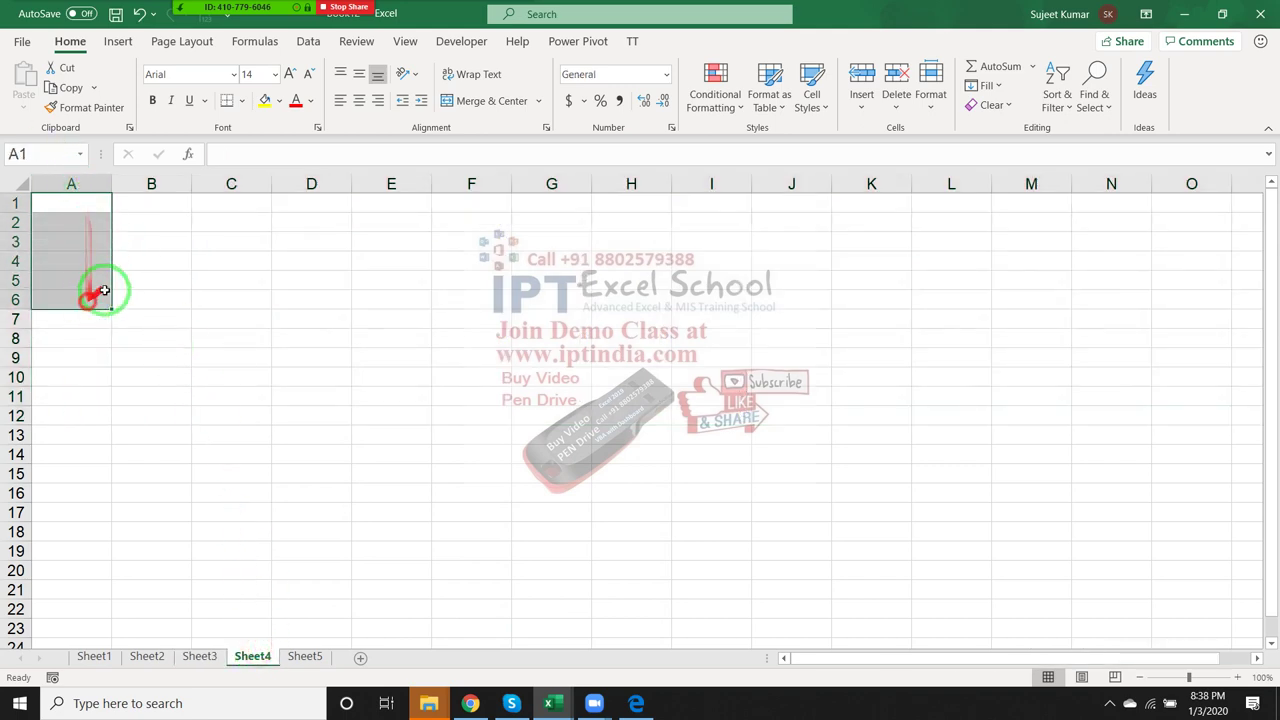
click(671, 127)
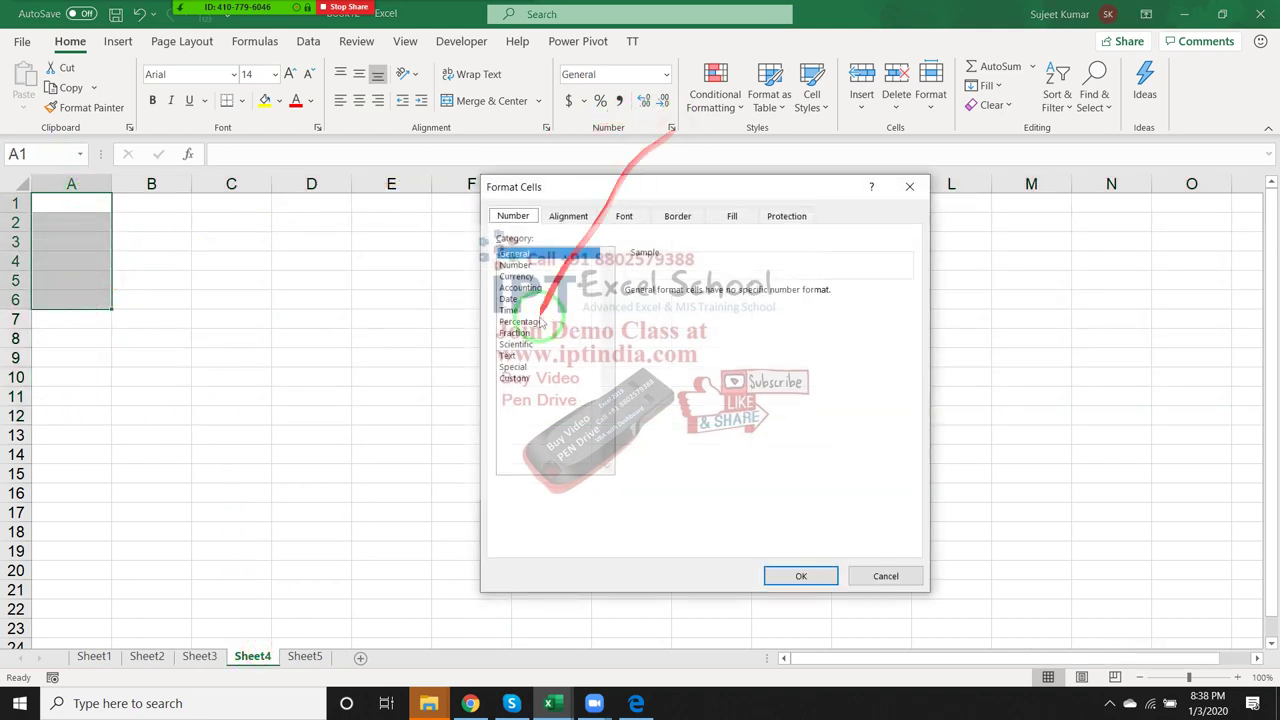
click(528, 379)
click(645, 306)
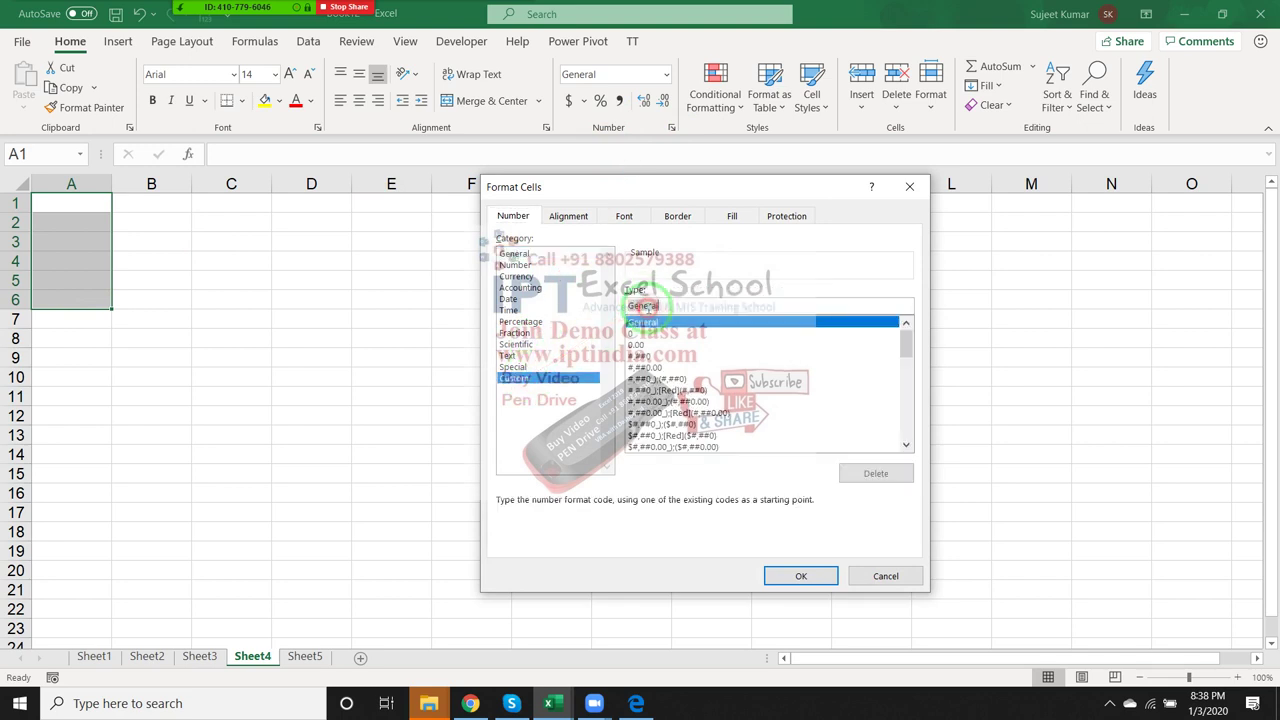
text("P)
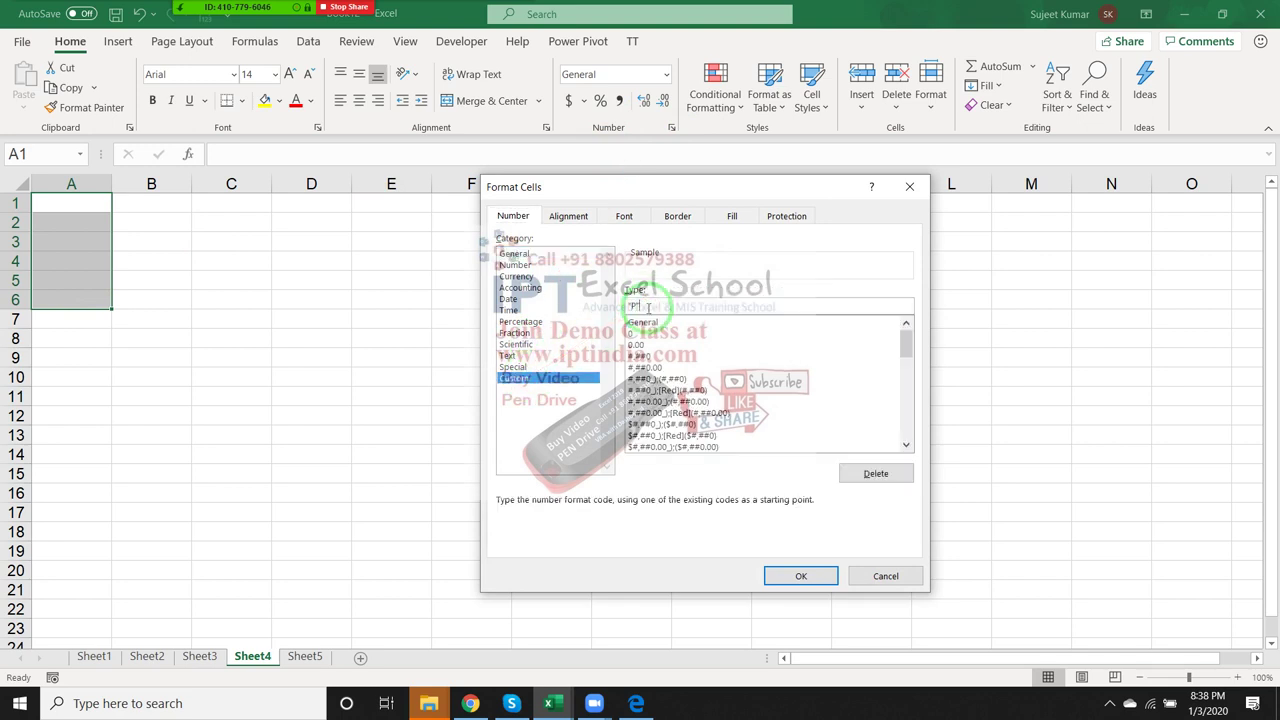
key(Return)
- Enter 8, 5 and 10 in cells A1 through A3
key(Up)
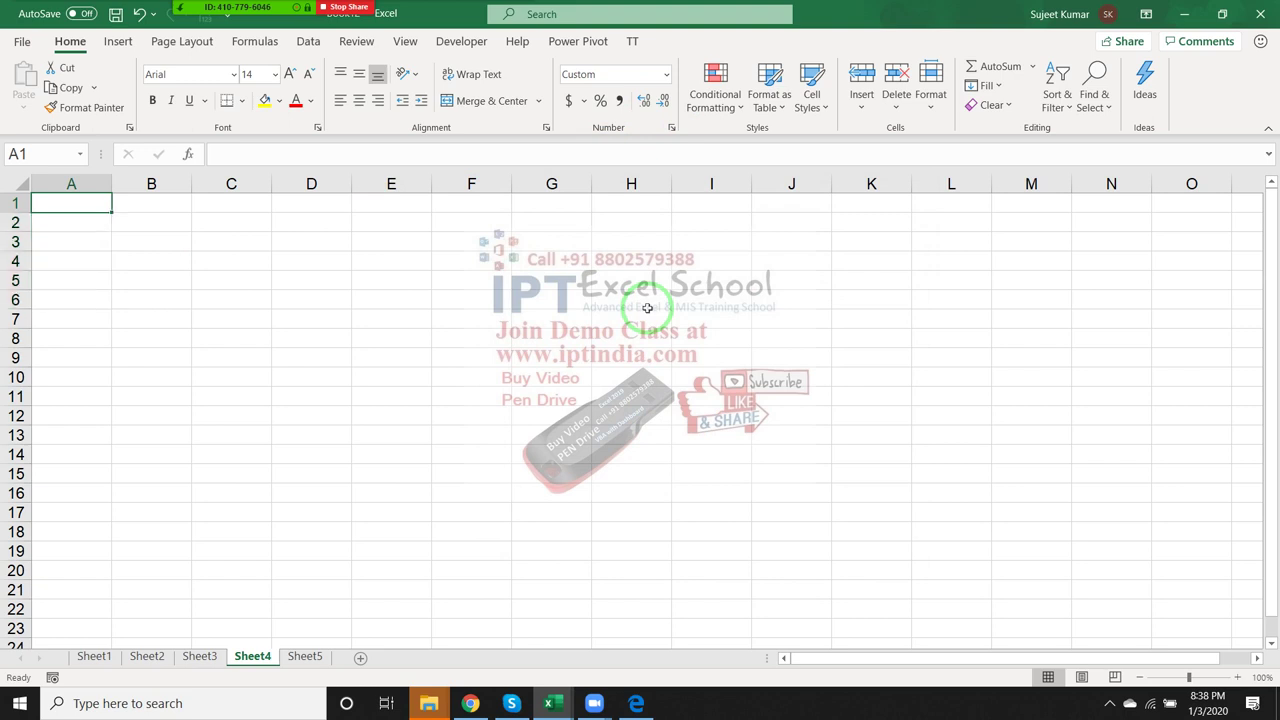
key(Down)
key(Up)
text(8)
key(Return)
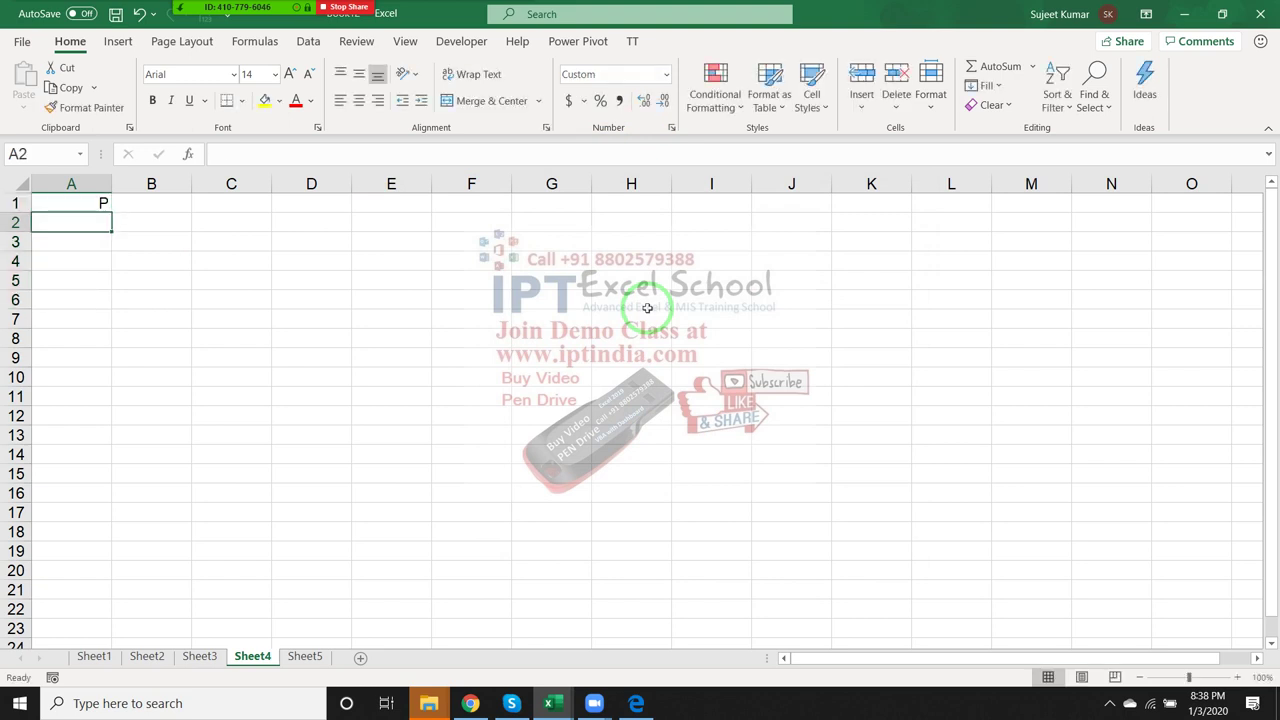
text(5)
key(Return)
text(10)
key(Return)
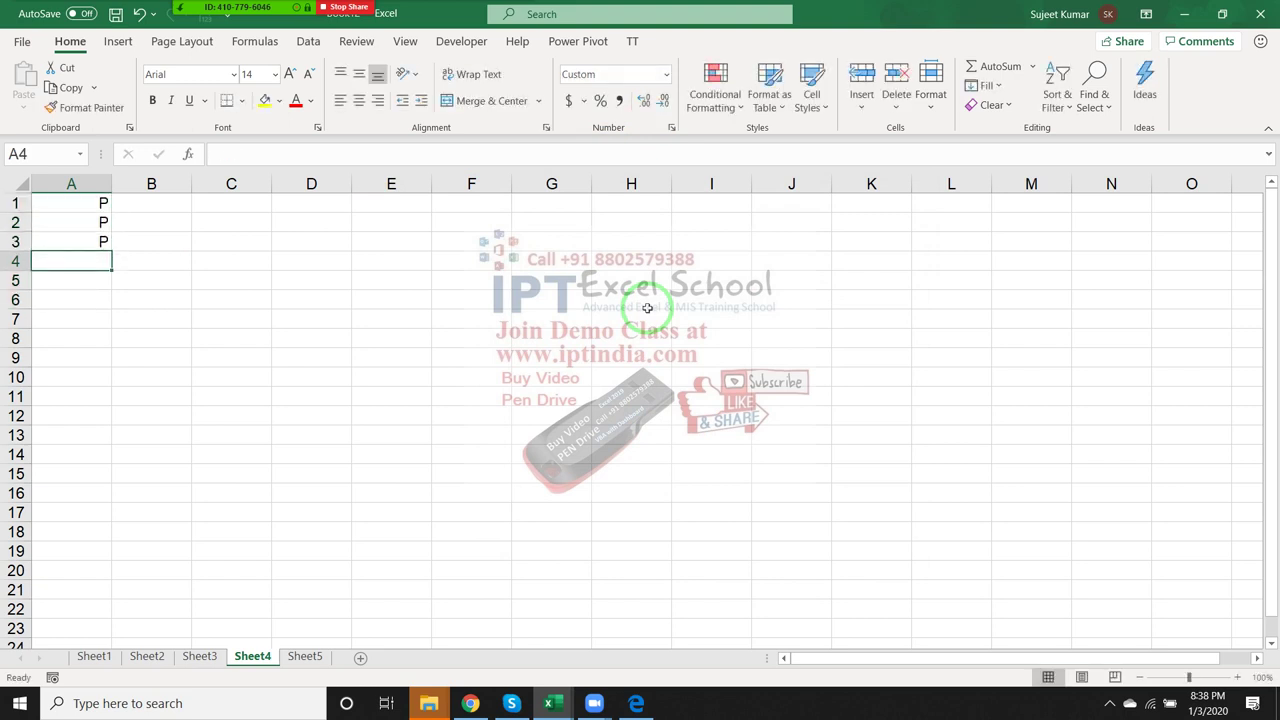
- Reapply the "P" custom format to A1:A4
key(Up)
key(Up)
key(Up)
key(shift+Down)
key(shift+Down)
key(shift+Down)
key(shift+Down)
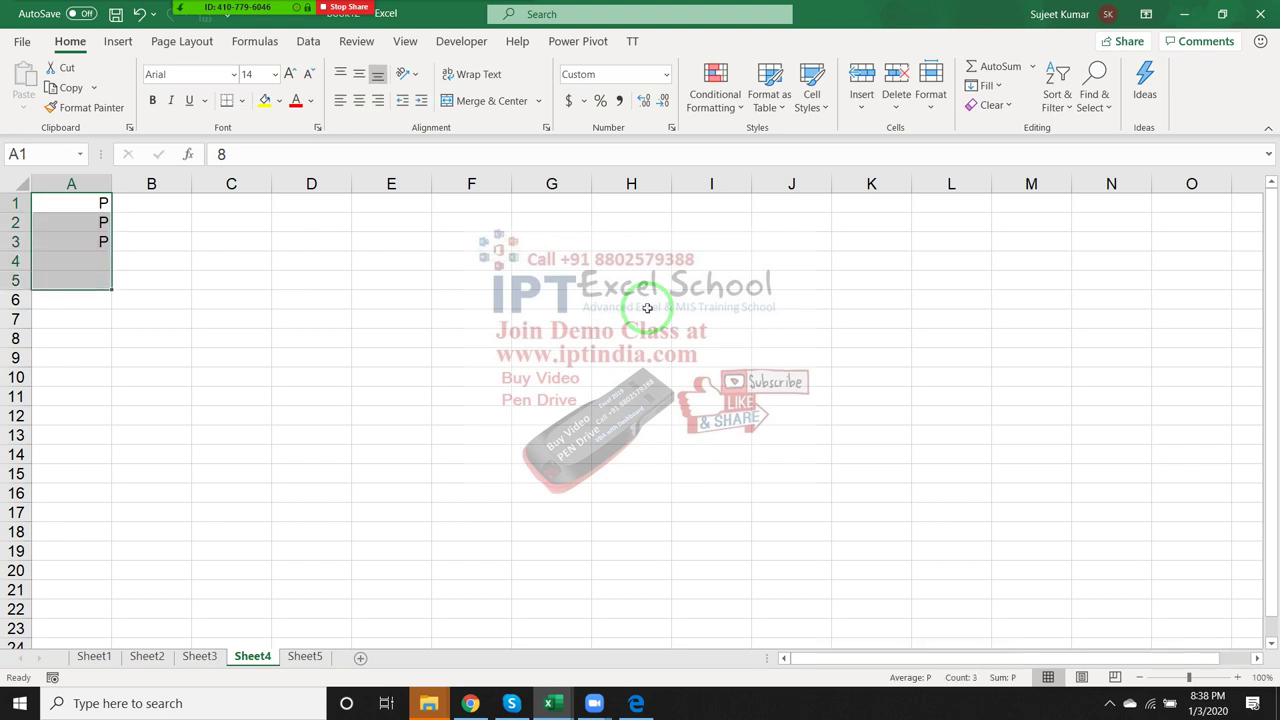
click(671, 131)
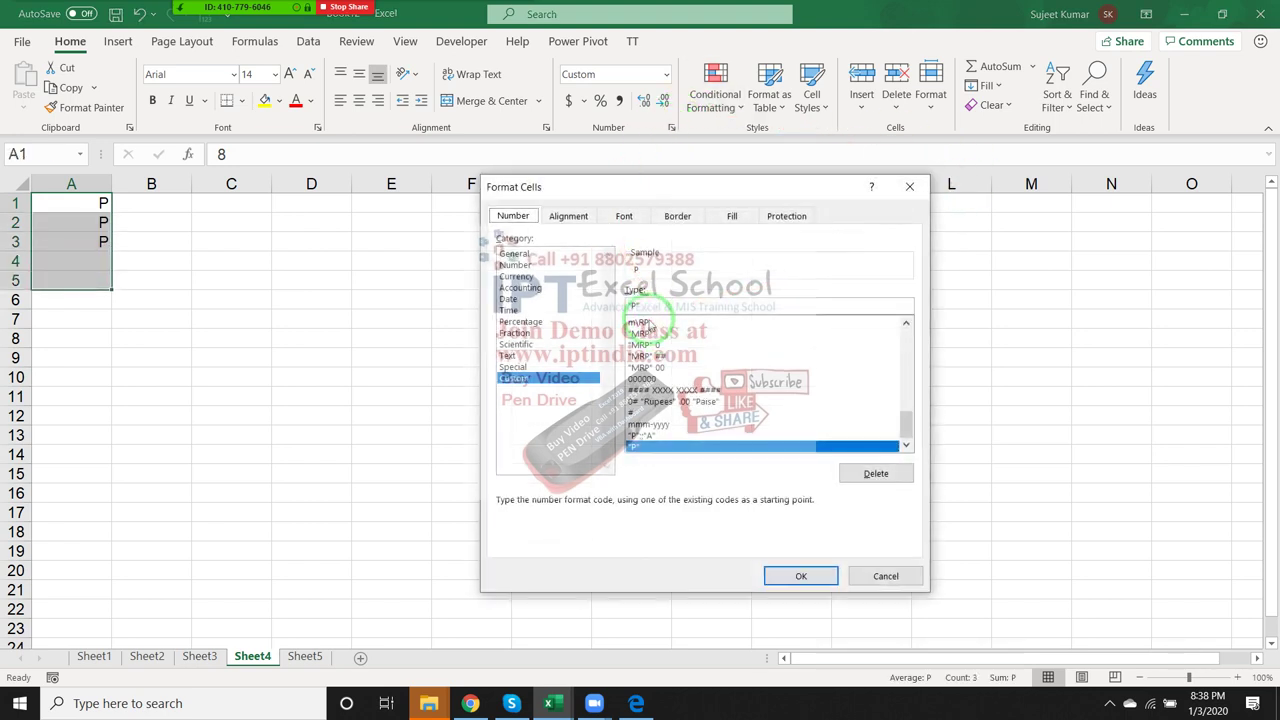
click(667, 306)
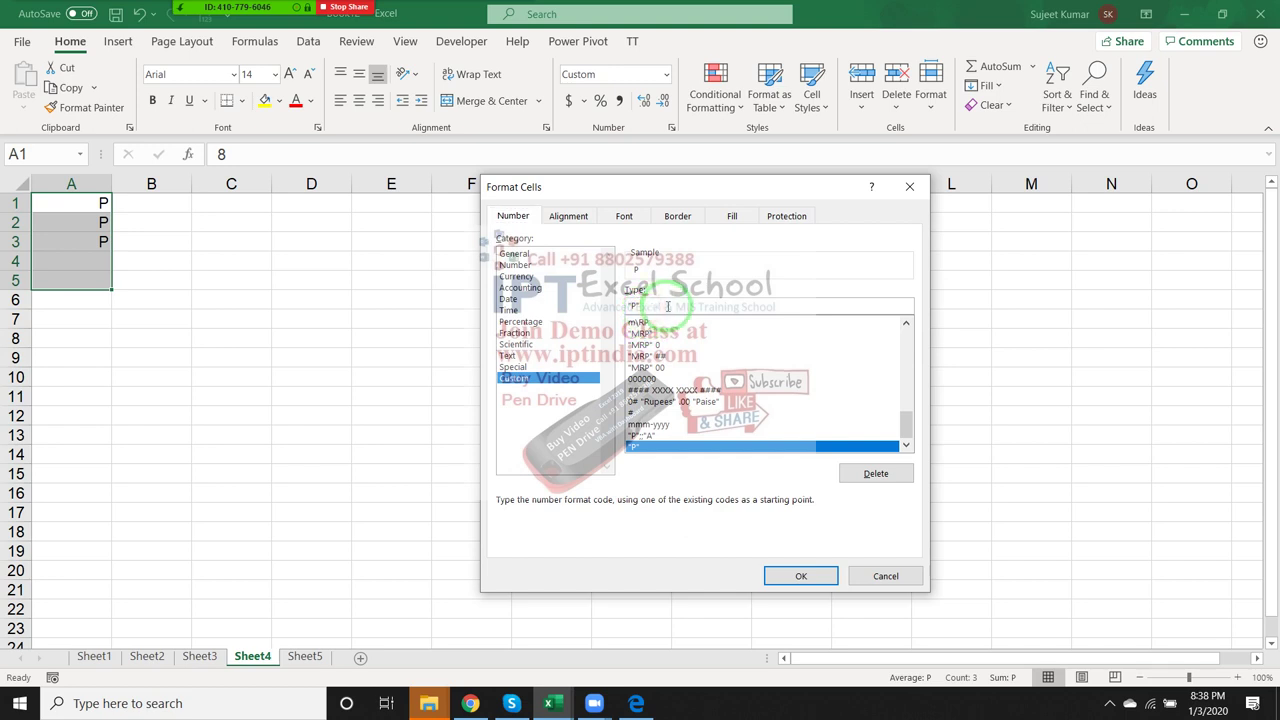
key(Return)
- Enter -5 in cell A4, which then displays as -P
click(93, 257)
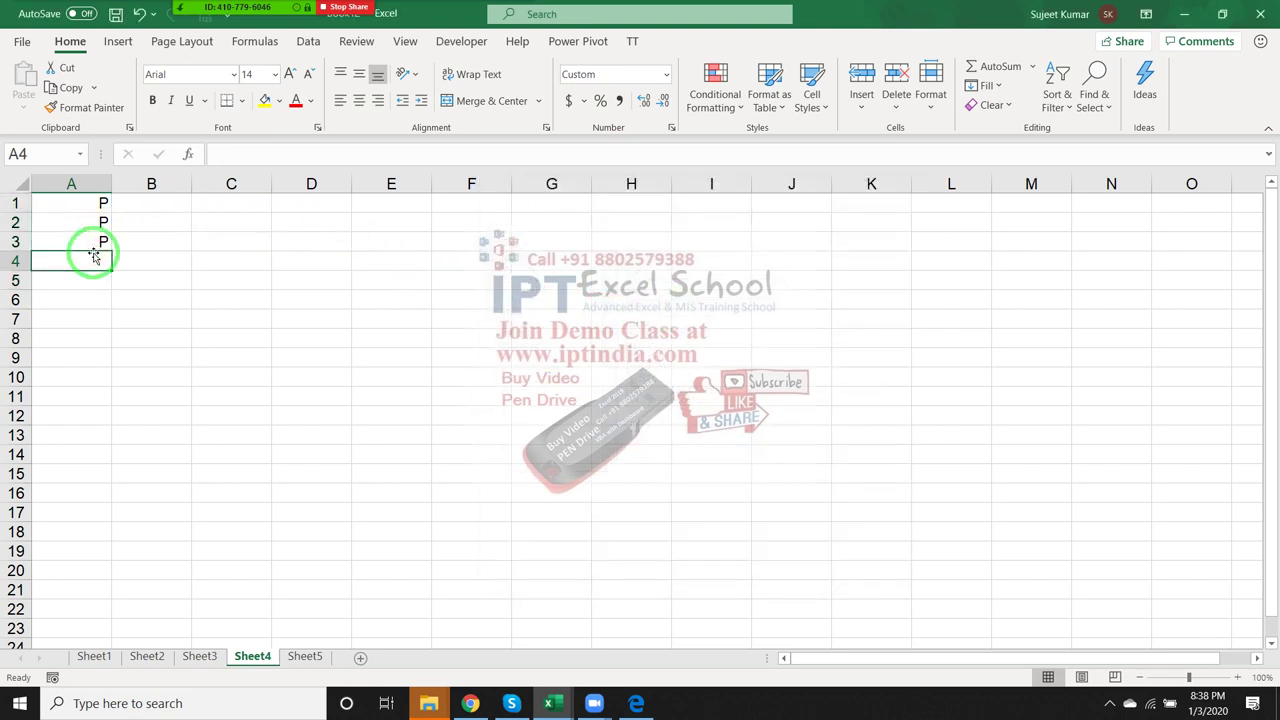
text(-5.)
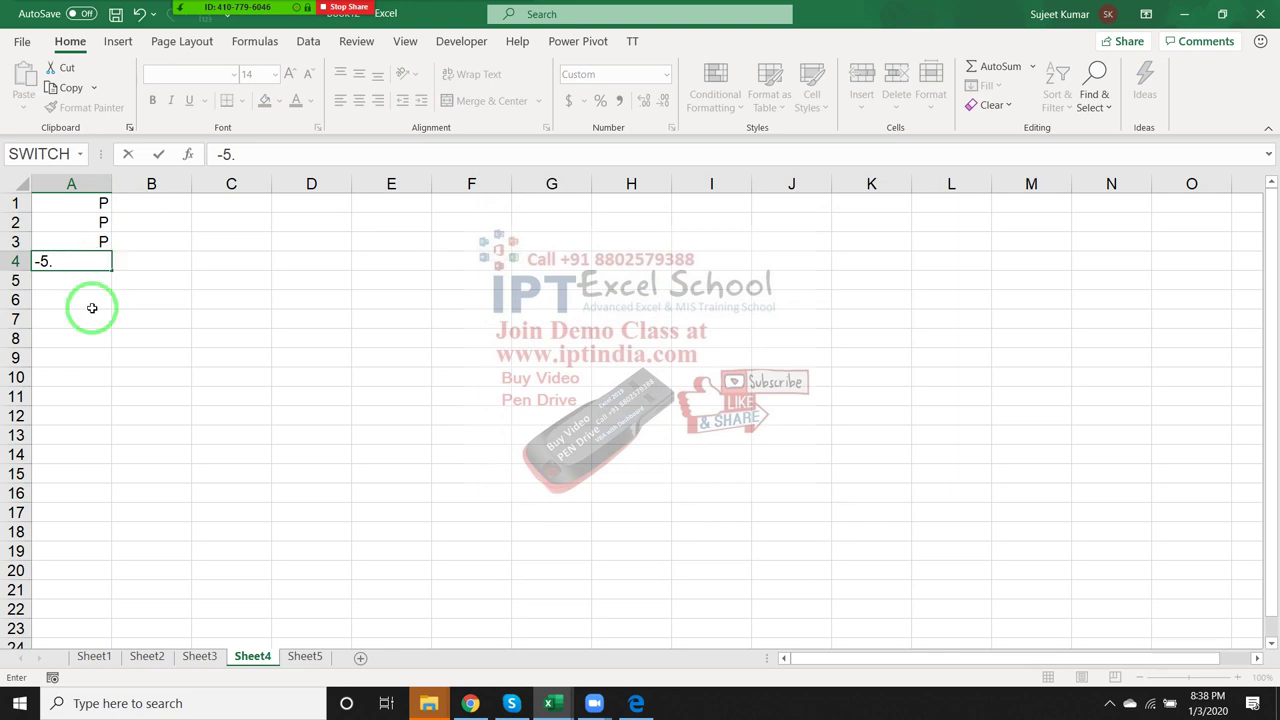
click(92, 308)
key(BackSpace)
key(BackSpace)
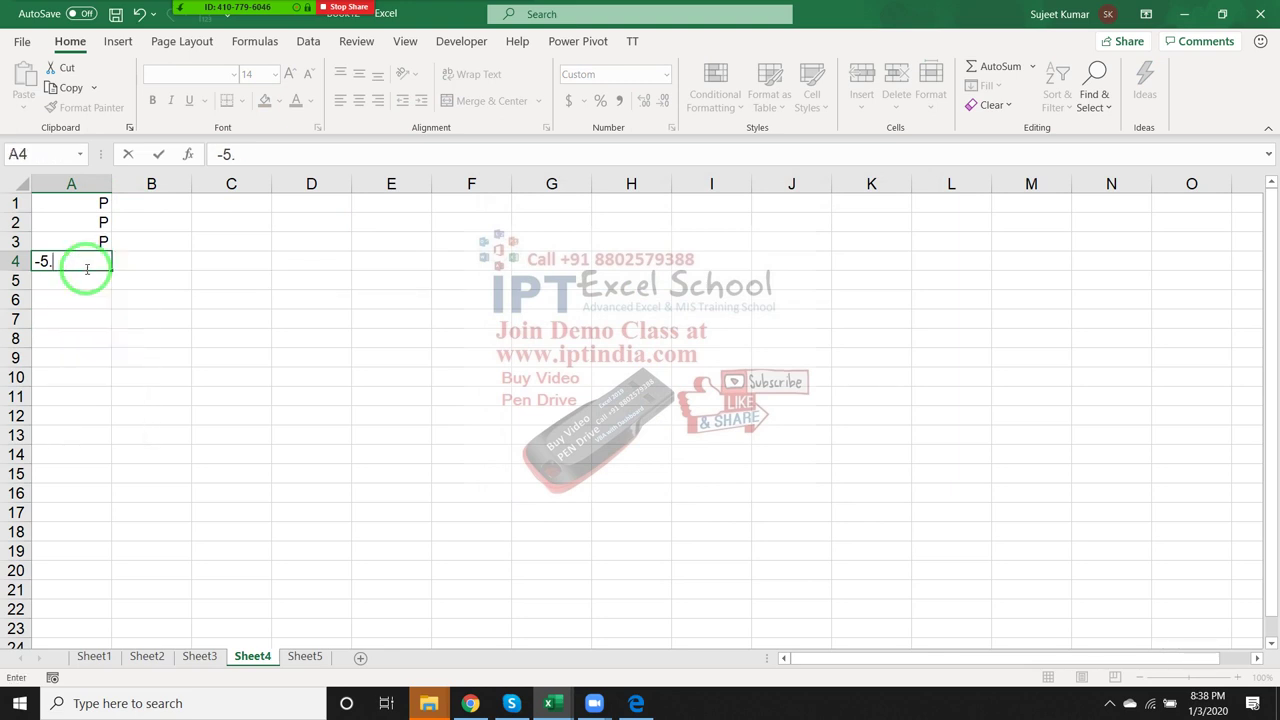
key(BackSpace)
key(BackSpace)
text(5)
key(Return)
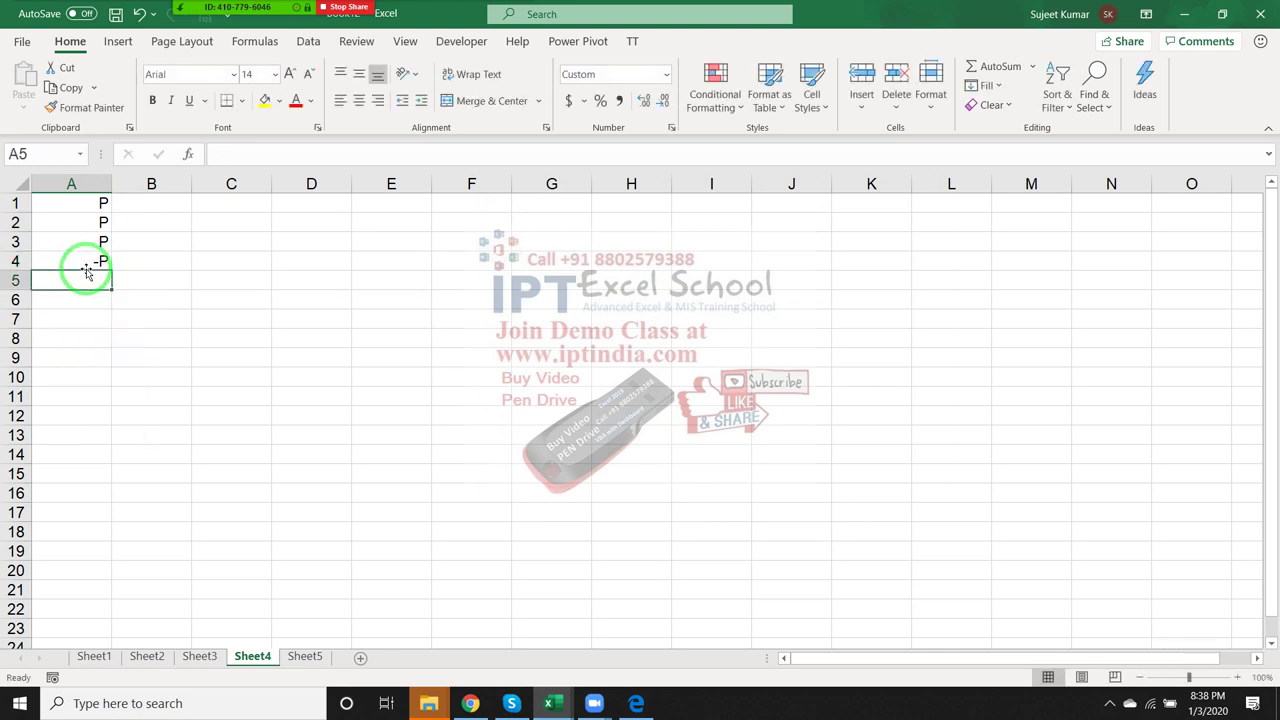
- Change A1:A4's custom format to "P";"L" so negatives display L
drag(99, 204, 97, 258)
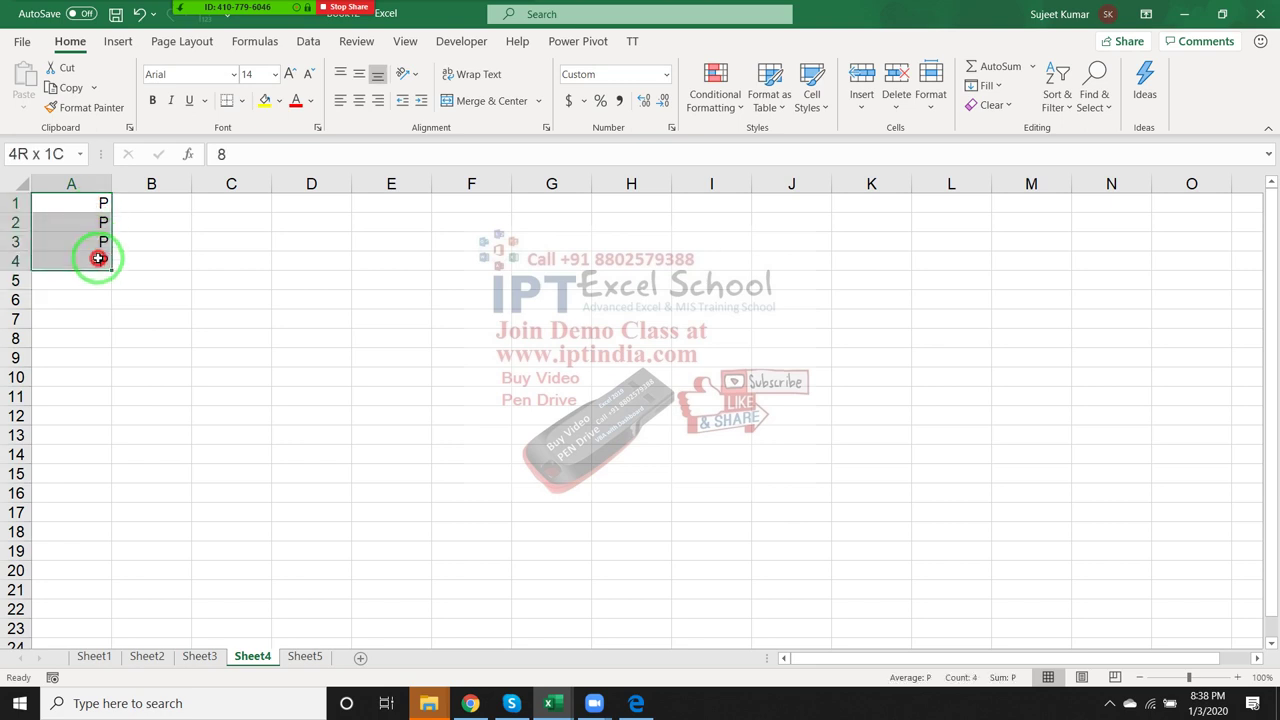
click(674, 130)
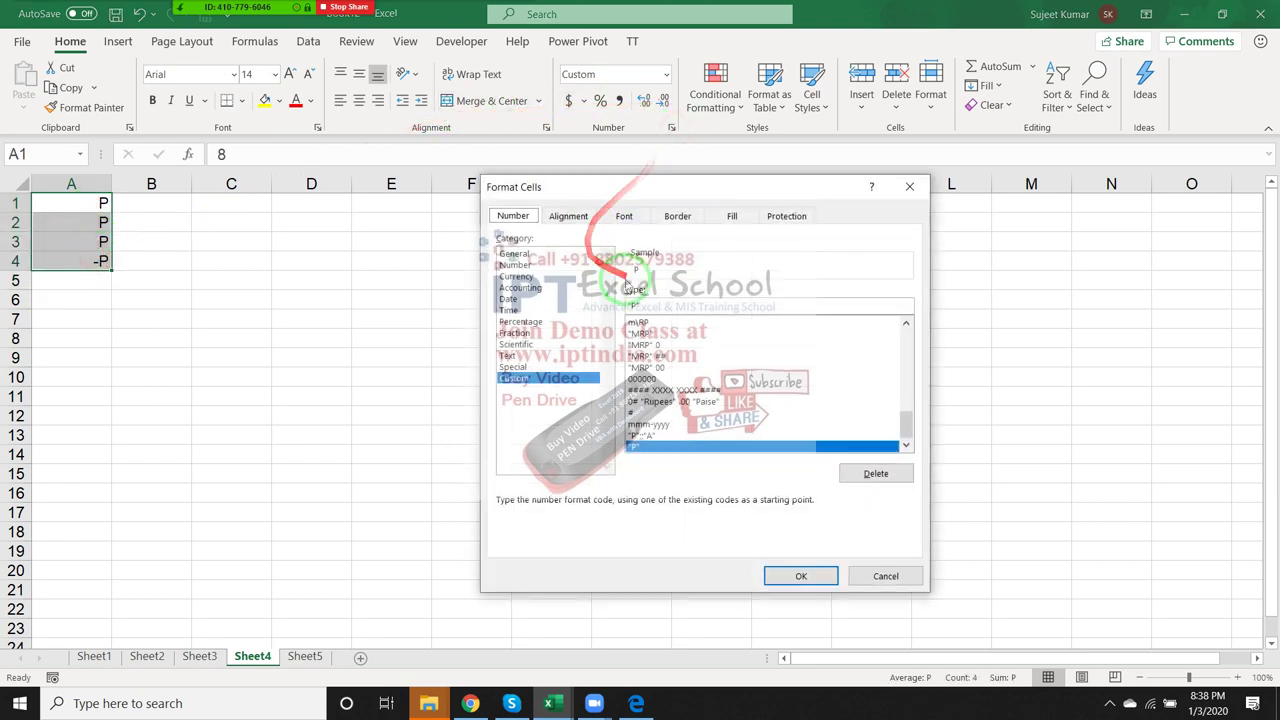
click(645, 304)
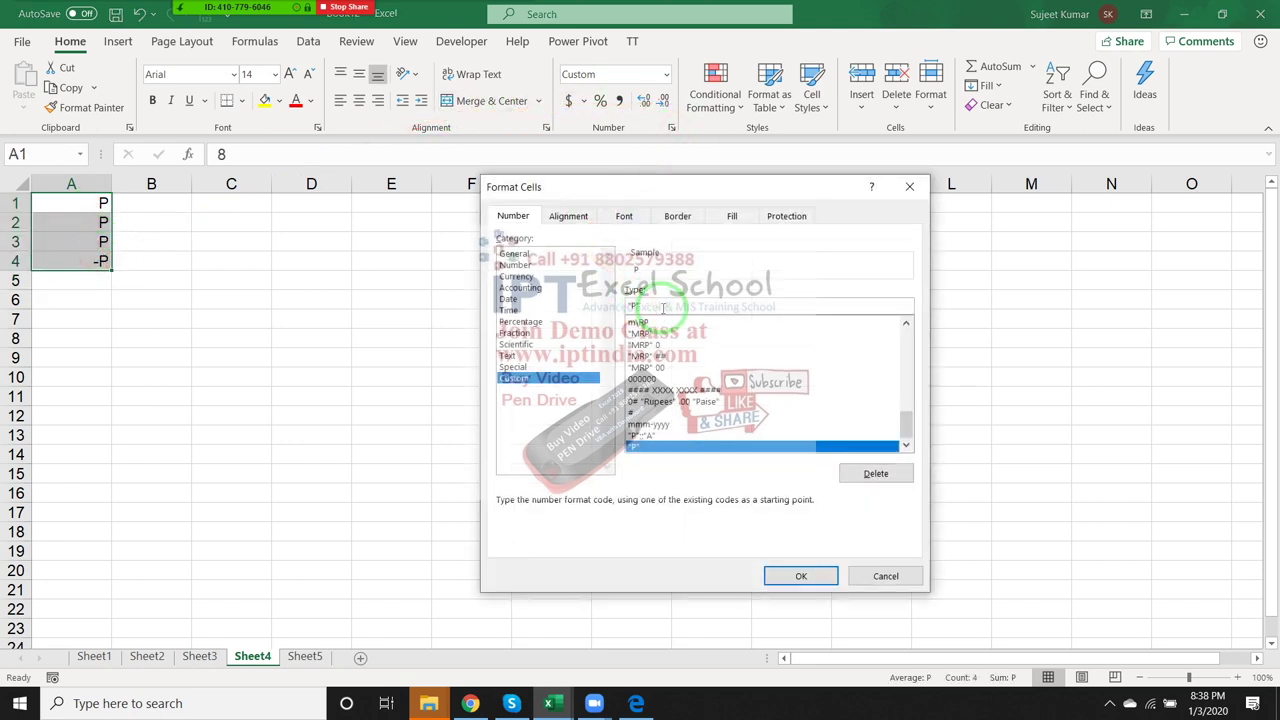
text(;)
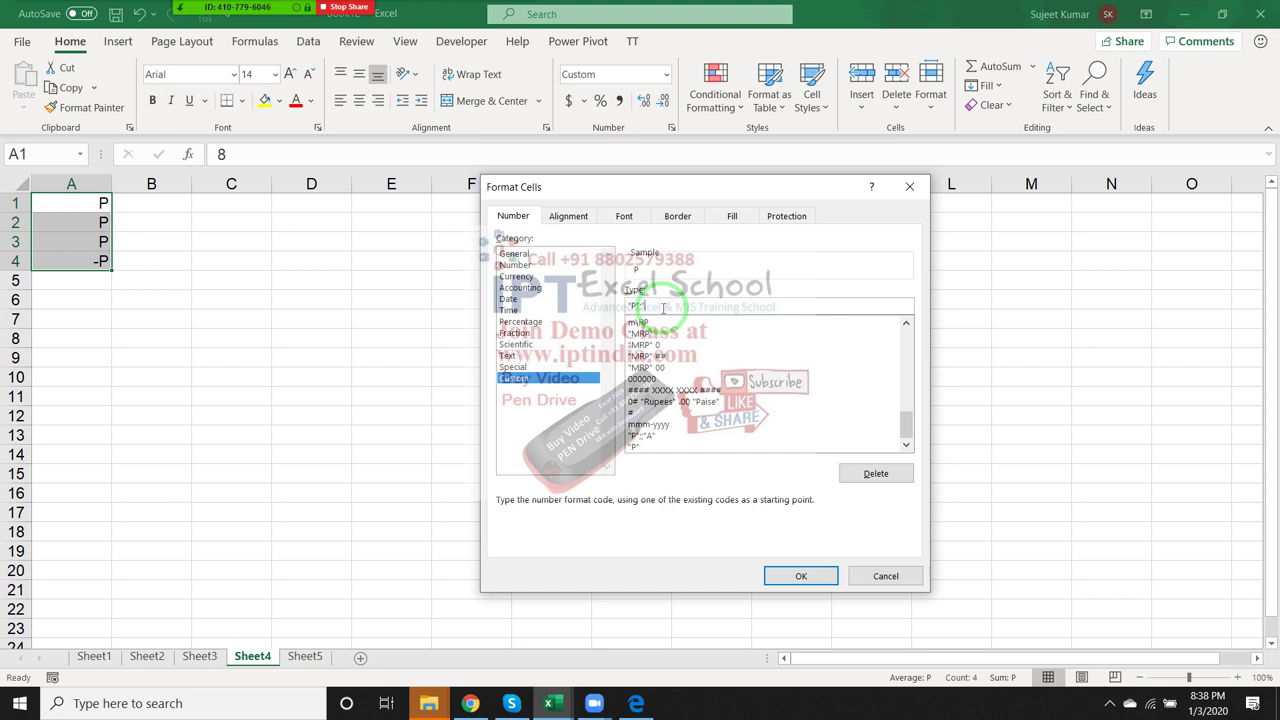
text("L)
key(Return)
key(Up)
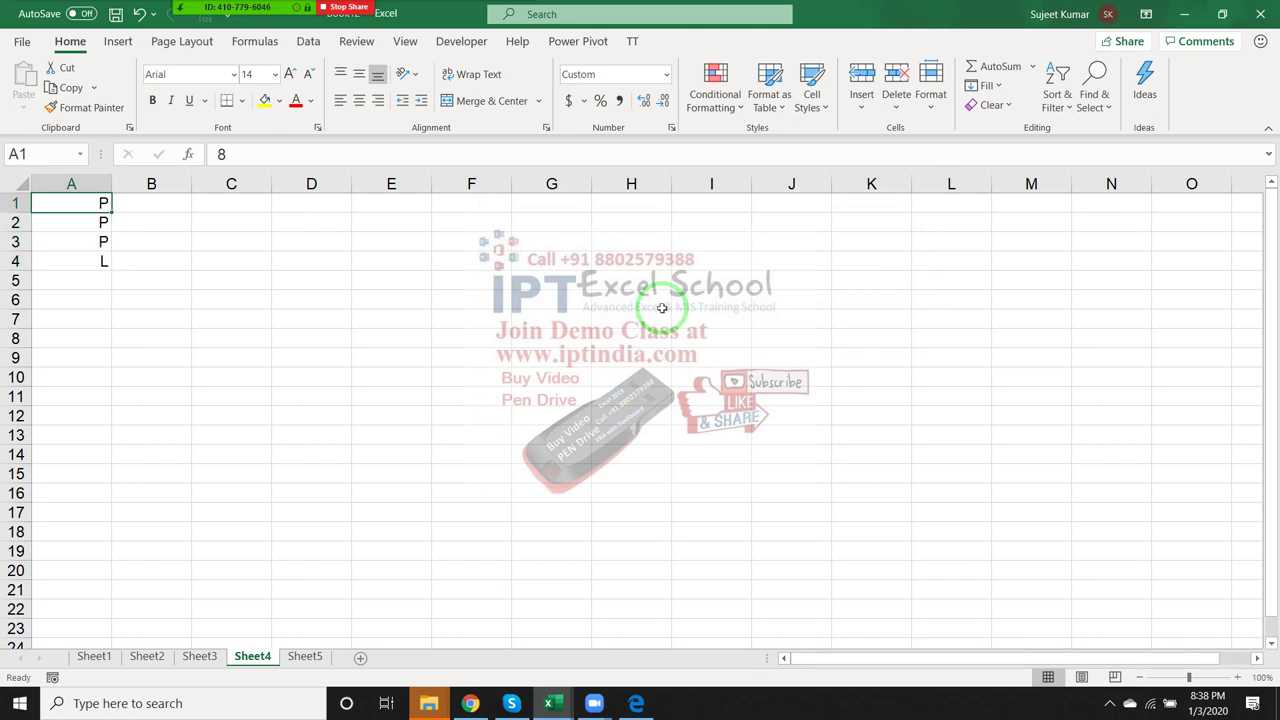
key(Down)
key(Down)
key(Down)
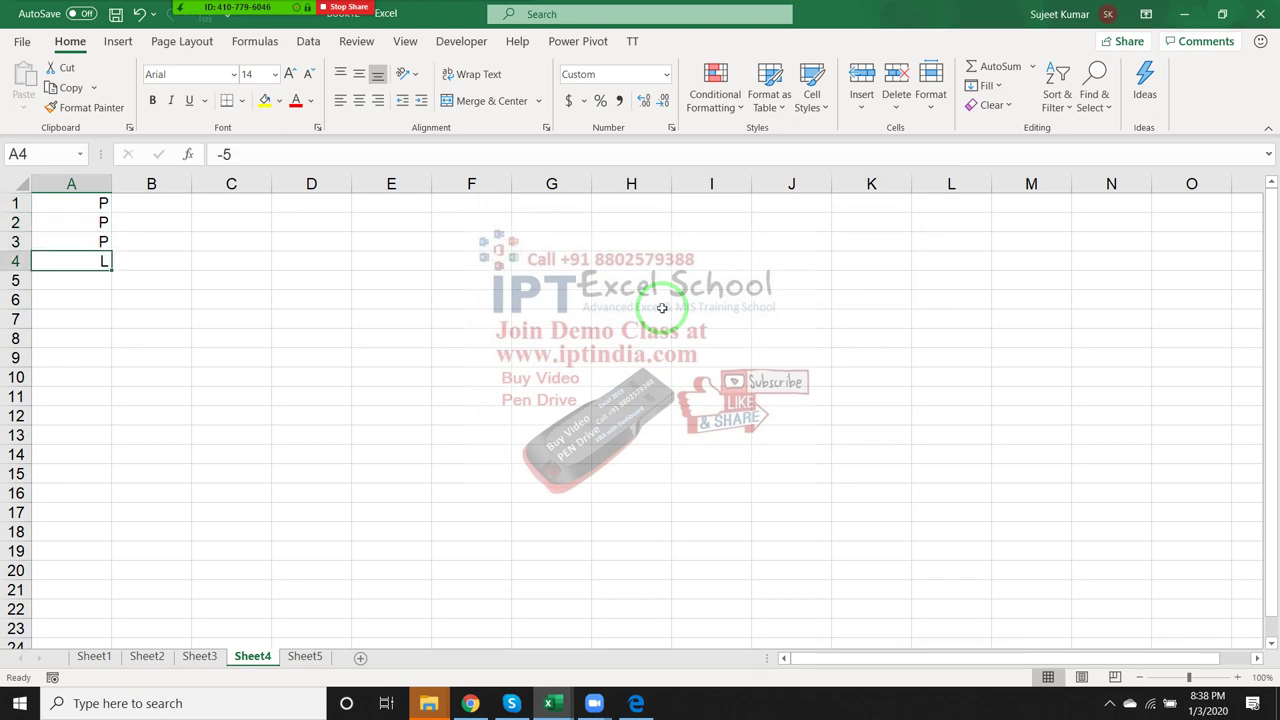
key(Up)
key(Up)
key(Up)
- Extend the format to "P";"L";"Z" and enter 0 in A2 so it shows Z
key(shift+Down)
key(shift+Down)
key(shift+Down)
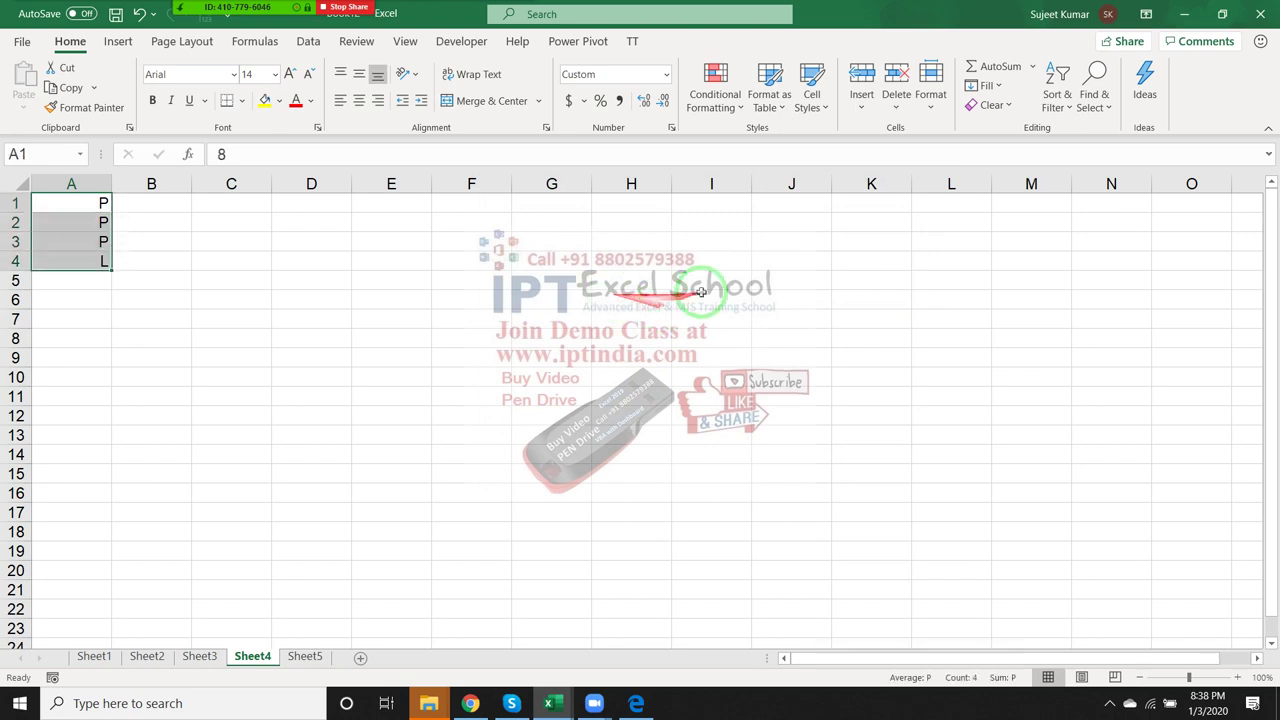
click(672, 128)
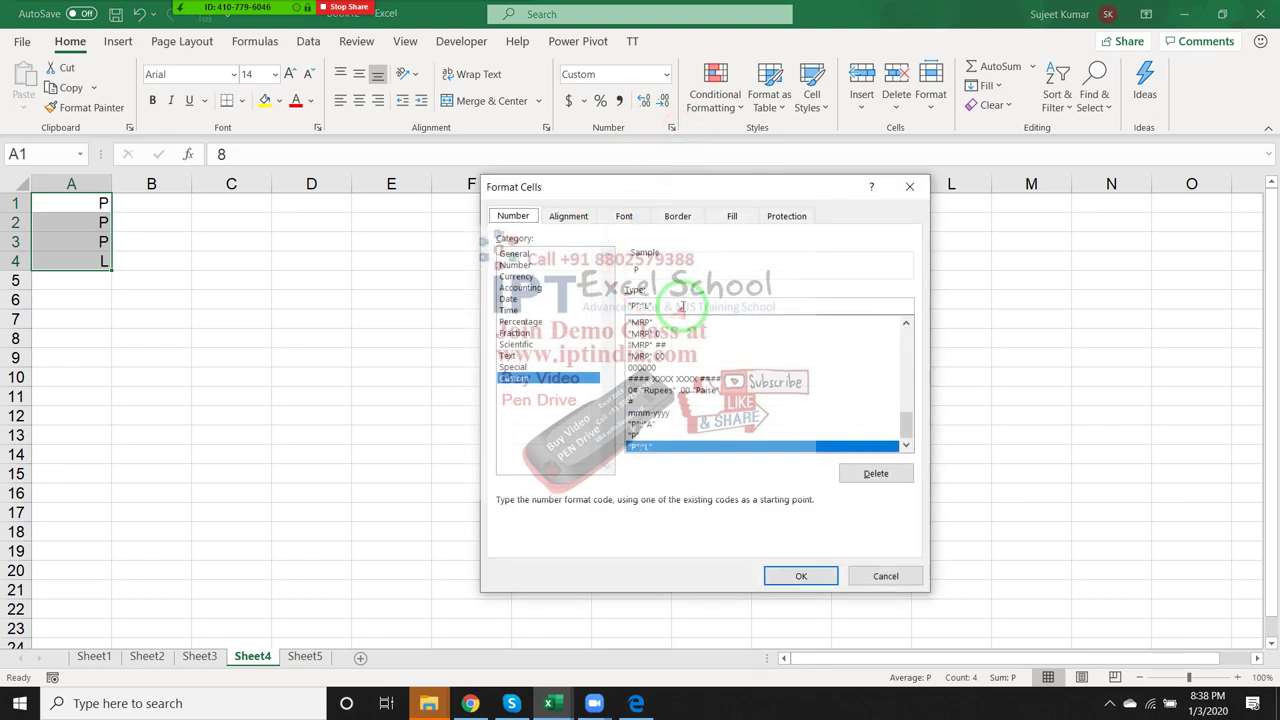
text(;"Z")
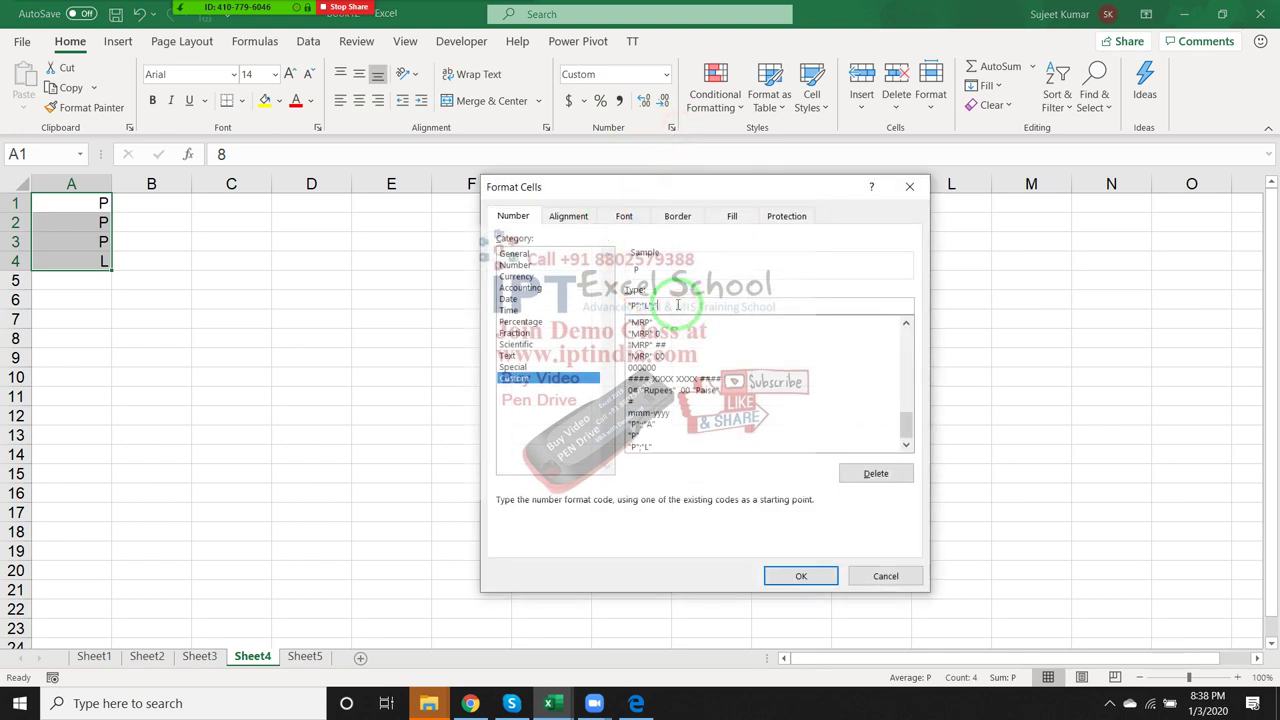
text("Z)
key(Return)
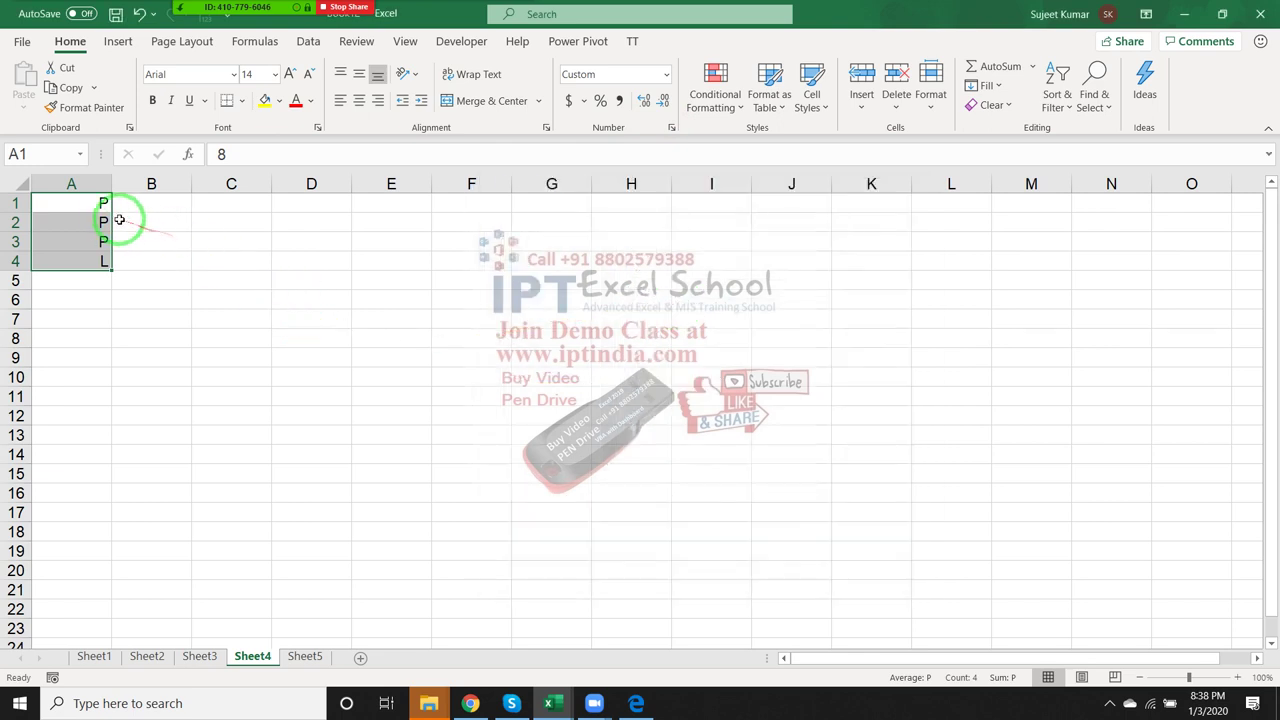
click(81, 222)
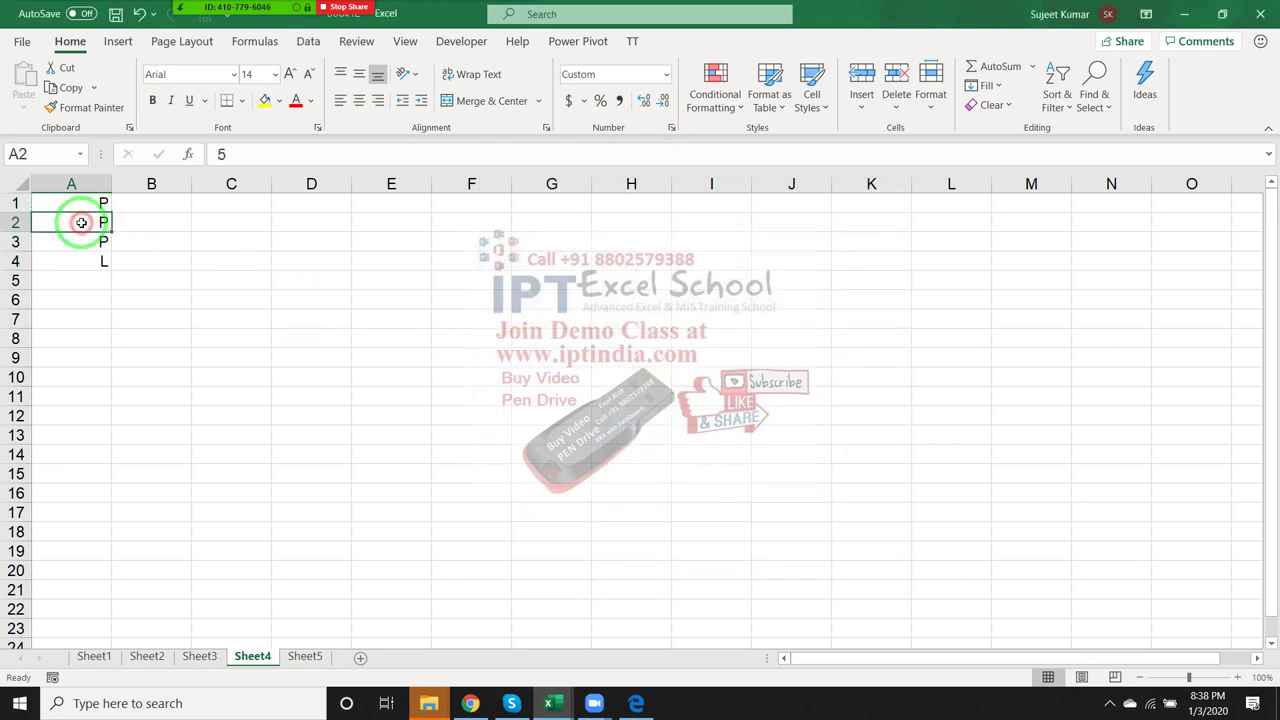
text(0)
key(Return)
- Append ;"T" to A1:A4's format code and confirm cells still read P, Z, P, L
drag(86, 203, 97, 258)
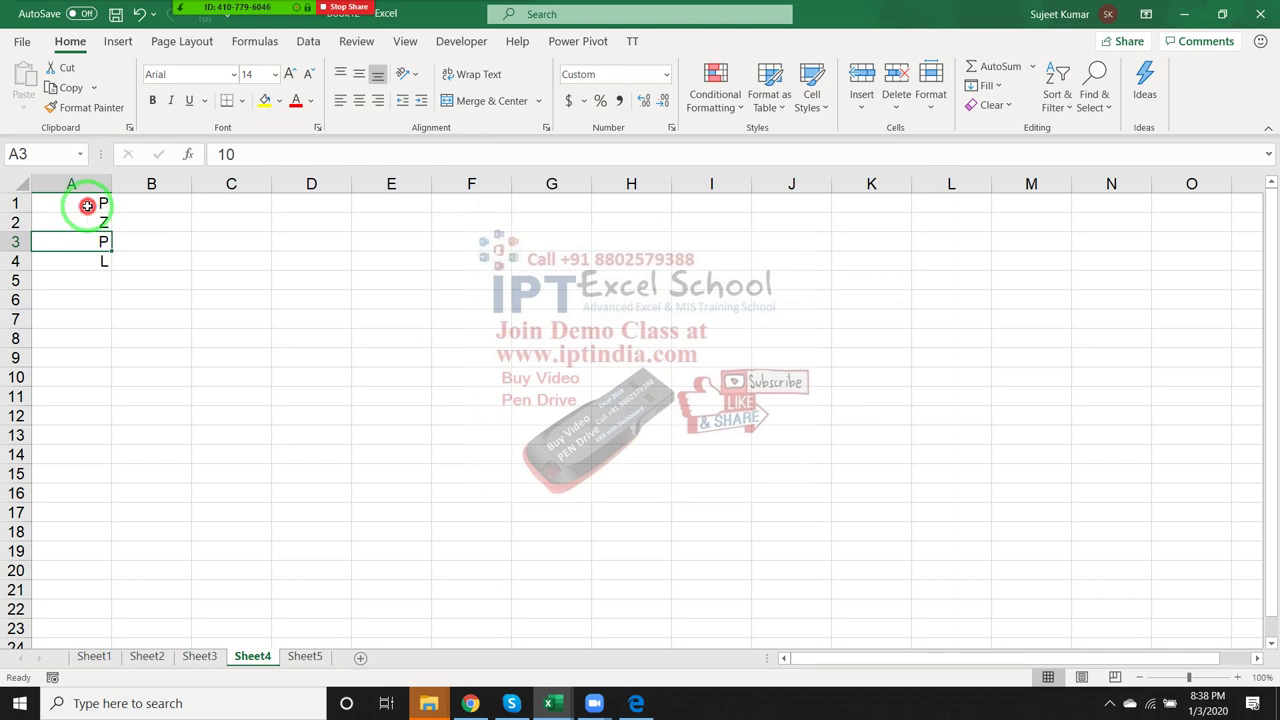
click(671, 128)
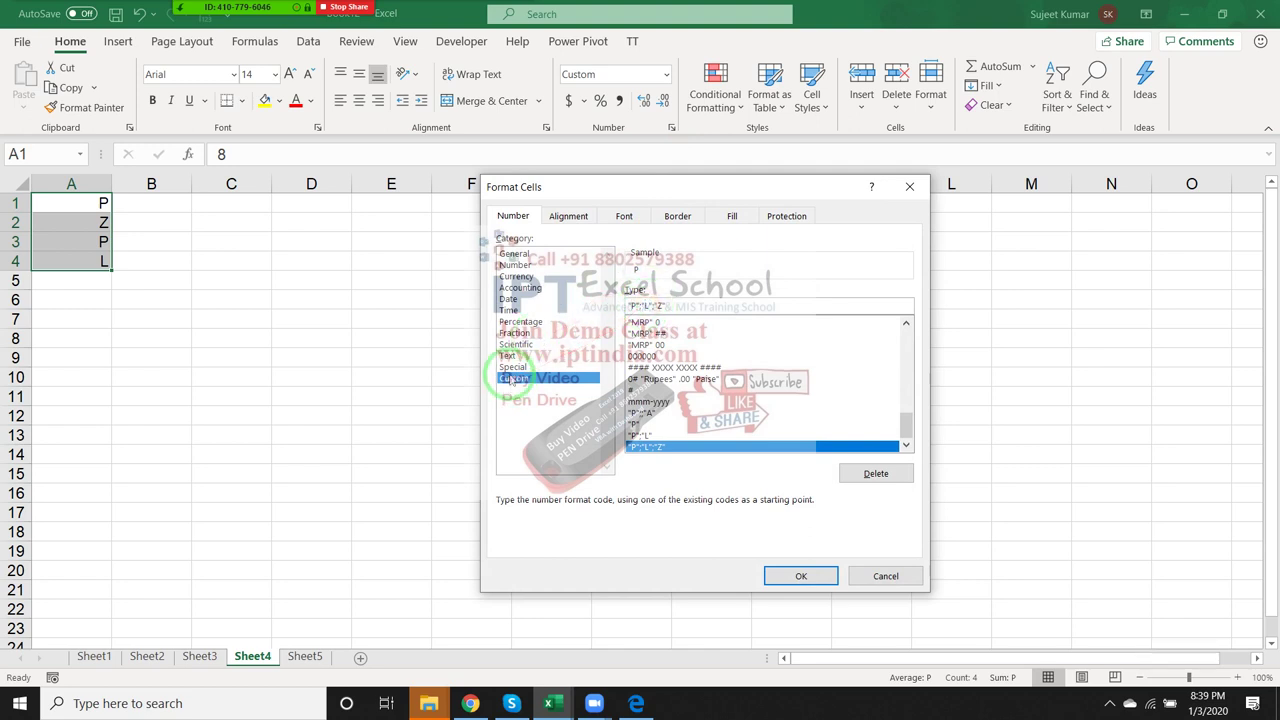
click(667, 305)
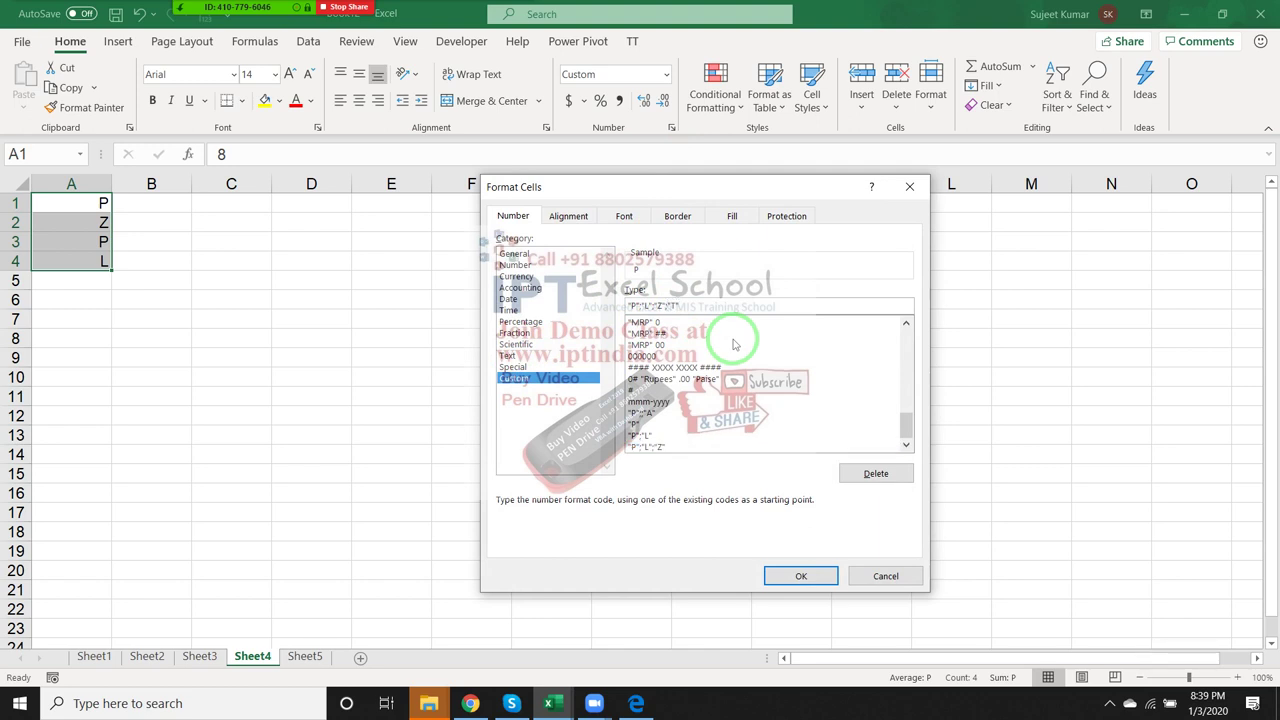
key(Return)
key(ctrl+Home)
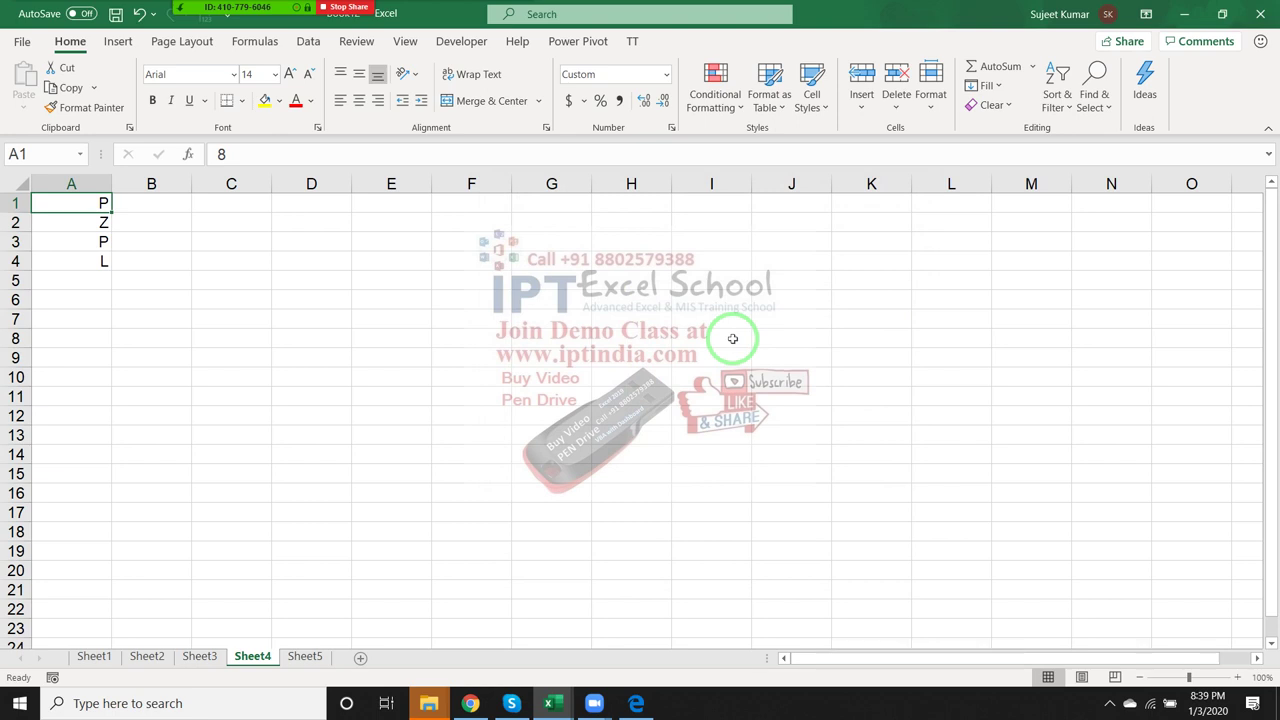
key(Down)
key(Down)
key(Down)
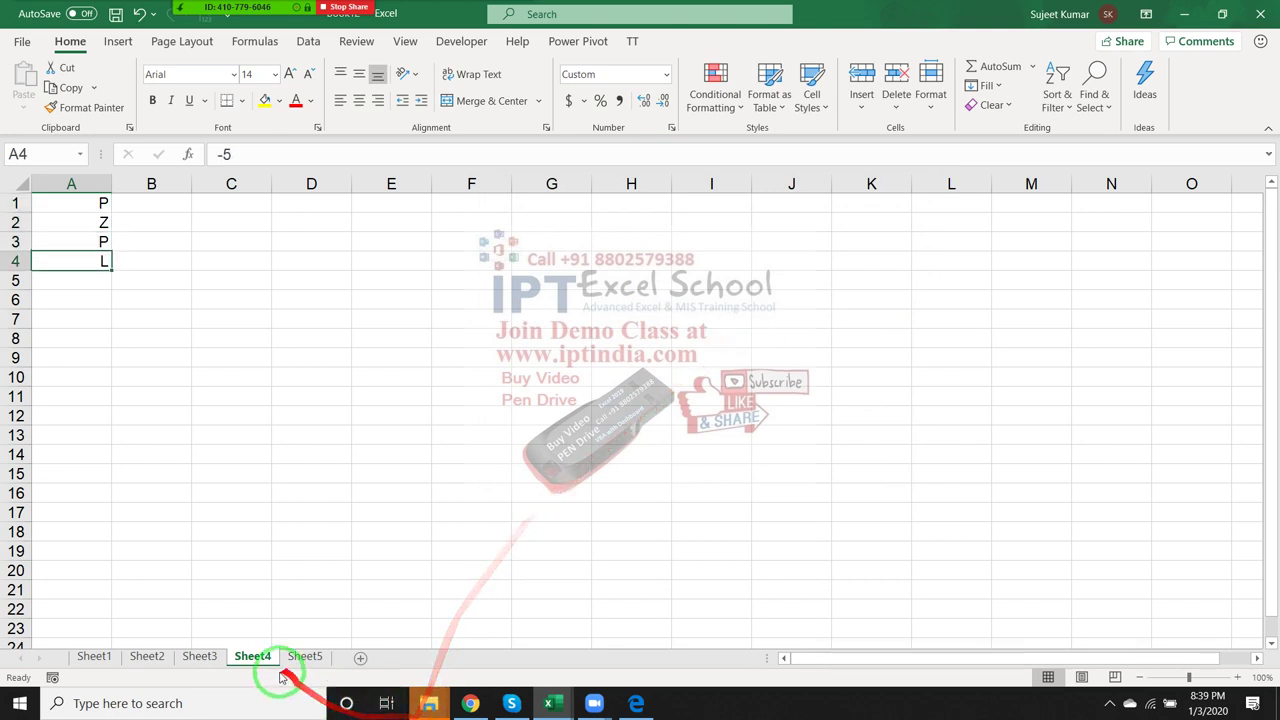
- On Sheet3, apply the "P";;"A" custom format to the B2:O12 grid
click(200, 656)
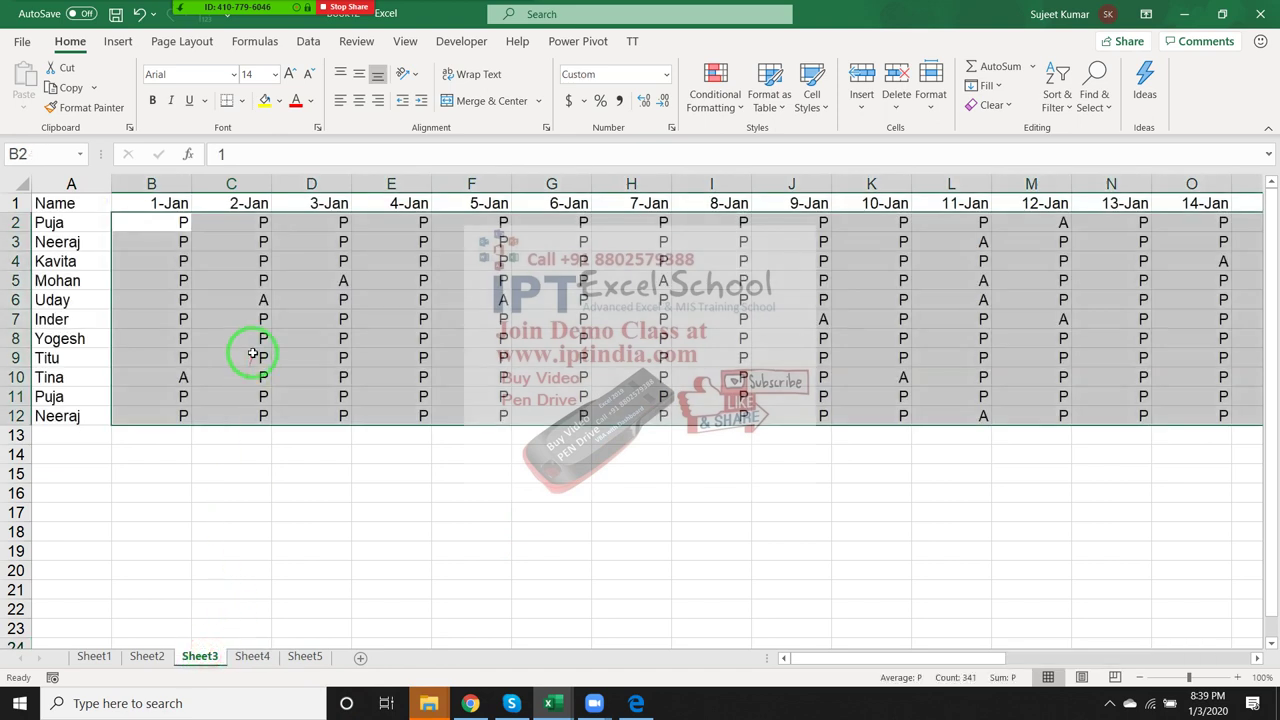
right_click(253, 353)
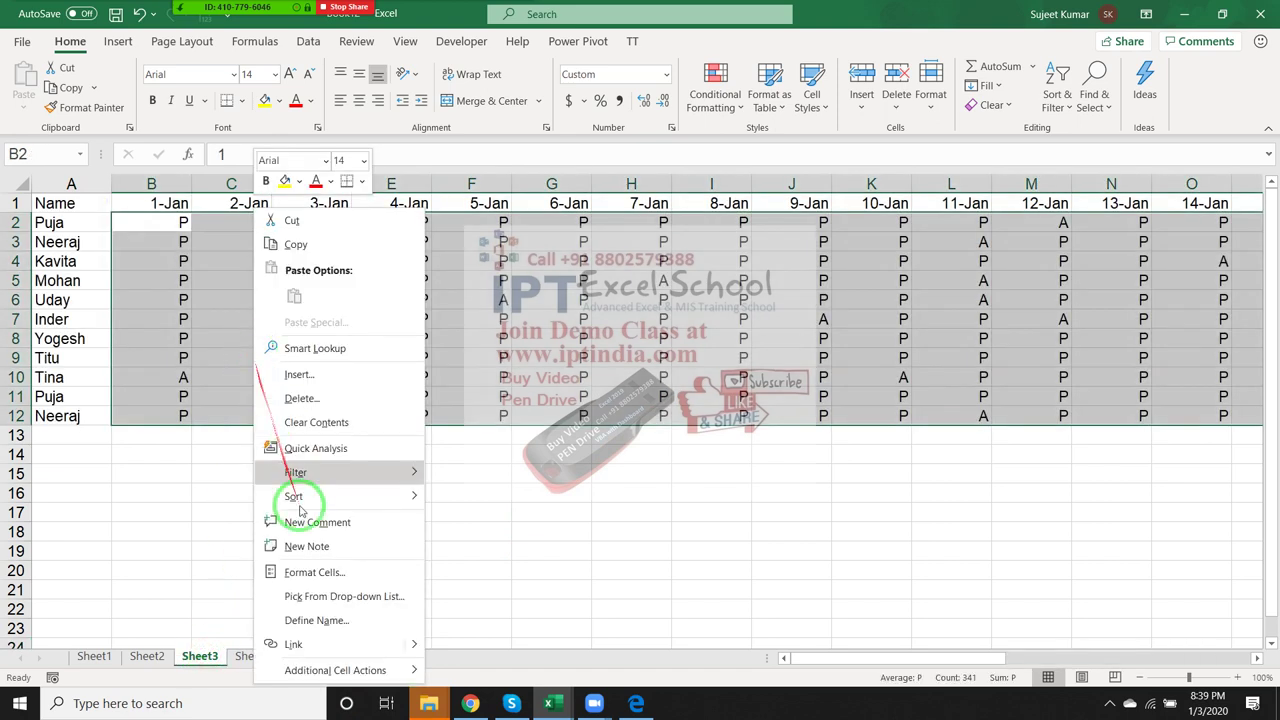
click(325, 579)
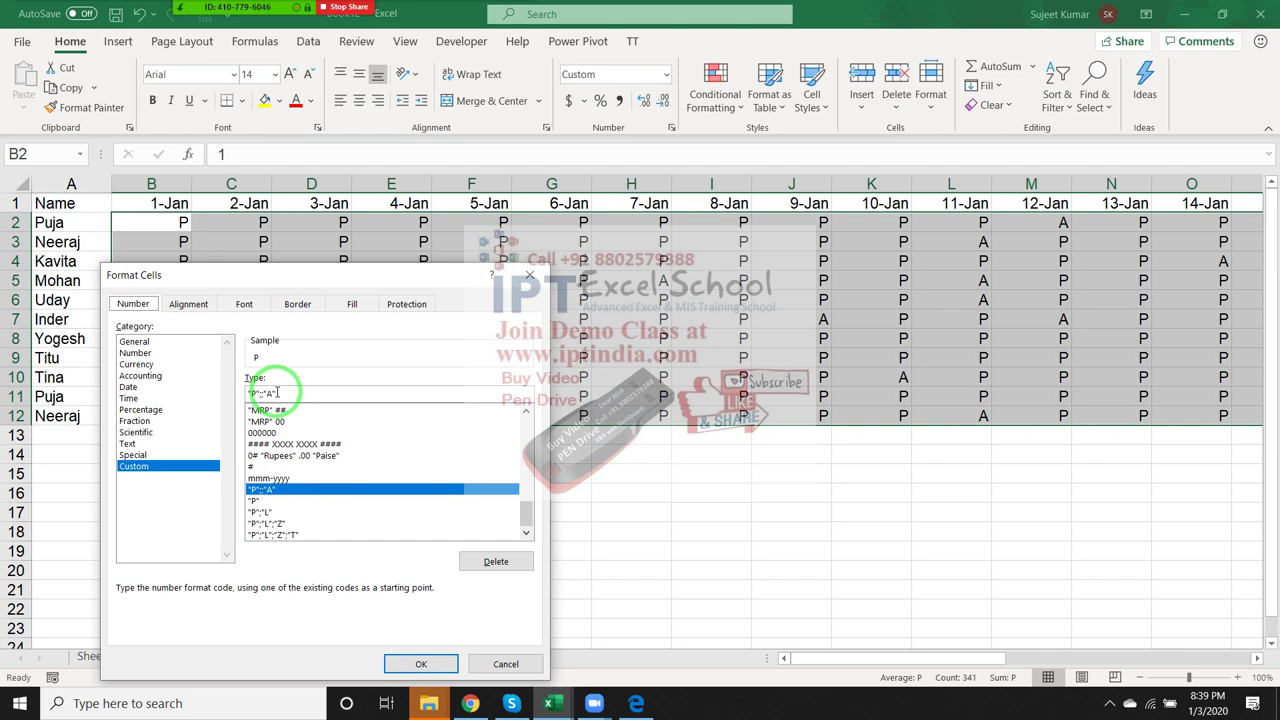
click(434, 664)
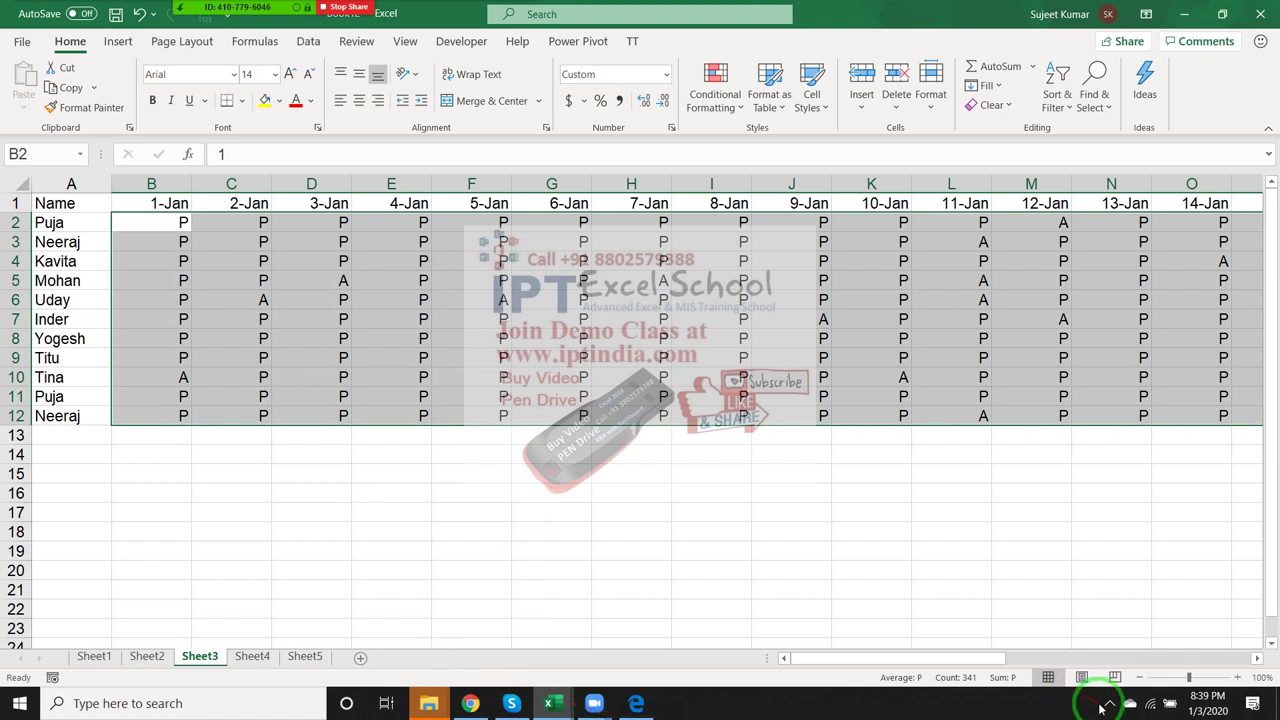
- Check cells J11 and G6, reapply "P";;"A", then minimize Excel to the desktop
click(757, 395)
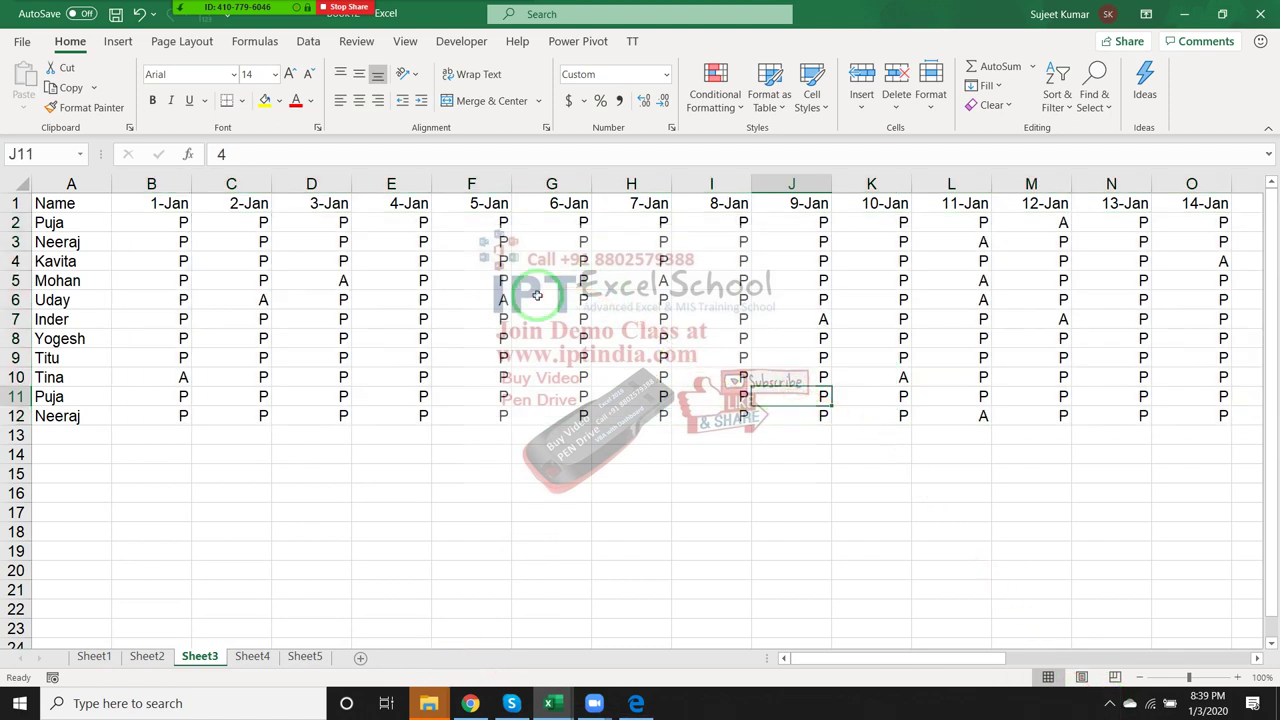
click(538, 297)
click(671, 127)
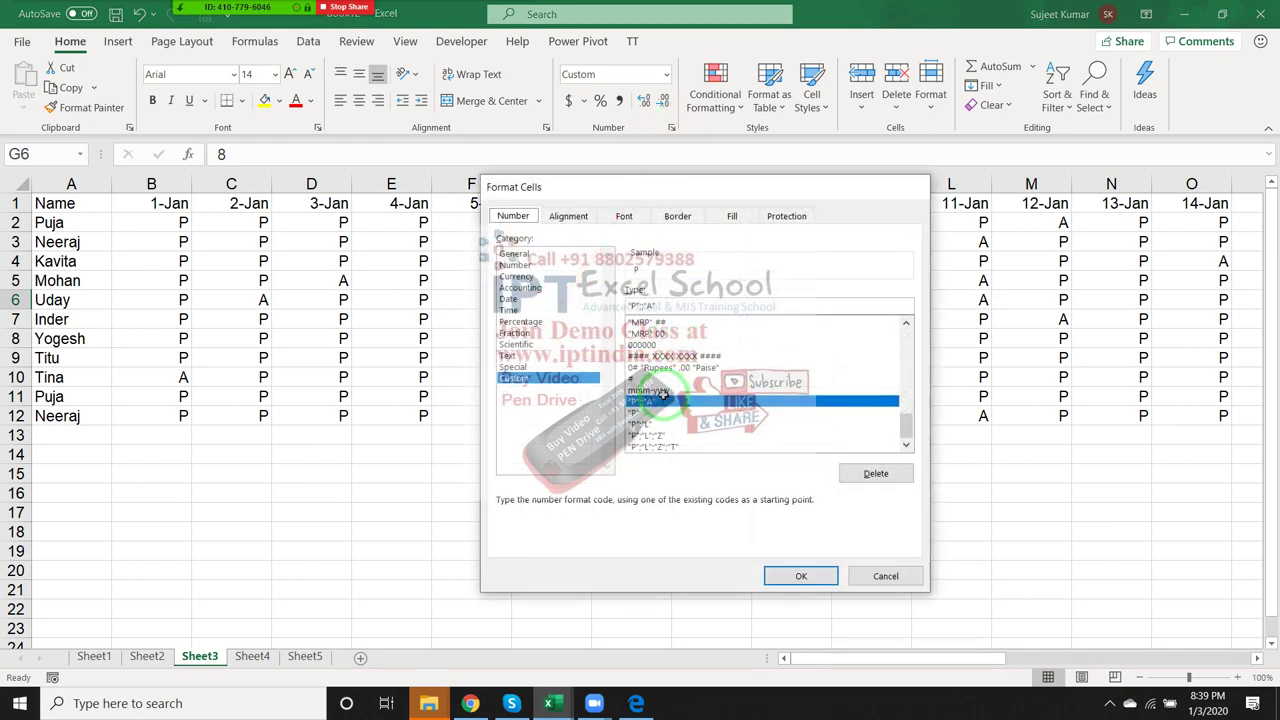
double_click(664, 400)
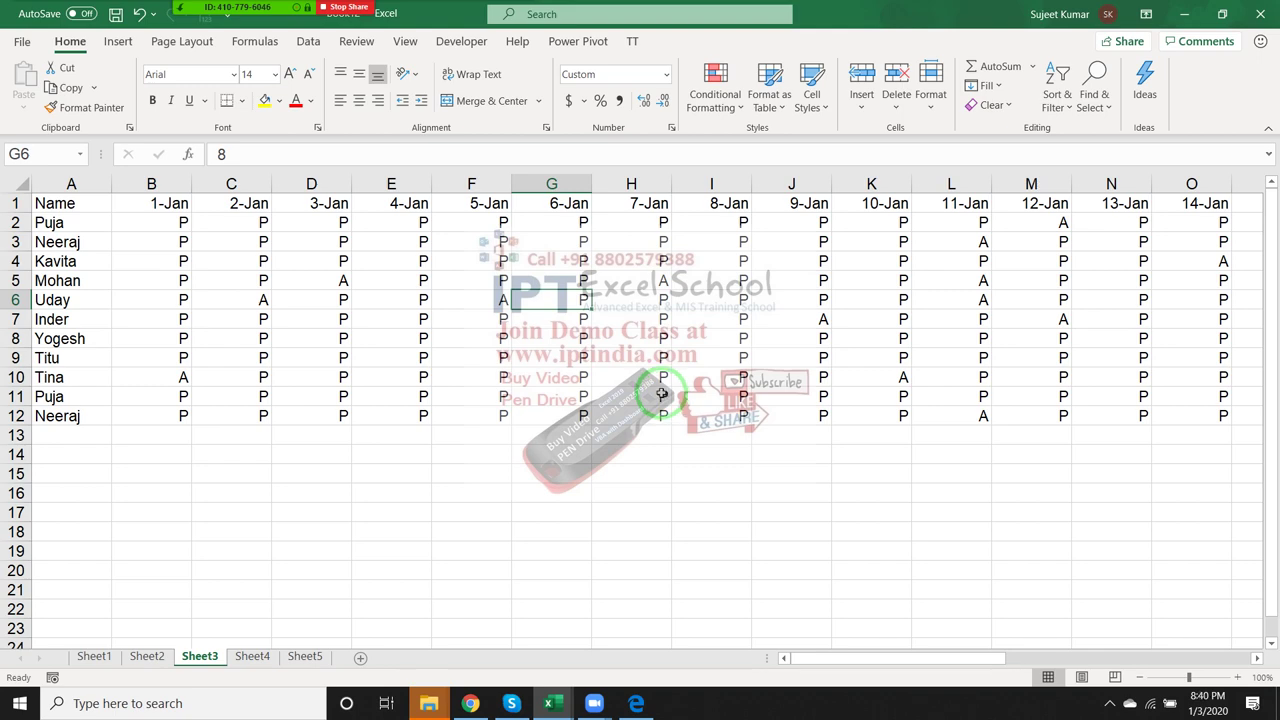
key(super+d)
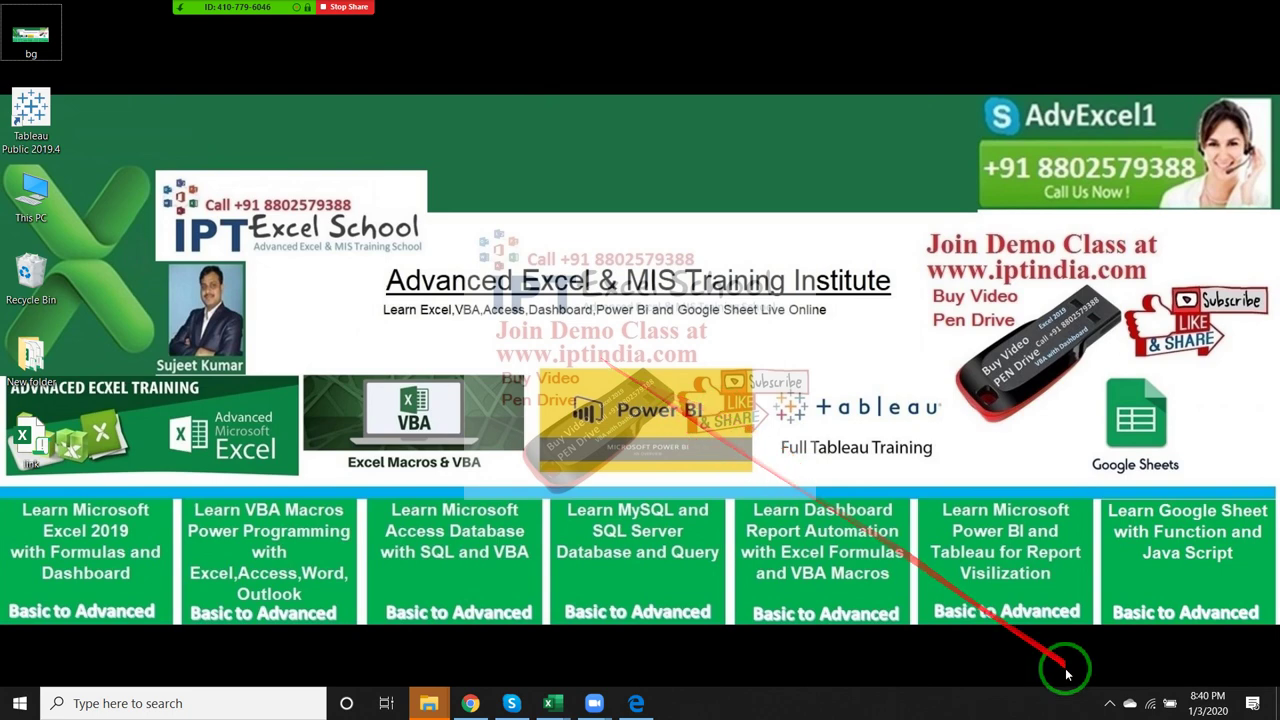
mouse_move(236, 6)
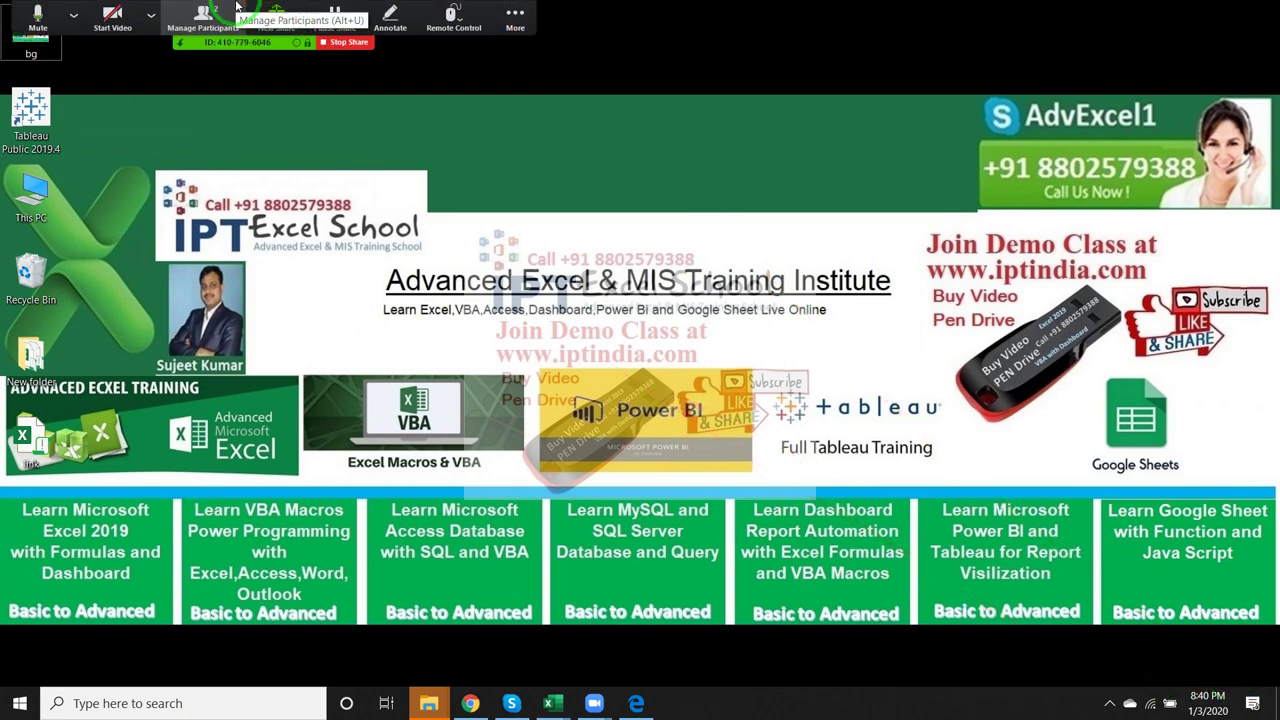